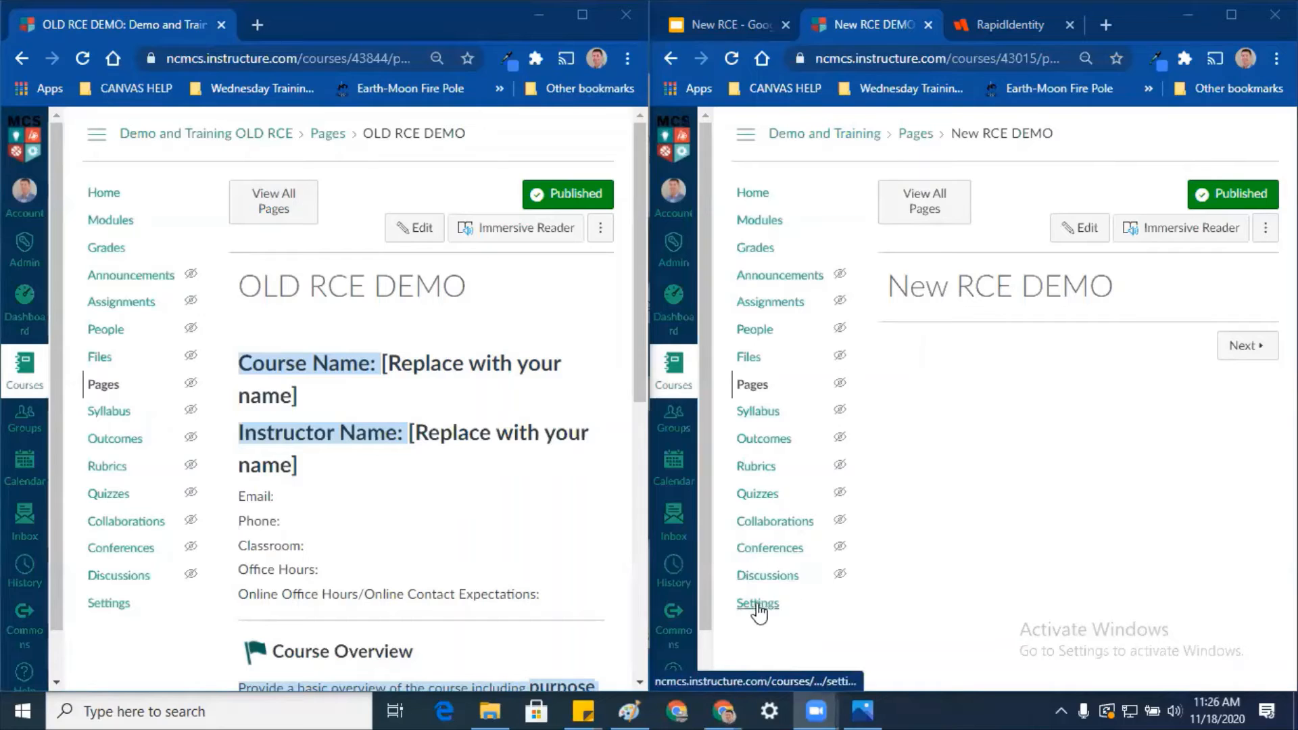
Step: Turn on RCE Auto-Save in the course's Feature Options, then go back to New RCE DEMO
{"action": "left_click", "coordinate": [758, 605]}
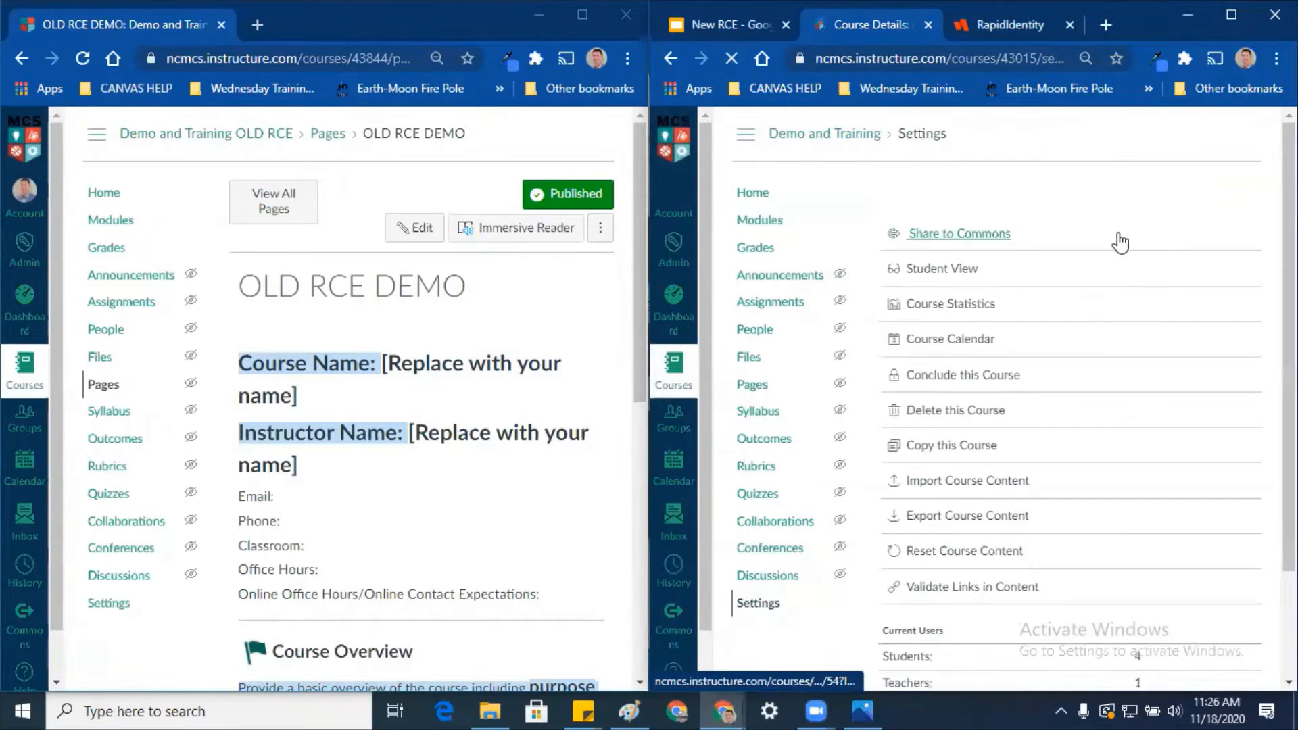
{"action": "left_click", "coordinate": [1210, 194]}
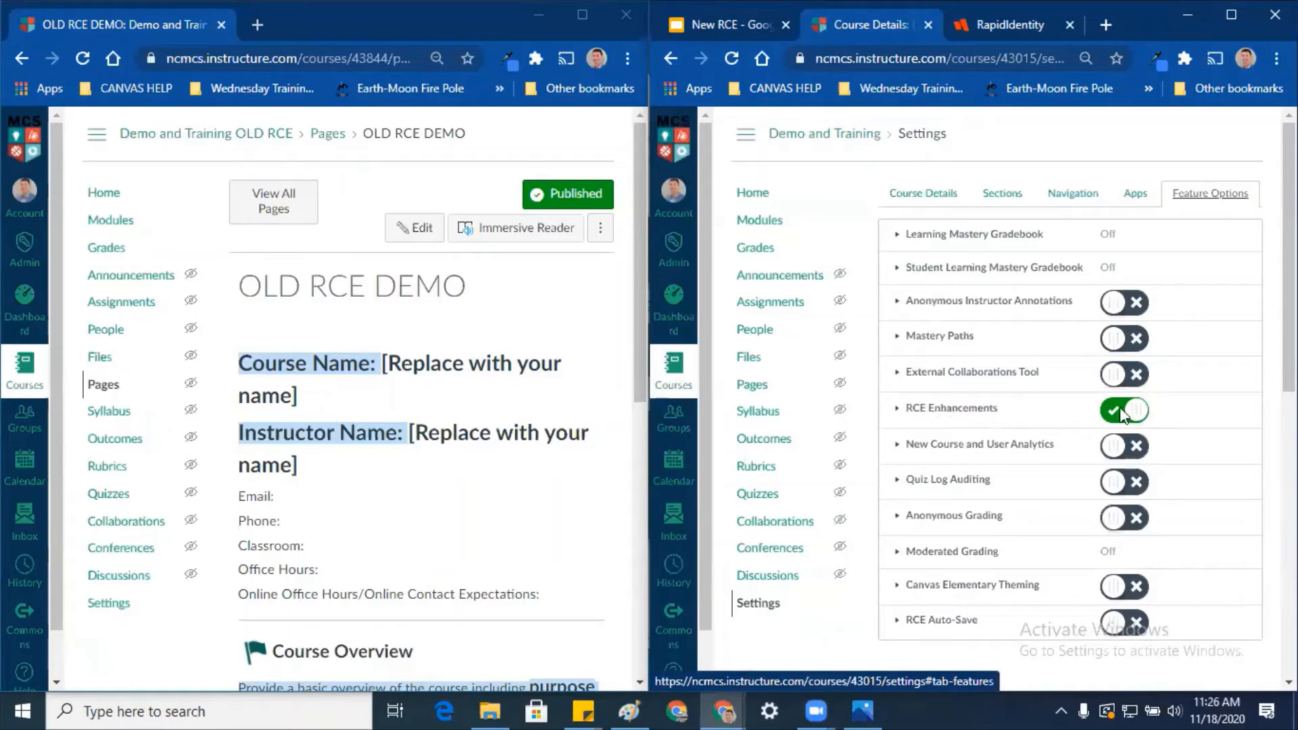
{"action": "scroll", "coordinate": [1183, 440], "scroll_direction": "down", "scroll_amount": 3}
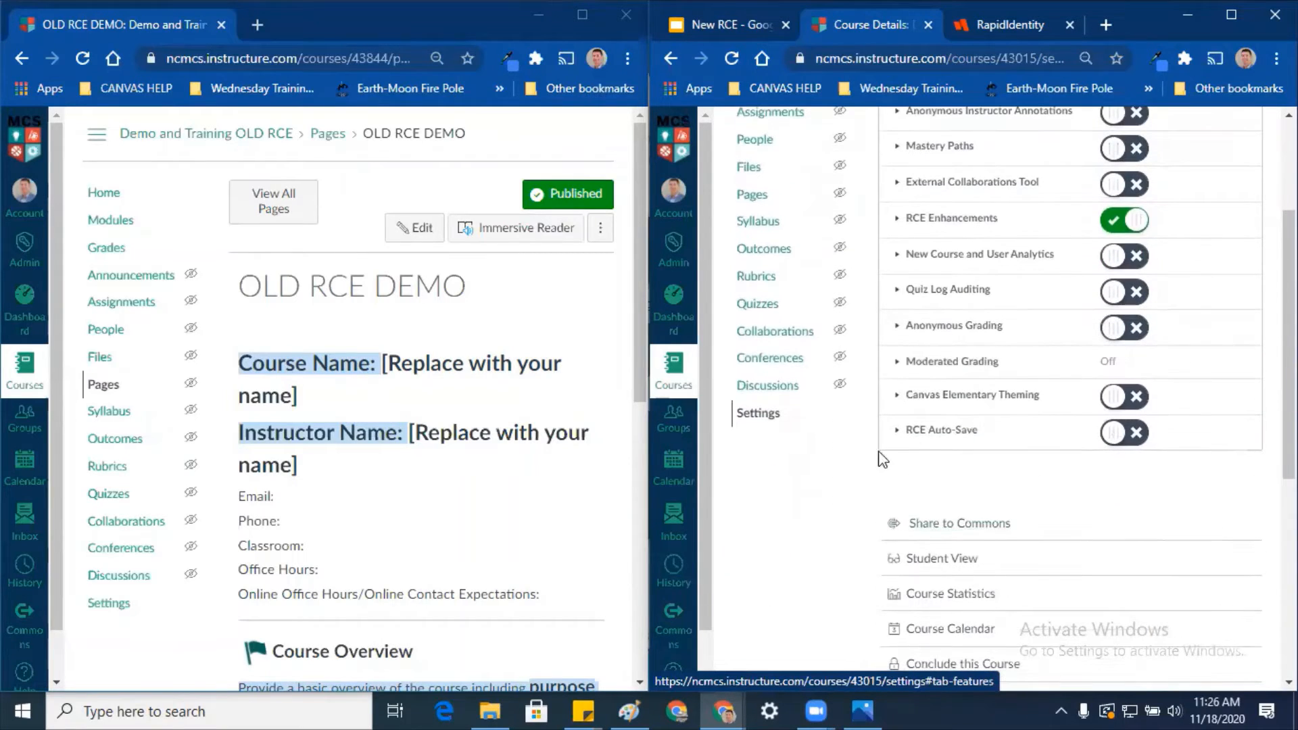
{"action": "left_click", "coordinate": [1119, 436]}
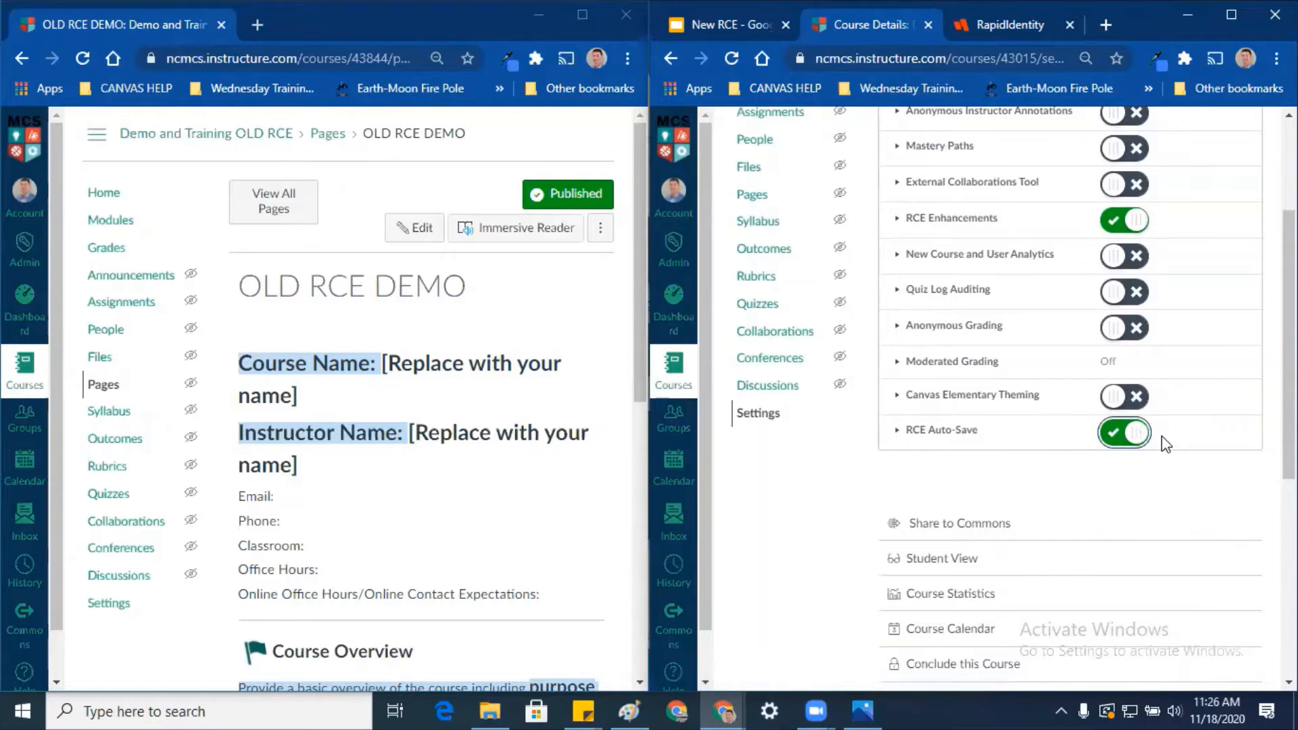
{"action": "scroll", "coordinate": [1162, 435], "scroll_direction": "up", "scroll_amount": 3}
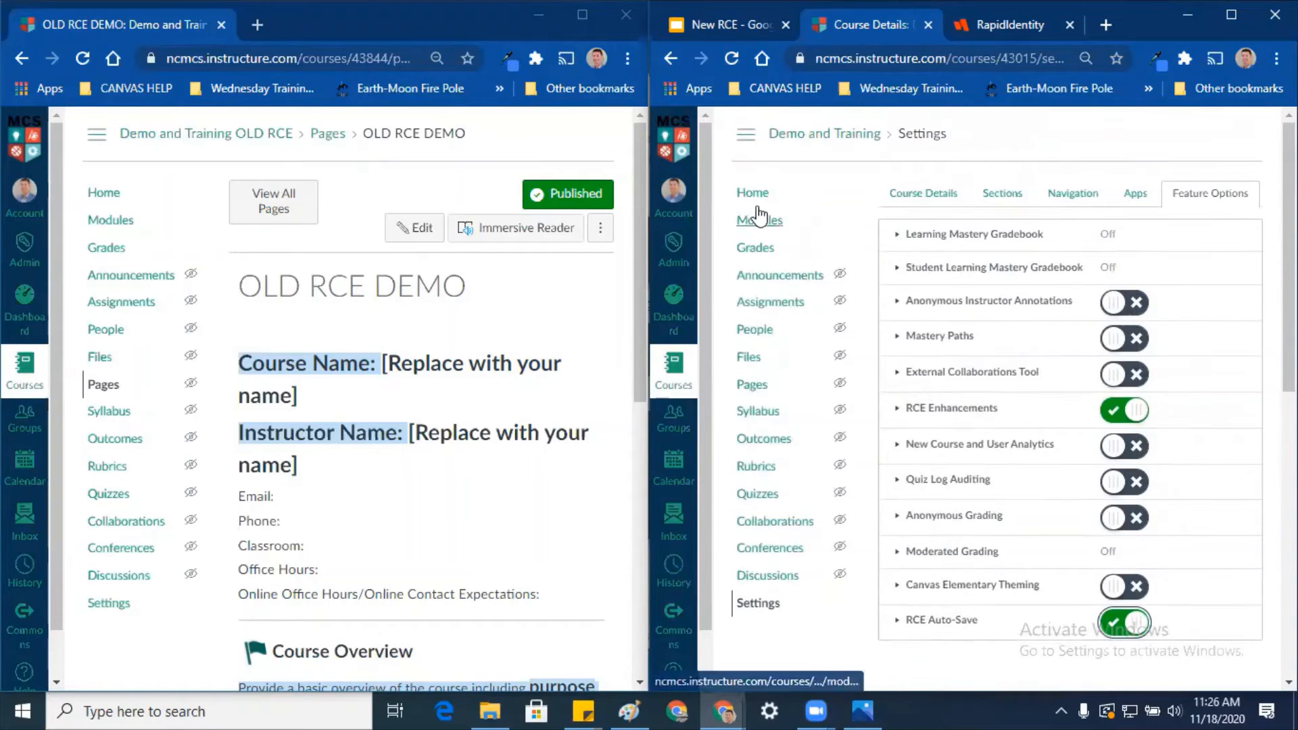
{"action": "right_click", "coordinate": [673, 58]}
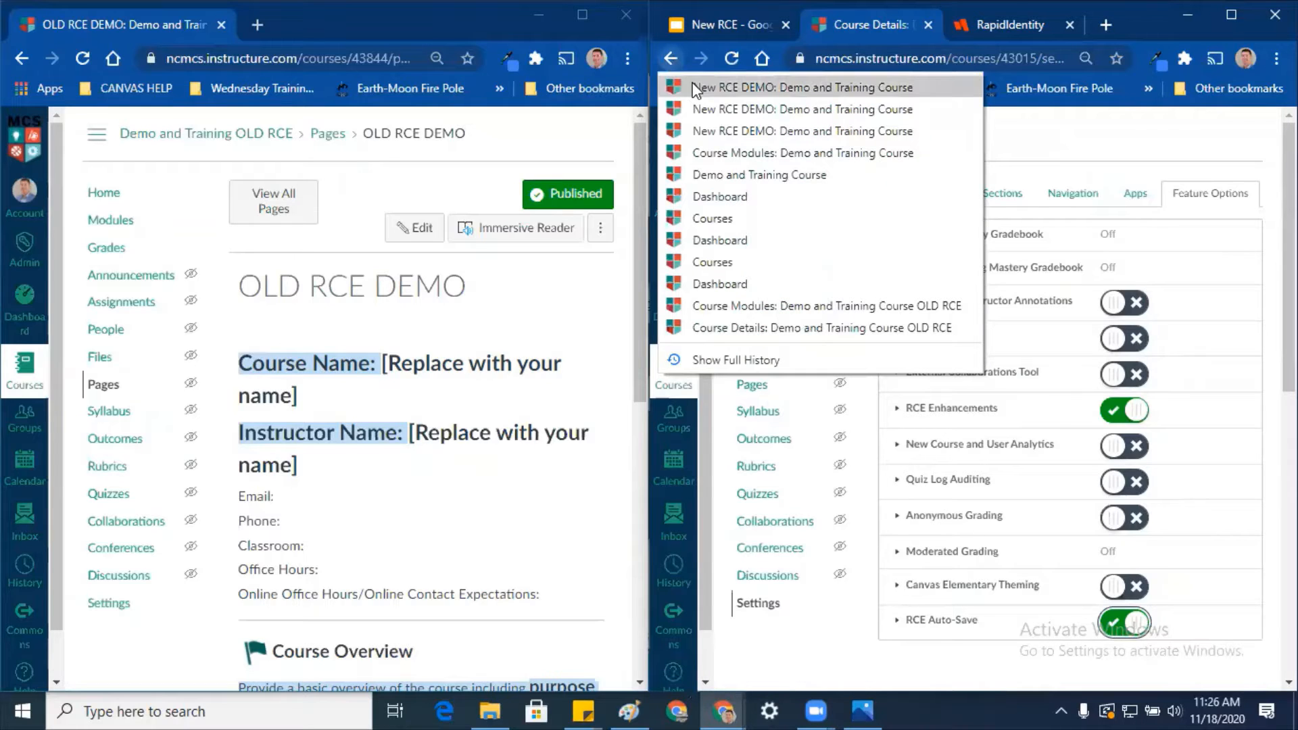
{"action": "left_click", "coordinate": [706, 88]}
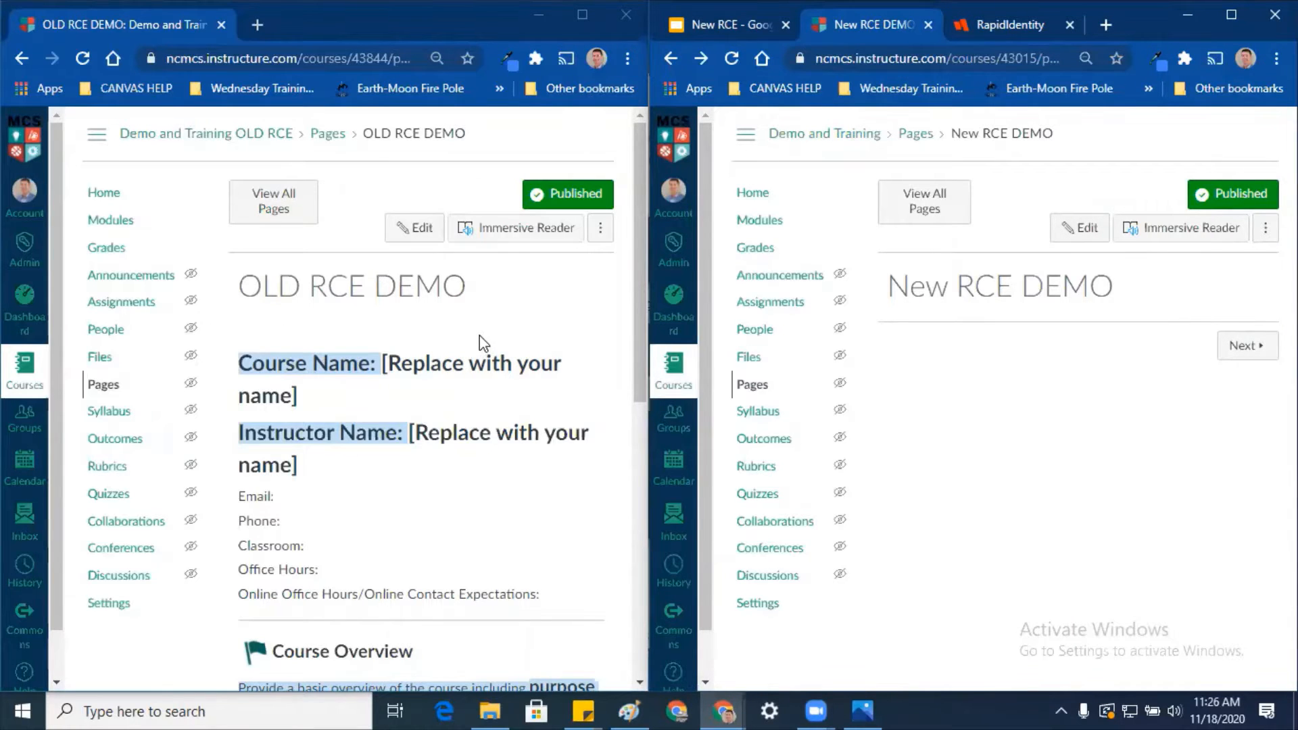
Step: Open the New RCE DEMO page for editing
{"action": "scroll", "coordinate": [477, 339], "scroll_direction": "down", "scroll_amount": 3}
{"action": "scroll", "coordinate": [466, 343], "scroll_direction": "down", "scroll_amount": 6}
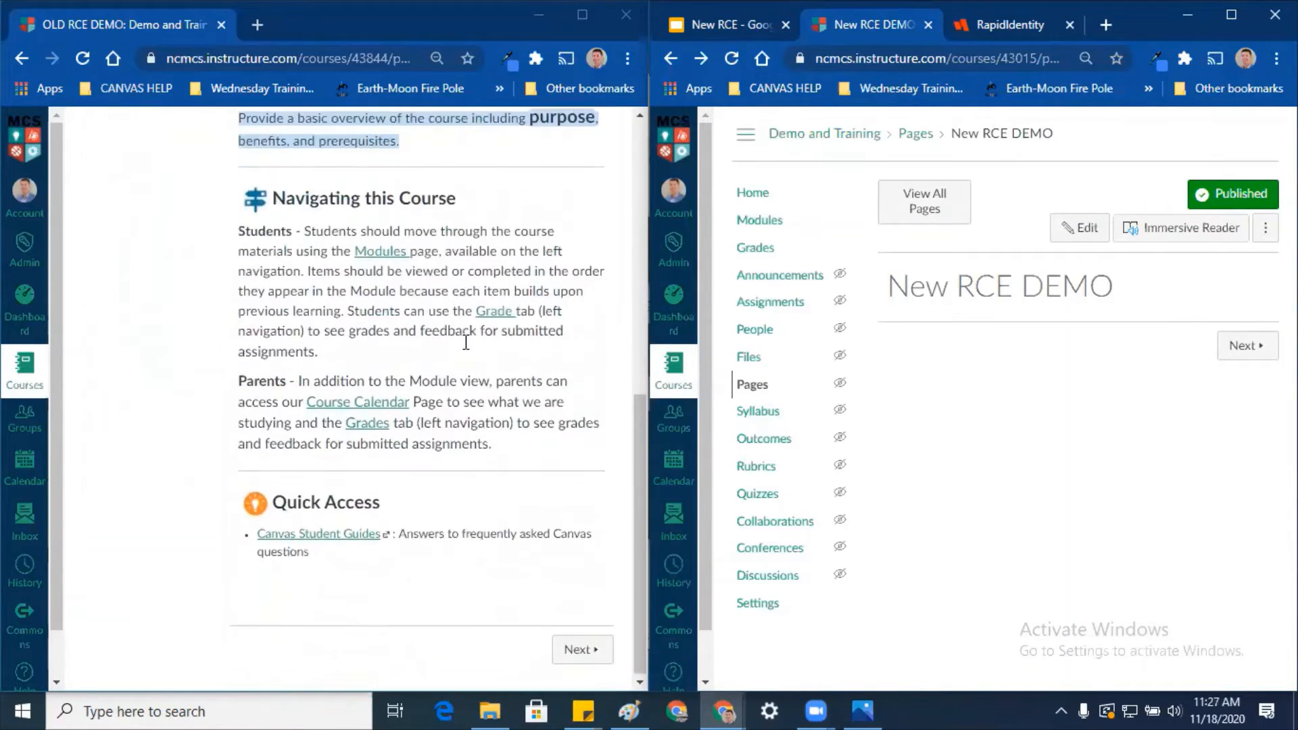
{"action": "scroll", "coordinate": [406, 473], "scroll_direction": "up", "scroll_amount": 6}
{"action": "scroll", "coordinate": [410, 471], "scroll_direction": "up", "scroll_amount": 3}
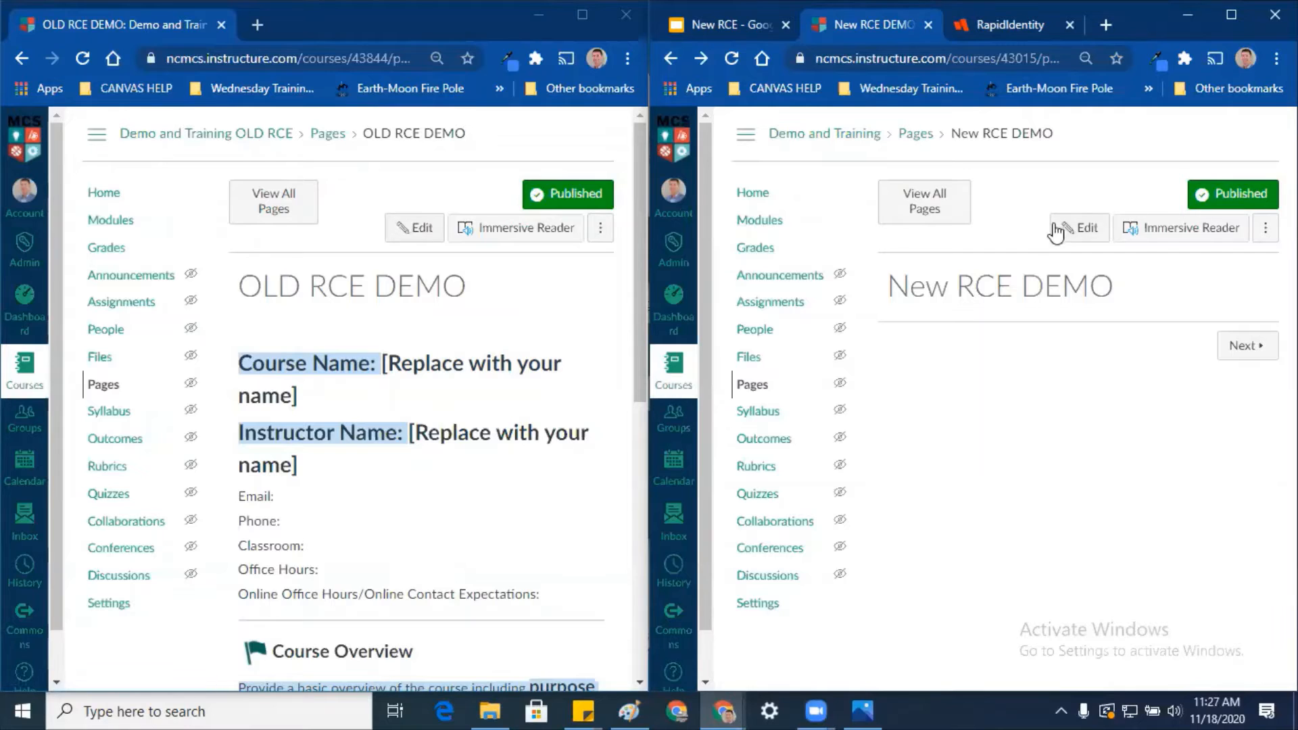
{"action": "left_click", "coordinate": [1089, 231]}
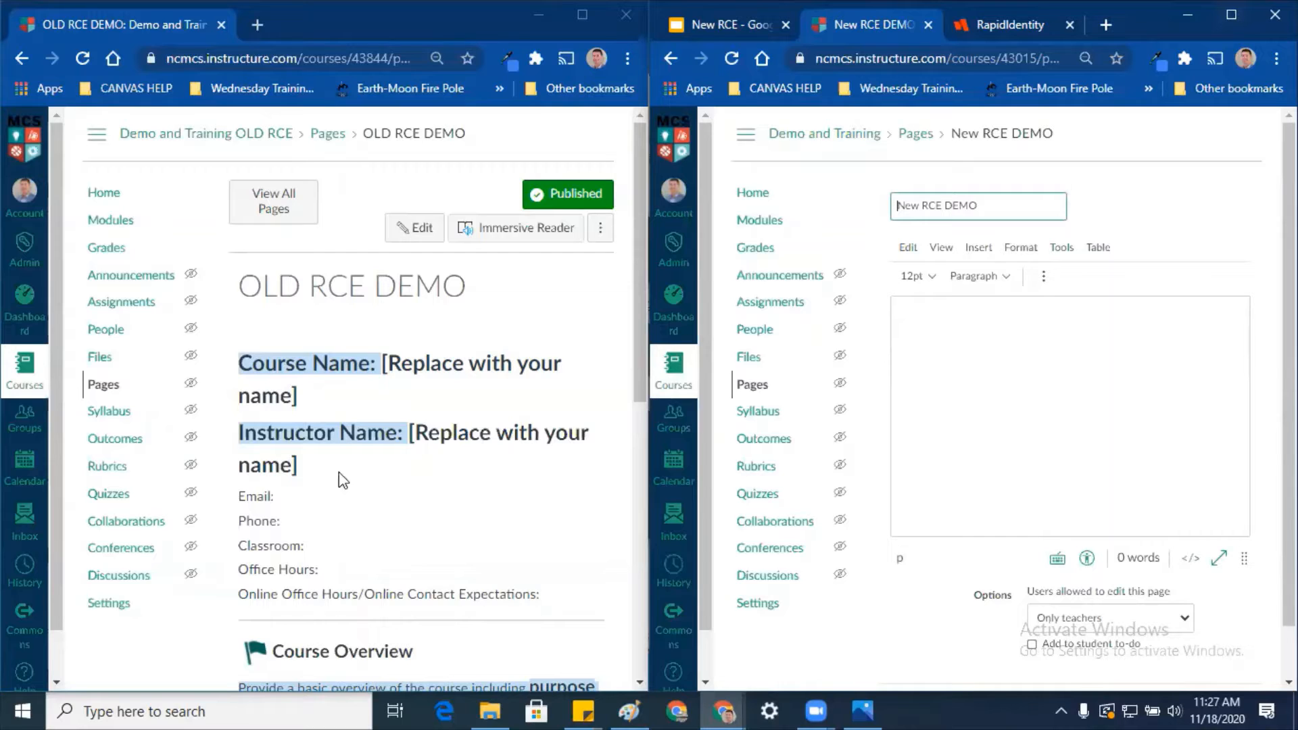
Step: Select the Course Name and Instructor Name lines on the old page, then maximize the editor window
{"action": "left_click_drag", "start_coordinate": [536, 595], "coordinate": [403, 585]}
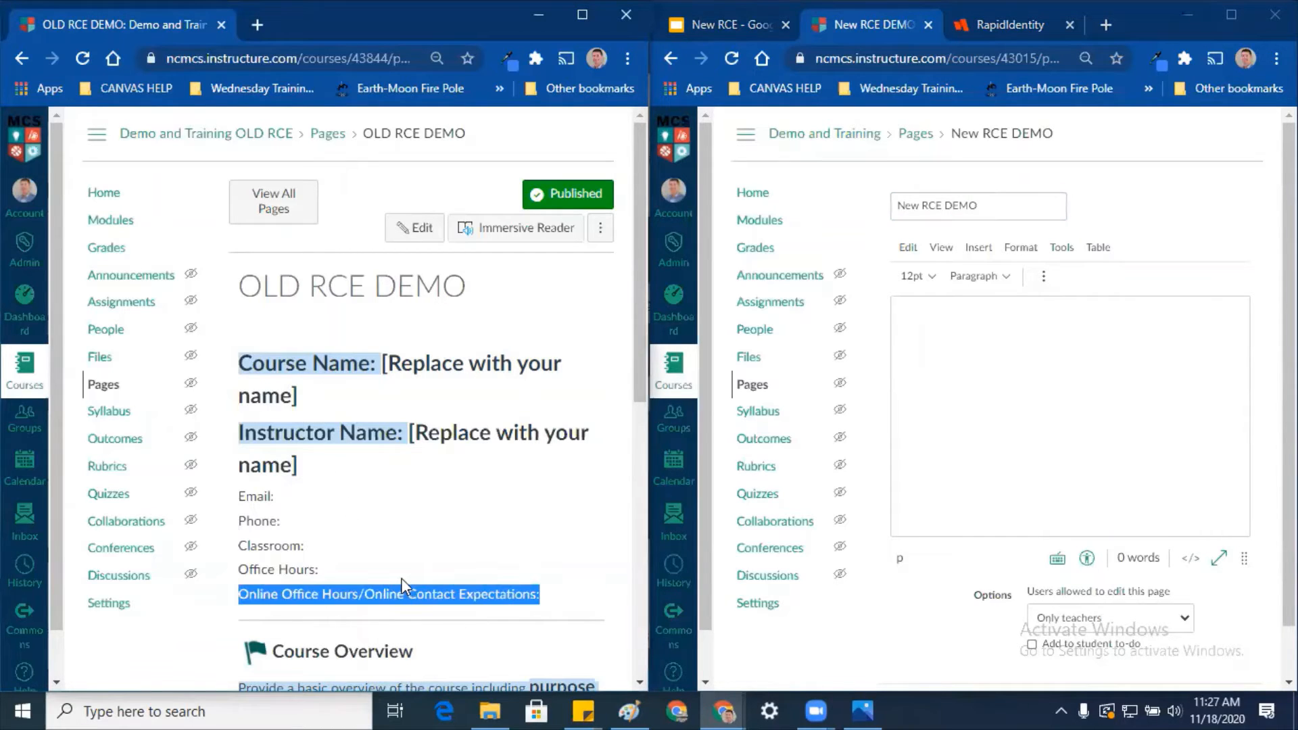
{"action": "left_click_drag", "start_coordinate": [379, 500], "coordinate": [328, 424]}
{"action": "key", "text": "ctrl+c"}
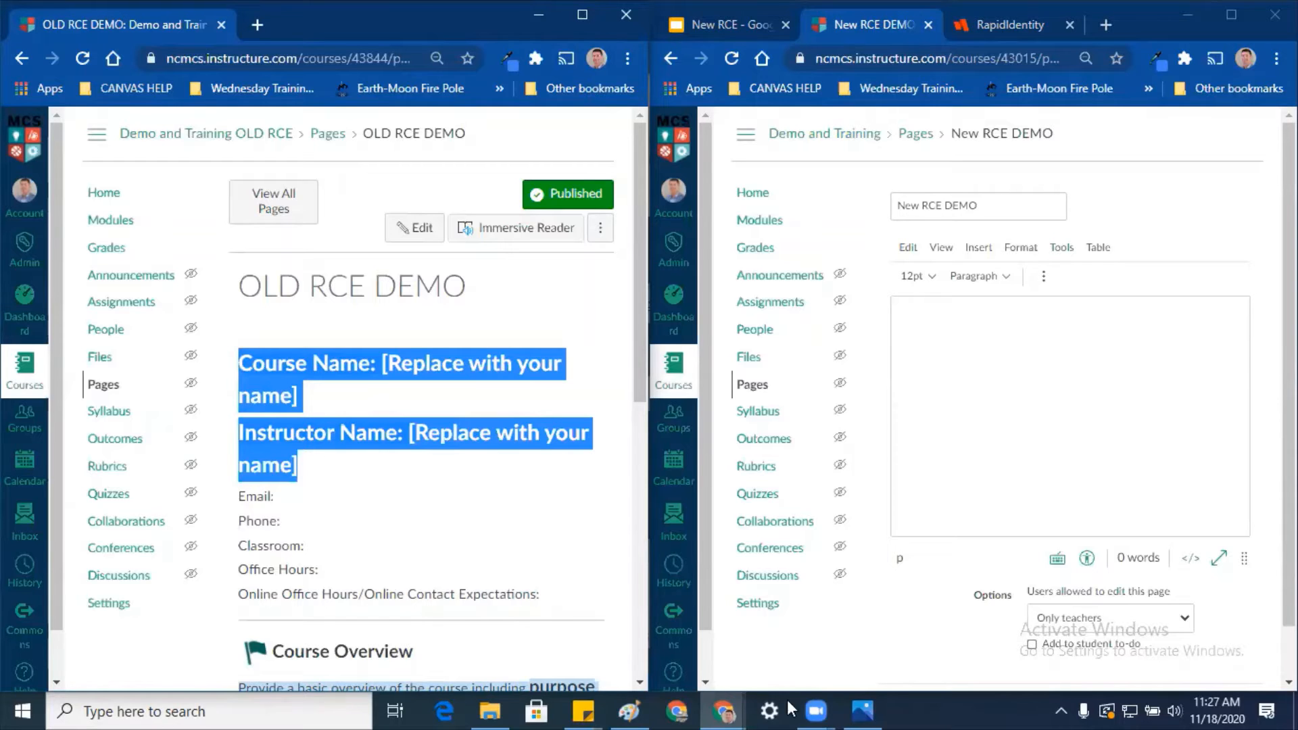
{"action": "left_click", "coordinate": [1212, 470]}
{"action": "left_click", "coordinate": [1228, 15]}
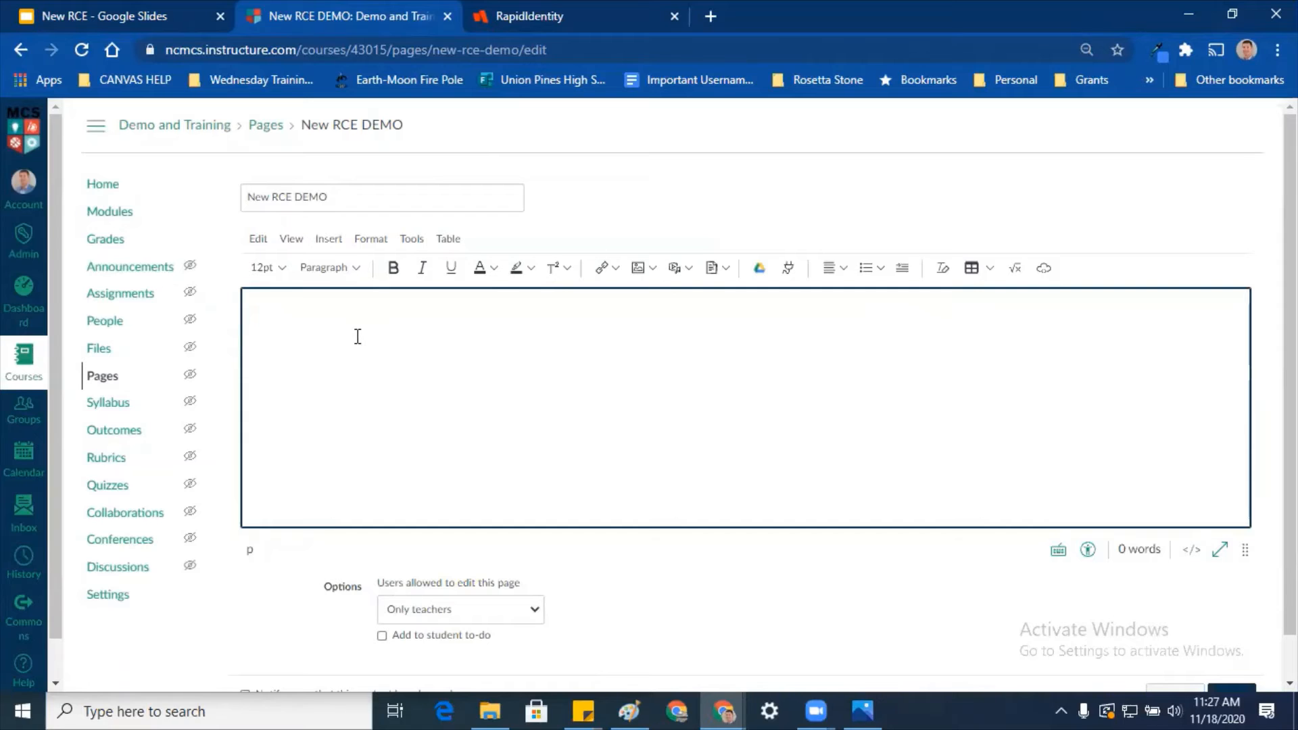
Step: Paste the Course Name and Instructor Name lines and set them to 18pt
{"action": "key", "text": "ctrl+v"}
{"action": "left_click_drag", "start_coordinate": [675, 351], "coordinate": [209, 327]}
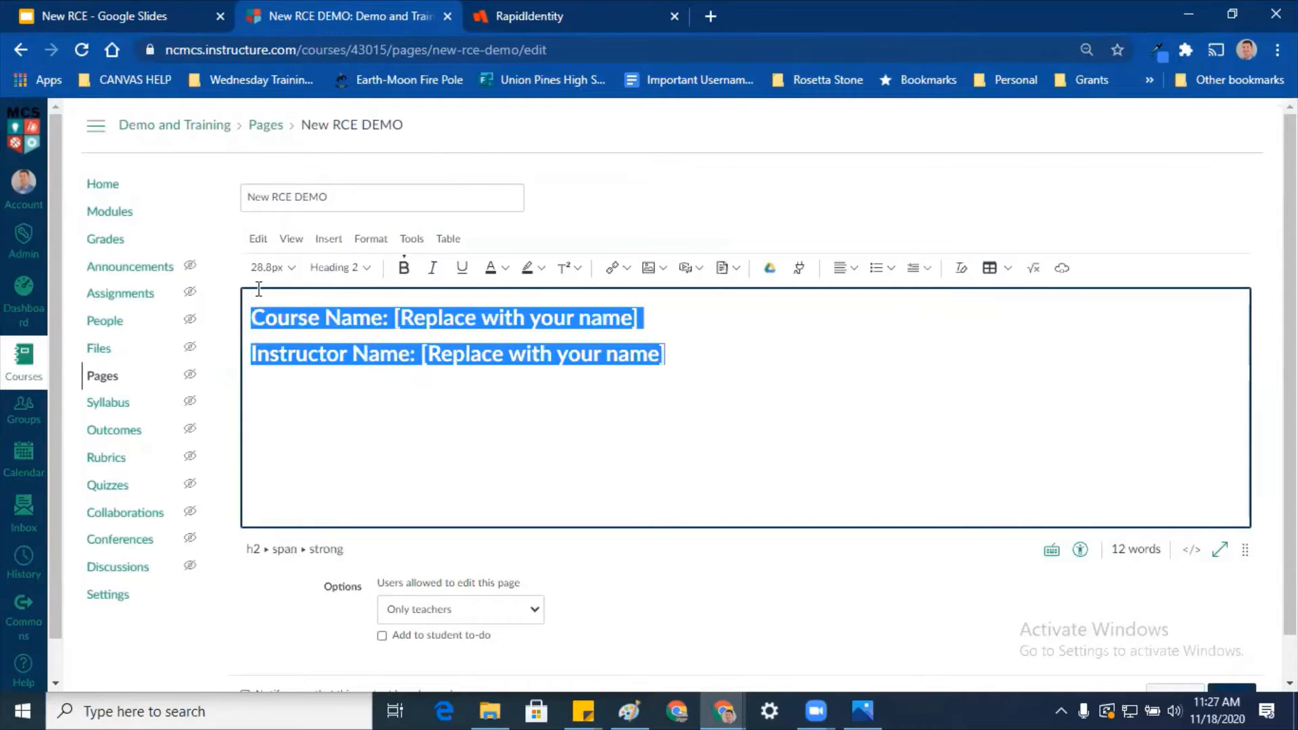
{"action": "left_click", "coordinate": [278, 267]}
{"action": "left_click", "coordinate": [266, 343]}
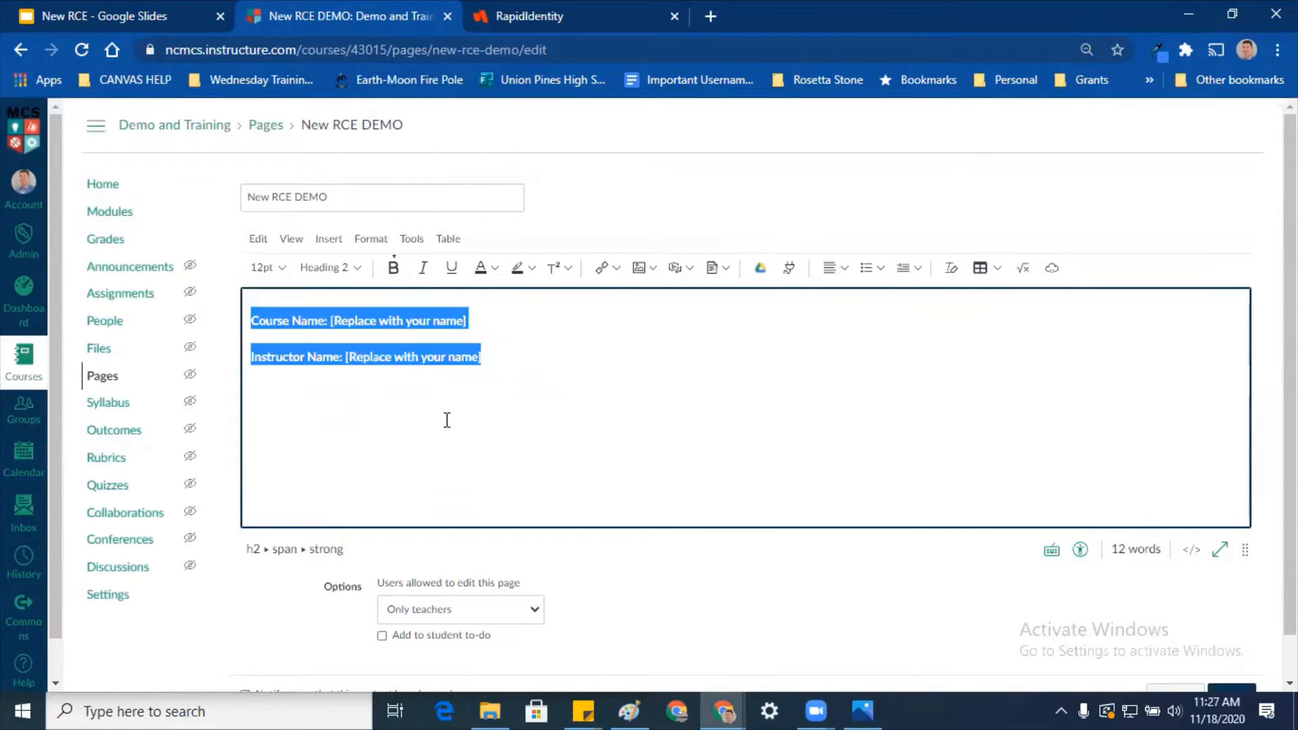
{"action": "left_click", "coordinate": [481, 327]}
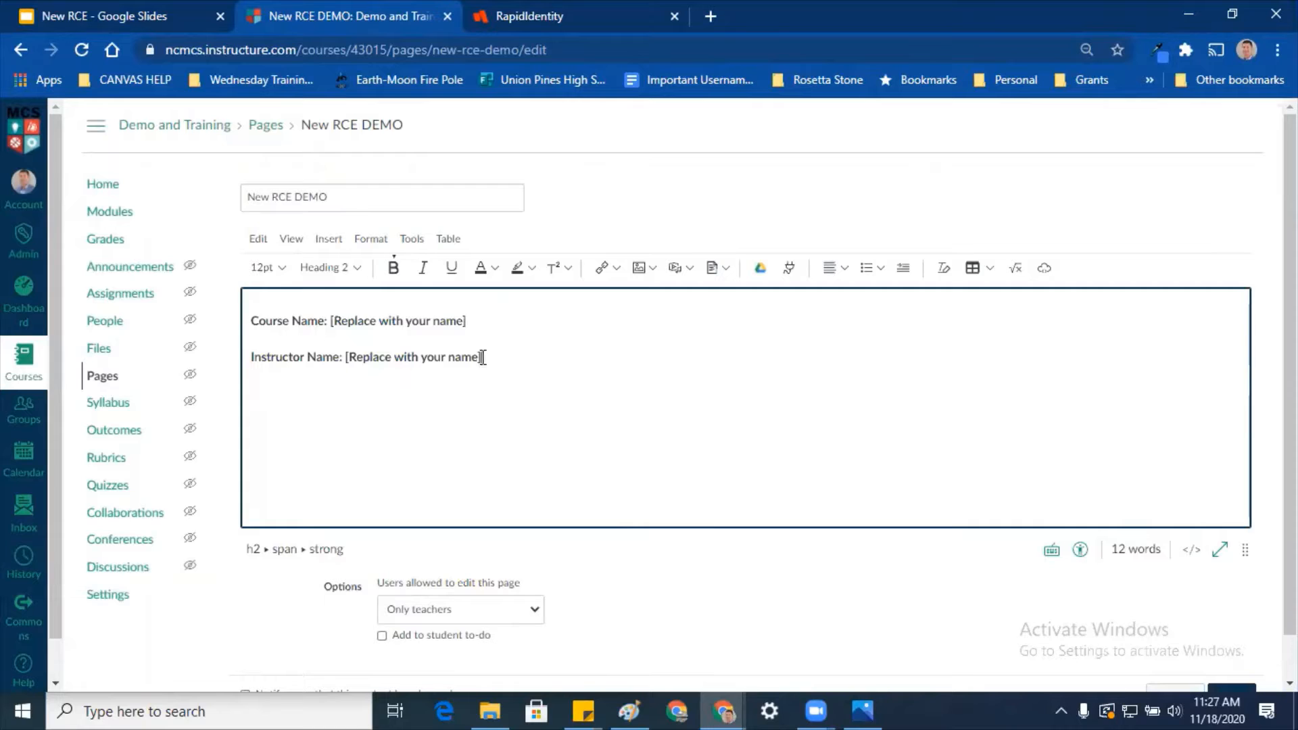
{"action": "left_click_drag", "start_coordinate": [487, 361], "coordinate": [270, 291]}
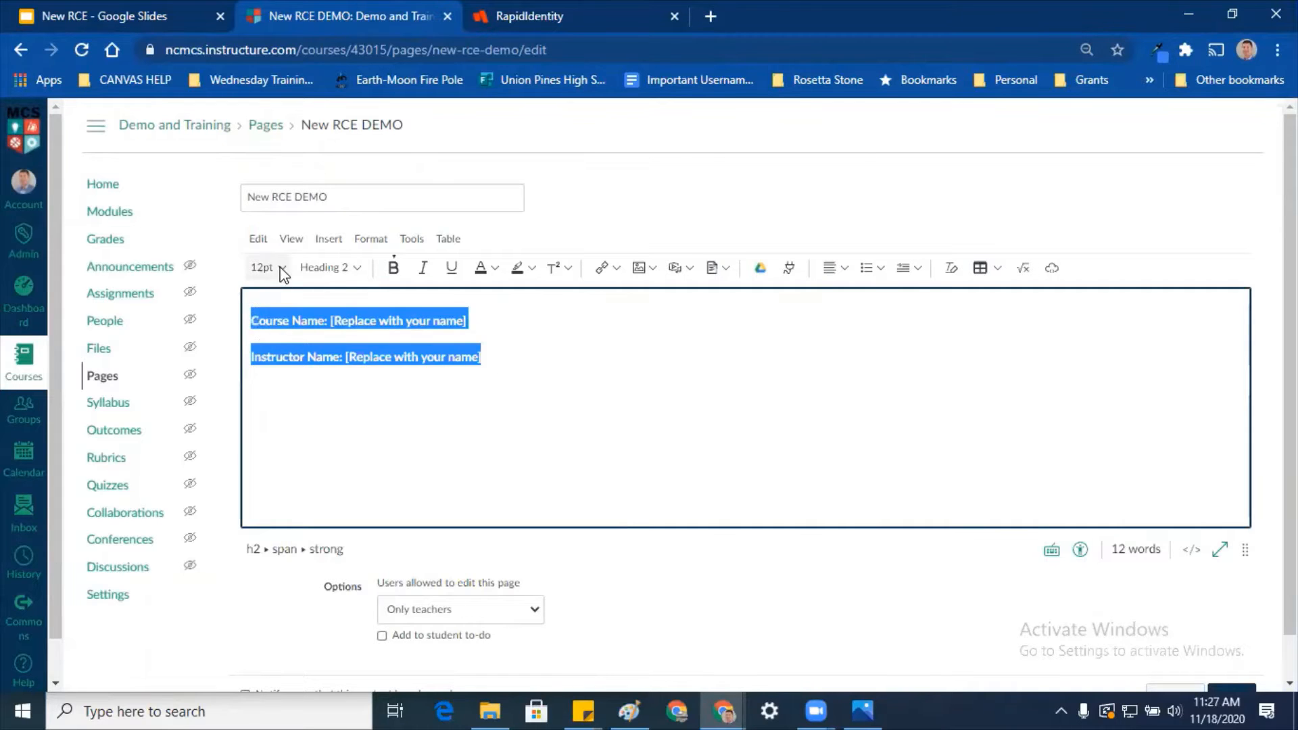
{"action": "left_click", "coordinate": [266, 268]}
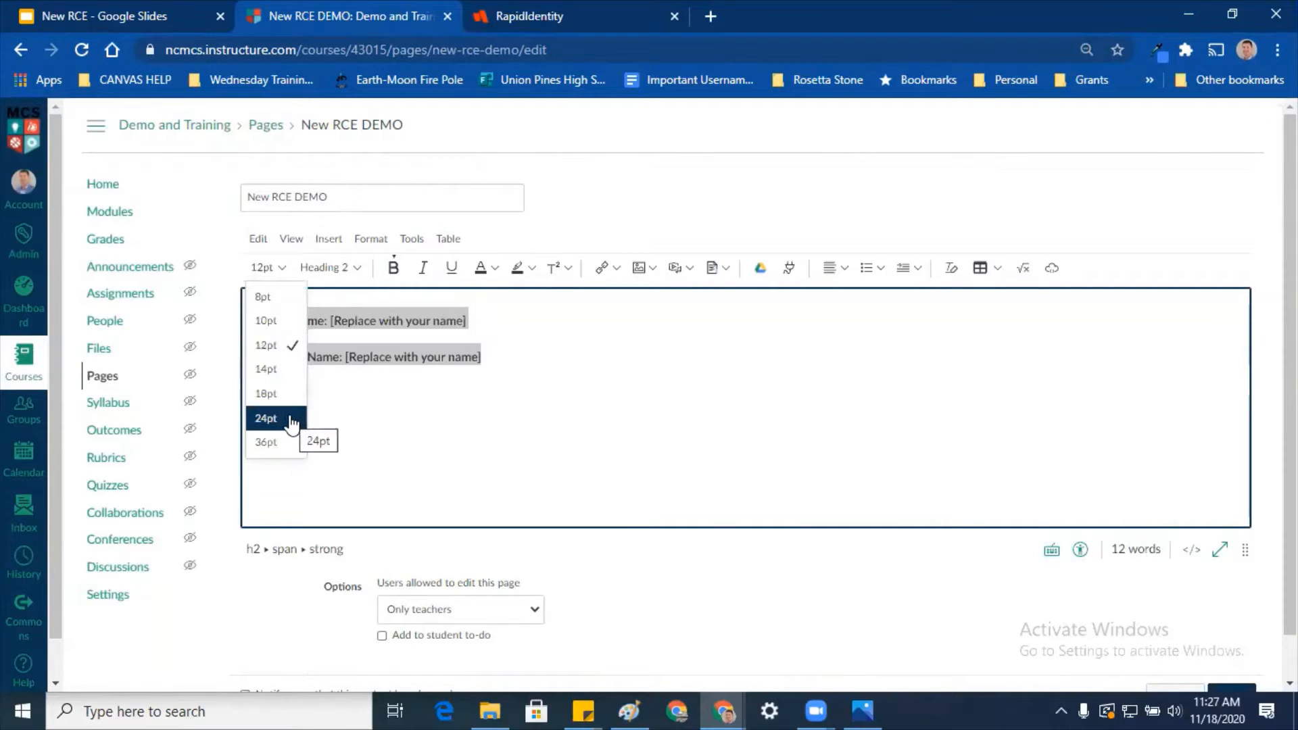
{"action": "left_click", "coordinate": [278, 400]}
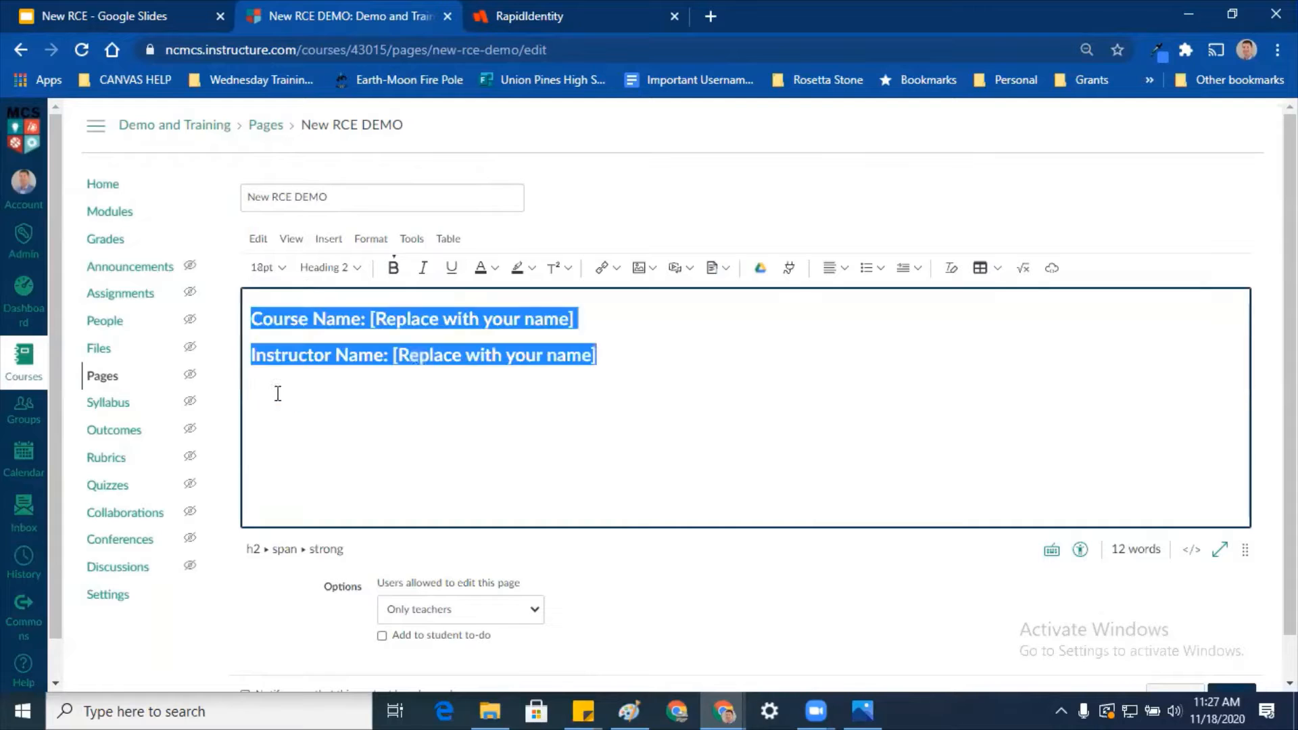
{"action": "left_click", "coordinate": [703, 394]}
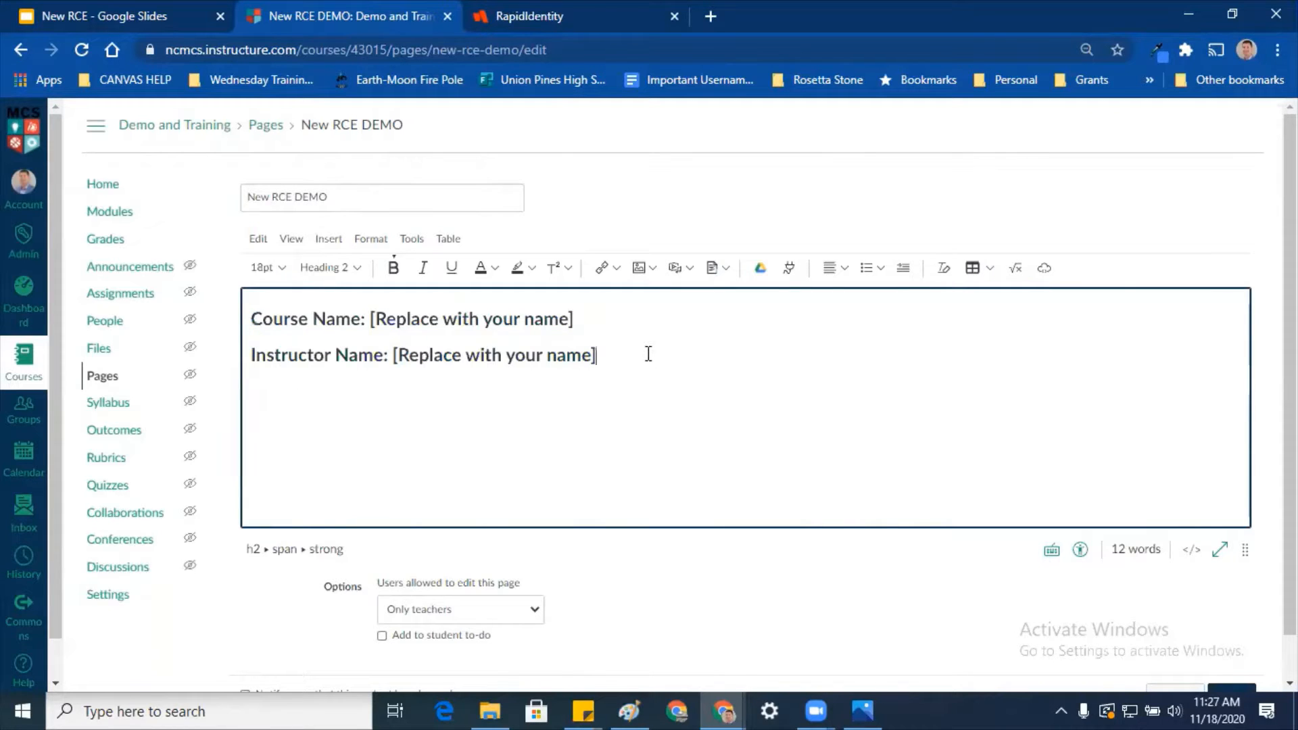
Step: Add an empty line below and change the name lines from Heading 2 to Paragraph
{"action": "key", "text": "Return"}
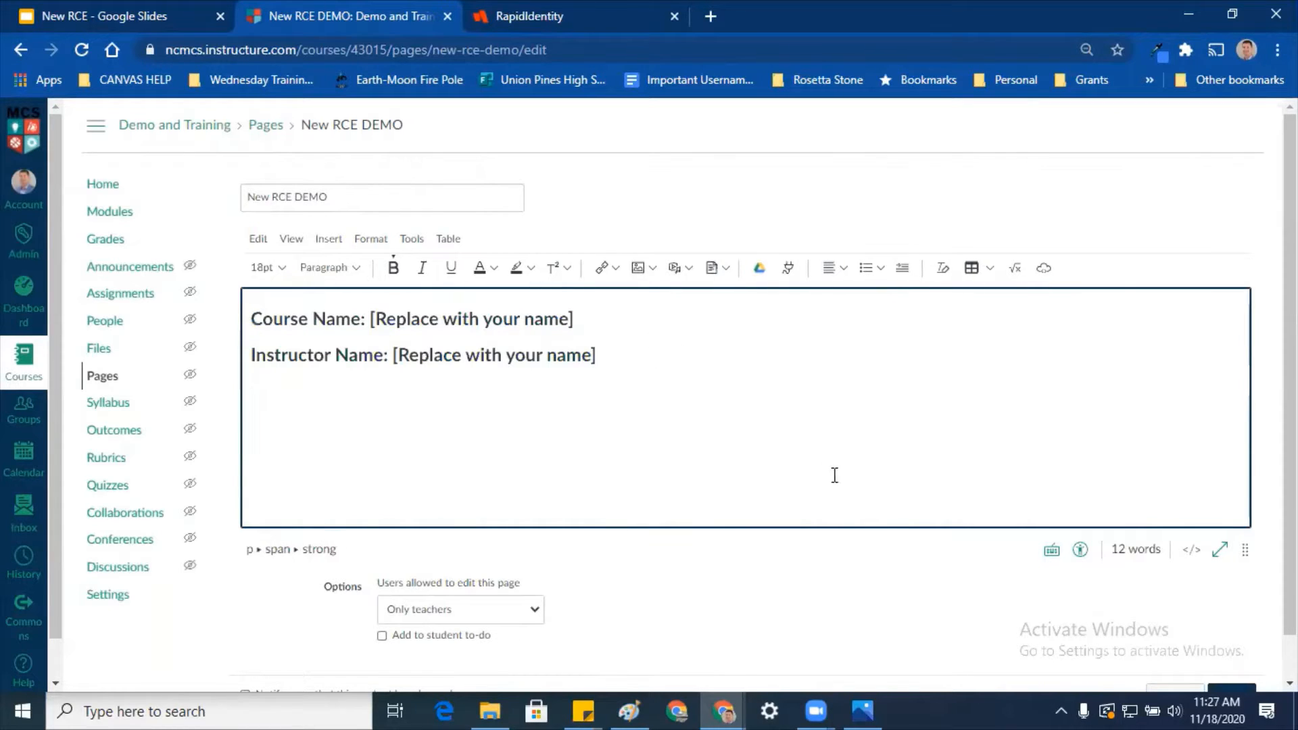
{"action": "left_click_drag", "start_coordinate": [617, 359], "coordinate": [302, 291]}
{"action": "left_click", "coordinate": [331, 268]}
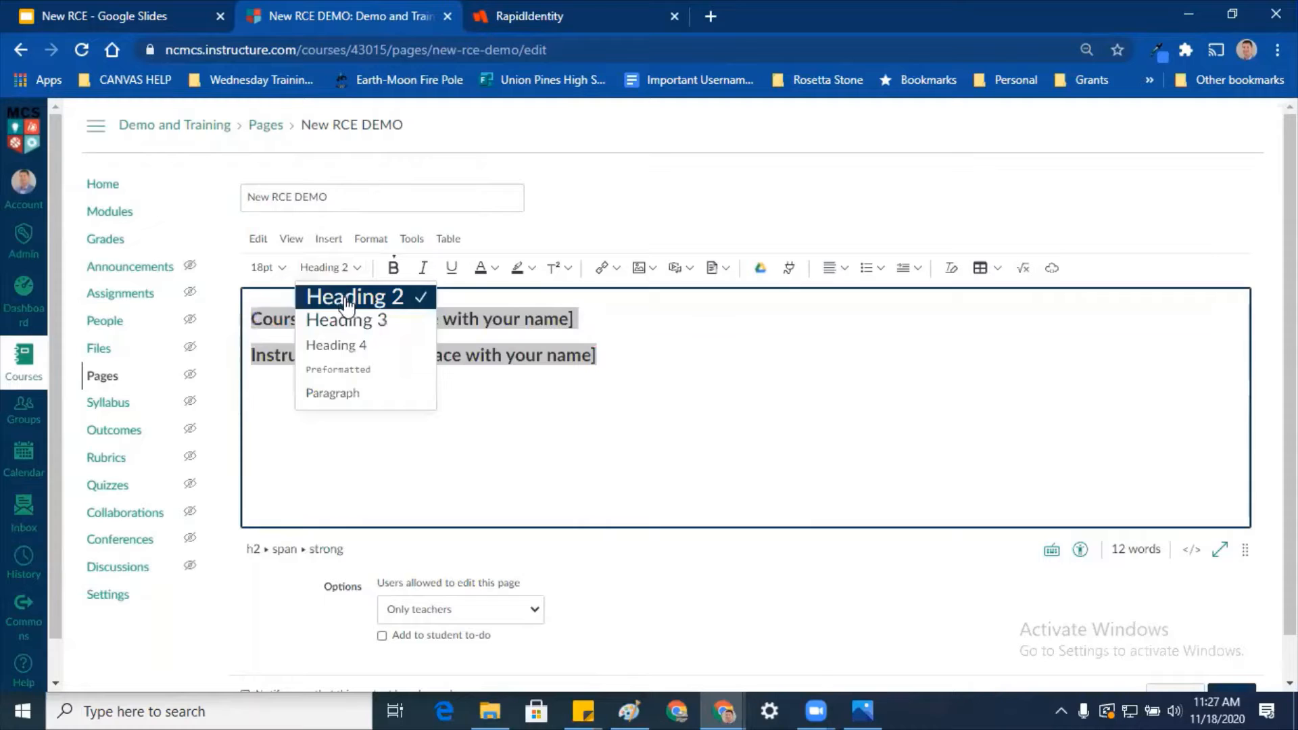
{"action": "left_click", "coordinate": [332, 393]}
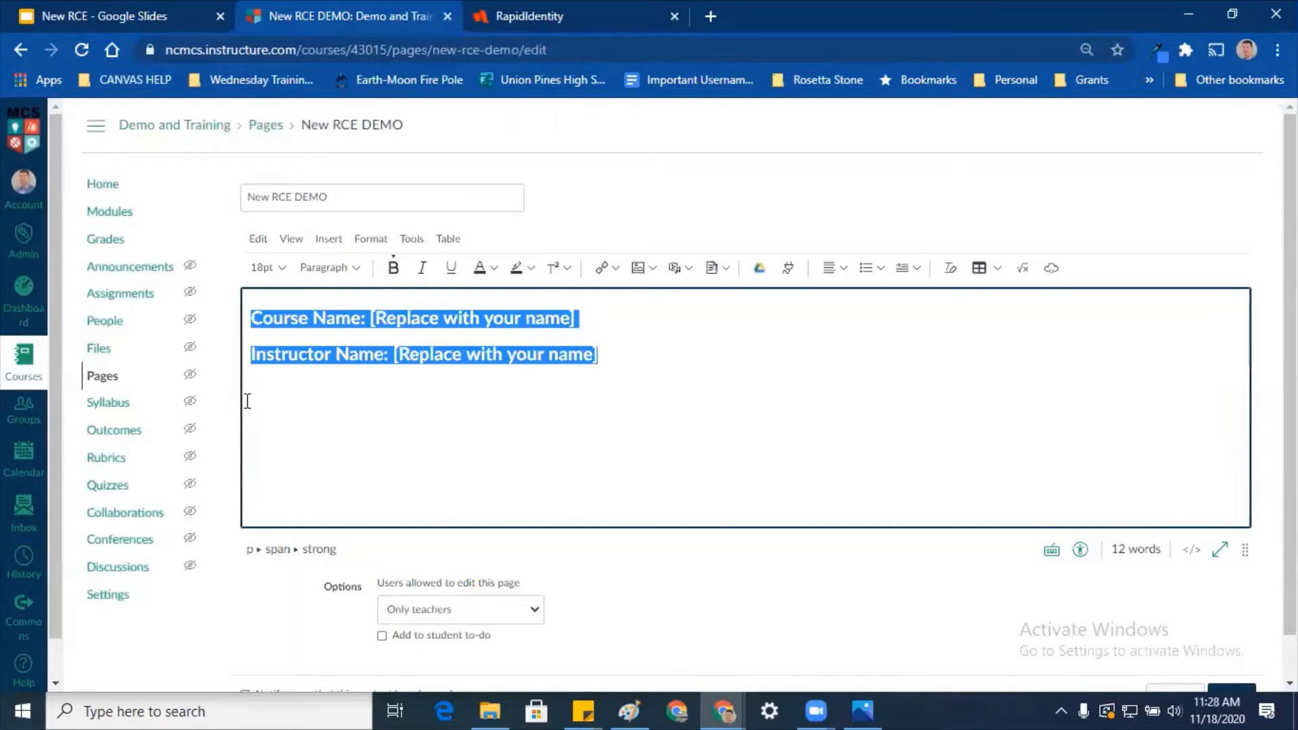
{"action": "left_click", "coordinate": [305, 390]}
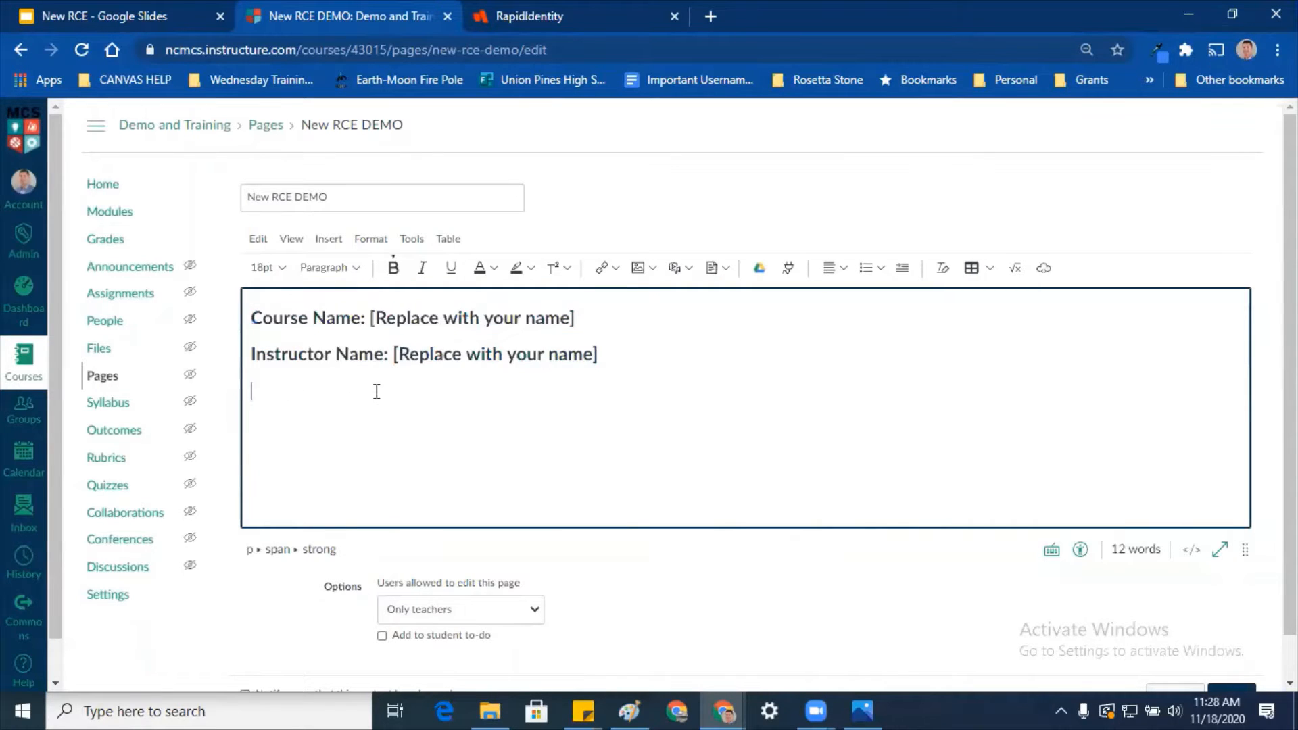
Step: Insert a horizontal line under the Instructor Name line from the Insert menu
{"action": "left_click", "coordinate": [260, 240]}
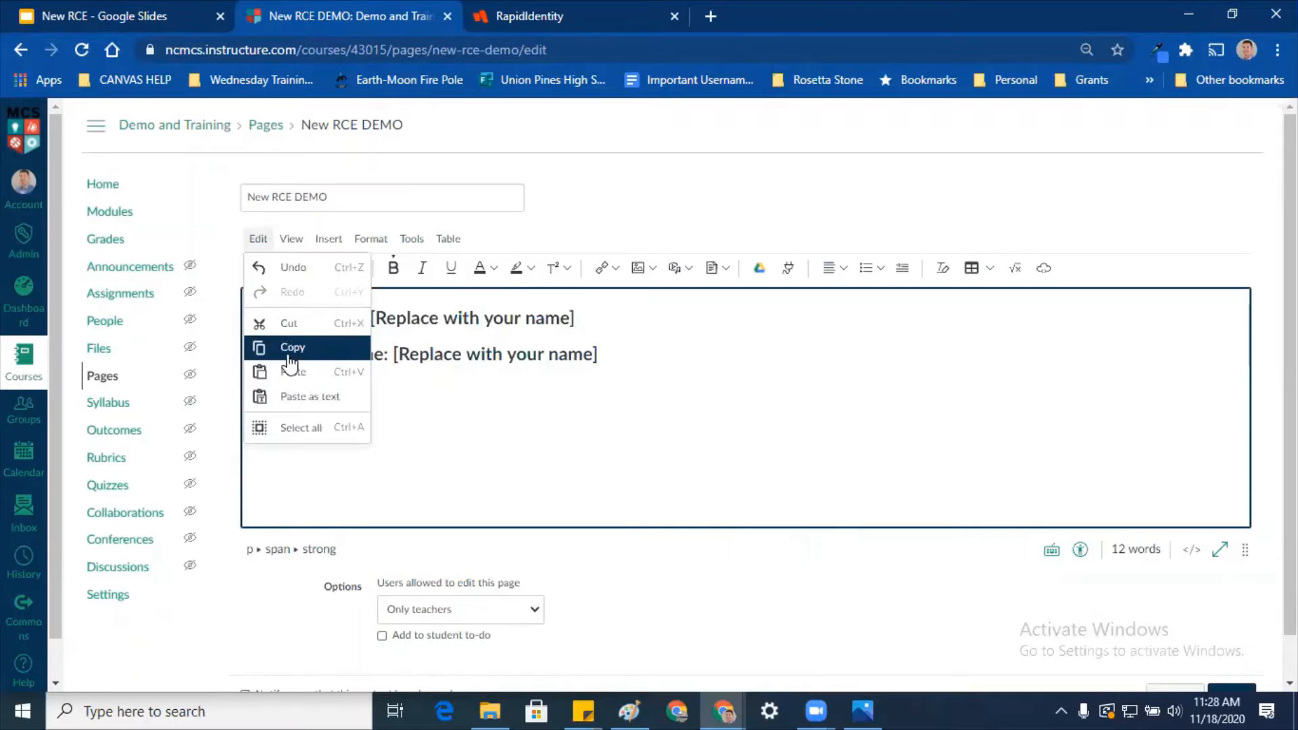
{"action": "left_click", "coordinate": [291, 241]}
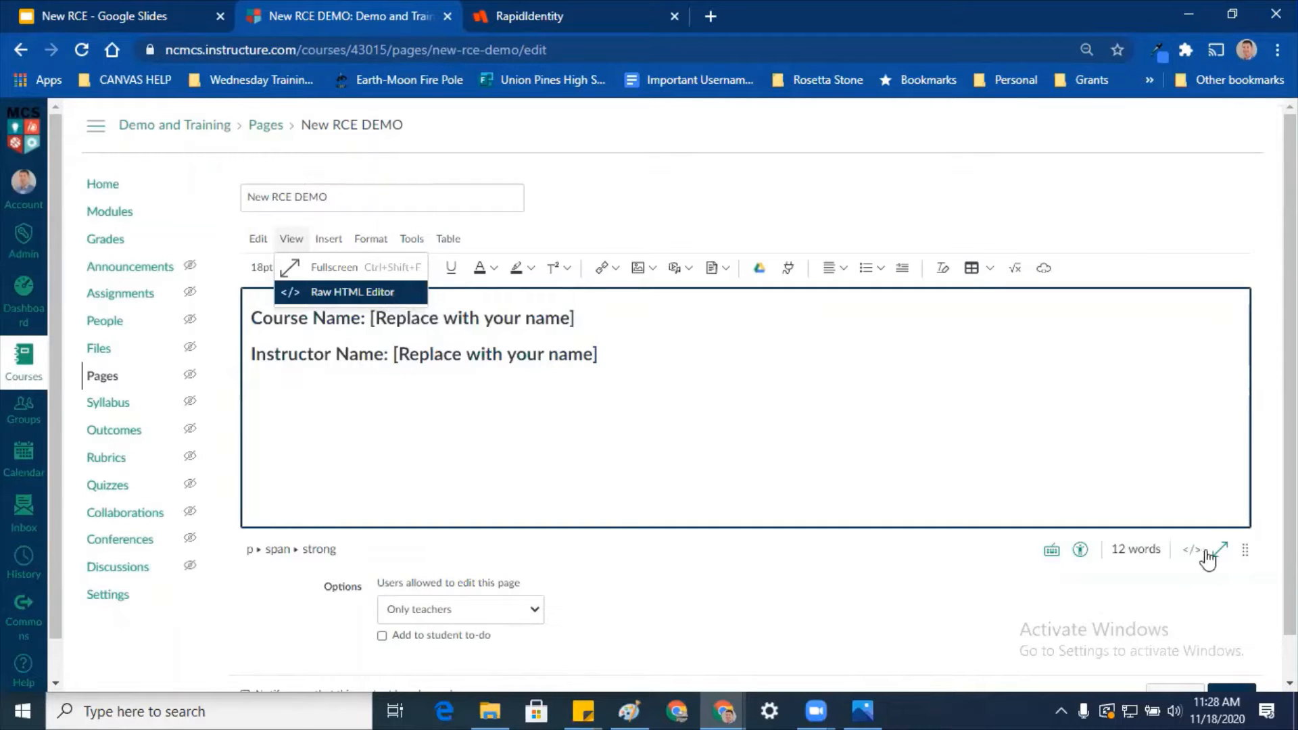
{"action": "left_click", "coordinate": [329, 241]}
{"action": "mouse_move", "coordinate": [328, 268]}
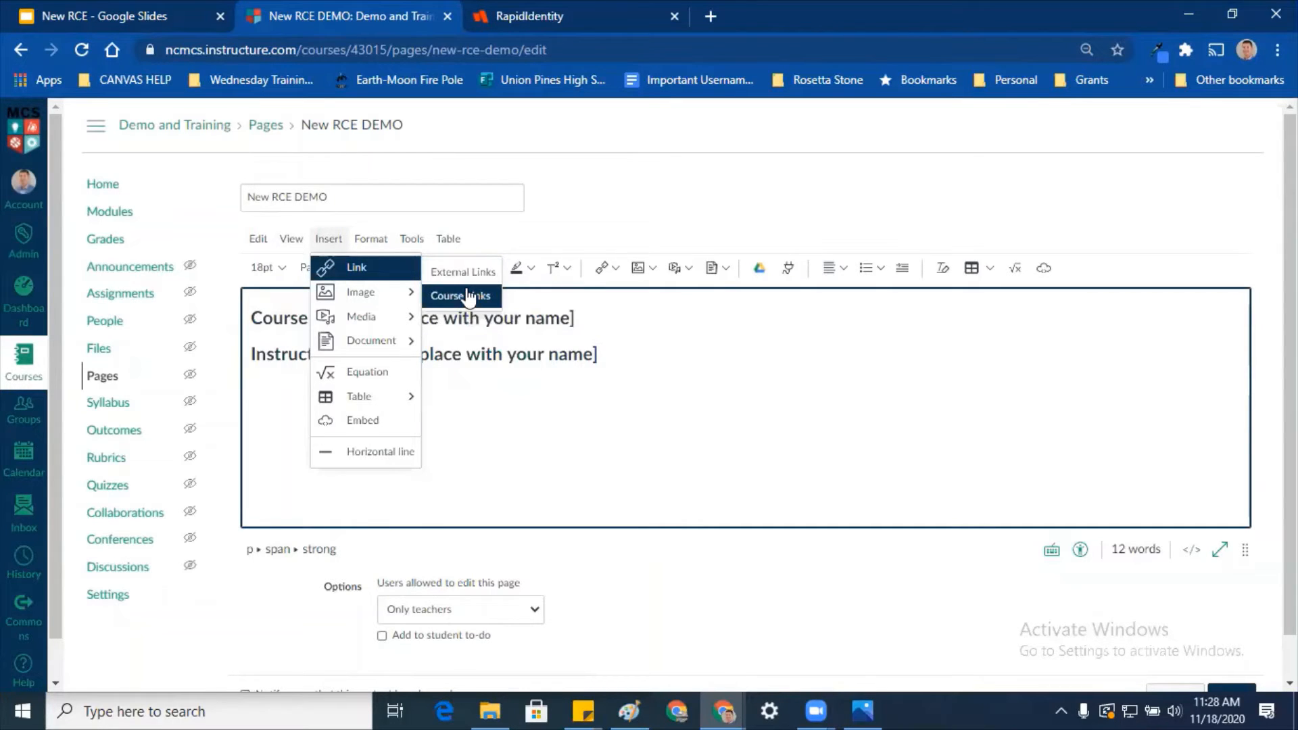
{"action": "mouse_move", "coordinate": [374, 300]}
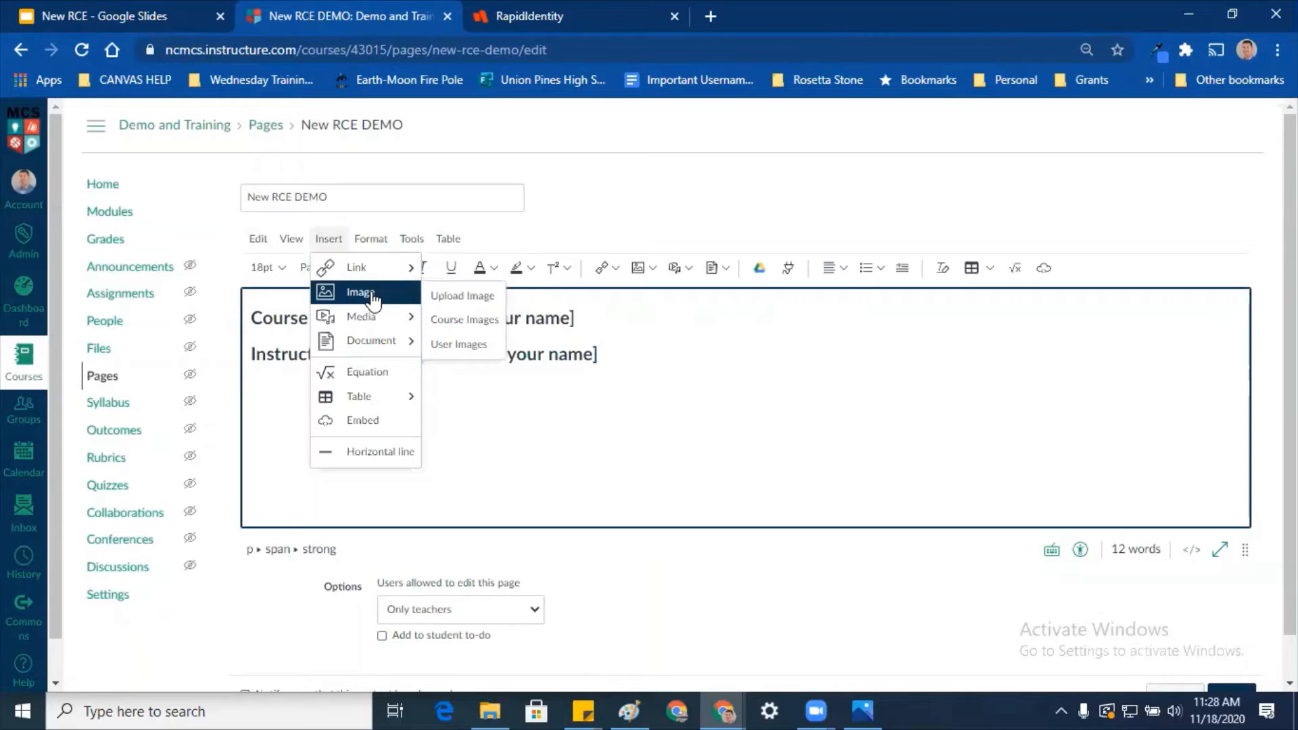
{"action": "mouse_move", "coordinate": [385, 327]}
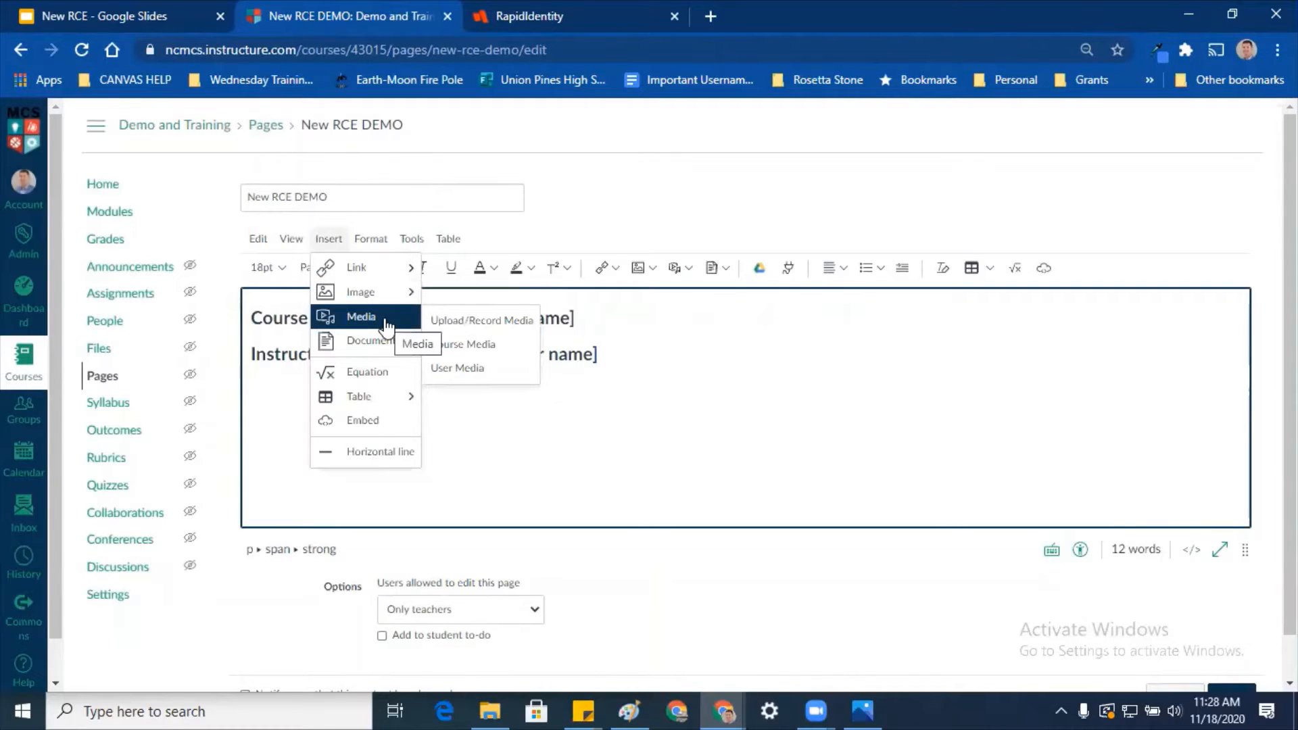
{"action": "mouse_move", "coordinate": [399, 356]}
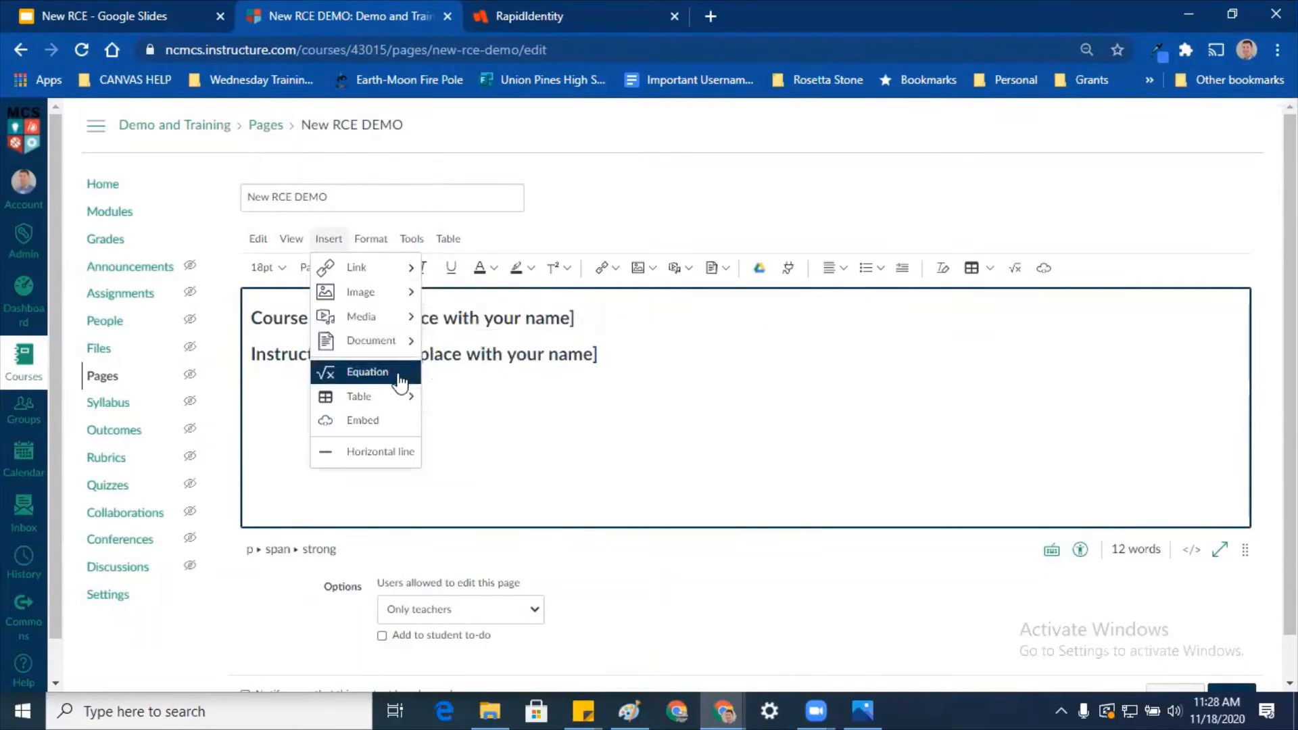
{"action": "left_click", "coordinate": [394, 452]}
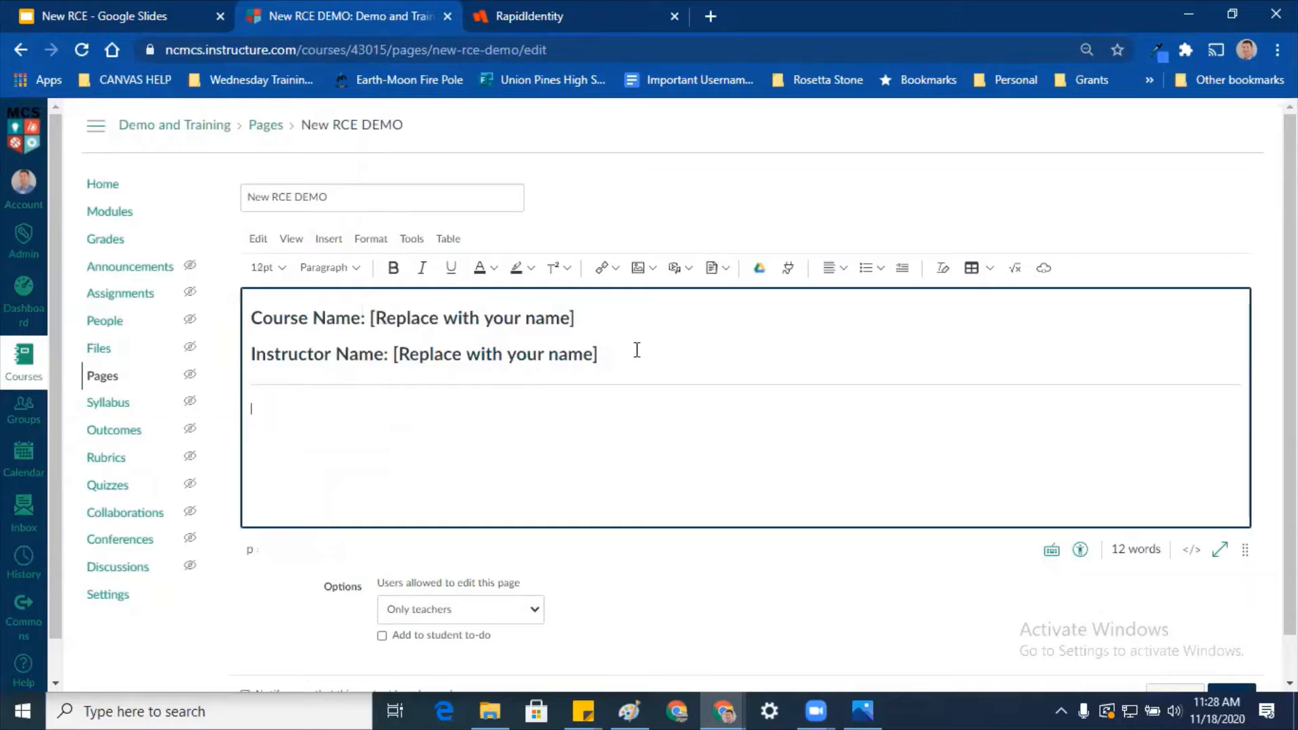
Step: Replace the placeholders with course name 'American History' and the instructor's name
{"action": "left_click_drag", "start_coordinate": [636, 357], "coordinate": [375, 319]}
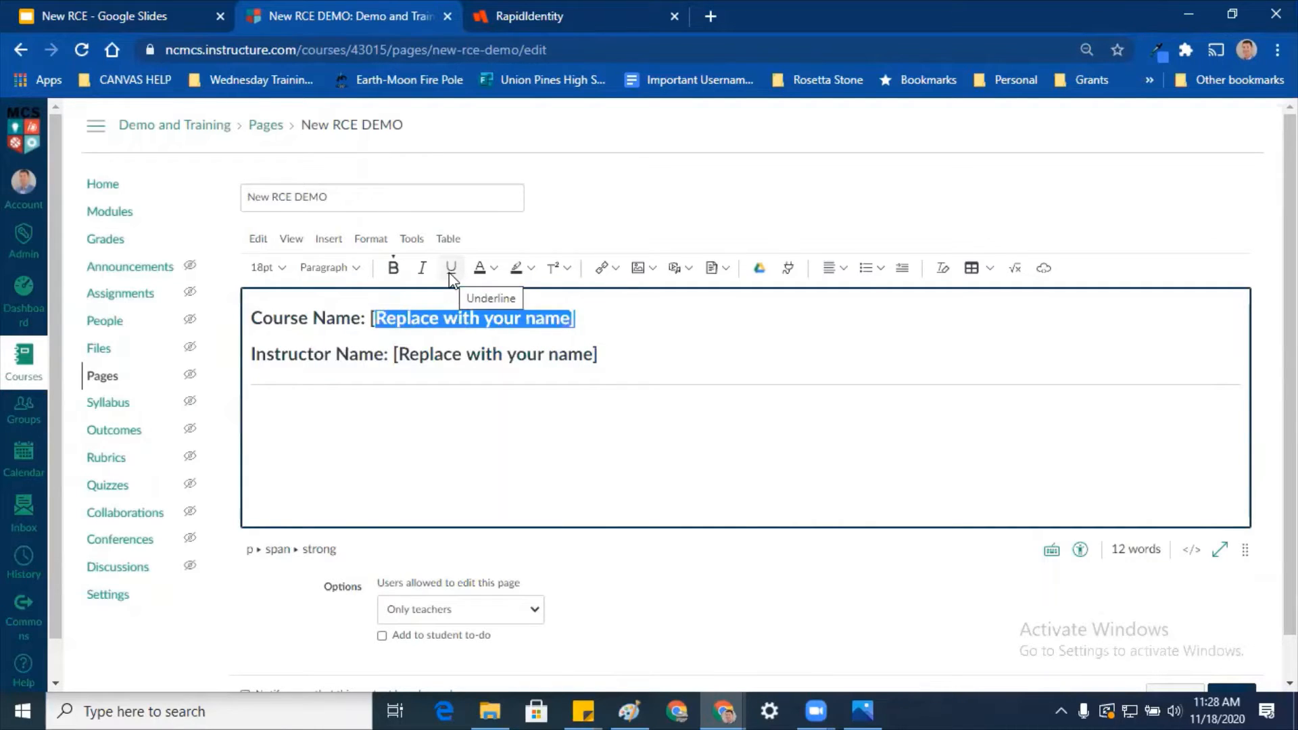
{"action": "type", "text": "American"}
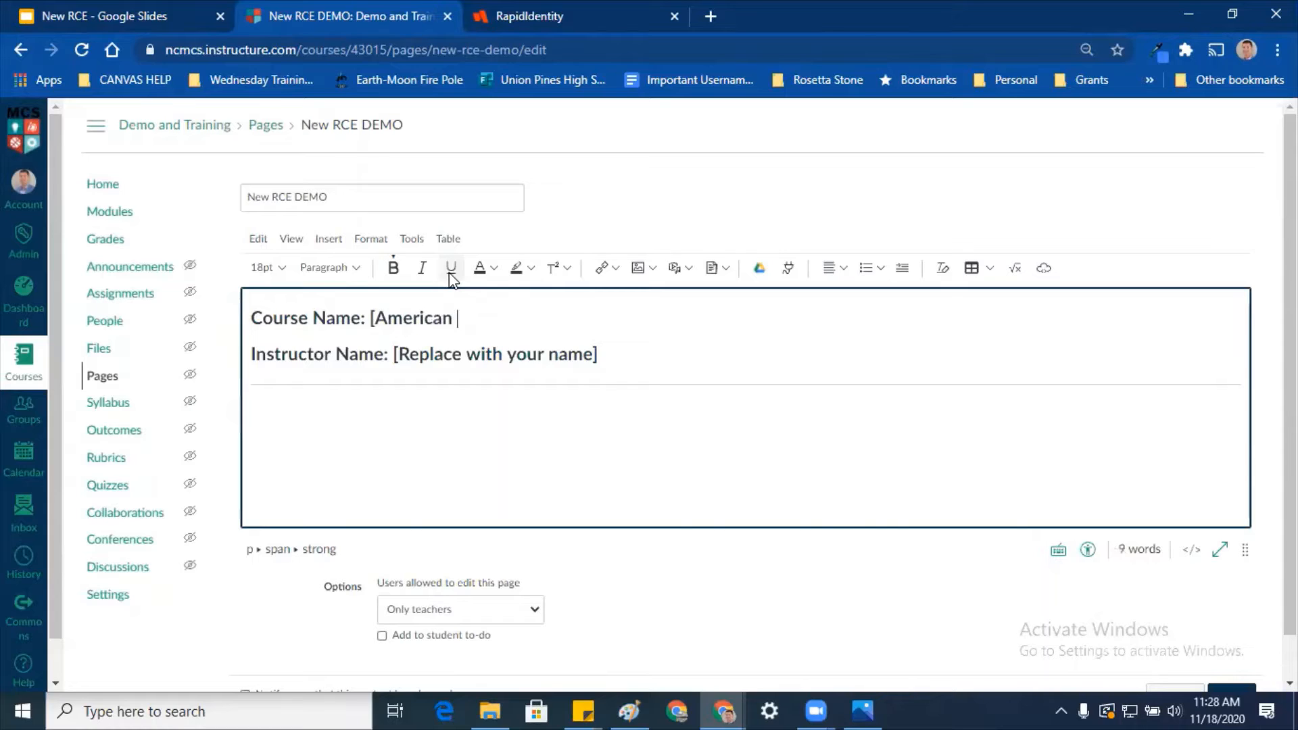
{"action": "type", "text": " History"}
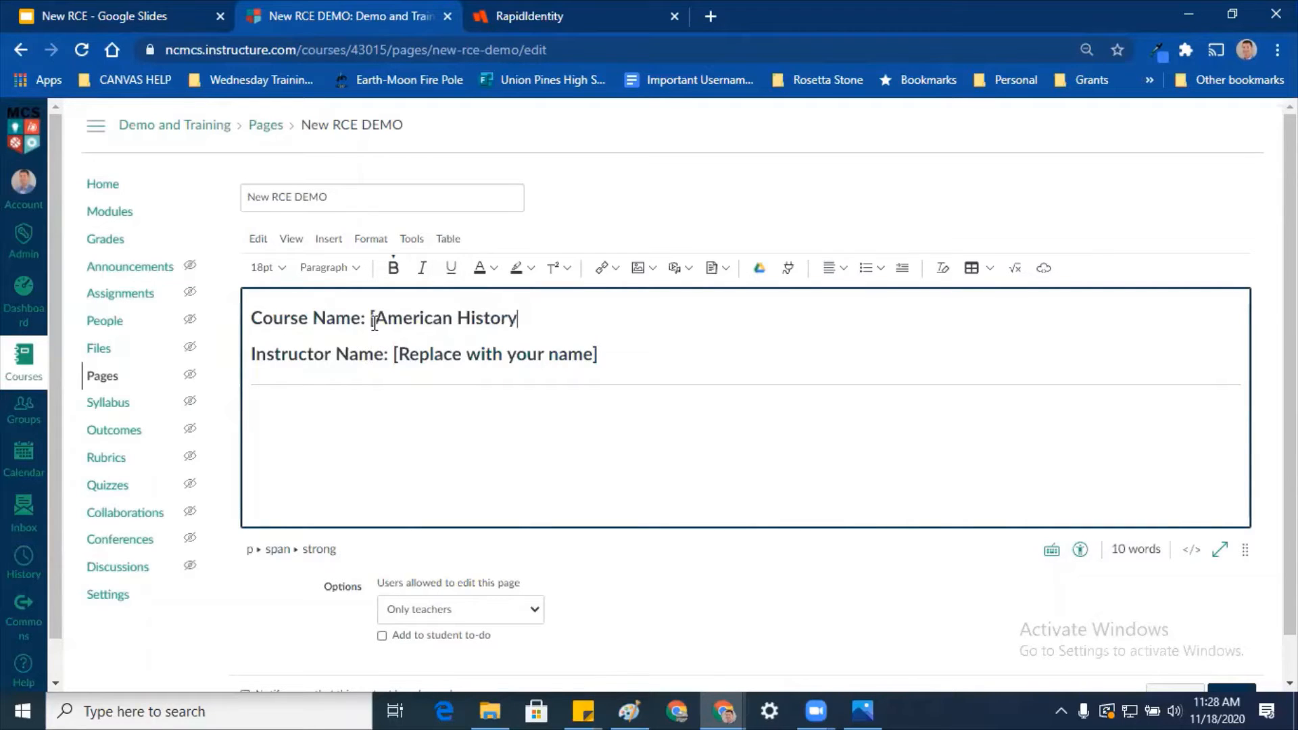
{"action": "left_click", "coordinate": [374, 320]}
{"action": "key", "text": "BackSpace"}
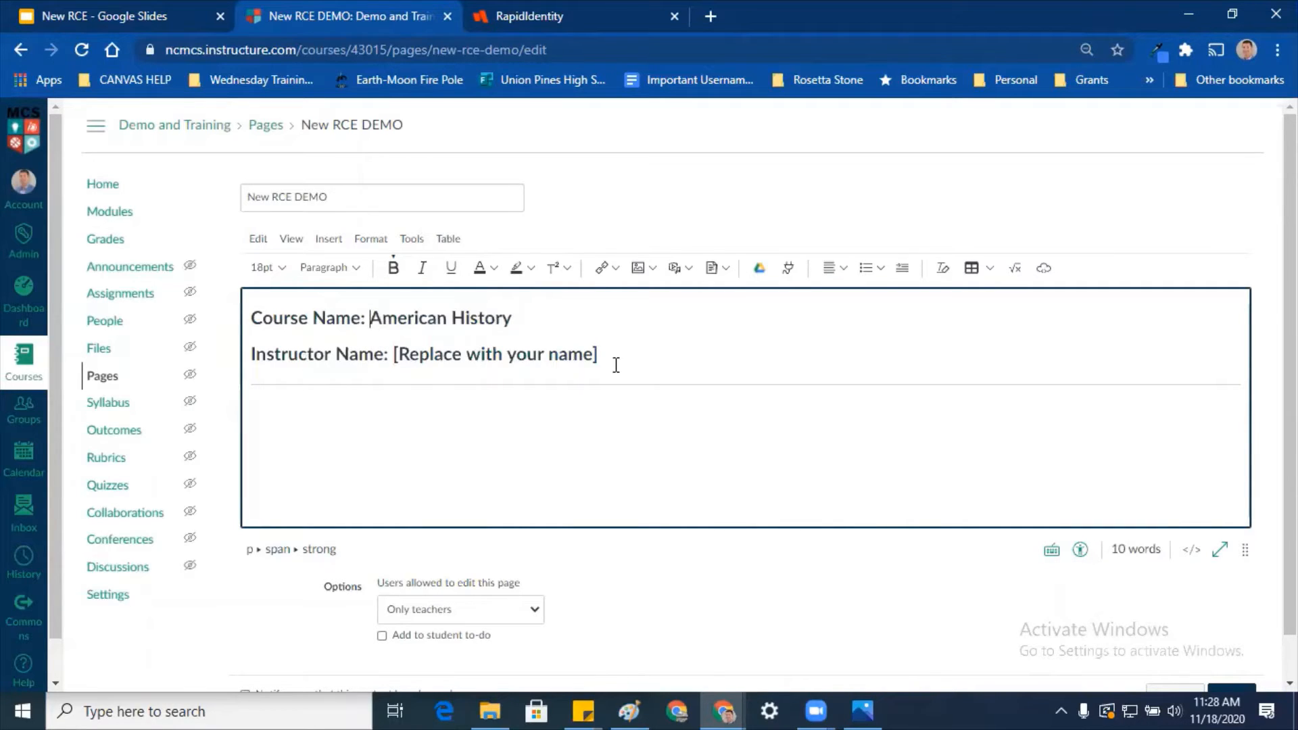
{"action": "left_click_drag", "start_coordinate": [615, 365], "coordinate": [390, 362]}
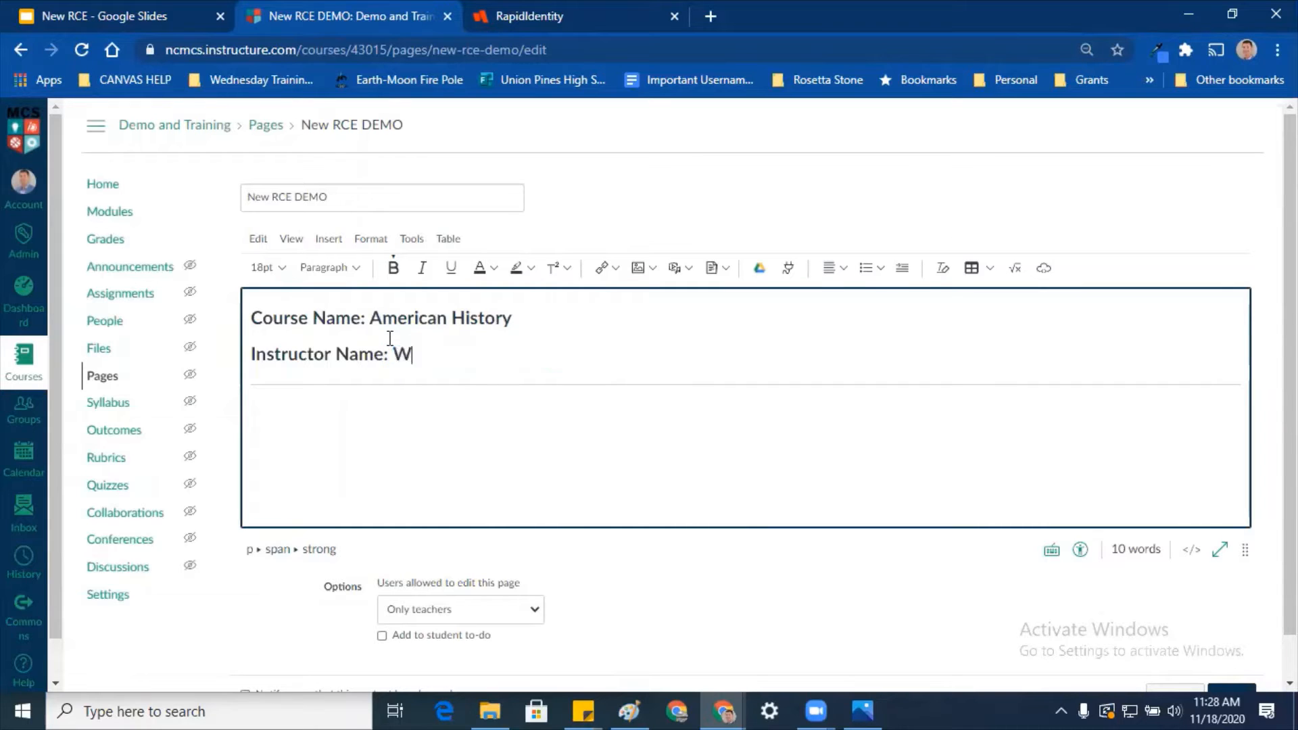
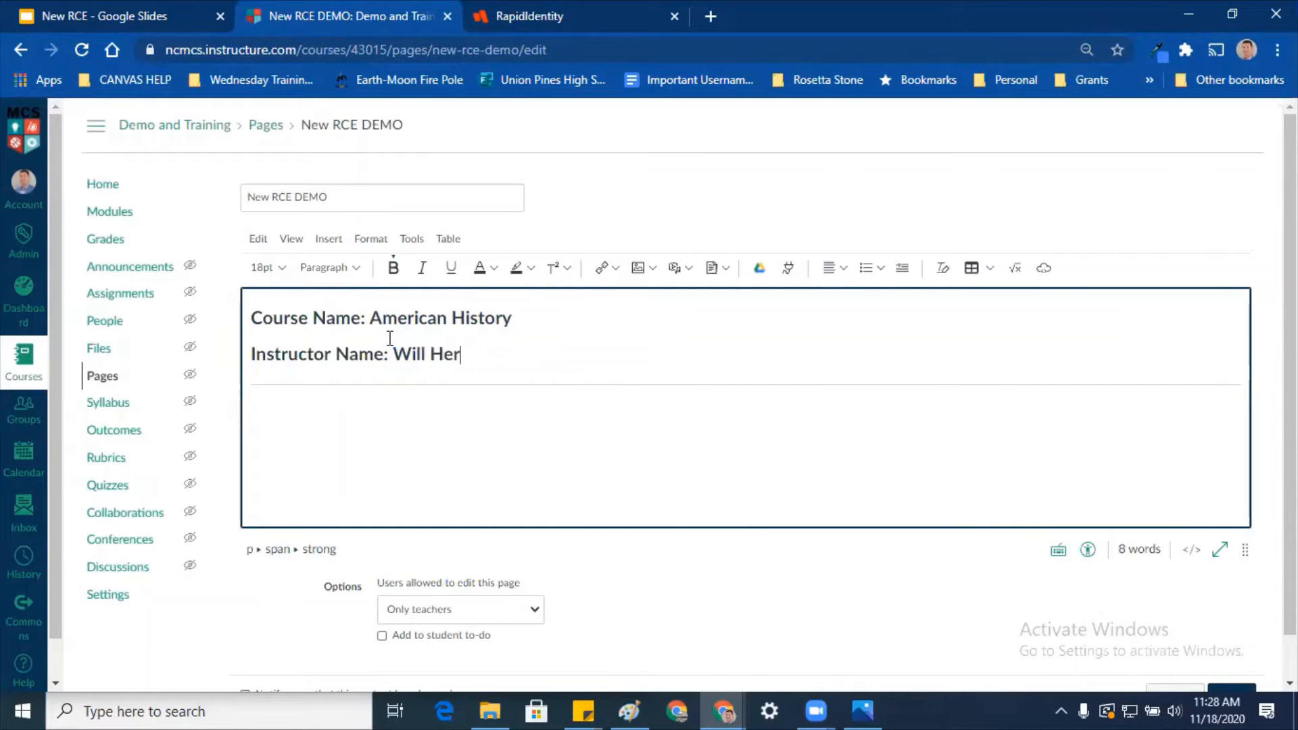
Step: Set the empty line below the divider to 18pt
{"action": "left_click", "coordinate": [536, 441]}
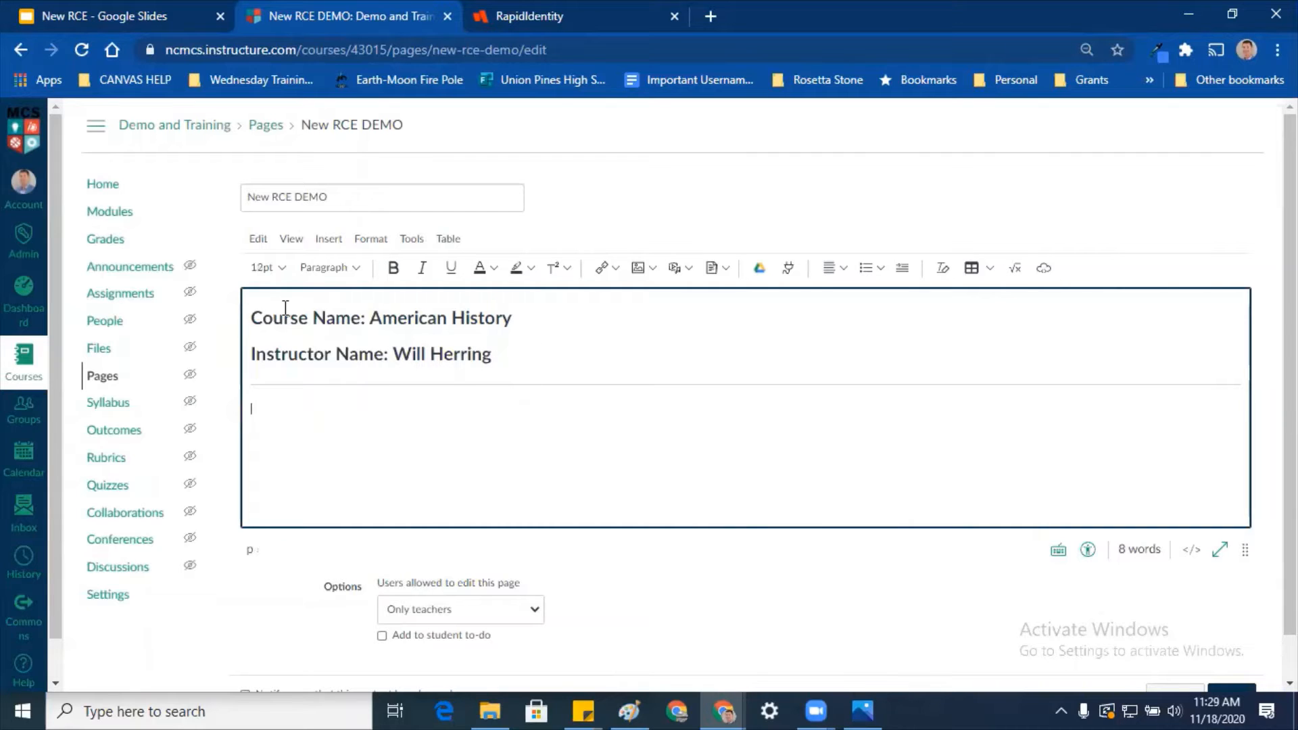
{"action": "left_click", "coordinate": [271, 269]}
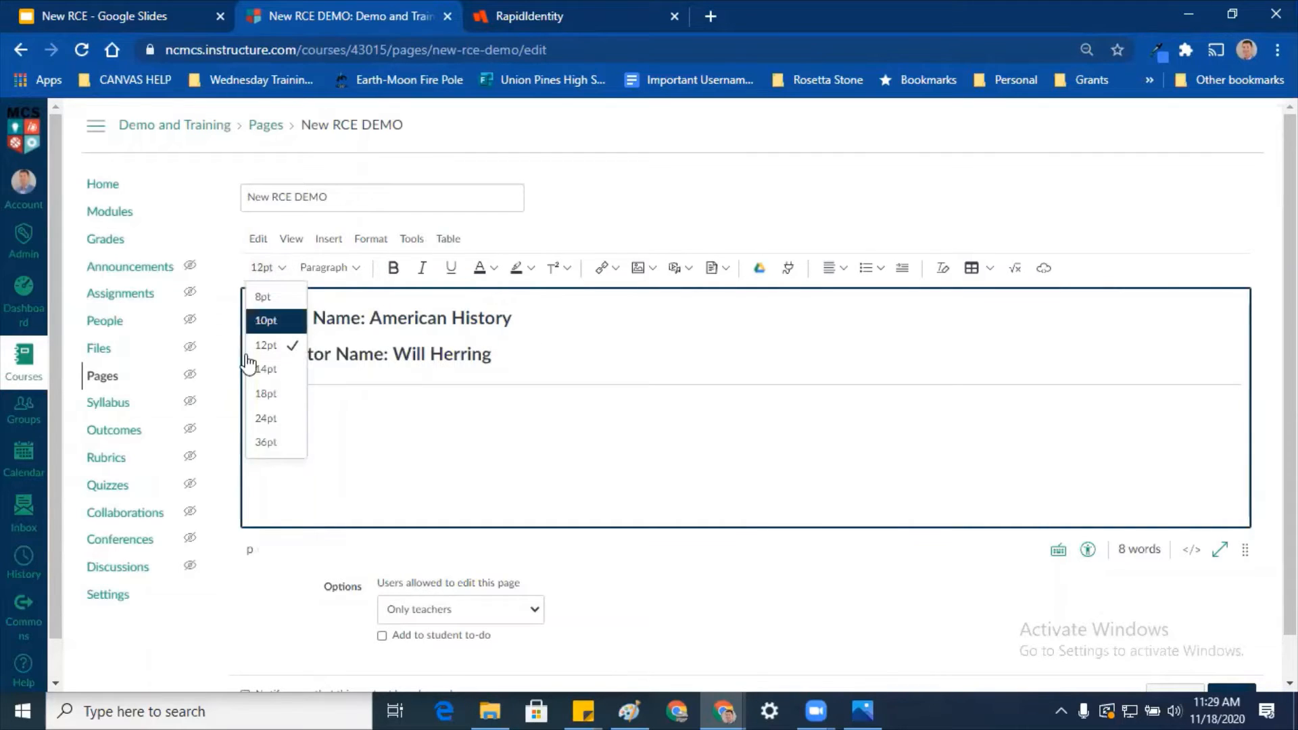
{"action": "right_click", "coordinate": [257, 391]}
{"action": "left_click", "coordinate": [369, 425]}
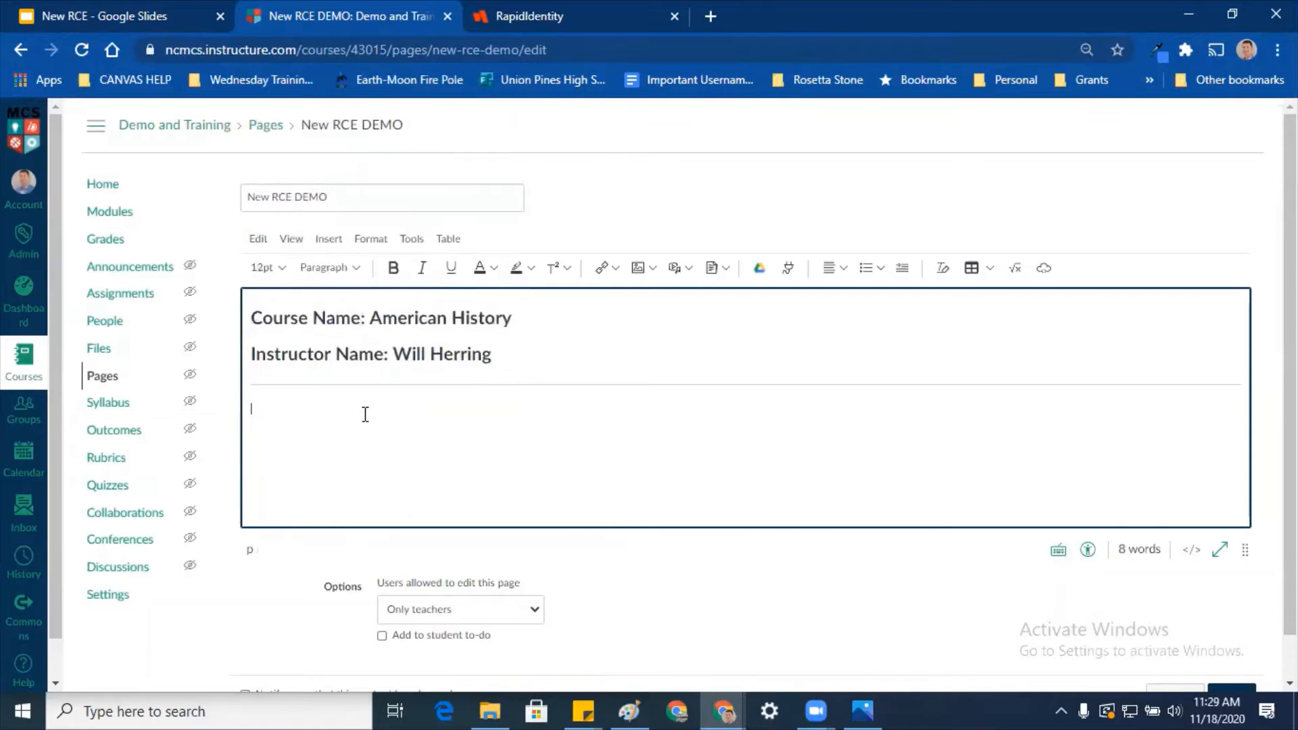
{"action": "left_click", "coordinate": [278, 270]}
{"action": "left_click", "coordinate": [270, 394]}
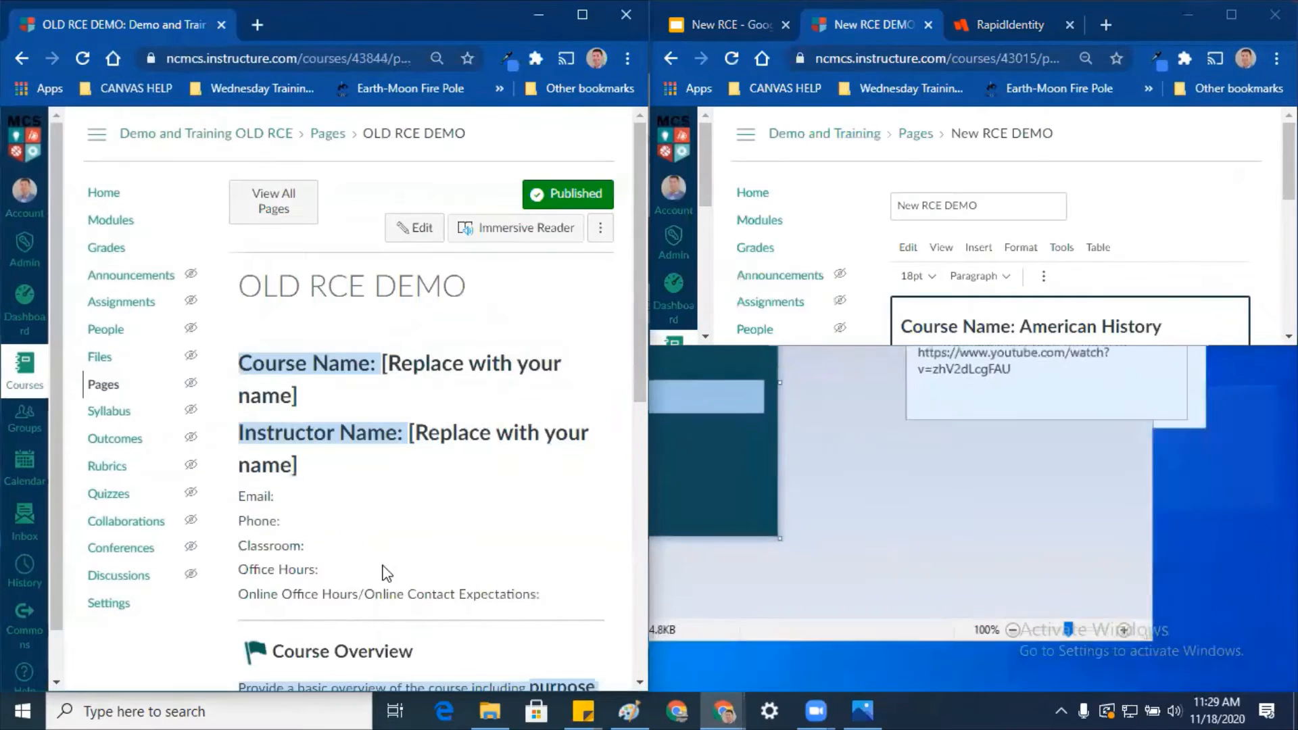
Step: Copy the Email, Phone, Classroom and Office Hours lines from the old page into the new page as paragraphs
{"action": "left_click_drag", "start_coordinate": [550, 597], "coordinate": [238, 497]}
{"action": "key", "text": "ctrl+c"}
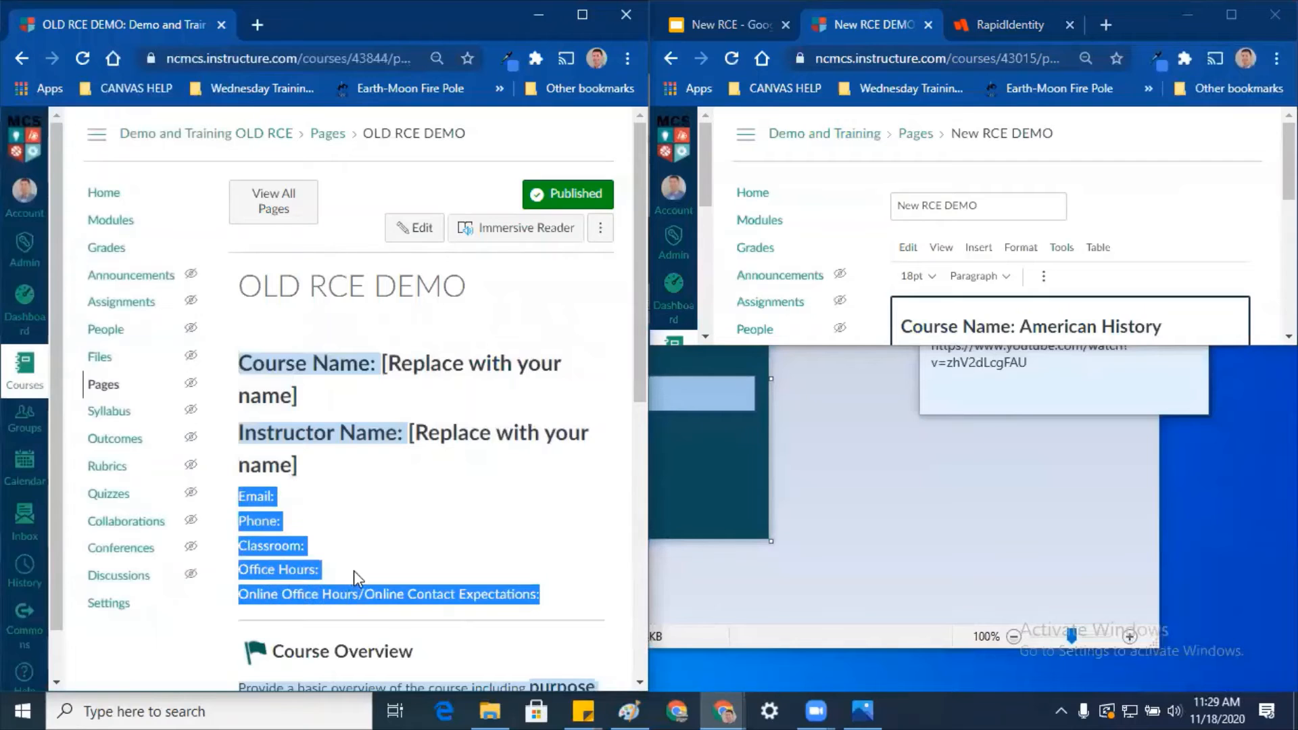
{"action": "left_click", "coordinate": [1204, 206]}
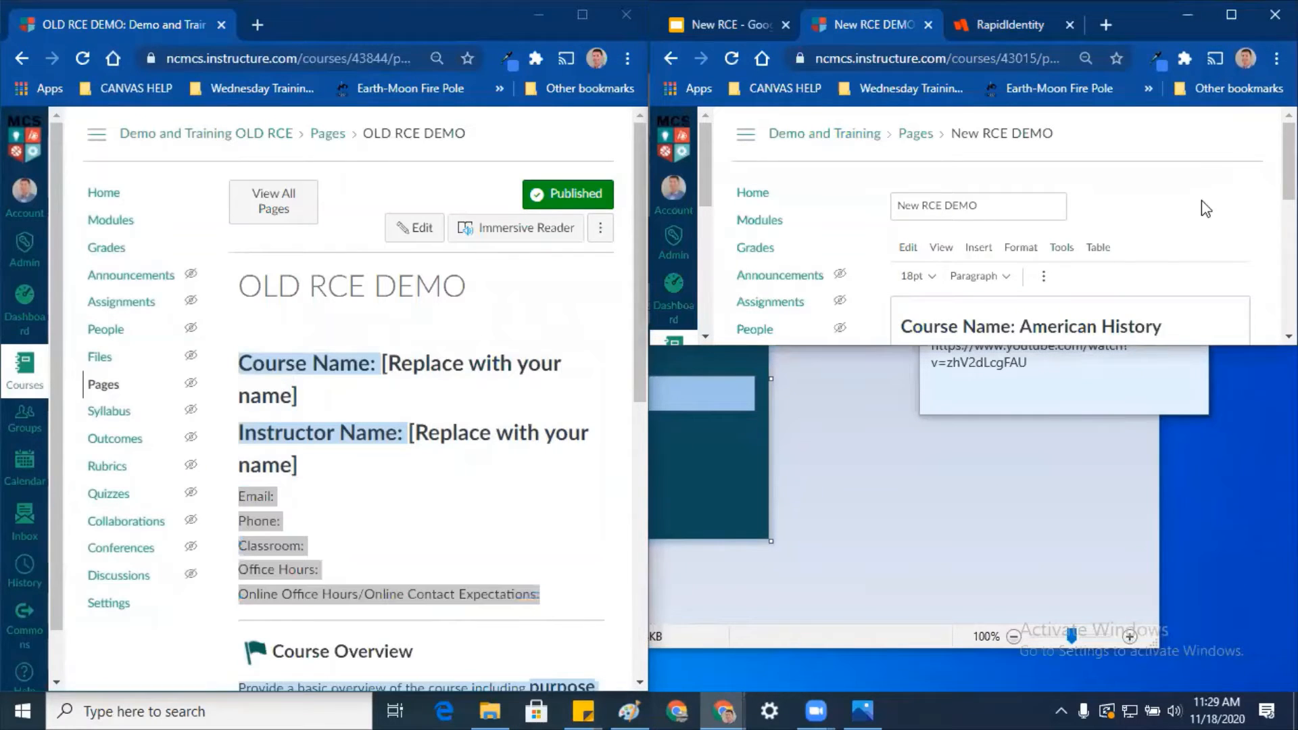
{"action": "left_click", "coordinate": [1232, 15]}
{"action": "left_click", "coordinate": [322, 420]}
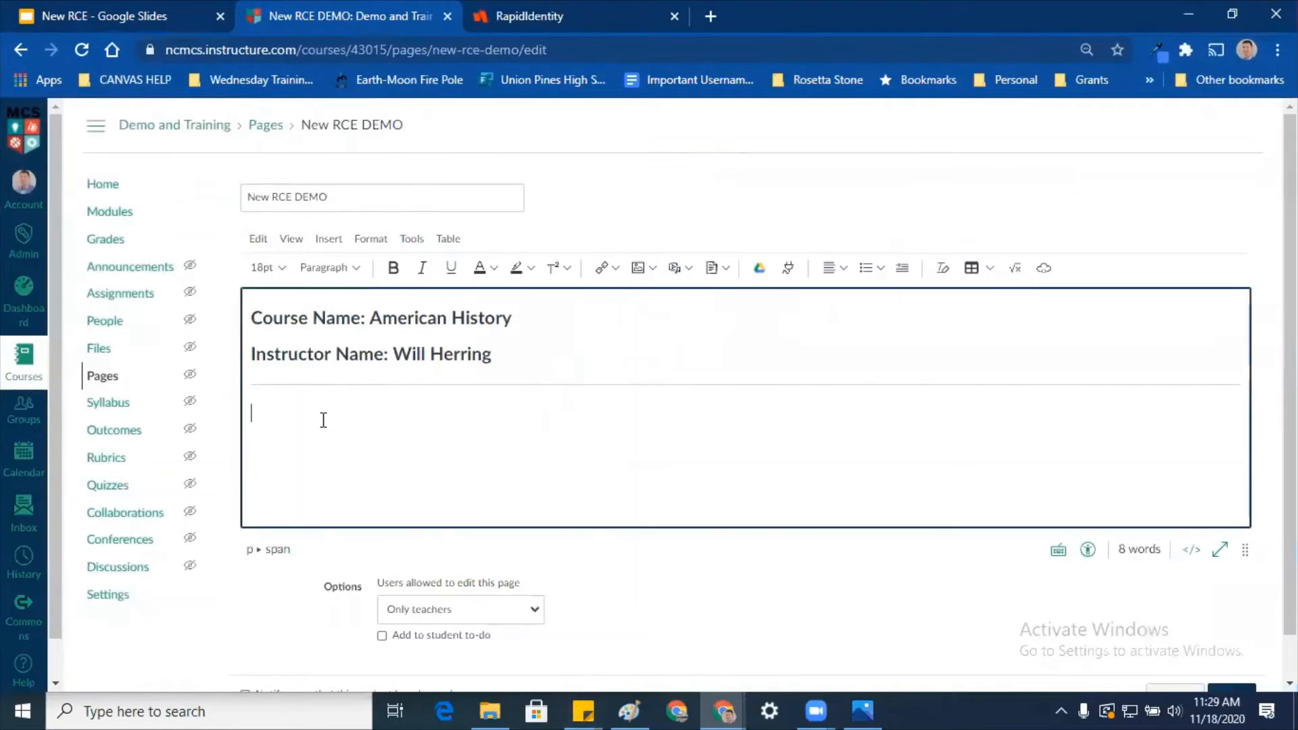
{"action": "left_click", "coordinate": [328, 267]}
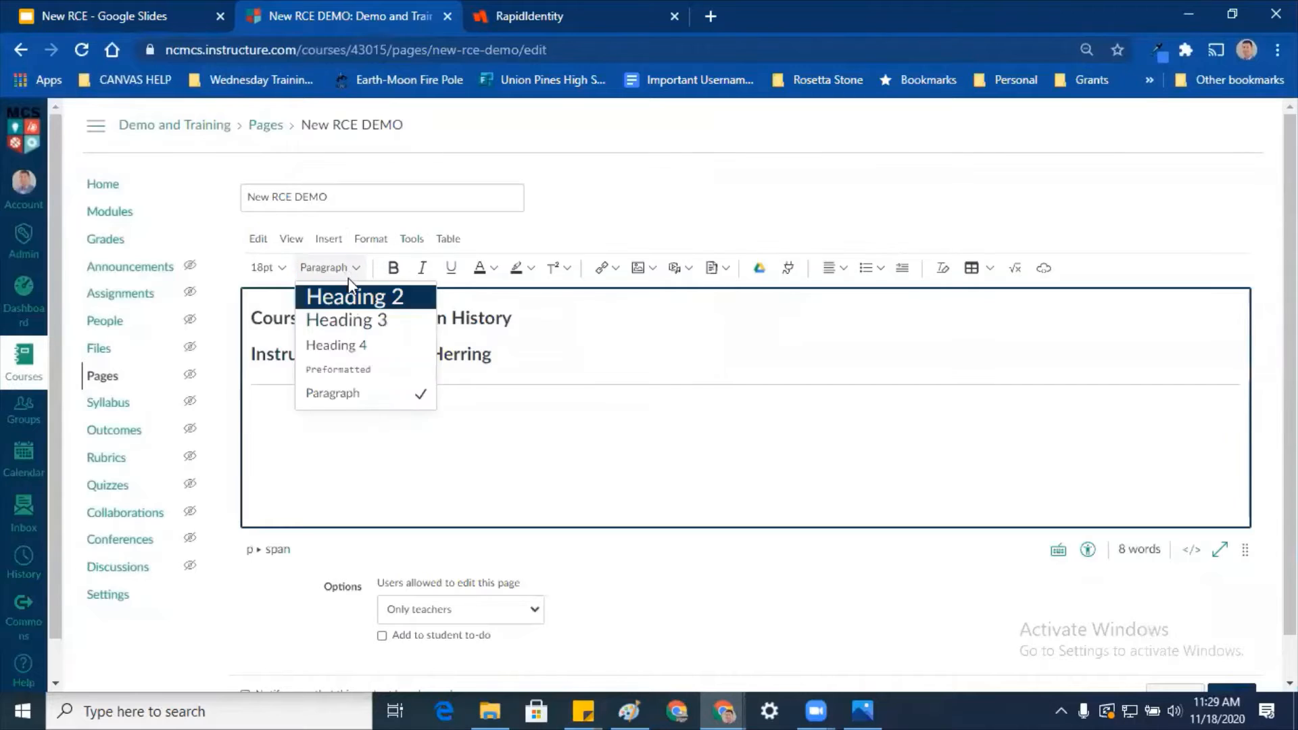
{"action": "left_click", "coordinate": [345, 398]}
{"action": "key", "text": "ctrl+v"}
{"action": "left_click", "coordinate": [281, 386]}
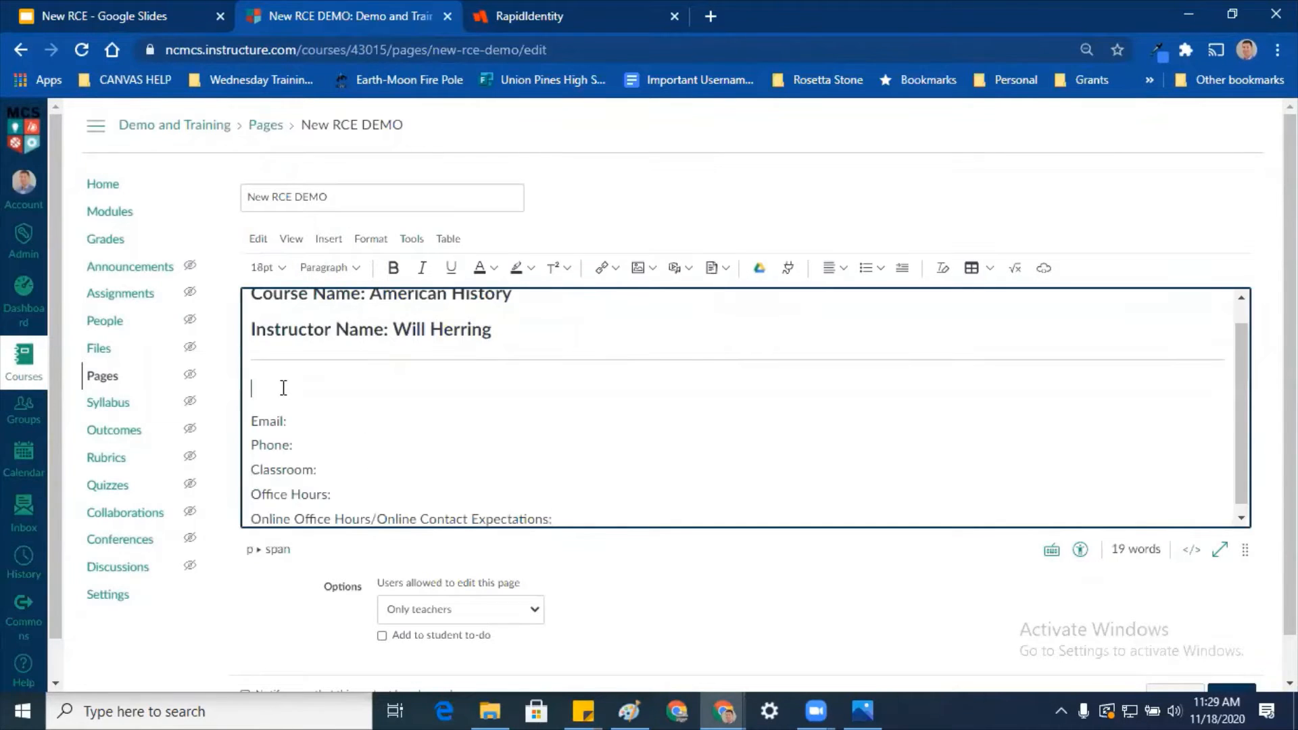
{"action": "key", "text": "Delete"}
Step: Add a second horizontal line after the Online Contact Expectations line
{"action": "left_click", "coordinate": [595, 516]}
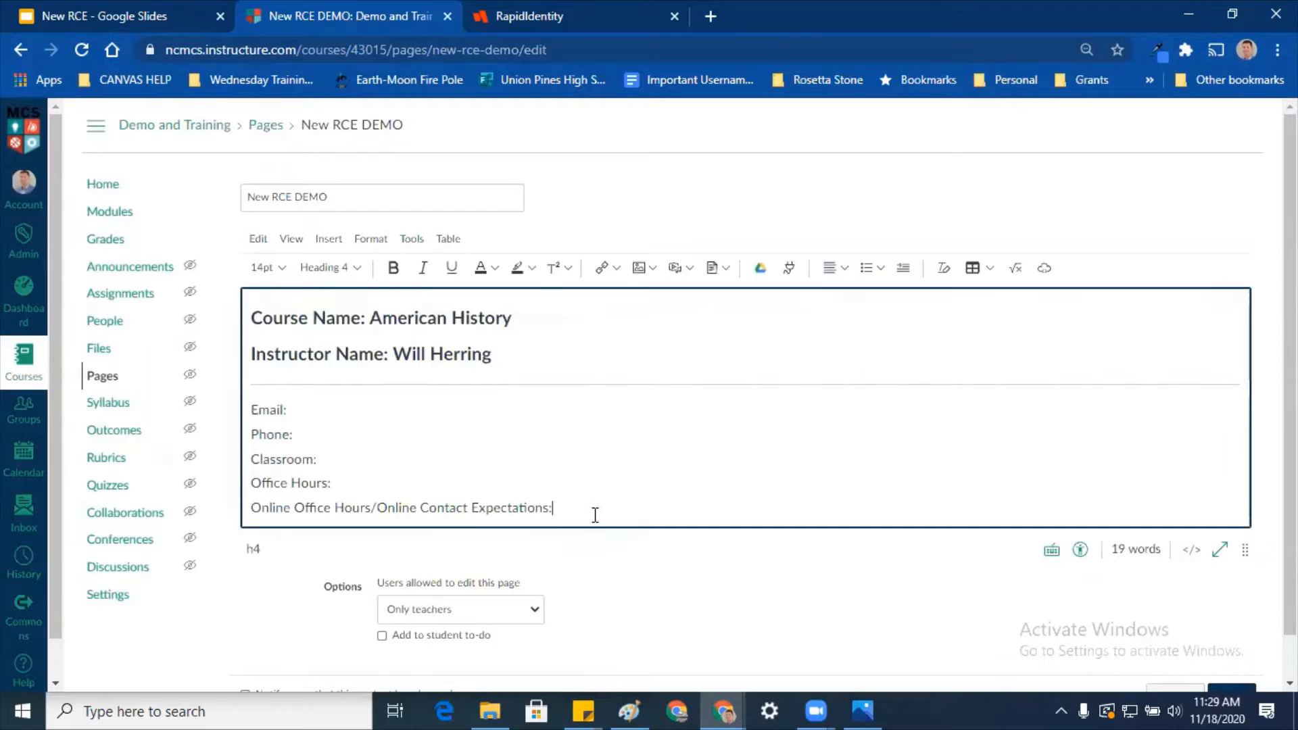
{"action": "left_click", "coordinate": [319, 242]}
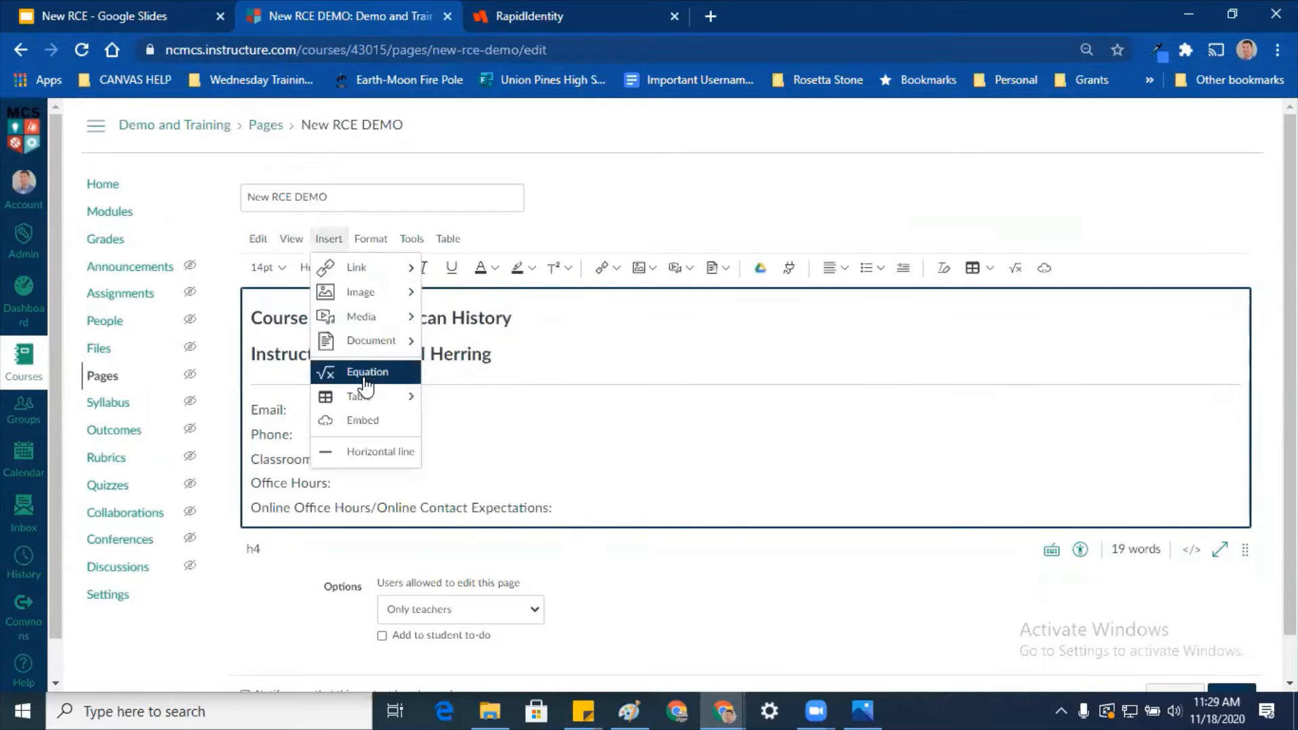
{"action": "left_click", "coordinate": [381, 452]}
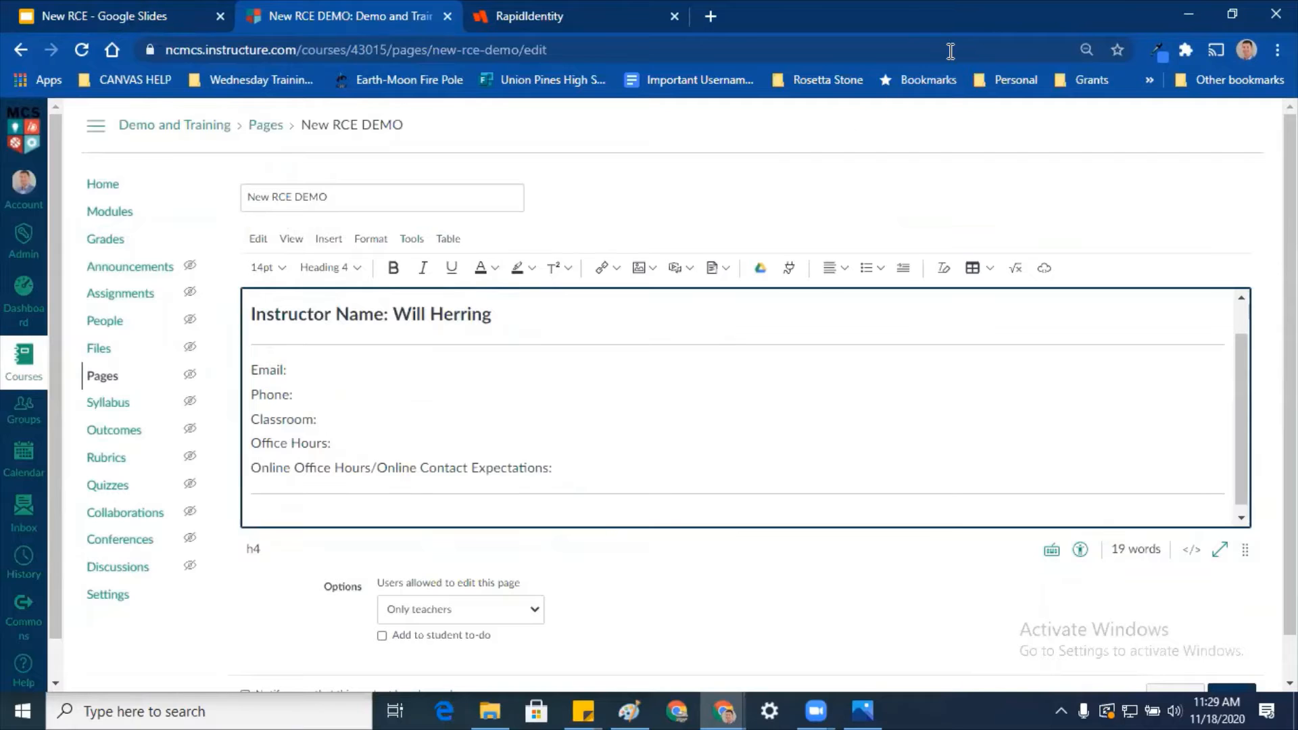
Step: Restore the window to half screen and scroll the old demo page to Course Overview
{"action": "left_click", "coordinate": [1232, 14]}
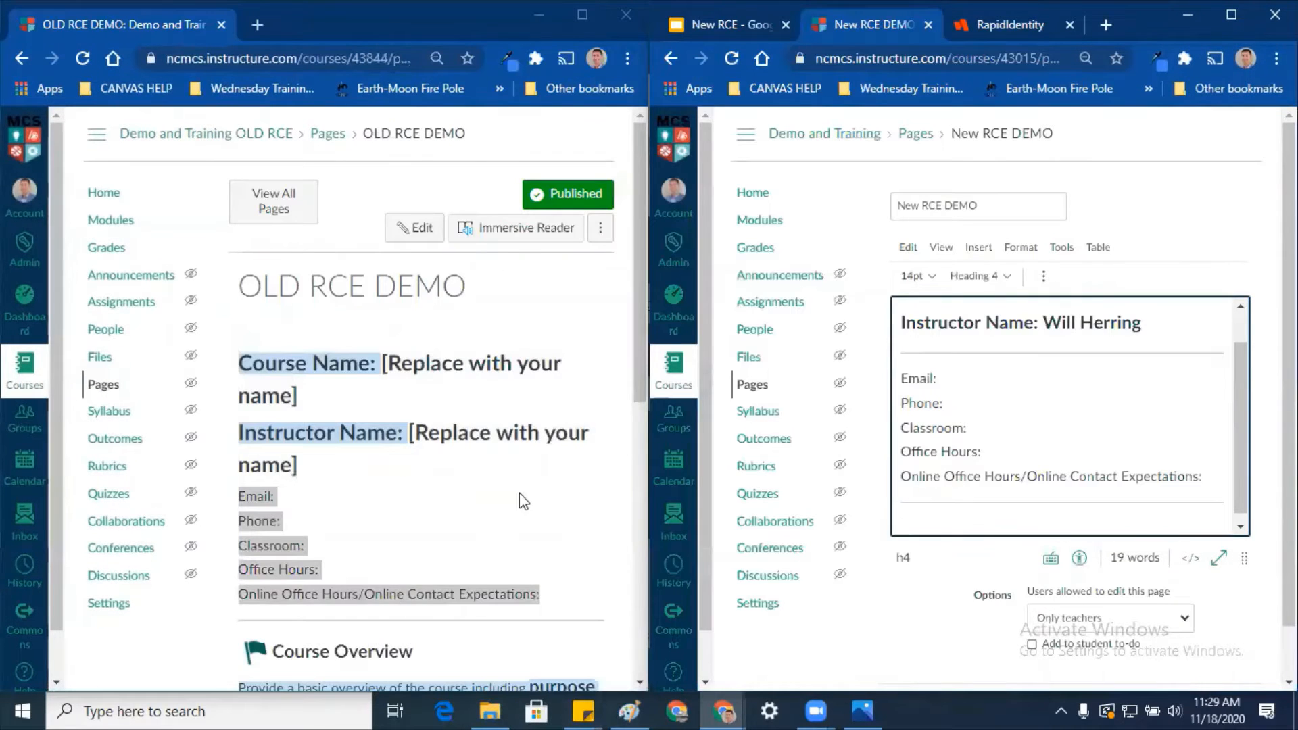
{"action": "left_click", "coordinate": [519, 493]}
{"action": "scroll", "coordinate": [357, 601], "scroll_direction": "down", "scroll_amount": 1}
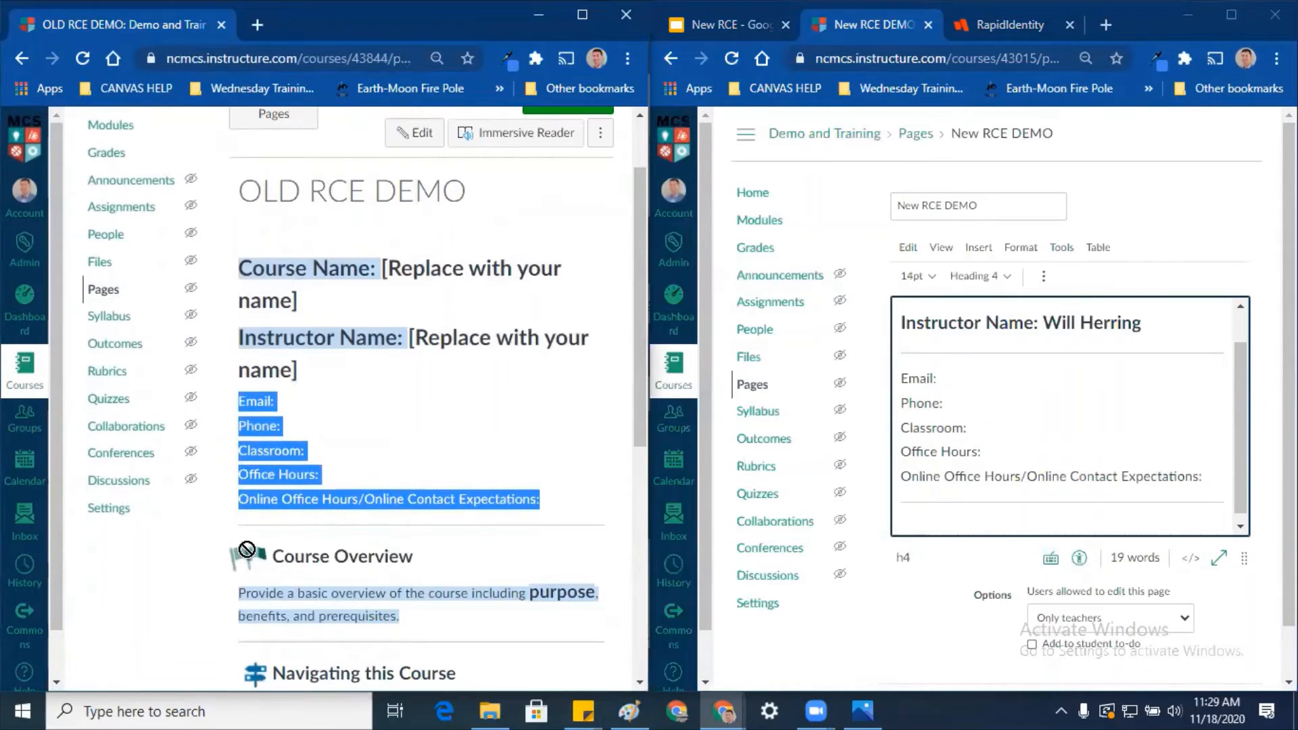
{"action": "left_click", "coordinate": [445, 563]}
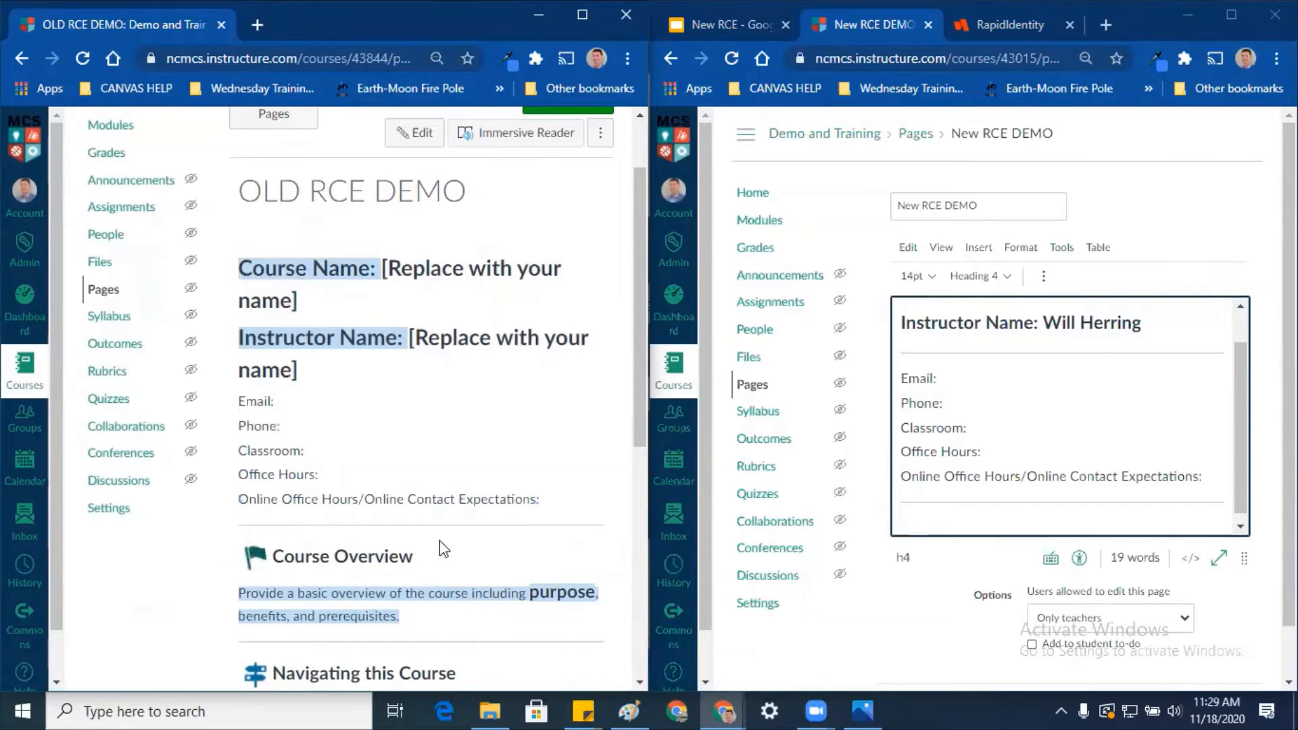
{"action": "scroll", "coordinate": [419, 501], "scroll_direction": "down", "scroll_amount": 3}
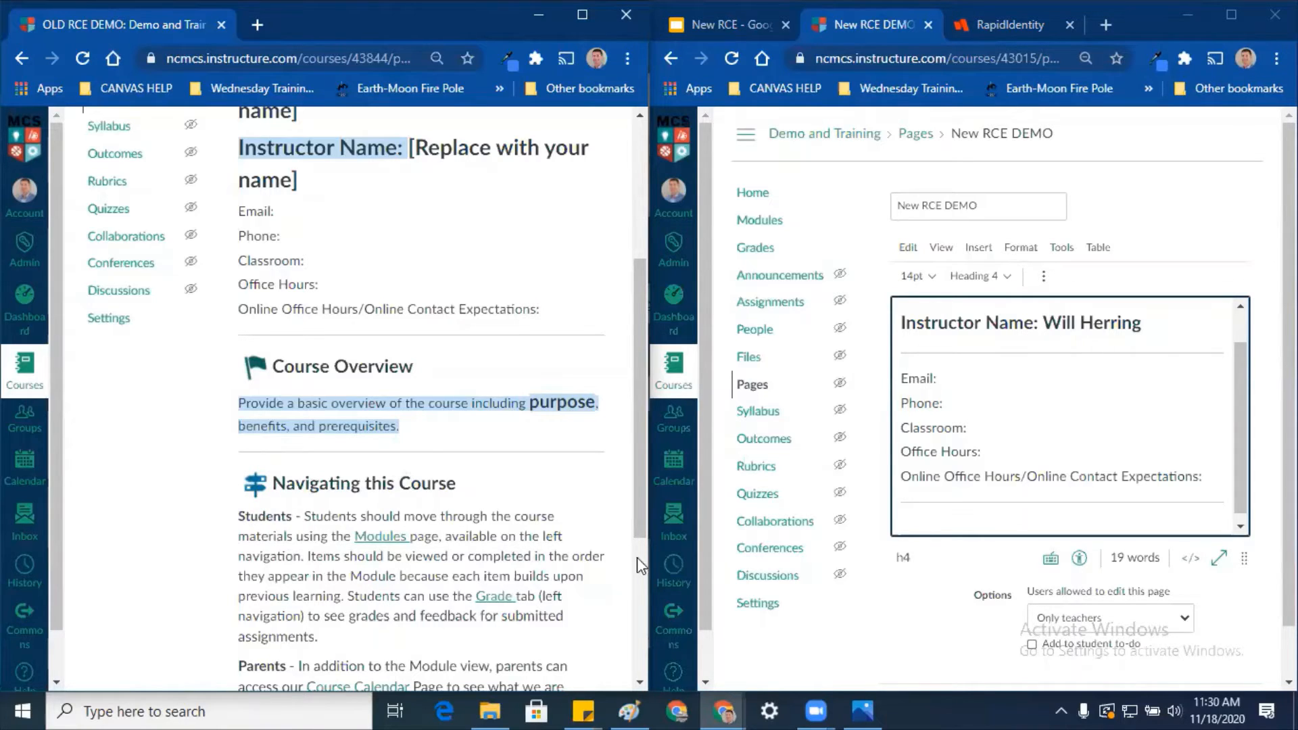
{"action": "left_click", "coordinate": [404, 425]}
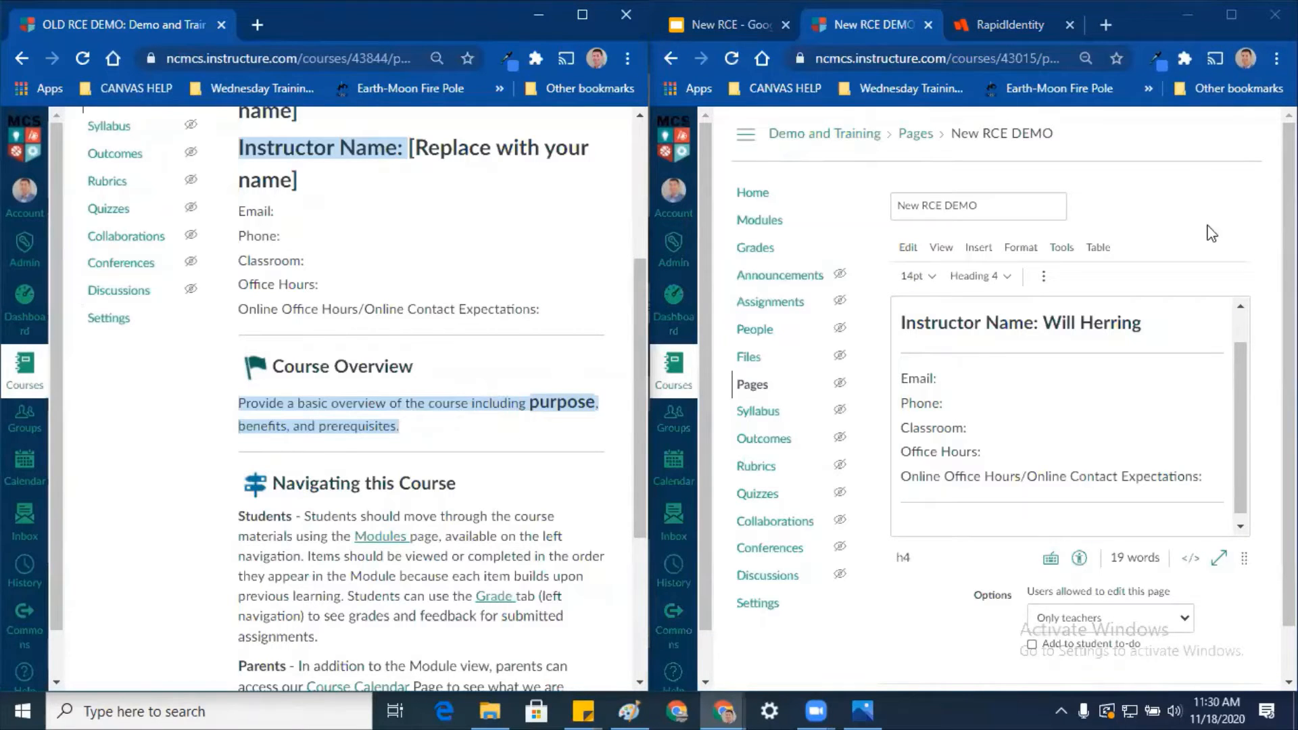
Step: Upload flag.png from the Possible Images for Template folder below the second divider
{"action": "left_click", "coordinate": [1232, 14]}
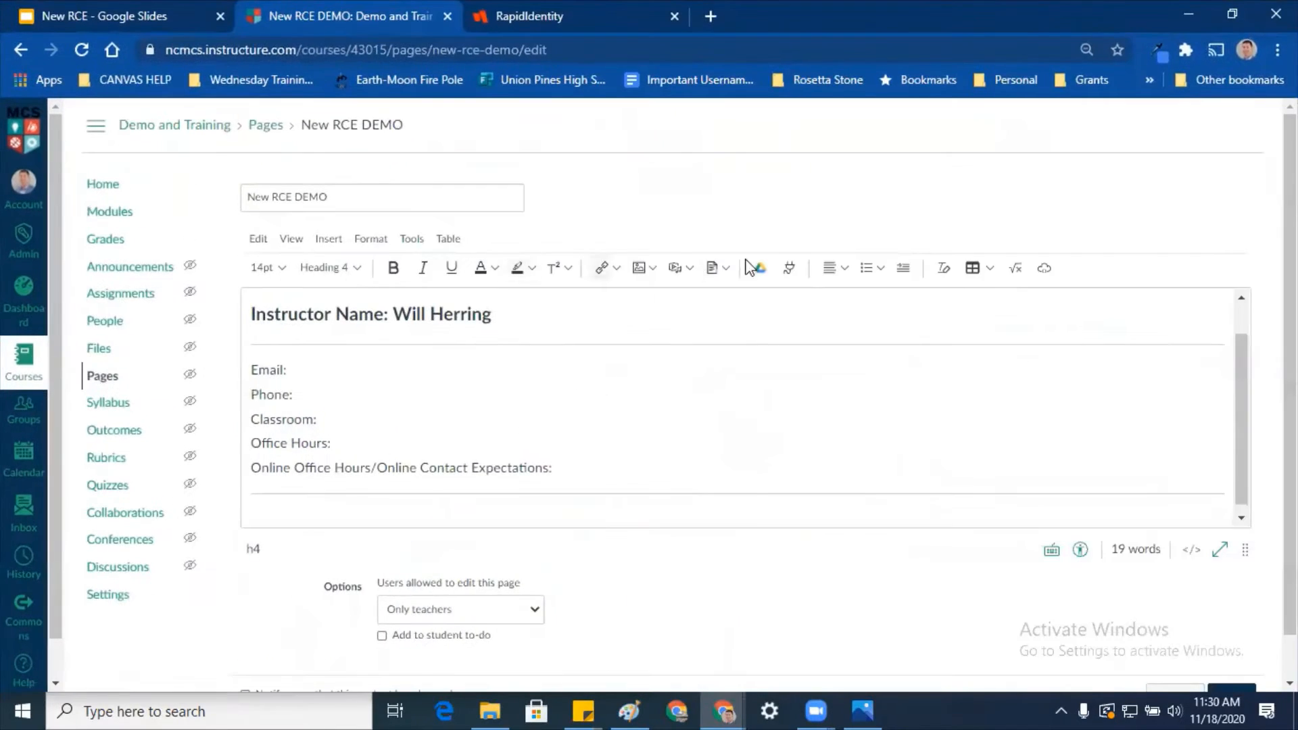
{"action": "left_click", "coordinate": [330, 240]}
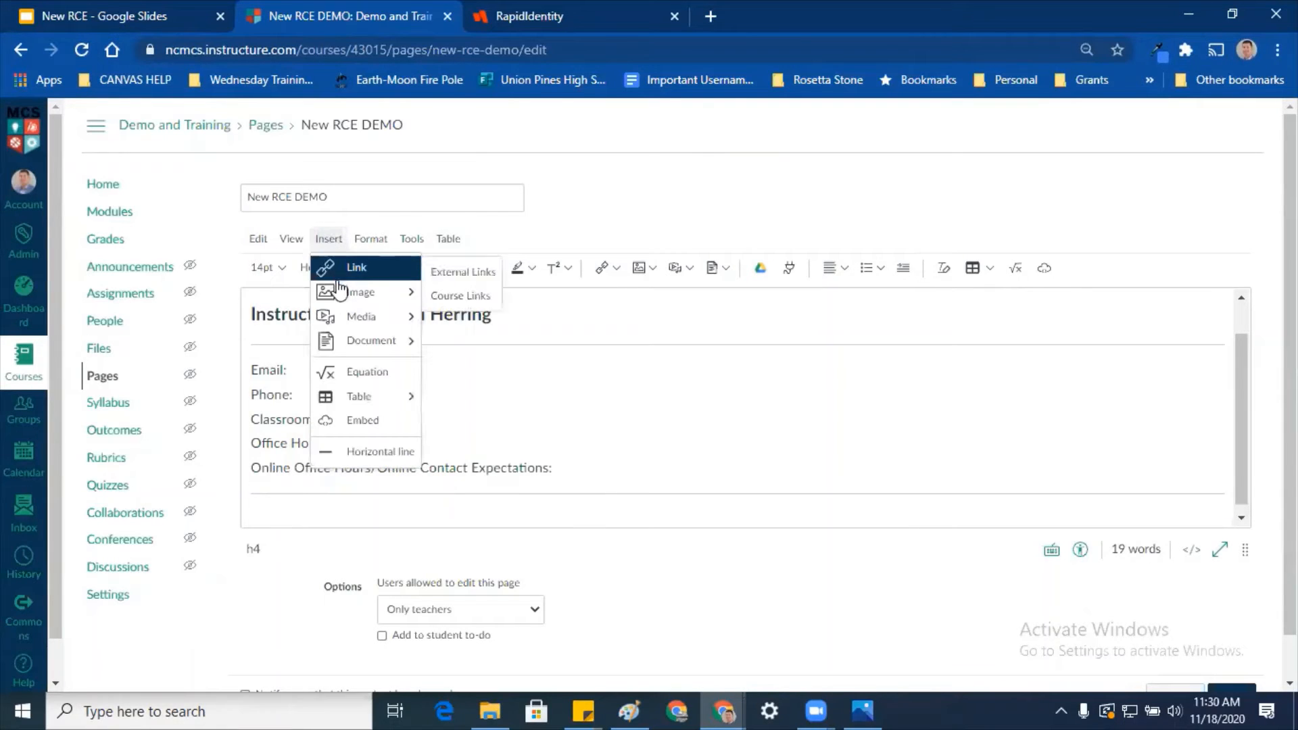
{"action": "mouse_move", "coordinate": [339, 292]}
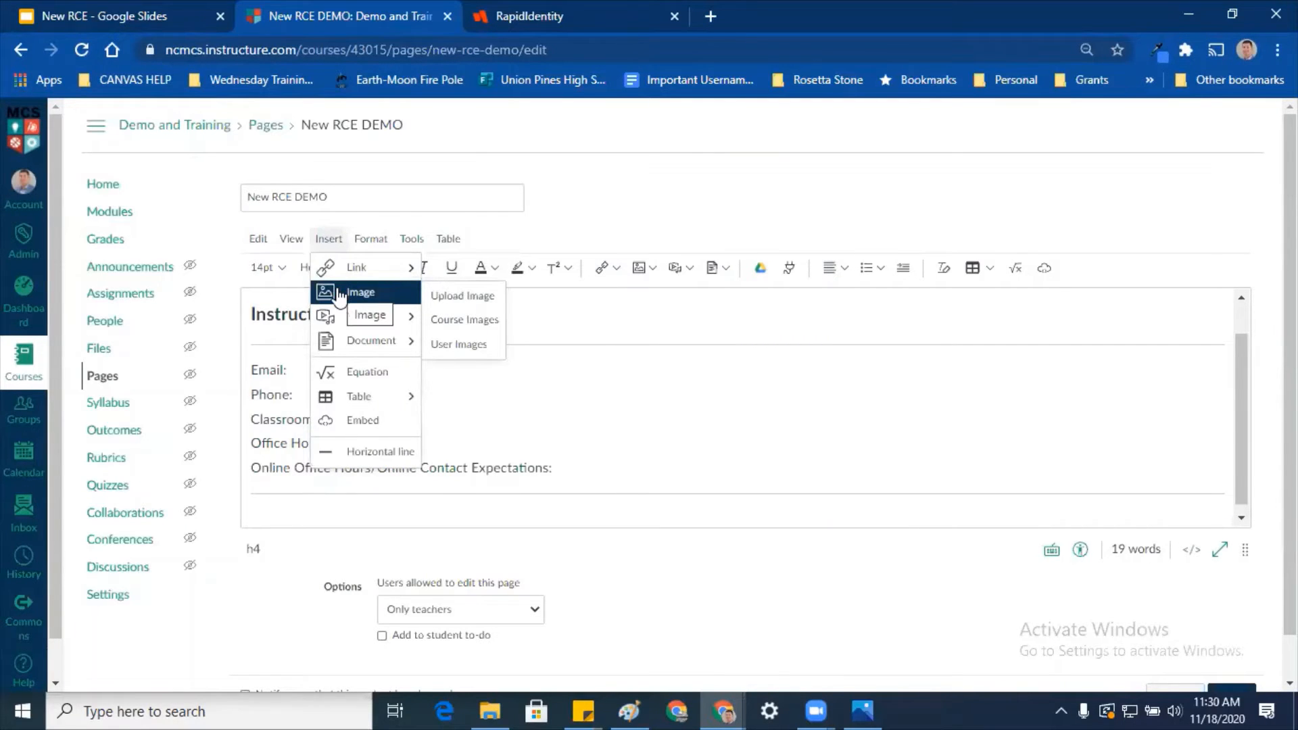
{"action": "left_click", "coordinate": [441, 296]}
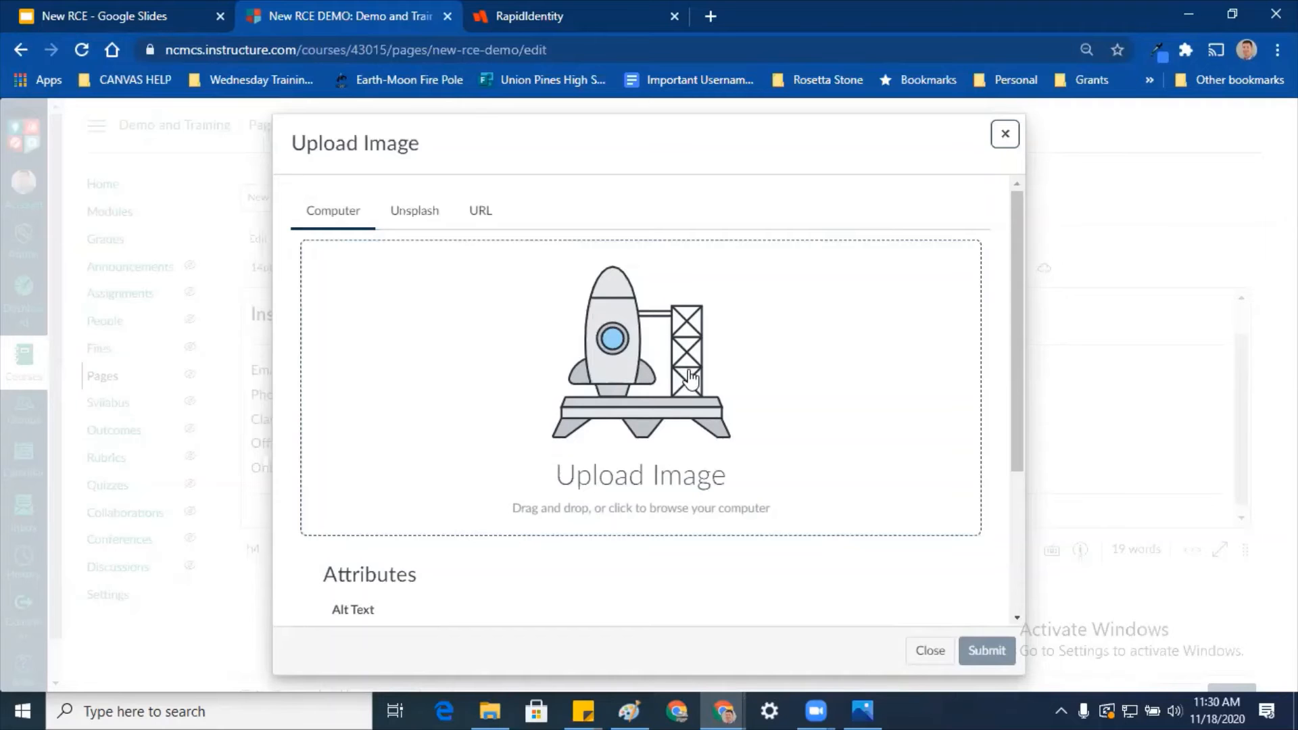
{"action": "scroll", "coordinate": [646, 292], "scroll_direction": "down", "scroll_amount": 2}
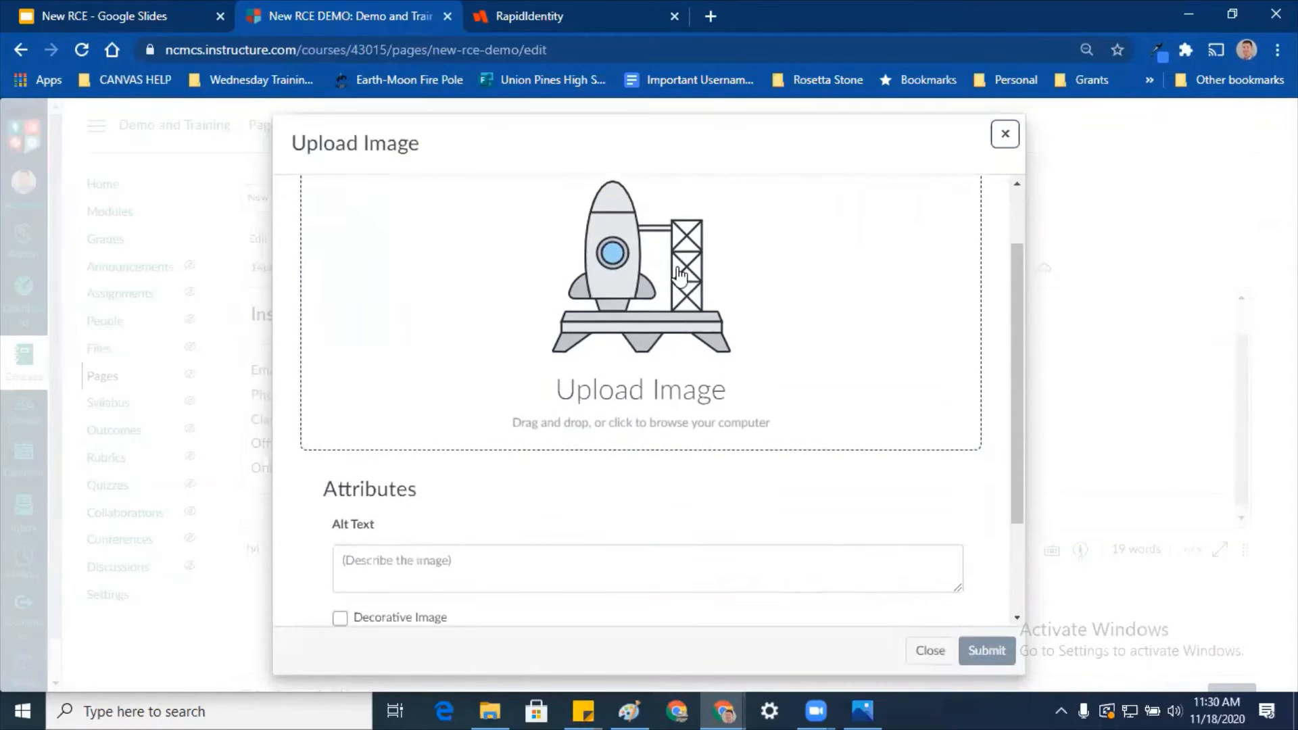
{"action": "left_click", "coordinate": [649, 294]}
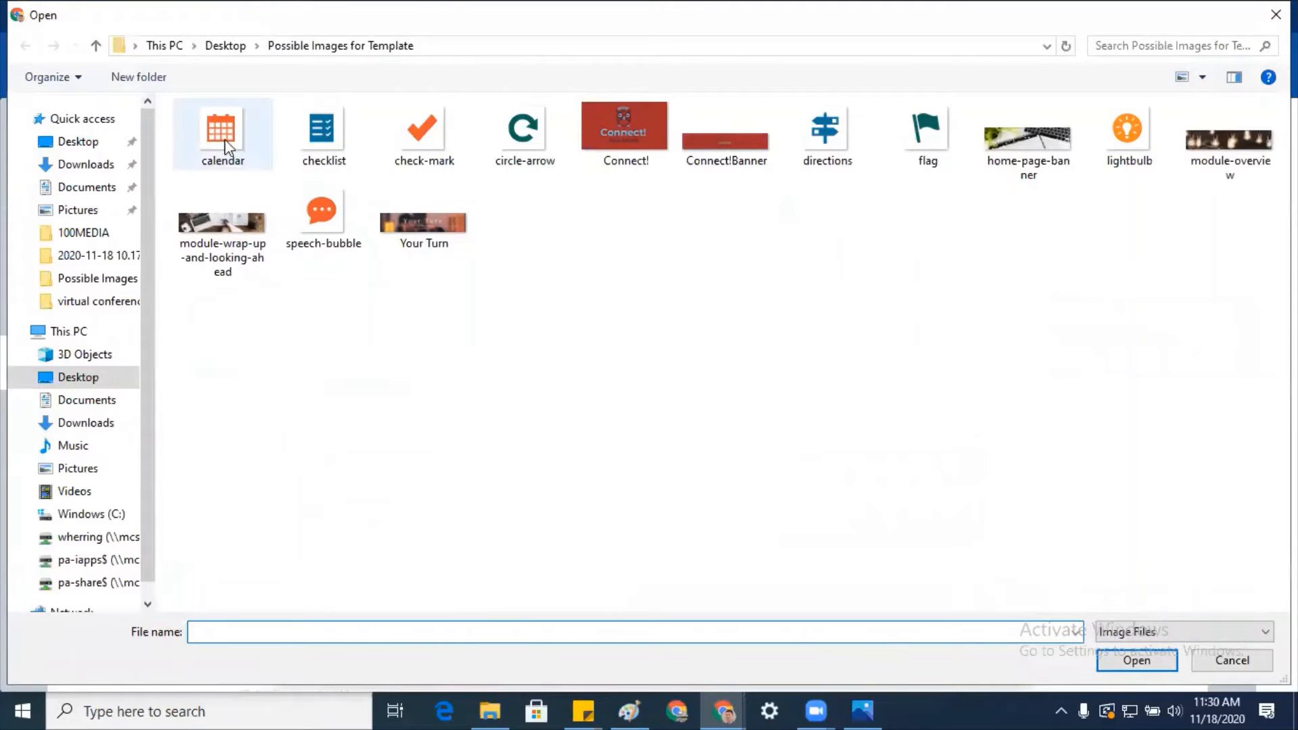
{"action": "left_click", "coordinate": [837, 128]}
{"action": "left_click", "coordinate": [926, 130]}
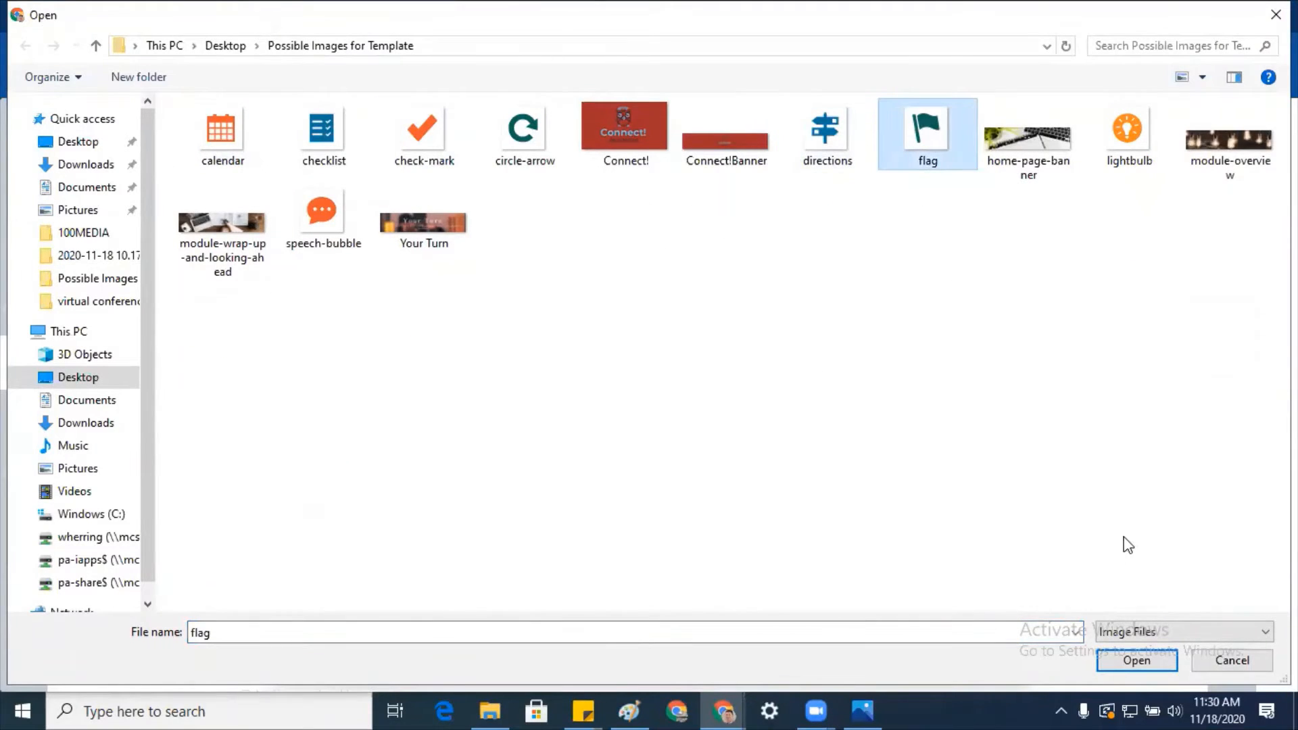
{"action": "left_click", "coordinate": [1092, 662]}
{"action": "left_click", "coordinate": [990, 651]}
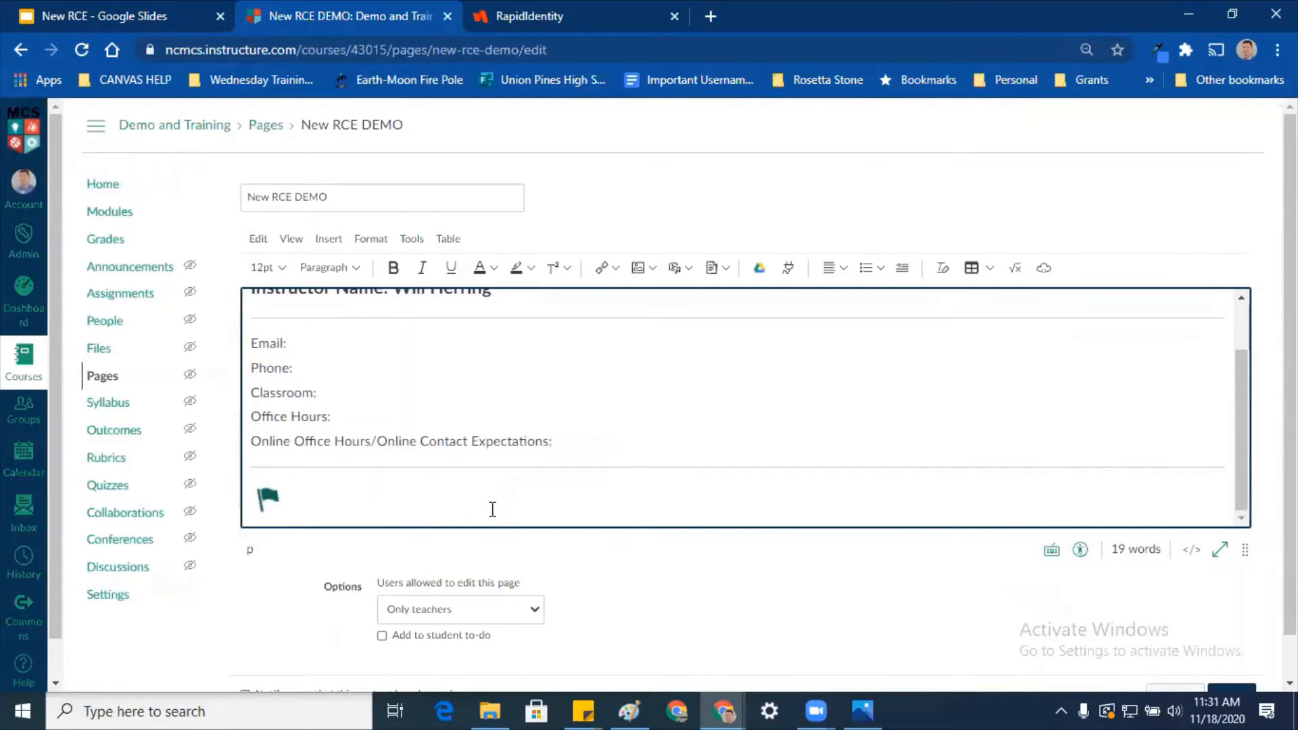
Step: Make Course Overview a Heading 3 and add the line 1789-1877 beneath it
{"action": "type", "text": "Coo"}
{"action": "left_click_drag", "start_coordinate": [387, 499], "coordinate": [284, 485]}
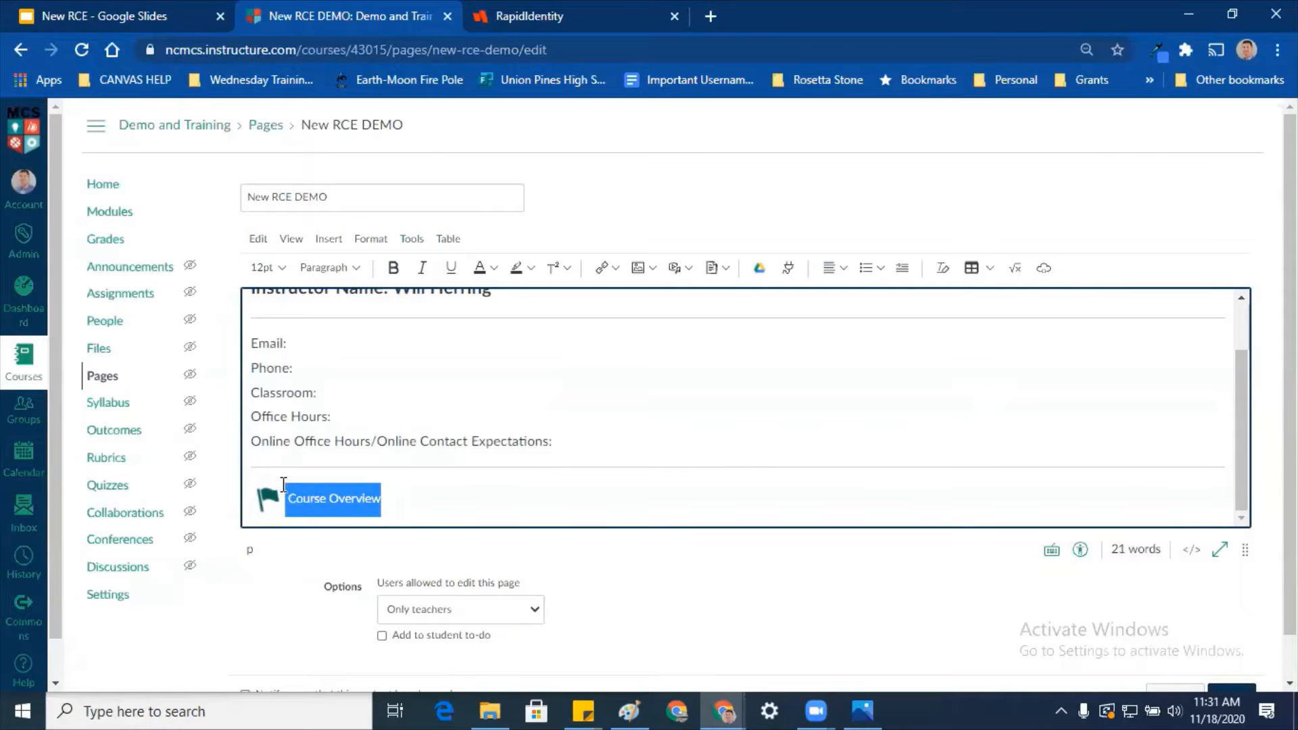
{"action": "left_click", "coordinate": [330, 268]}
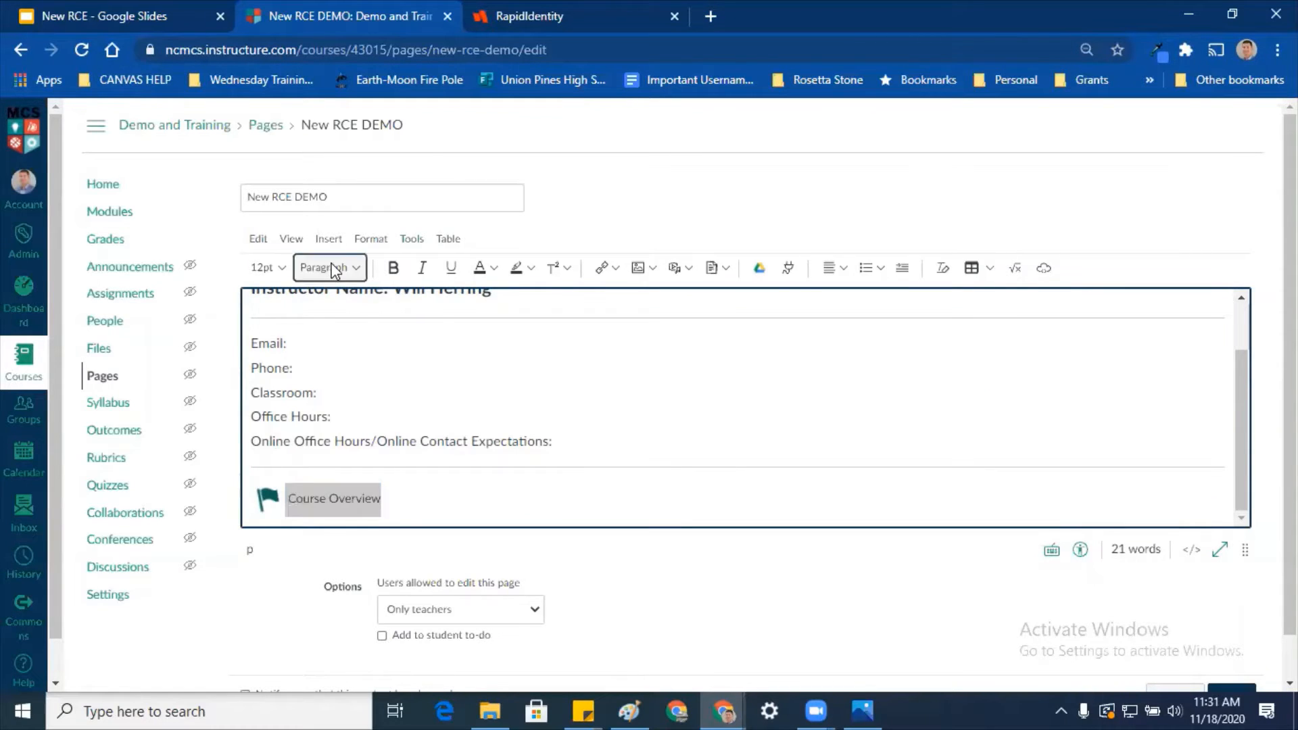
{"action": "left_click", "coordinate": [356, 321]}
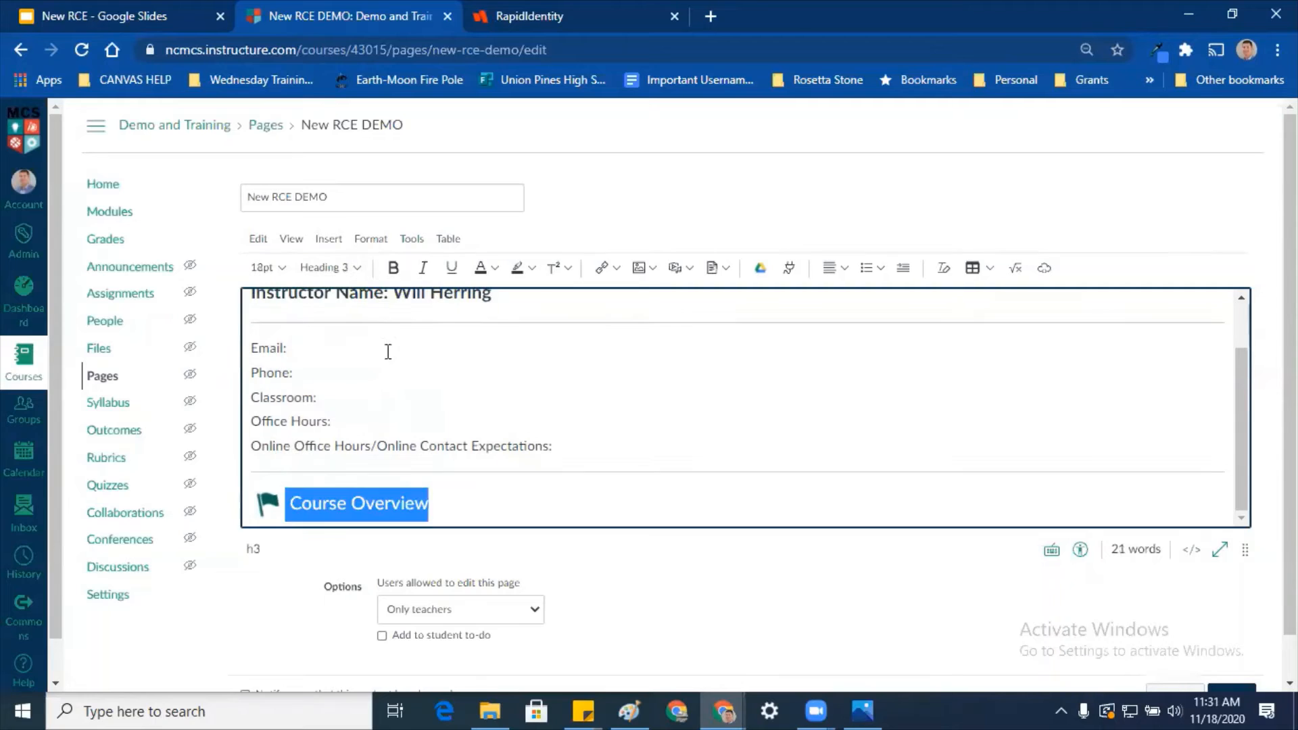
{"action": "left_click", "coordinate": [464, 513]}
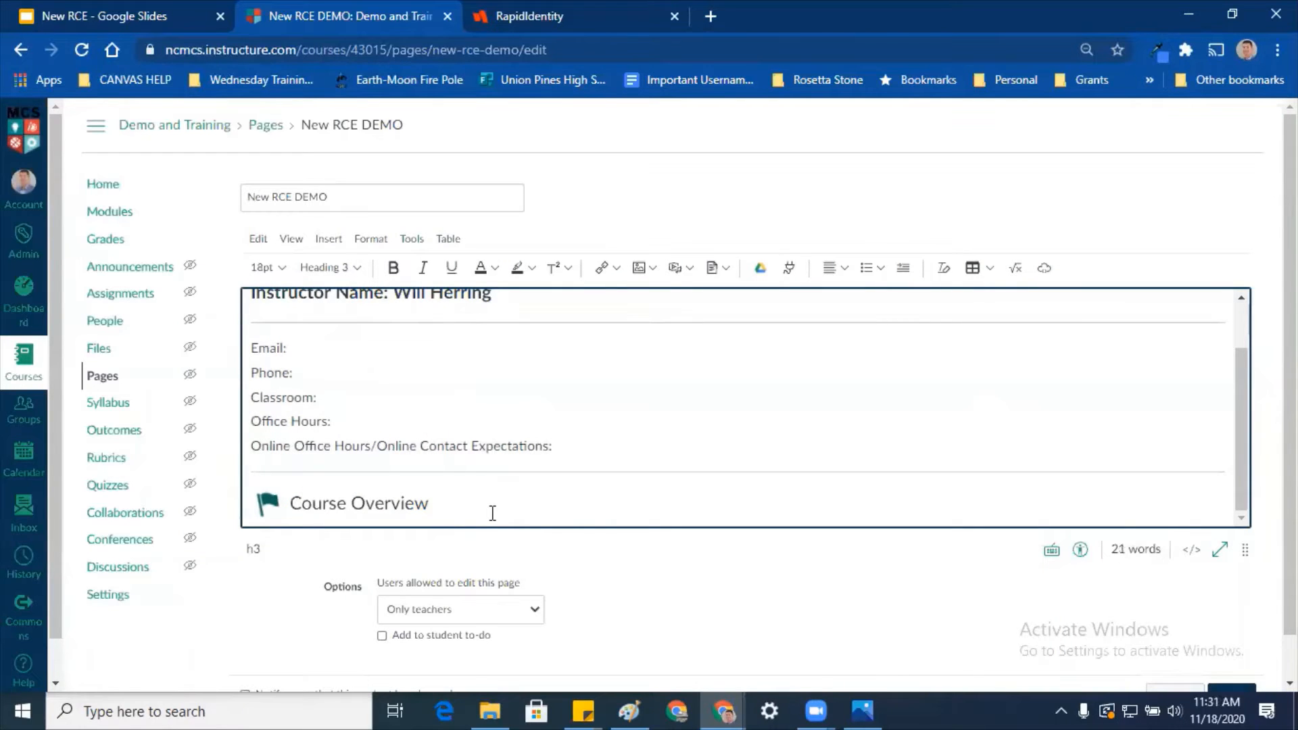
{"action": "key", "text": "Return"}
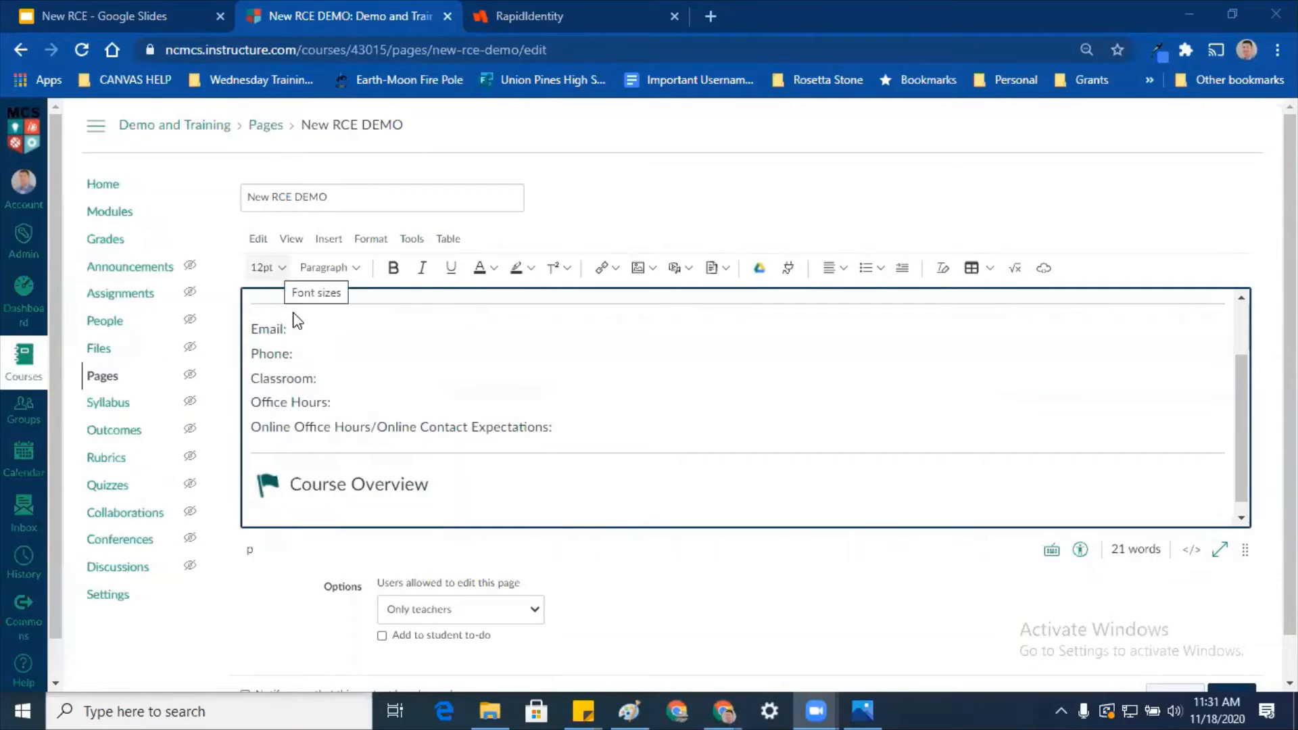
{"action": "left_click", "coordinate": [323, 517]}
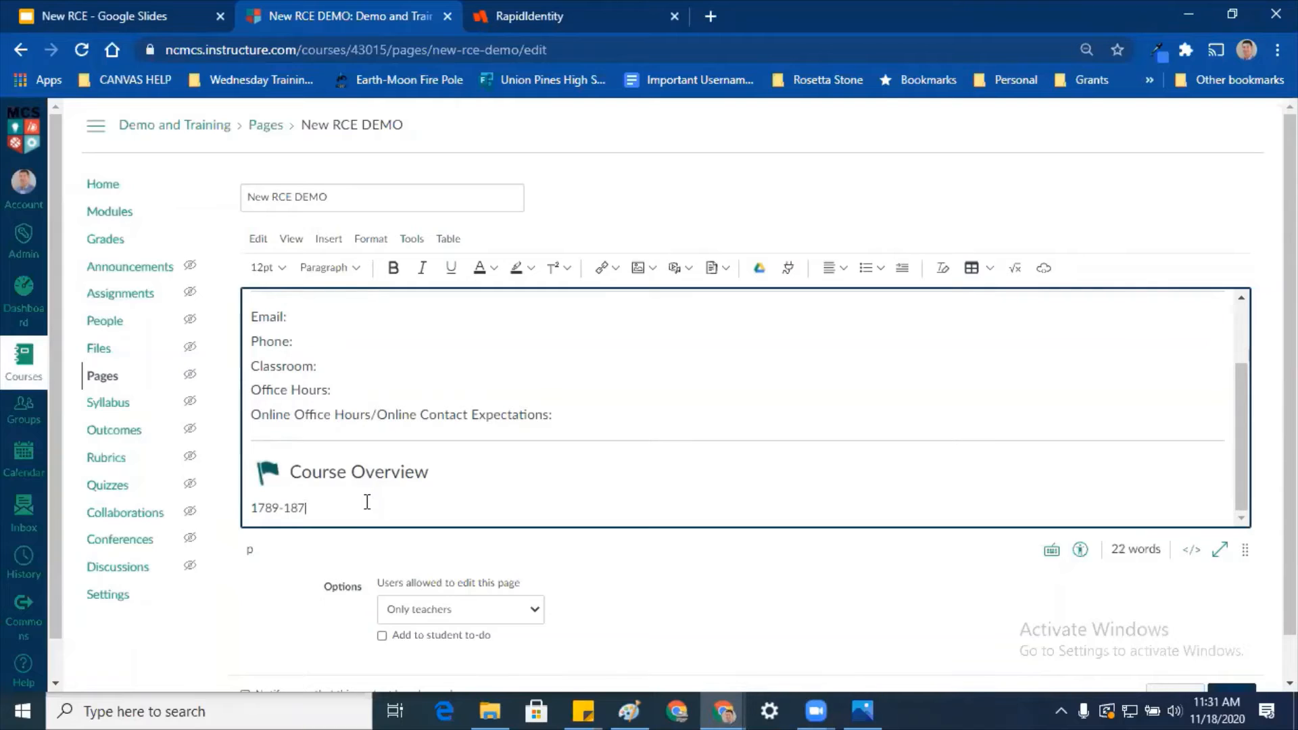
{"action": "key", "text": "Return"}
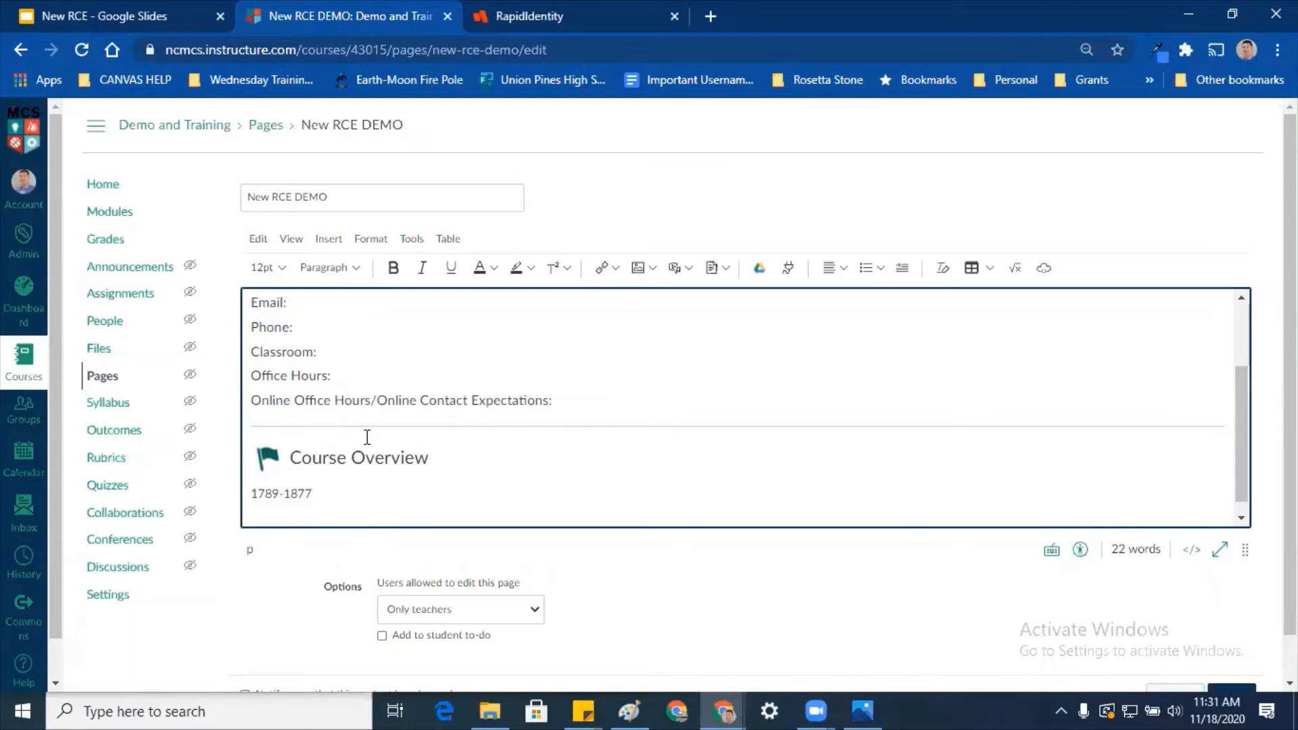
Step: Insert a horizontal rule below the 1789-1877 line
{"action": "left_click", "coordinate": [331, 239]}
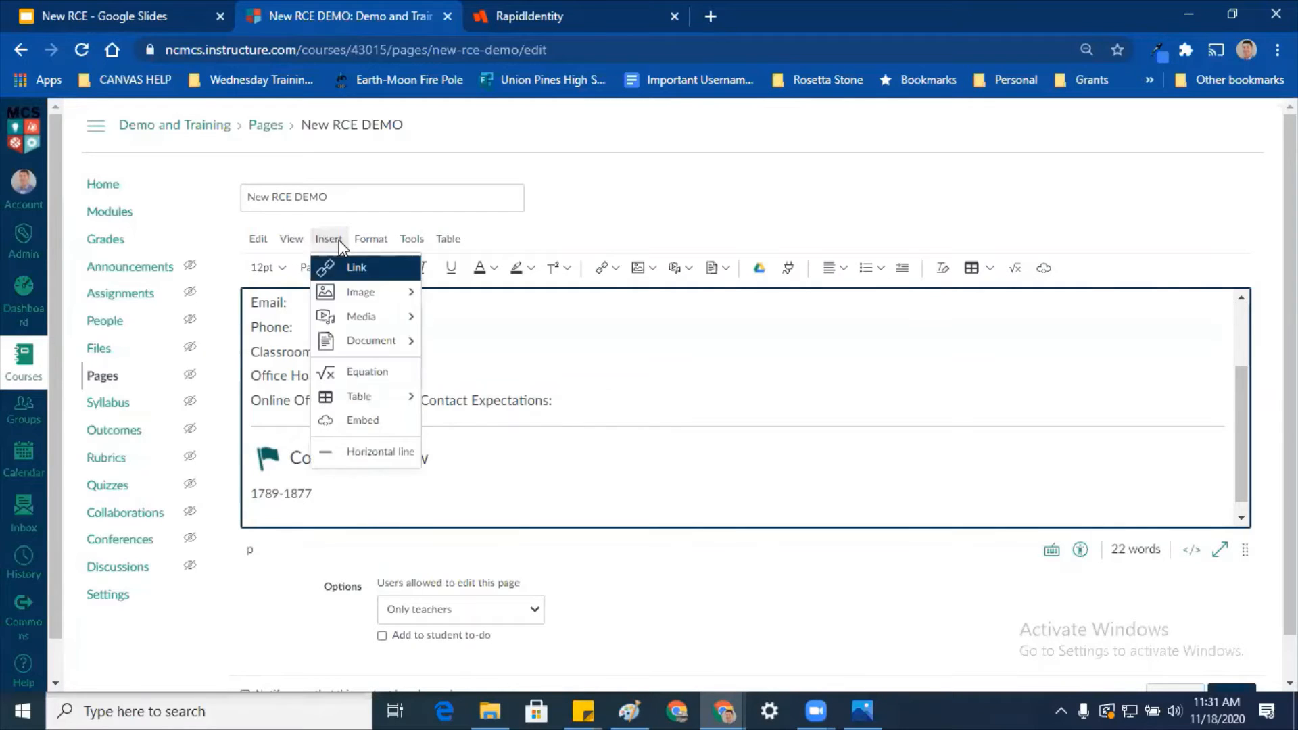
{"action": "left_click", "coordinate": [389, 451]}
{"action": "scroll", "coordinate": [444, 420], "scroll_direction": "down", "scroll_amount": 1}
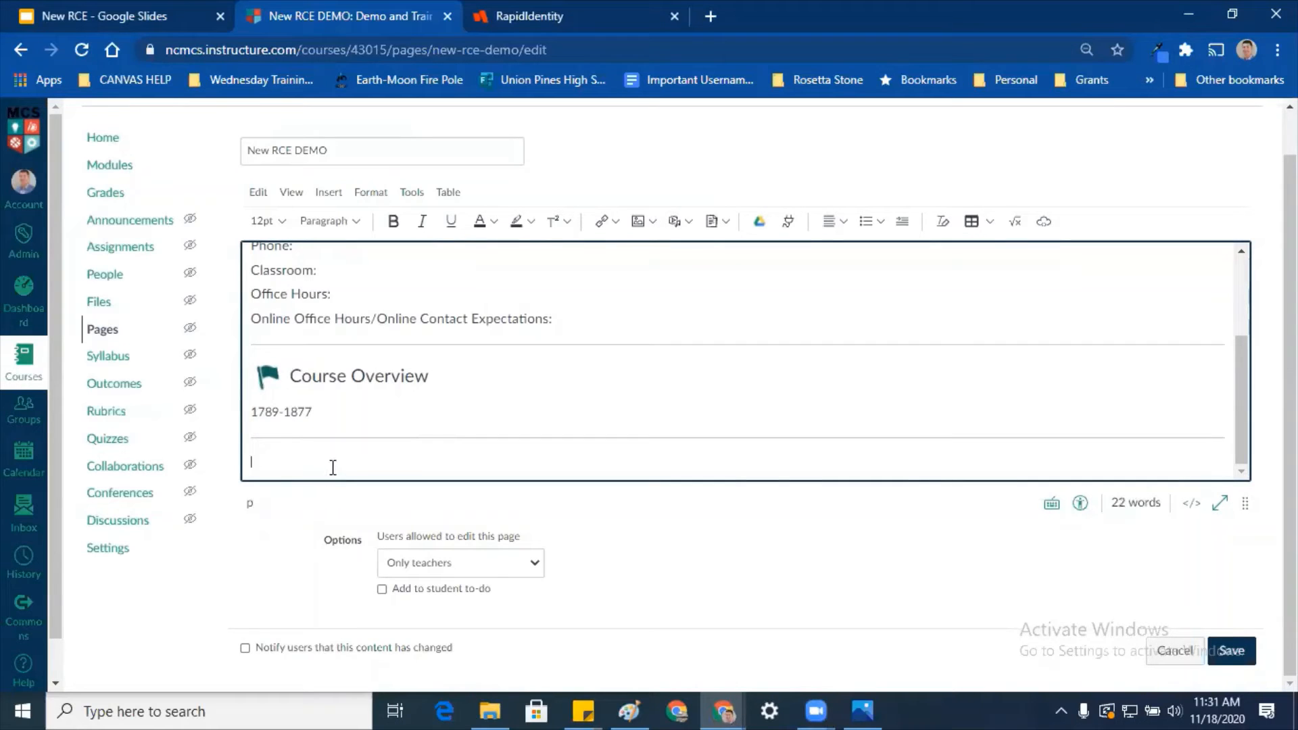
{"action": "left_click", "coordinate": [330, 193]}
{"action": "left_click", "coordinate": [332, 195]}
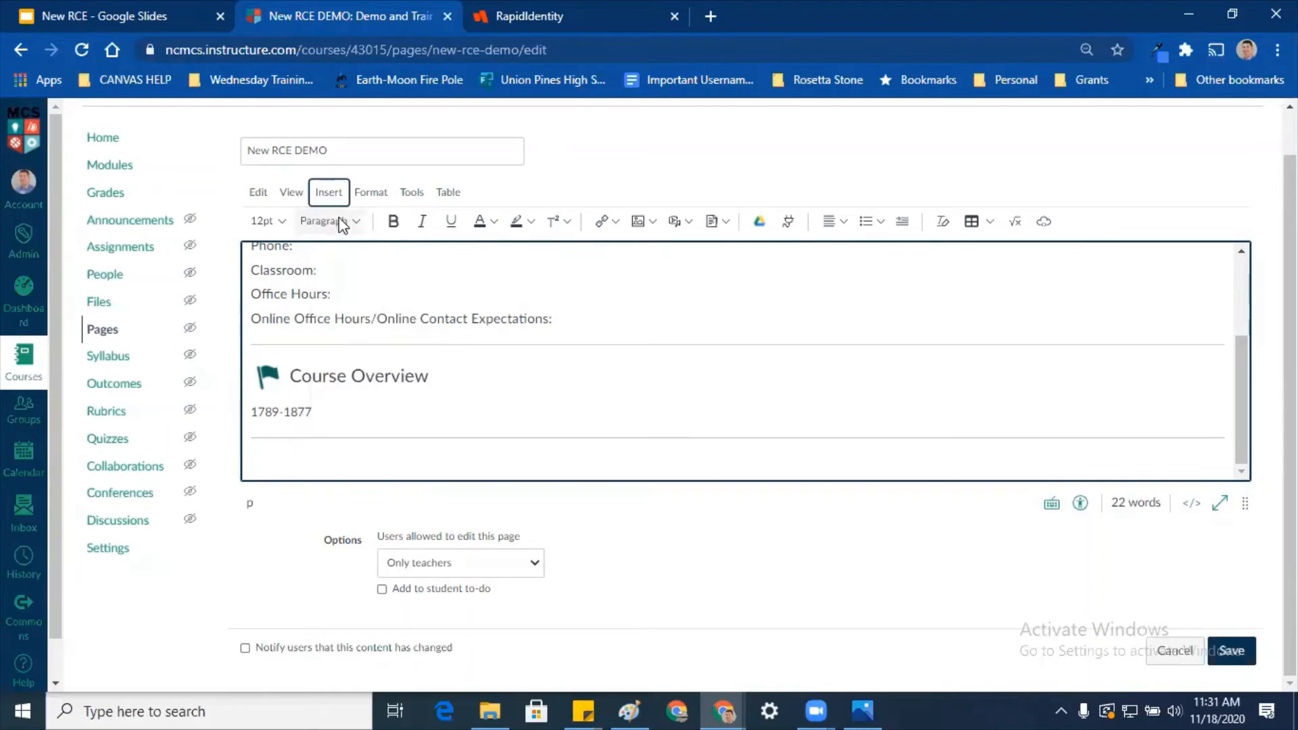
Step: Upload directions.png and insert it below the new divider
{"action": "left_click", "coordinate": [652, 223]}
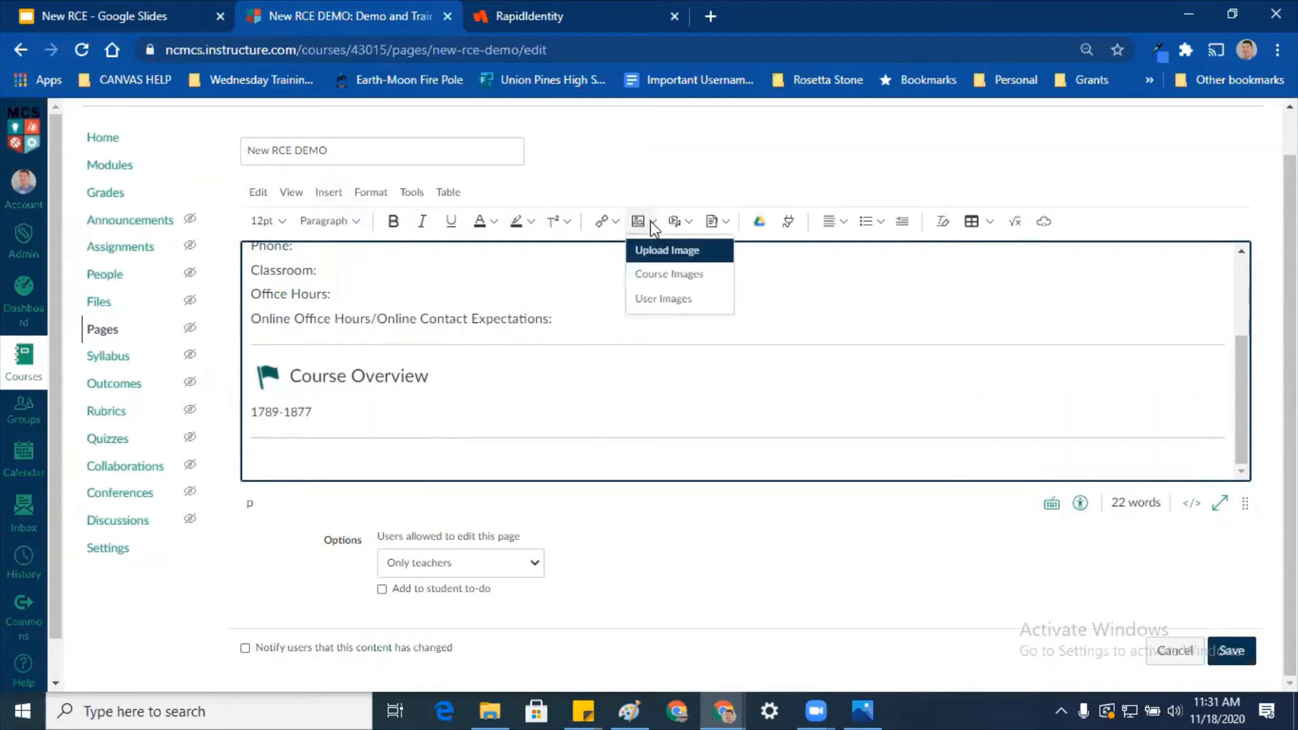
{"action": "left_click", "coordinate": [671, 253]}
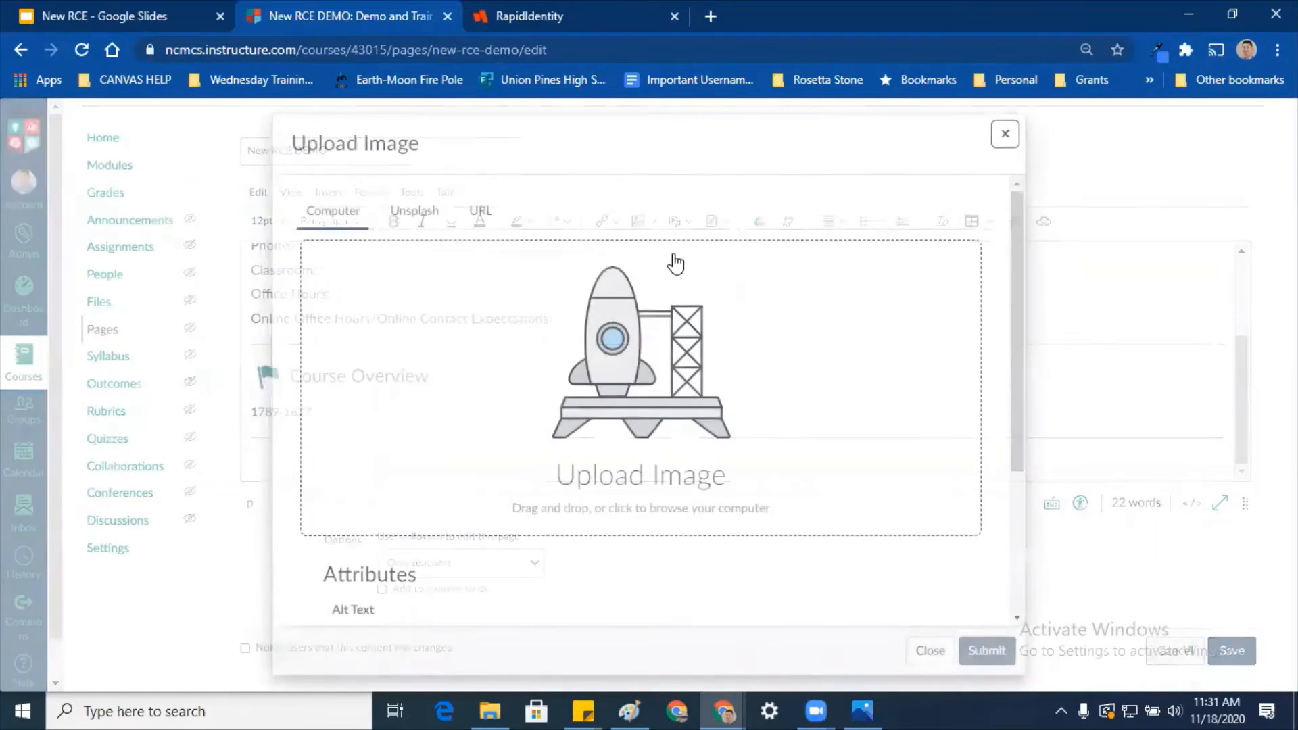
{"action": "scroll", "coordinate": [656, 365], "scroll_direction": "down", "scroll_amount": 1}
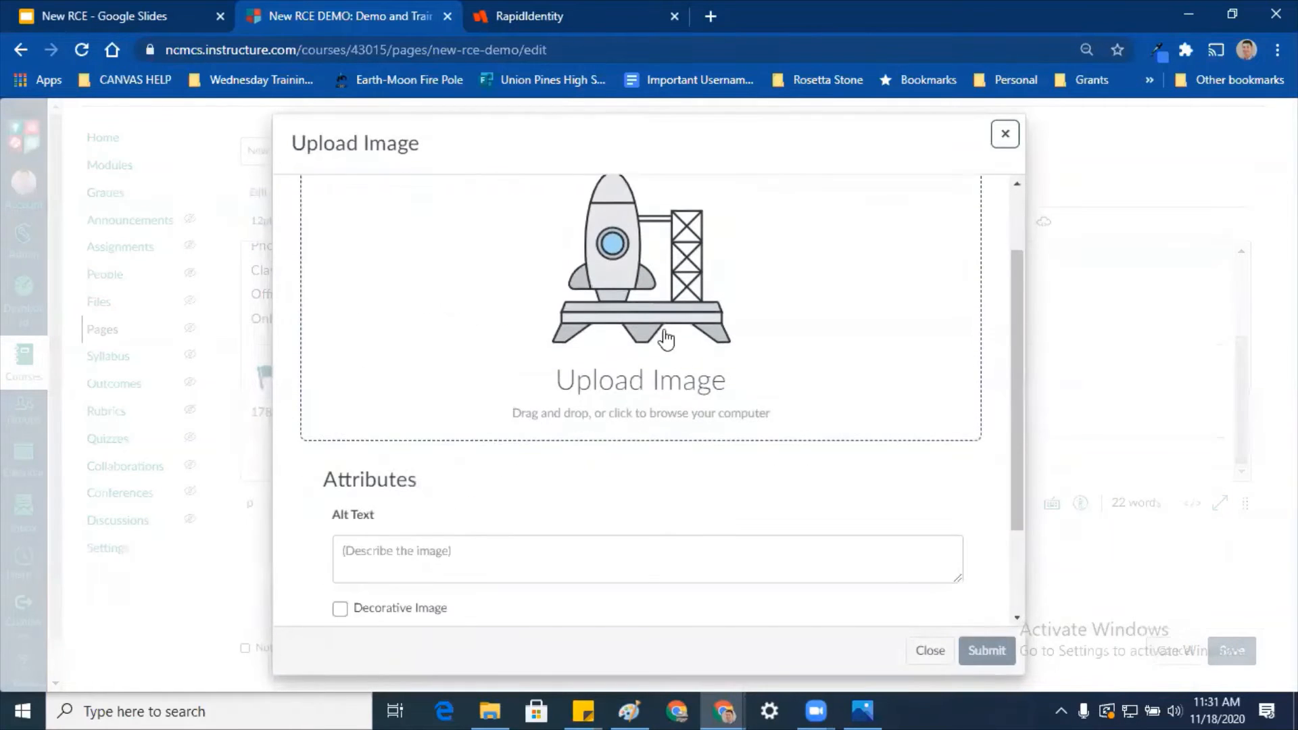
{"action": "left_click", "coordinate": [641, 301]}
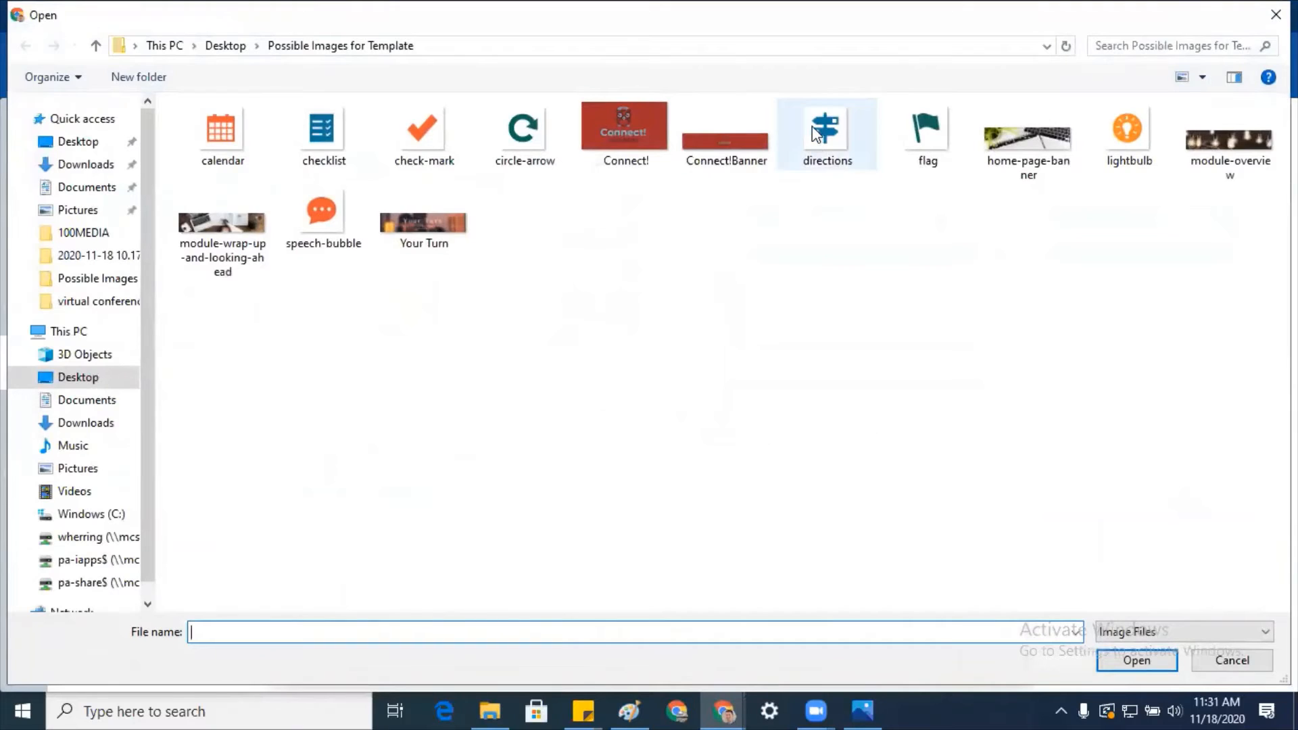
{"action": "left_click", "coordinate": [820, 136]}
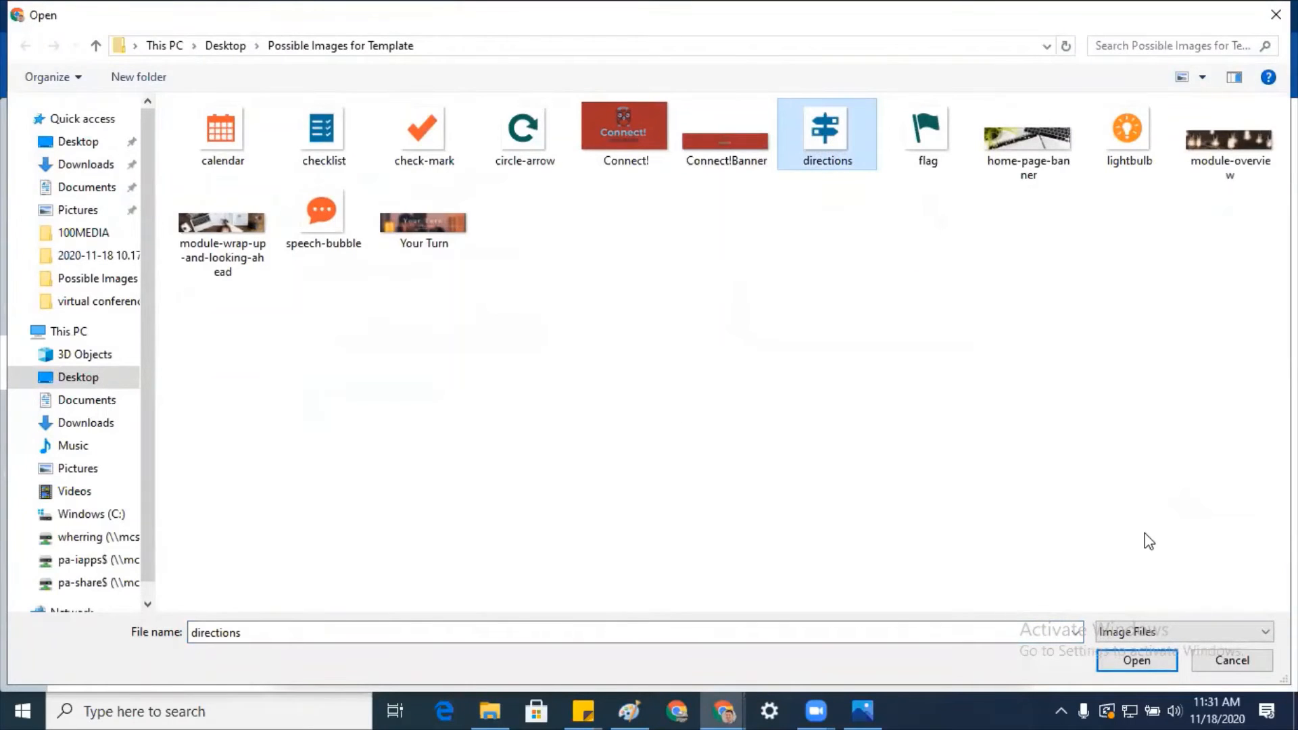
{"action": "left_click", "coordinate": [1140, 660]}
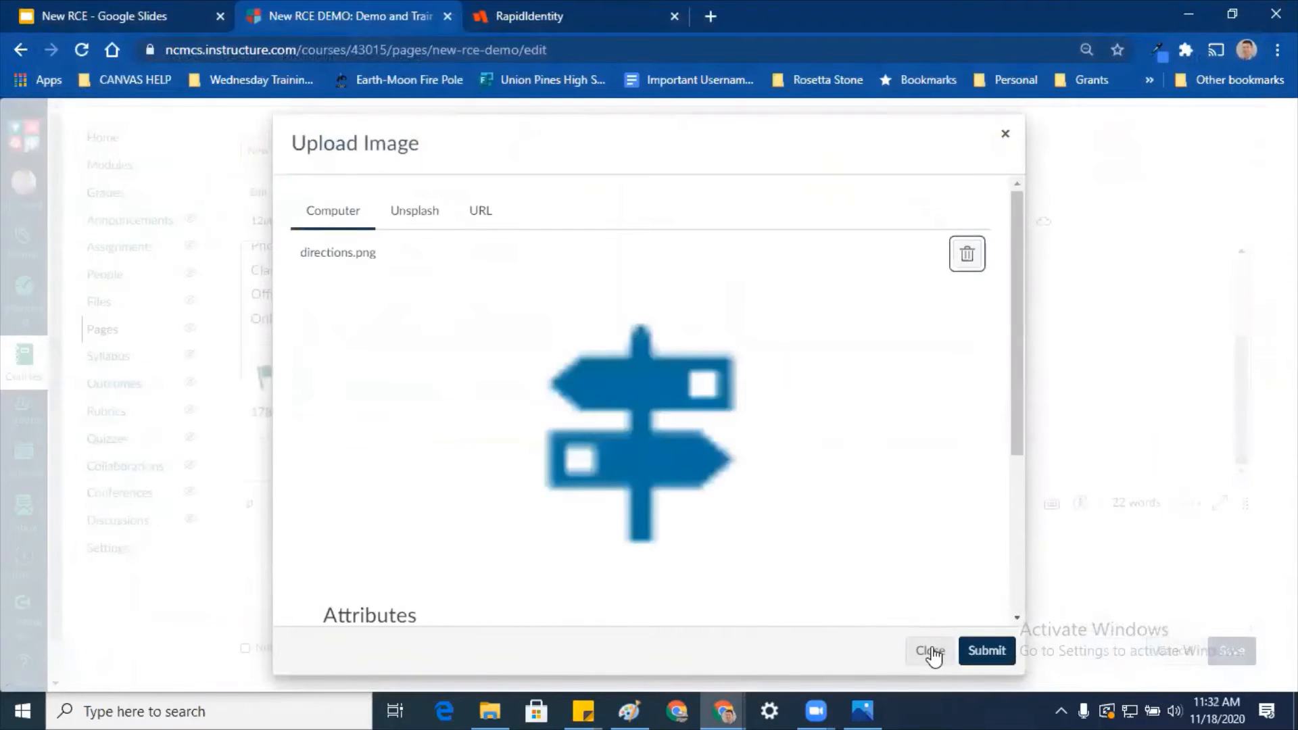
{"action": "left_click", "coordinate": [994, 649]}
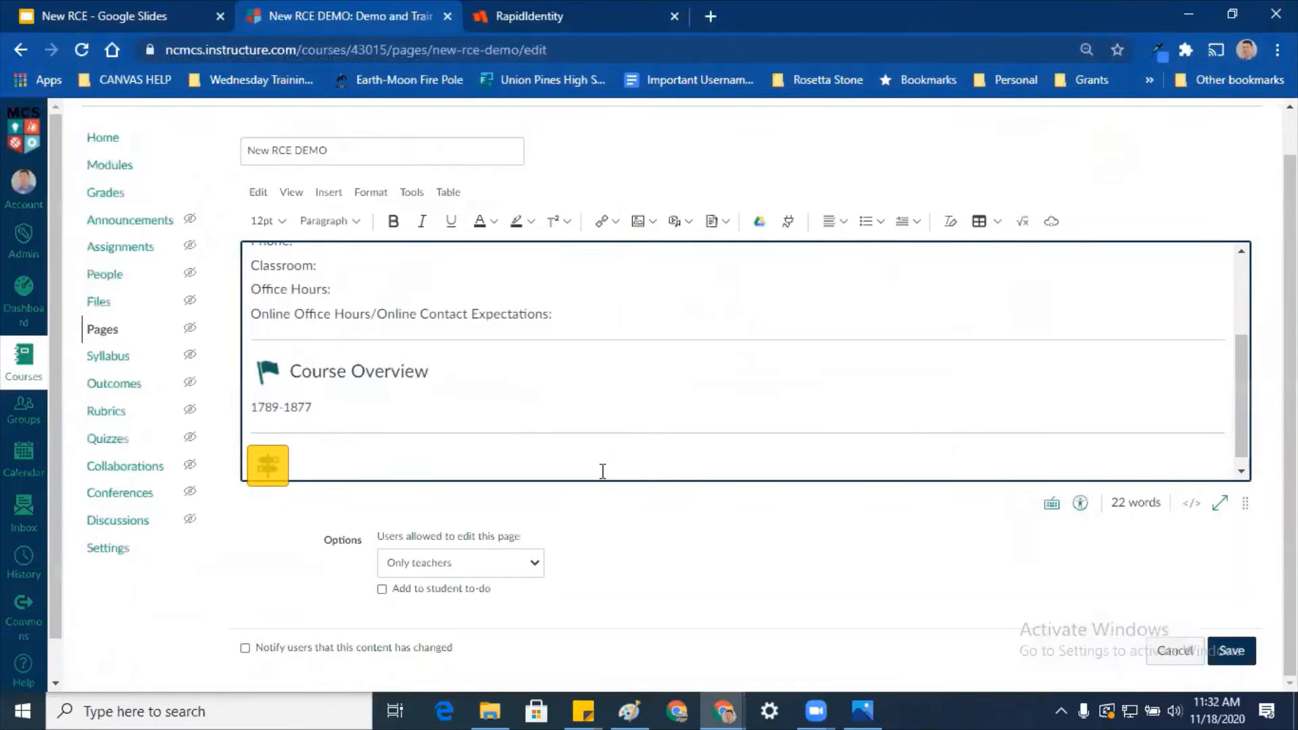
Step: Resize the directions signpost image to a small size
{"action": "left_click", "coordinate": [578, 457]}
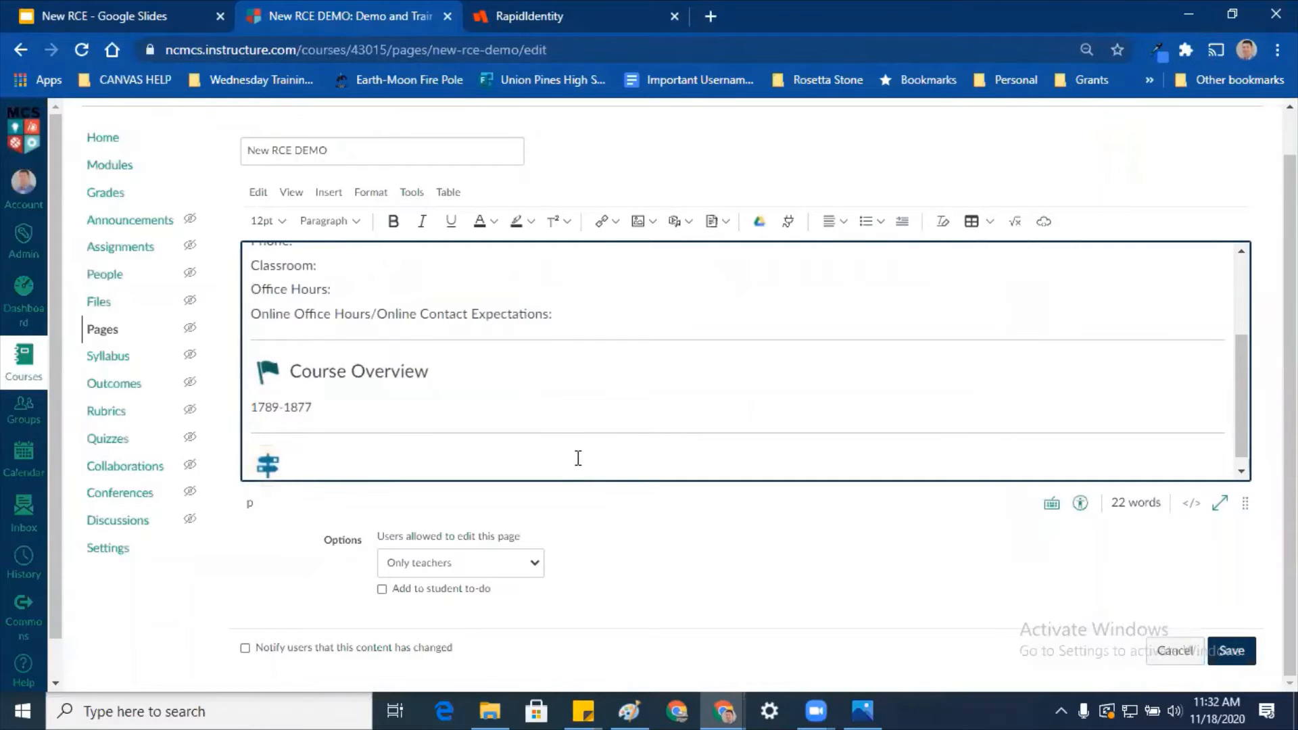
{"action": "scroll", "coordinate": [579, 458], "scroll_direction": "down", "scroll_amount": 1}
{"action": "left_click", "coordinate": [278, 437]}
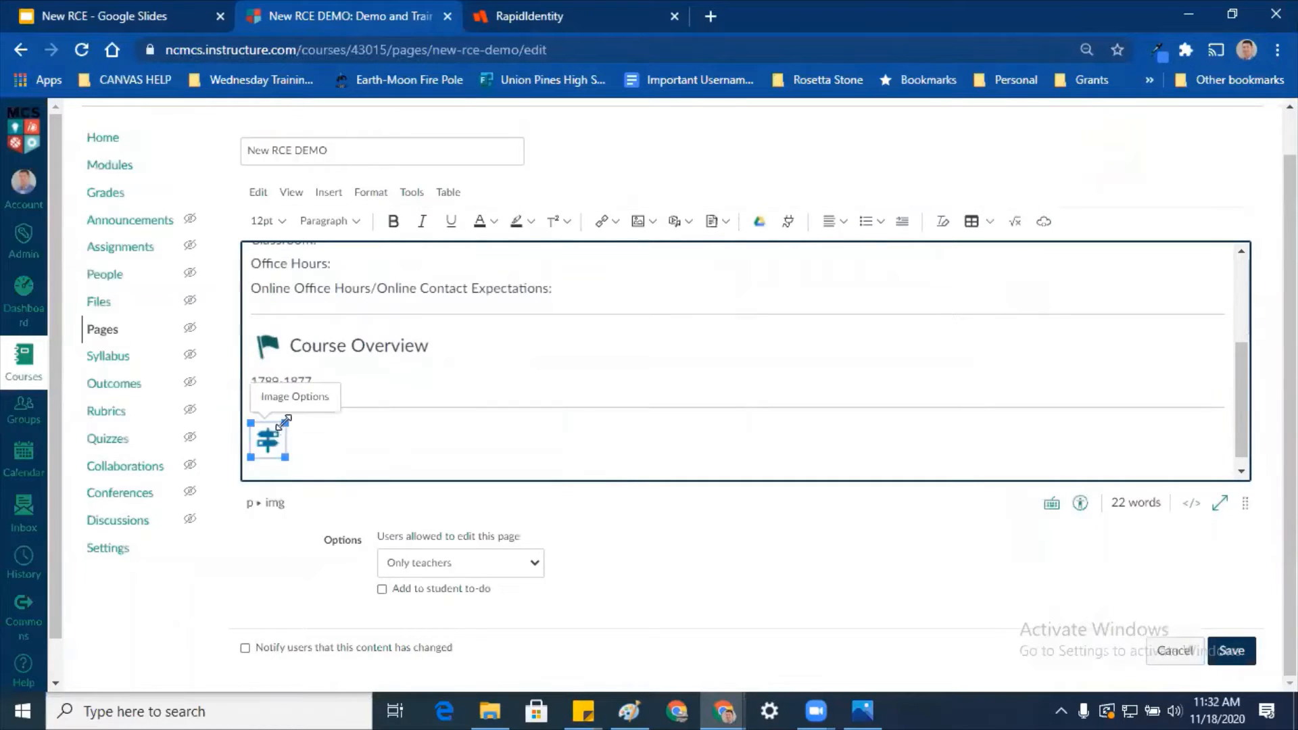
{"action": "mouse_move", "coordinate": [286, 420]}
{"action": "left_mouse_down"}
{"action": "mouse_move", "coordinate": [310, 407]}
{"action": "mouse_move", "coordinate": [288, 430]}
{"action": "left_mouse_up"}
{"action": "left_click", "coordinate": [331, 443]}
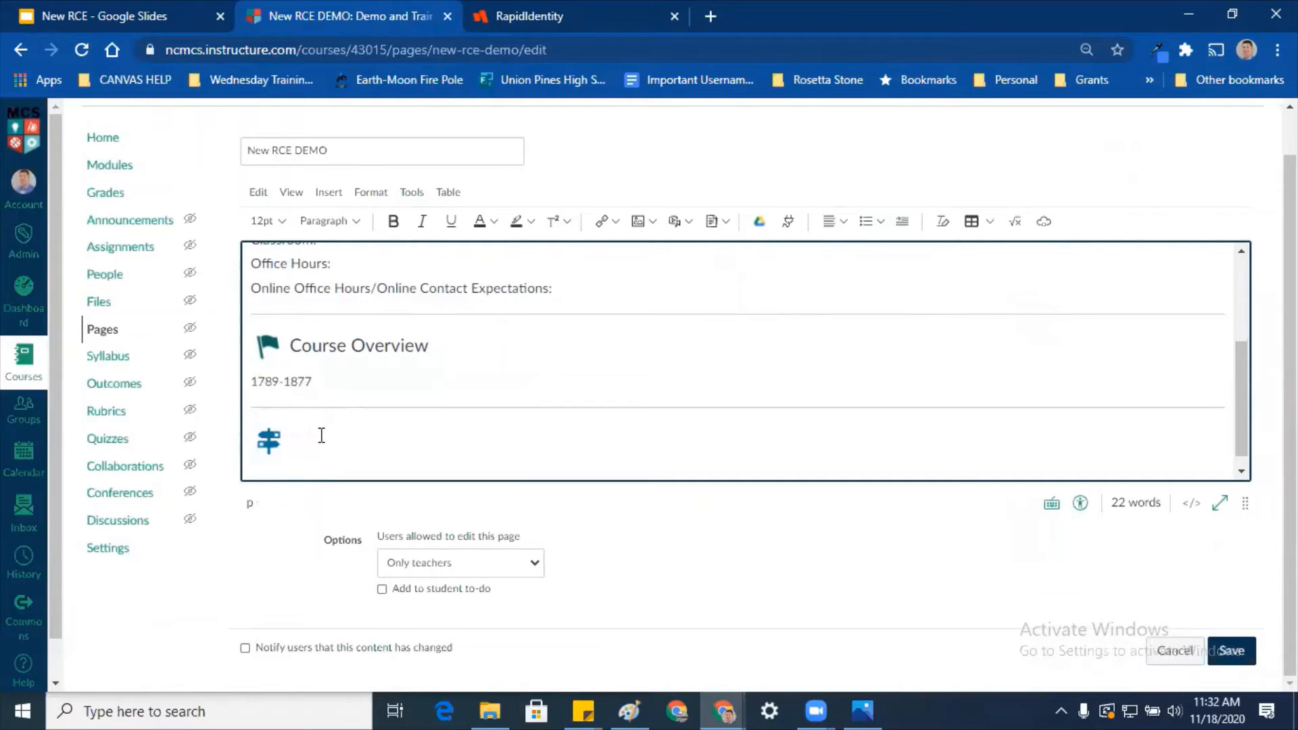
{"action": "left_click", "coordinate": [1194, 502]}
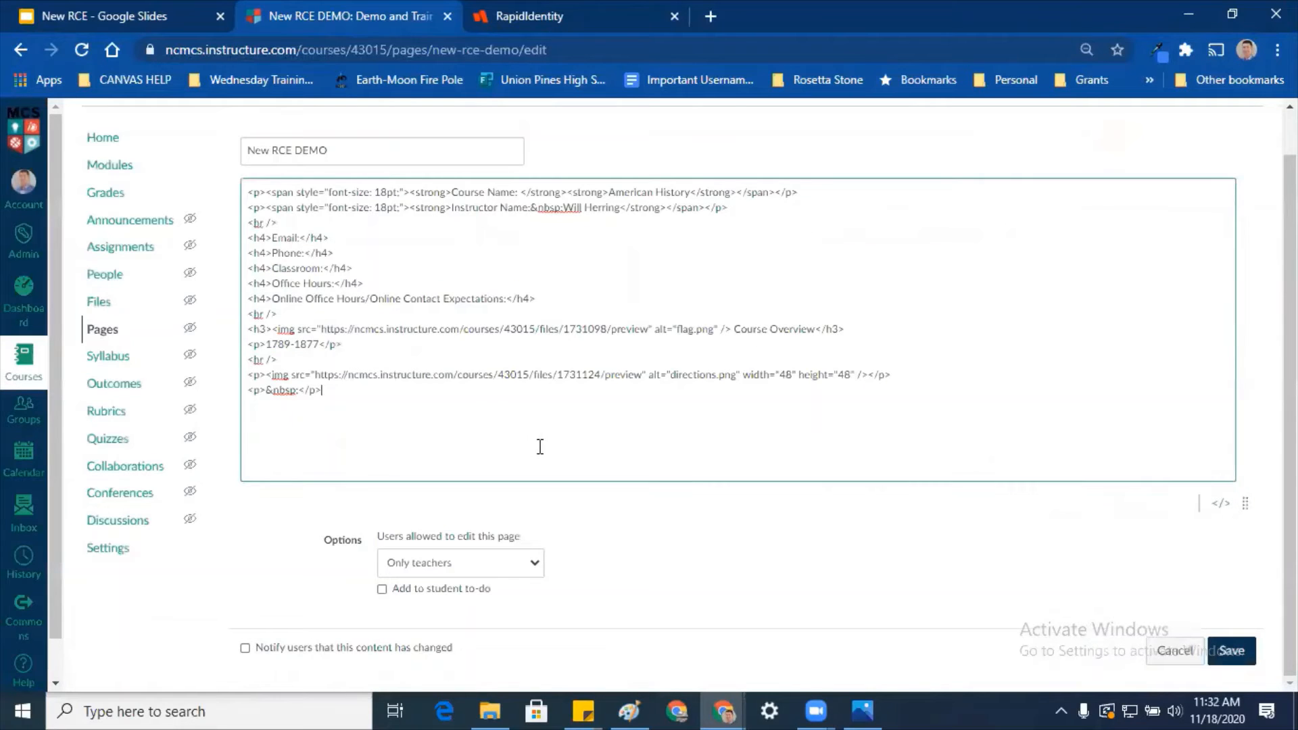
{"action": "left_click_drag", "start_coordinate": [787, 377], "coordinate": [818, 416]}
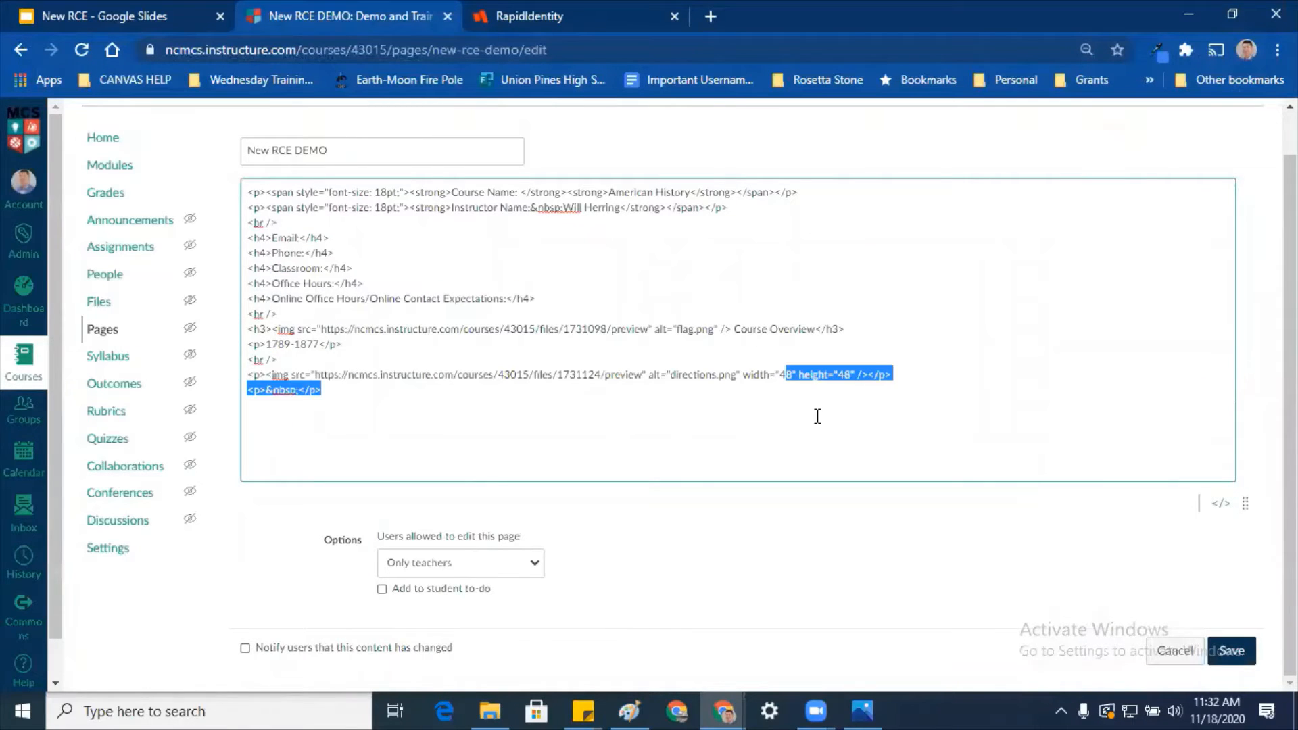
{"action": "left_click", "coordinate": [788, 370]}
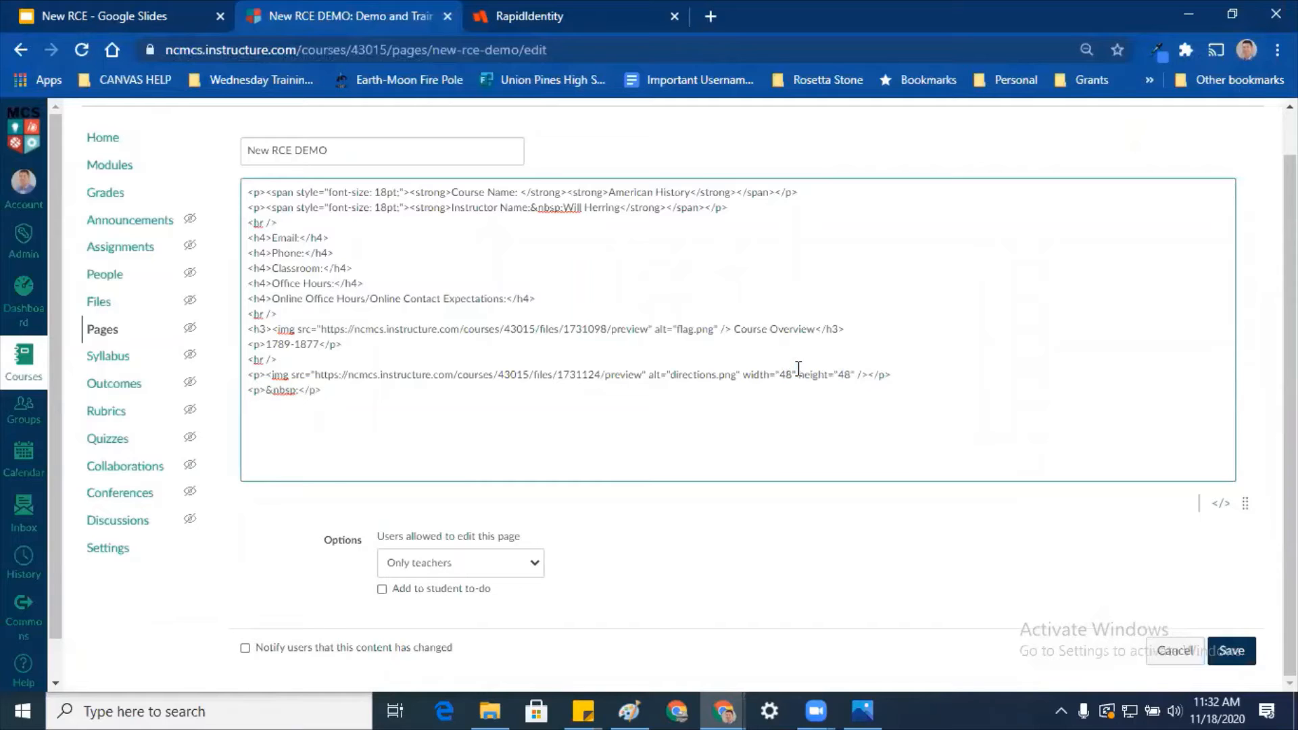
{"action": "key", "text": "BackSpace"}
{"action": "key", "text": "BackSpace"}
{"action": "type", "text": "20%"}
{"action": "triple_click", "coordinate": [870, 524]}
{"action": "left_click", "coordinate": [1221, 503]}
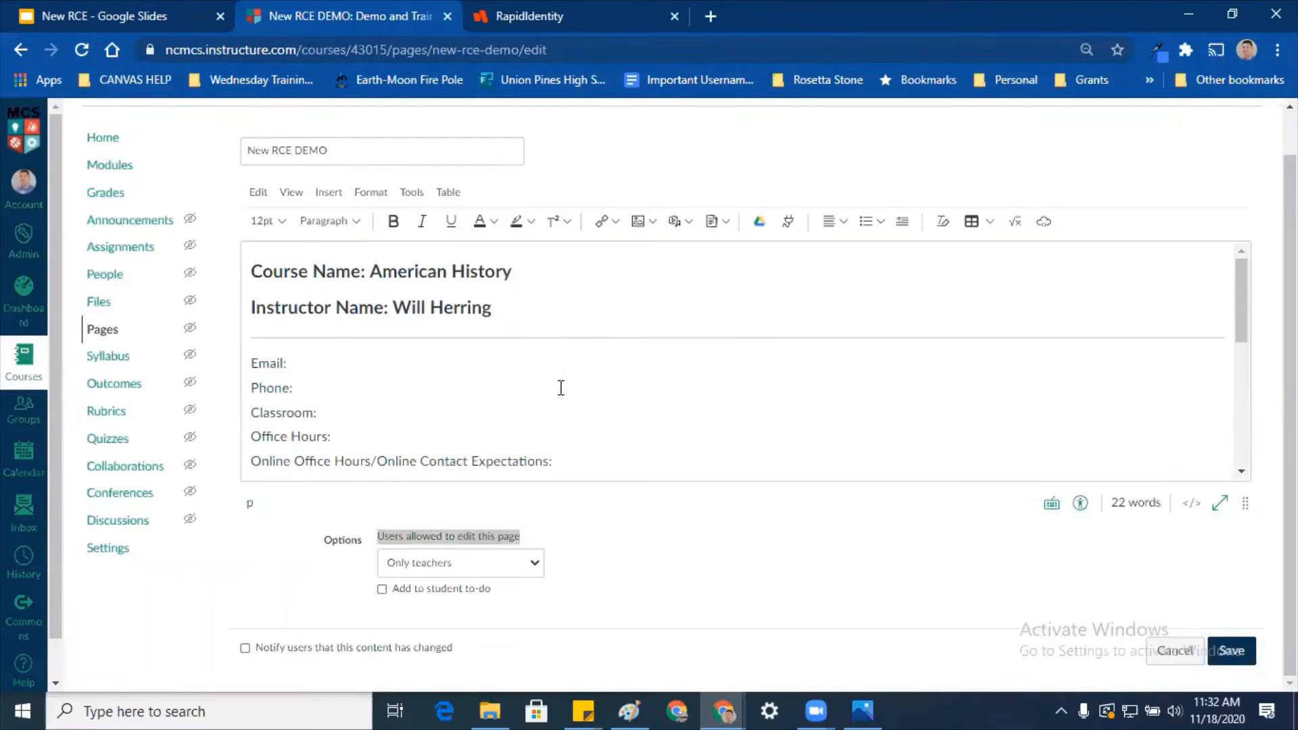
{"action": "scroll", "coordinate": [599, 353], "scroll_direction": "down", "scroll_amount": 5}
{"action": "scroll", "coordinate": [601, 351], "scroll_direction": "down", "scroll_amount": 1}
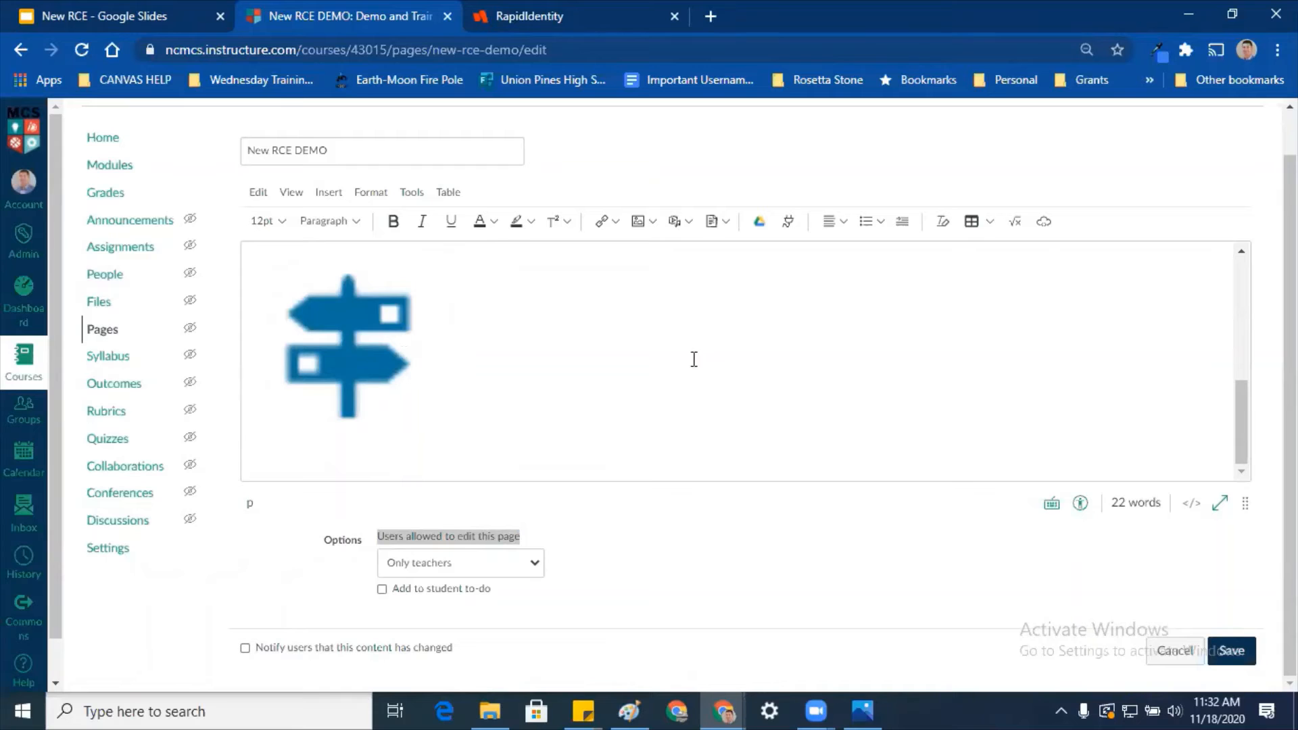
{"action": "left_click", "coordinate": [1192, 503]}
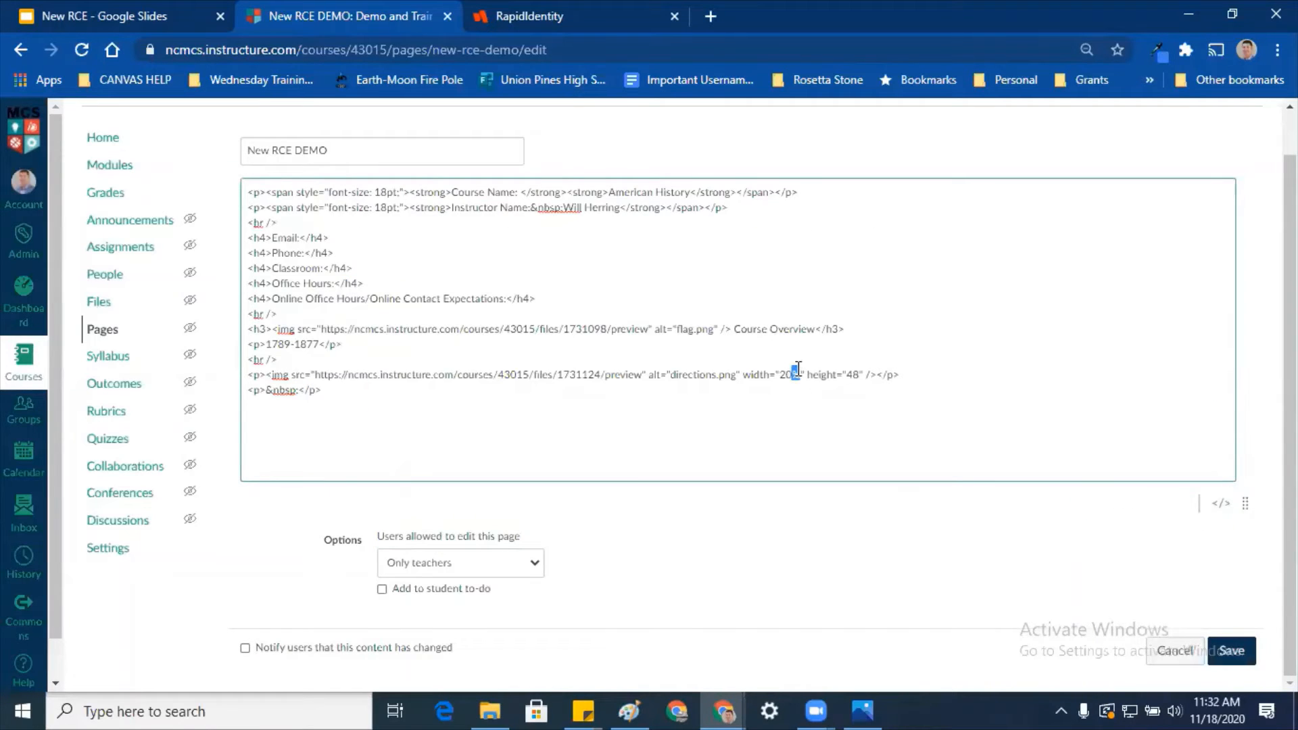
{"action": "left_click_drag", "start_coordinate": [783, 375], "coordinate": [781, 375]}
{"action": "key", "text": "BackSpace"}
{"action": "type", "text": "48"}
{"action": "left_click", "coordinate": [1221, 504]}
{"action": "left_click", "coordinate": [661, 382]}
{"action": "scroll", "coordinate": [677, 362], "scroll_direction": "down", "scroll_amount": 3}
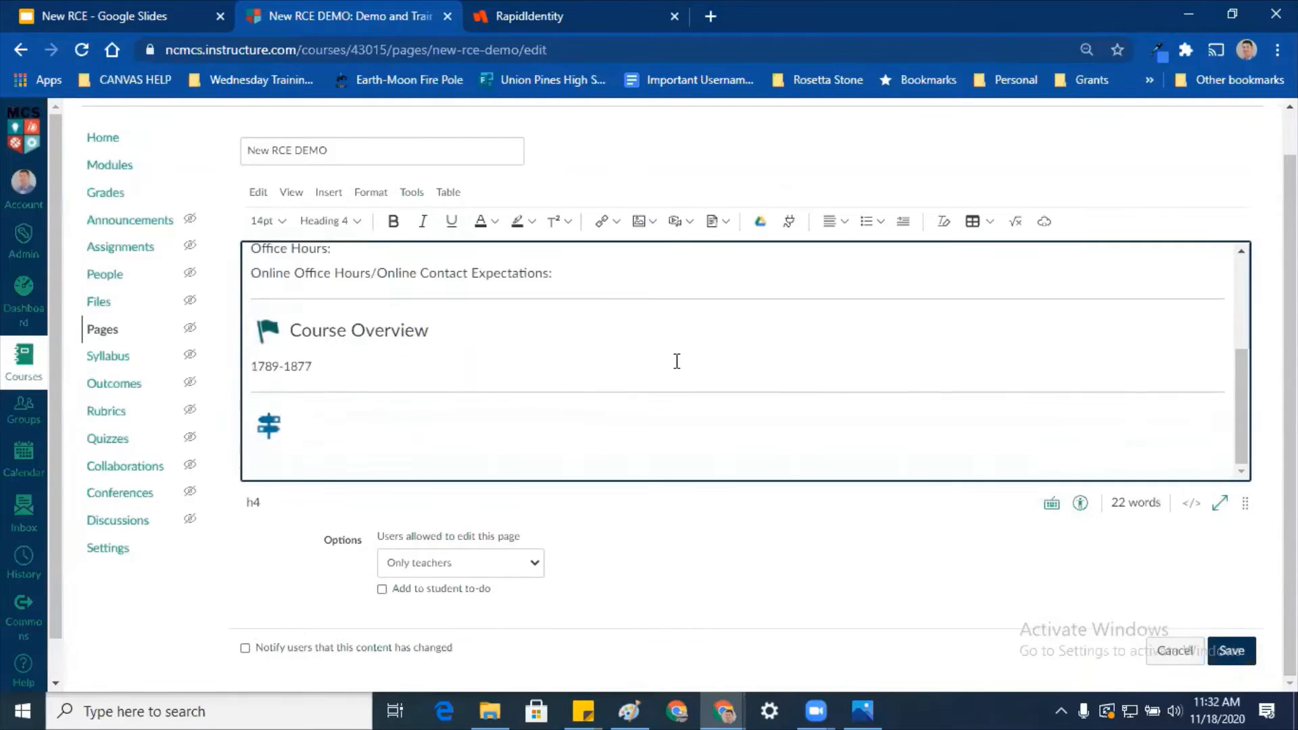
{"action": "left_click", "coordinate": [367, 448]}
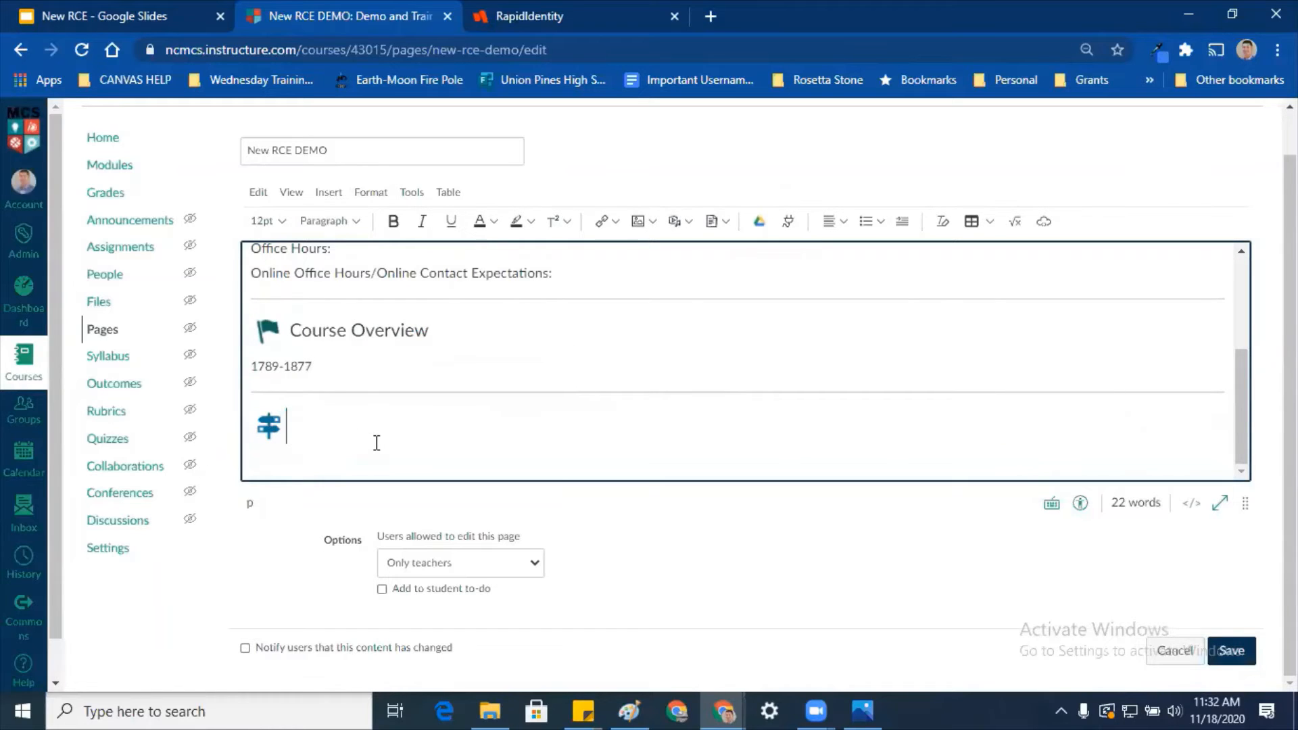
Step: Type 'Getting Started Directions' after the signpost image and format it as Heading 3
{"action": "type", "text": "D"}
{"action": "key", "text": "BackSpace"}
{"action": "key", "text": "BackSpace"}
{"action": "key", "text": "BackSpace"}
{"action": "key", "text": "BackSpace"}
{"action": "type", "text": "Started Directions"}
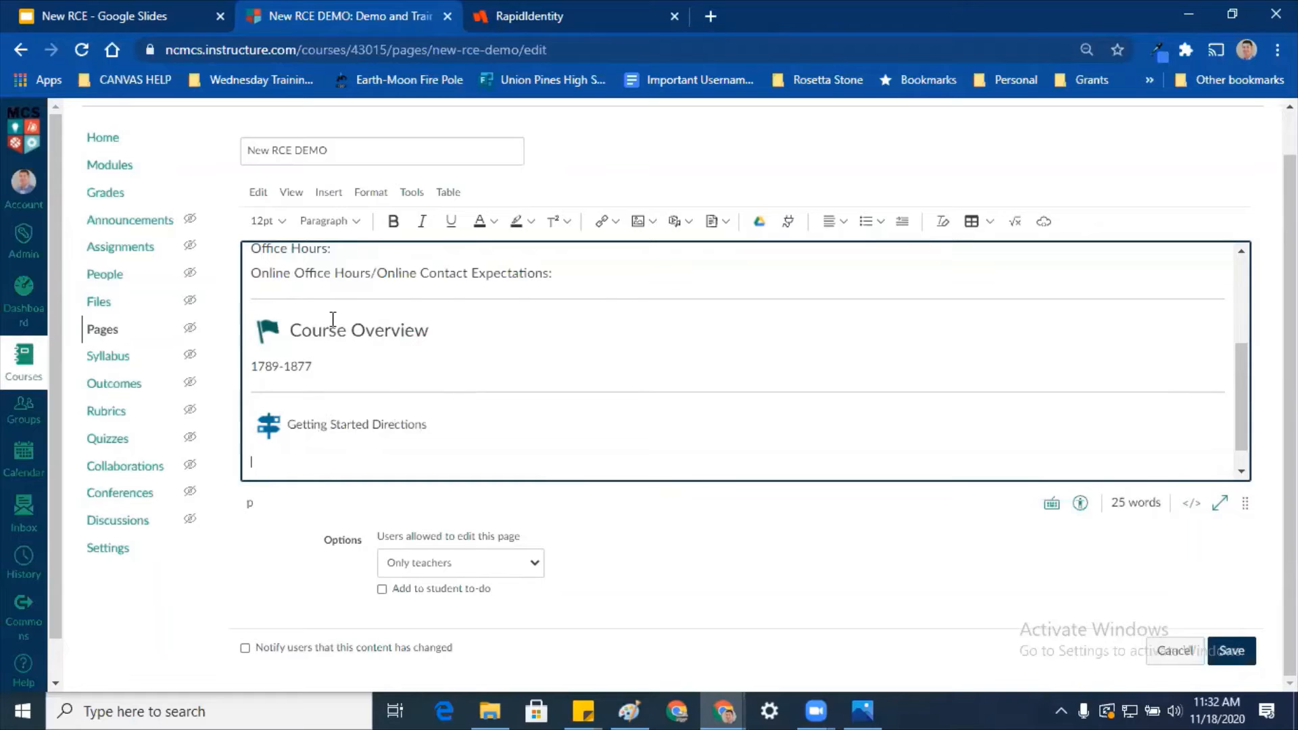
{"action": "left_click_drag", "start_coordinate": [464, 426], "coordinate": [287, 419]}
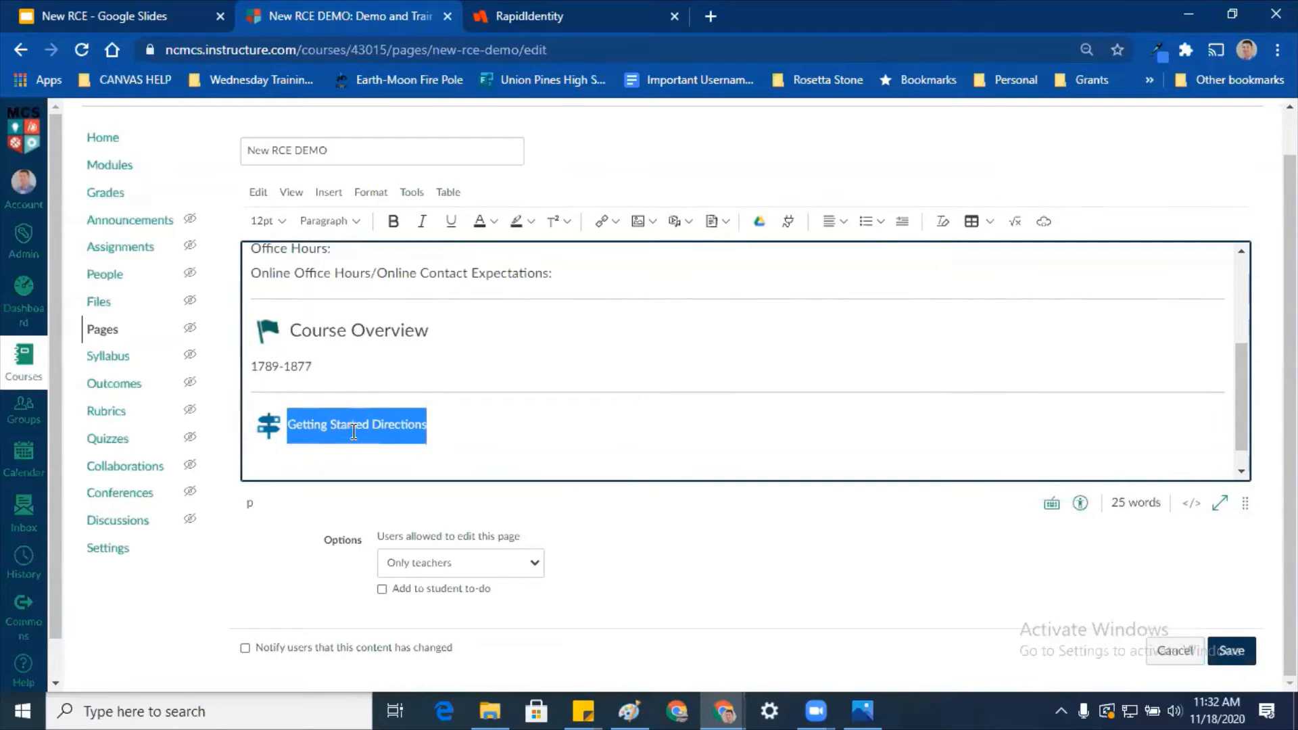
{"action": "left_click", "coordinate": [328, 221]}
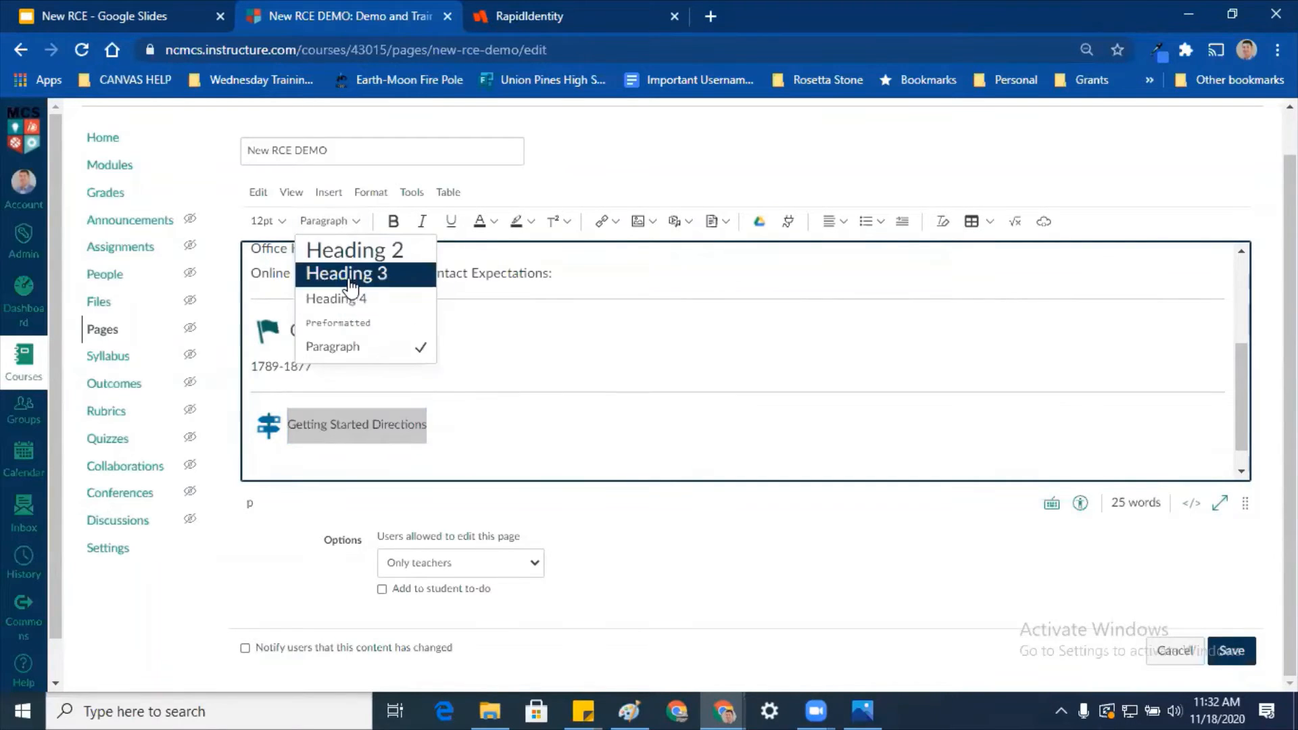
{"action": "left_click", "coordinate": [346, 298]}
Step: Below the Getting Started Directions heading, start uploading a new image via the Image menu
{"action": "left_click", "coordinate": [409, 458]}
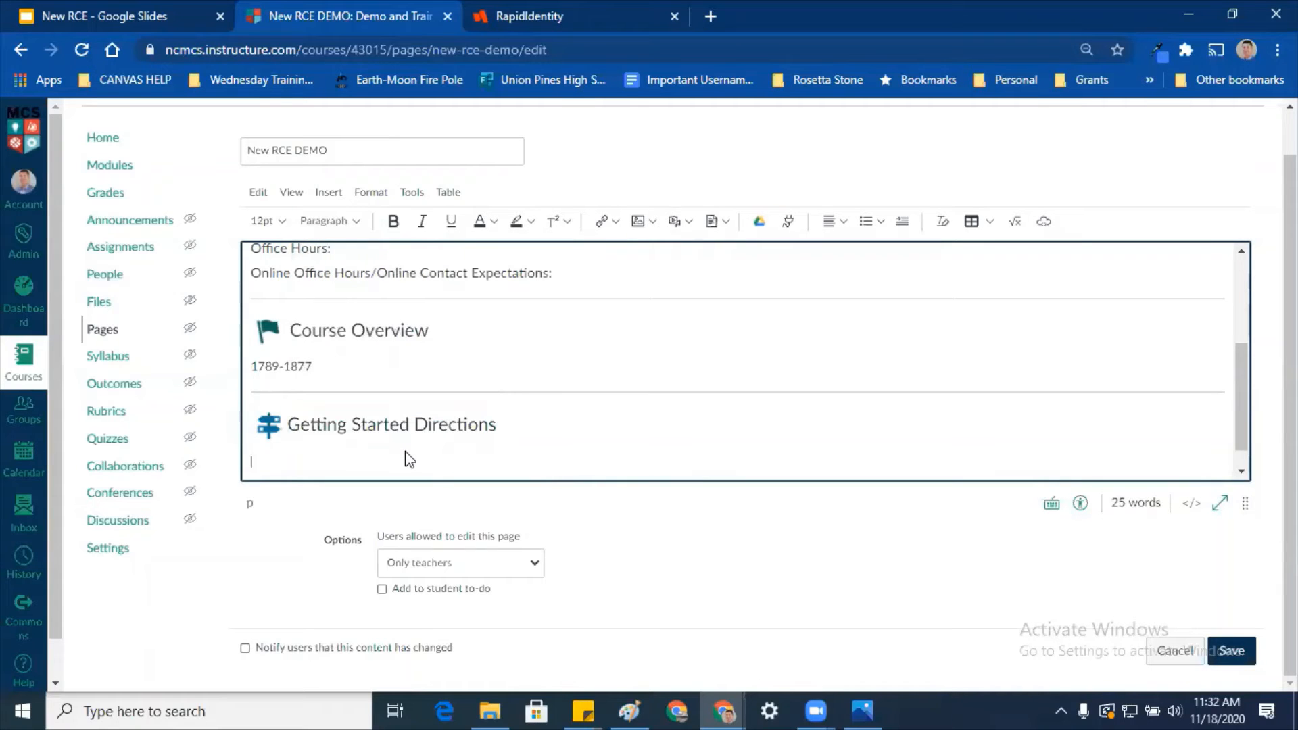
{"action": "left_click", "coordinate": [329, 192]}
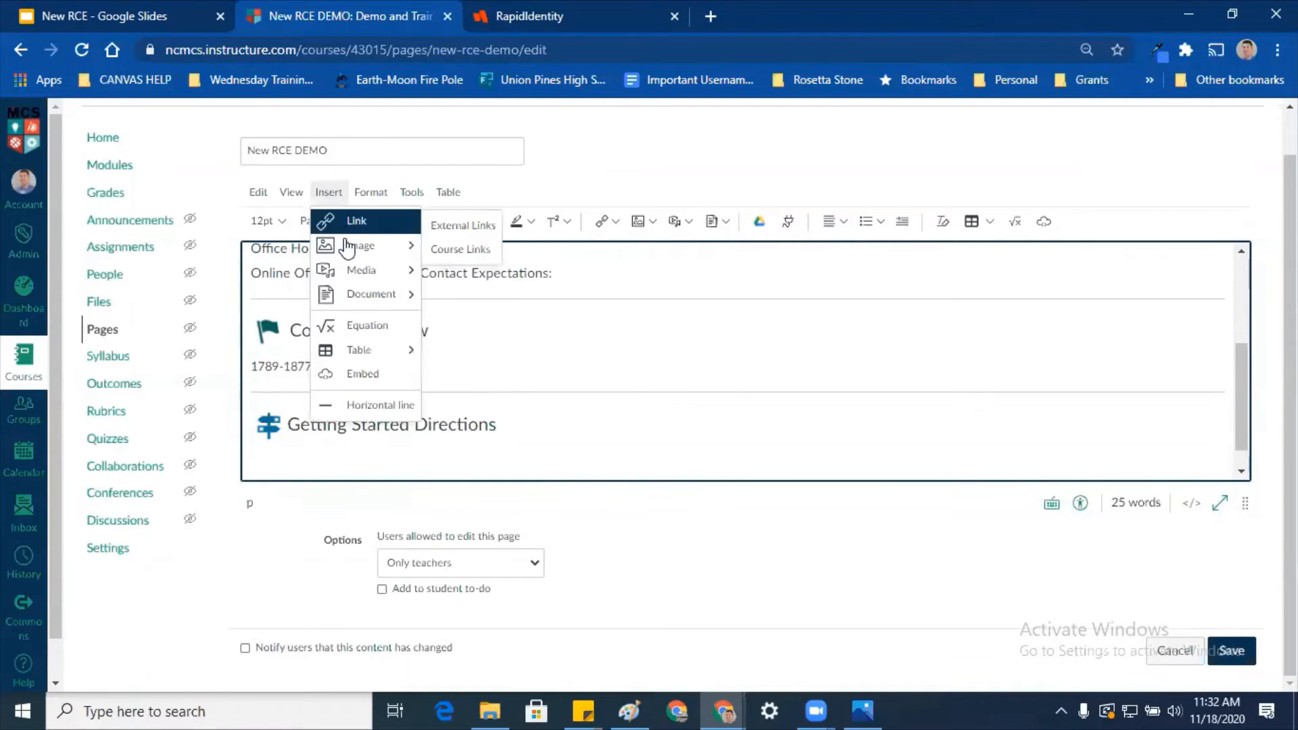
{"action": "left_click", "coordinate": [371, 192]}
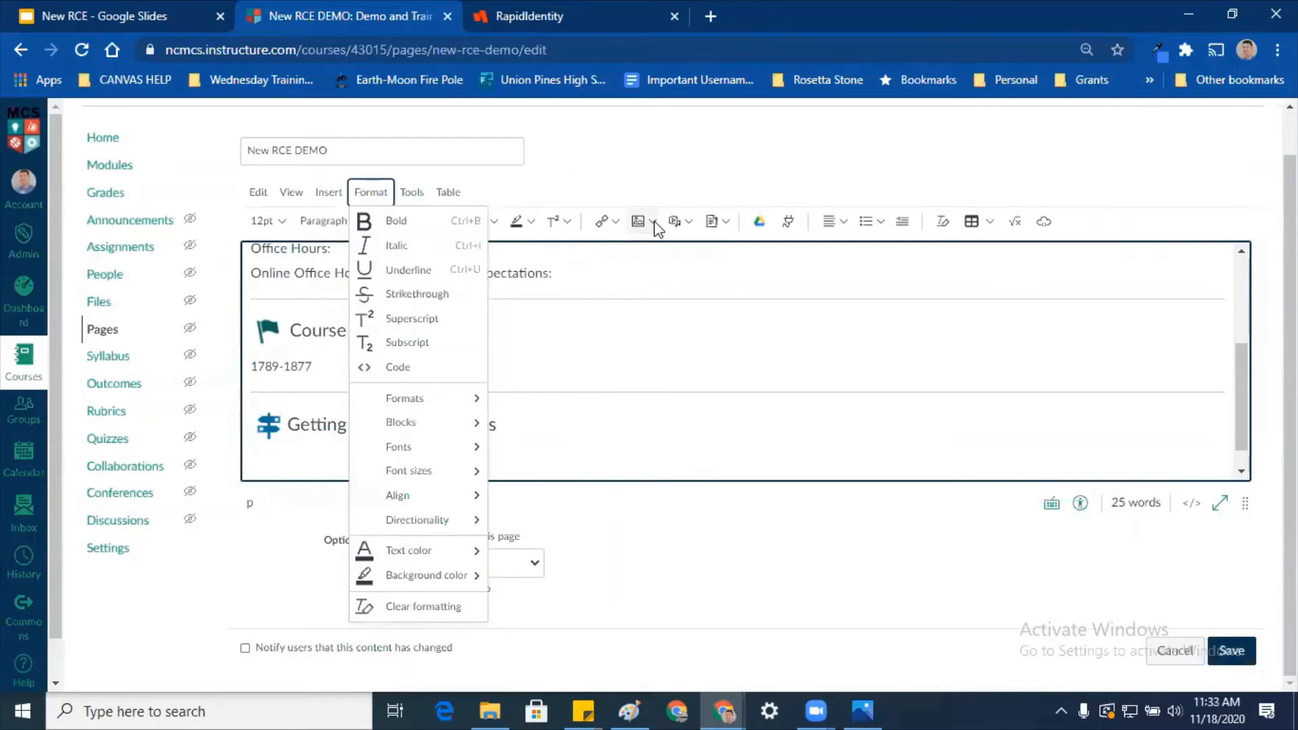
{"action": "left_click", "coordinate": [648, 219]}
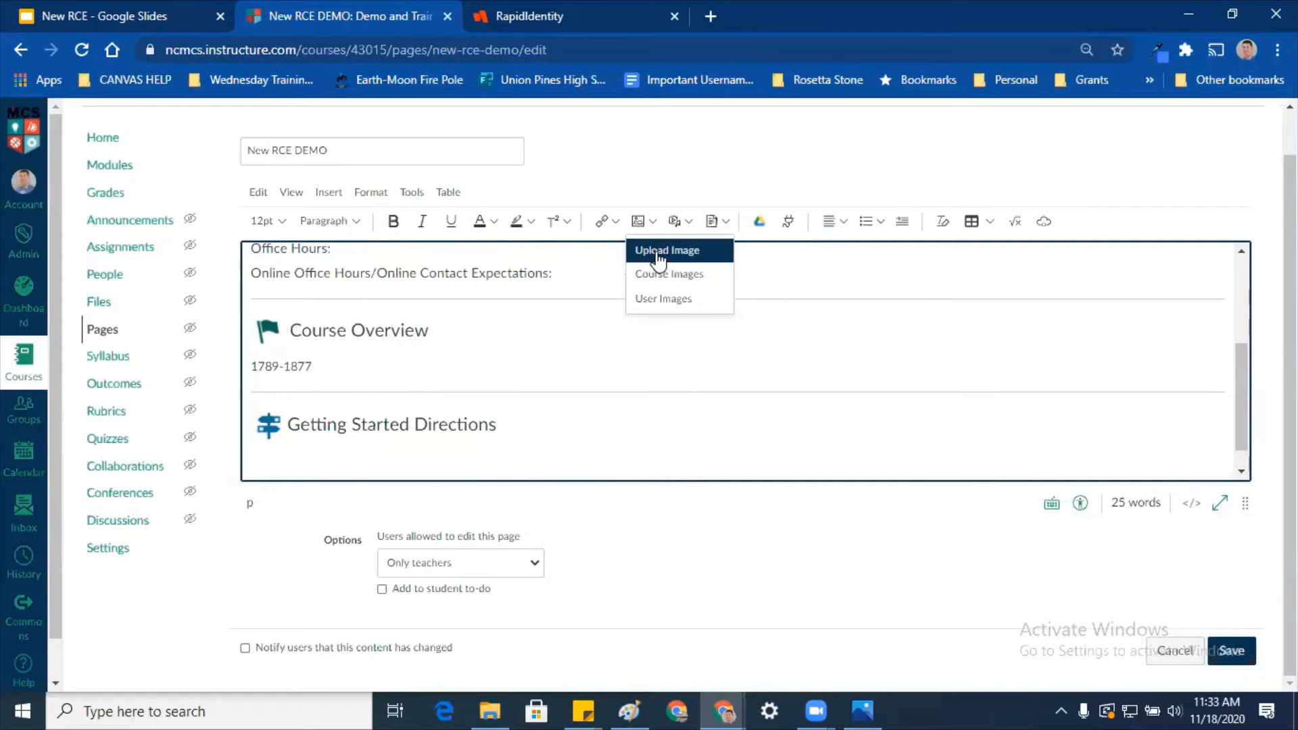
{"action": "left_click", "coordinate": [659, 254]}
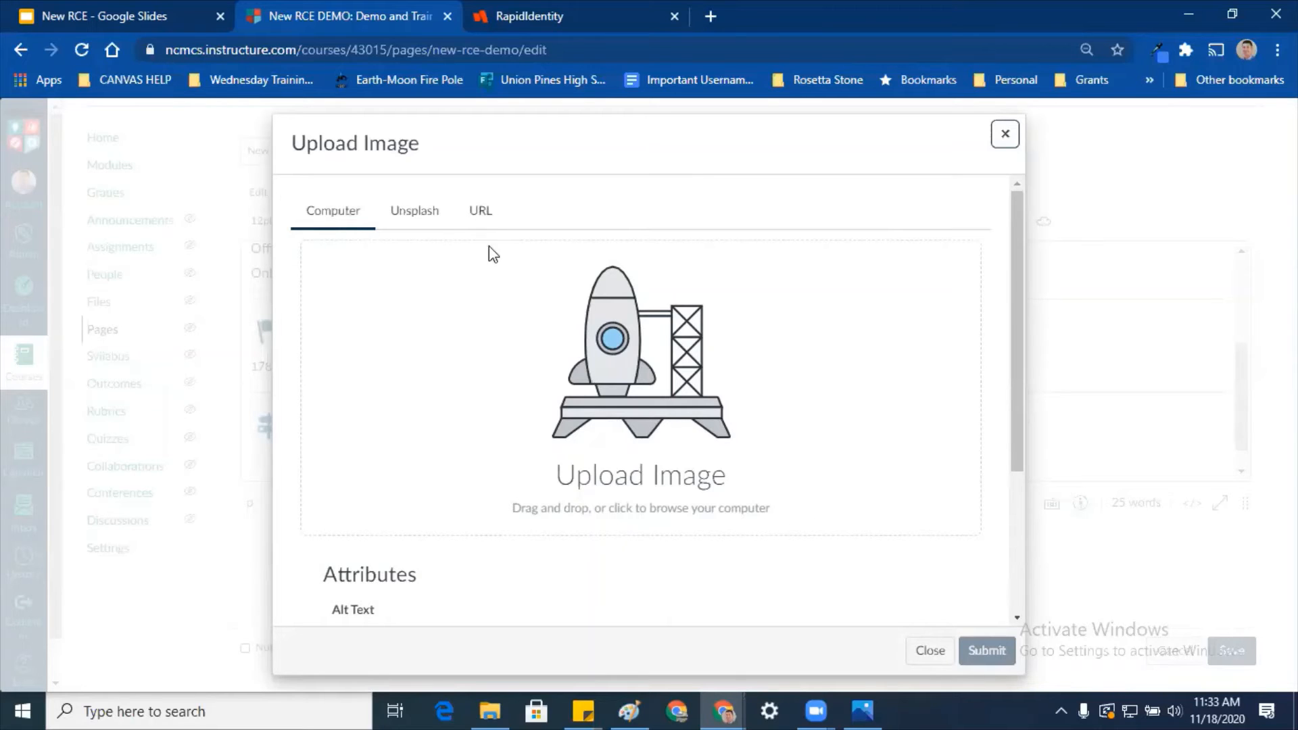
Step: Insert a 'christmas lights' photo from Unsplash under Getting Started Directions
{"action": "left_click", "coordinate": [413, 214]}
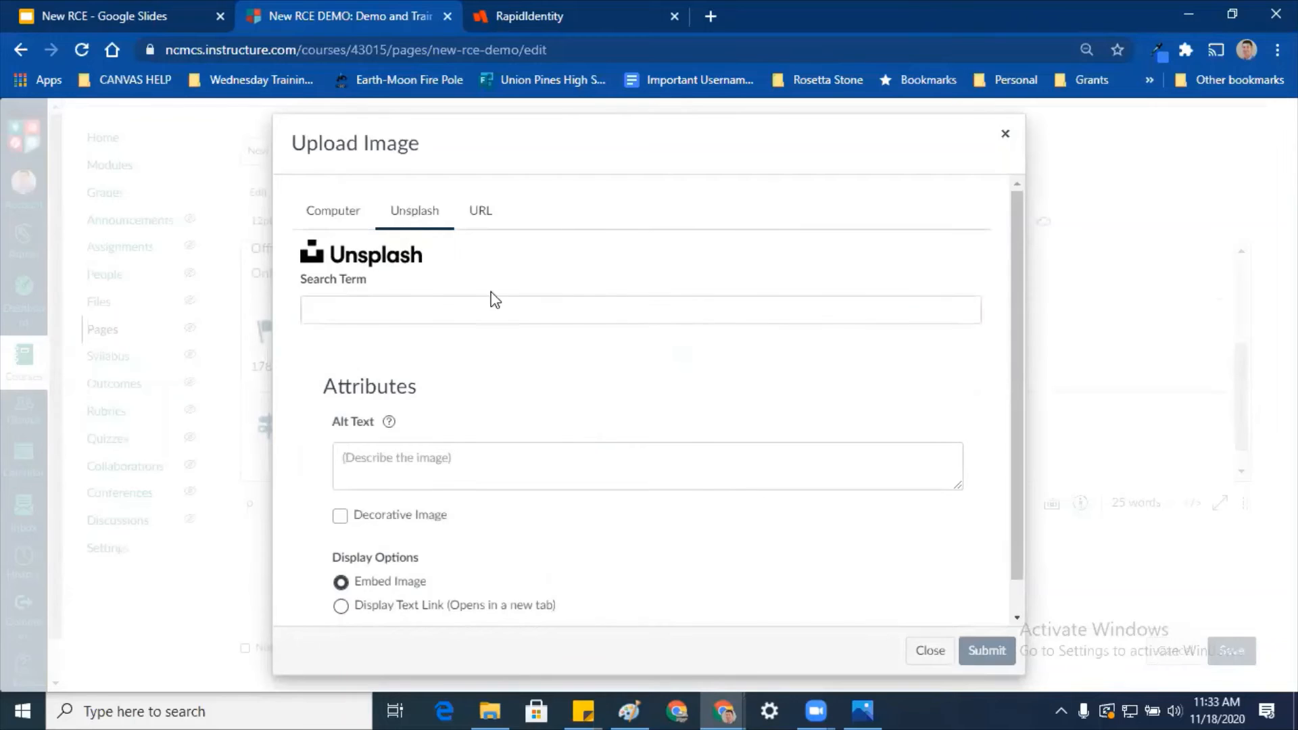
{"action": "left_click", "coordinate": [487, 307]}
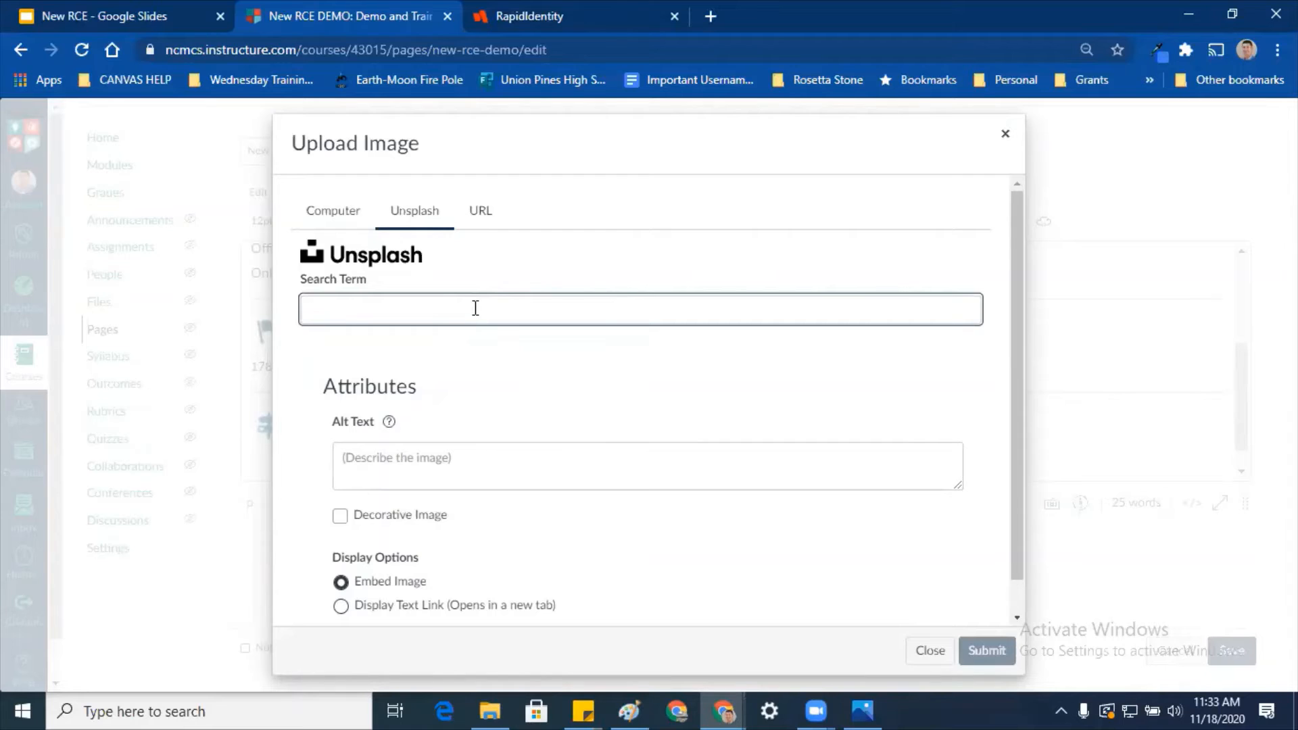
{"action": "type", "text": "christmas lights"}
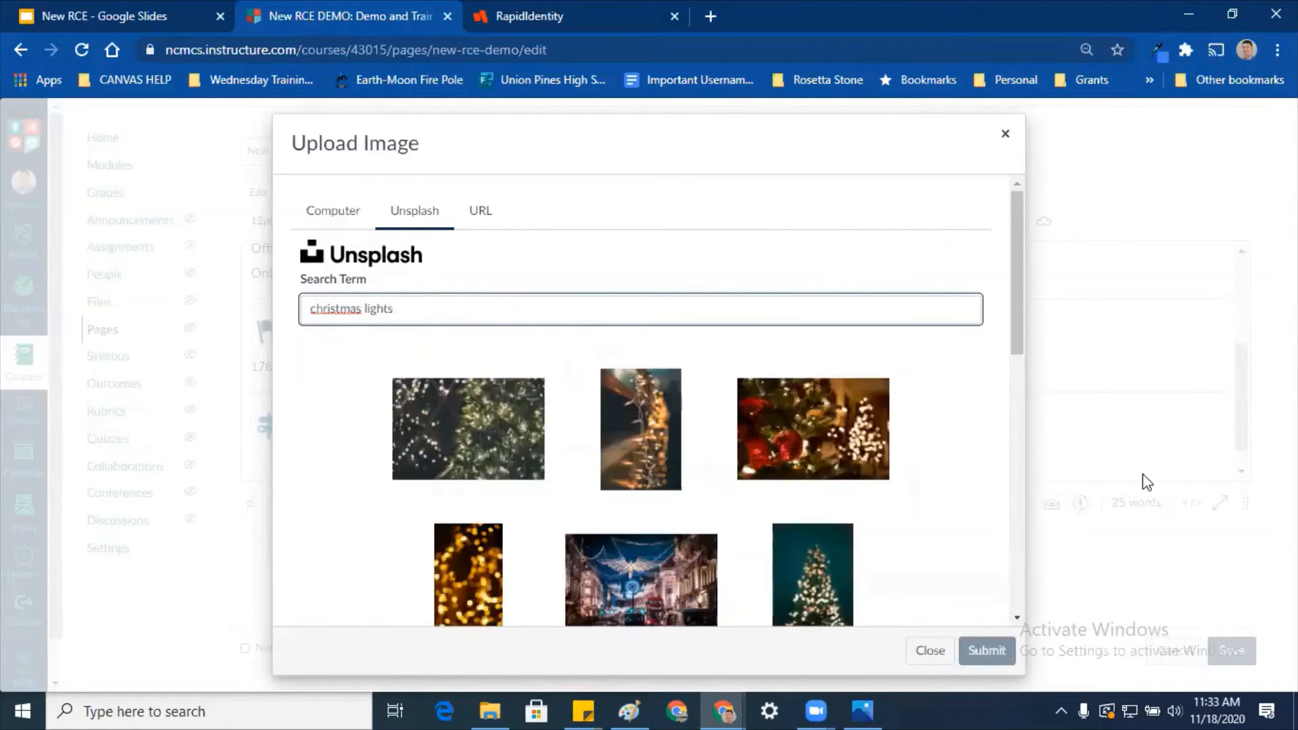
{"action": "left_click", "coordinate": [833, 440]}
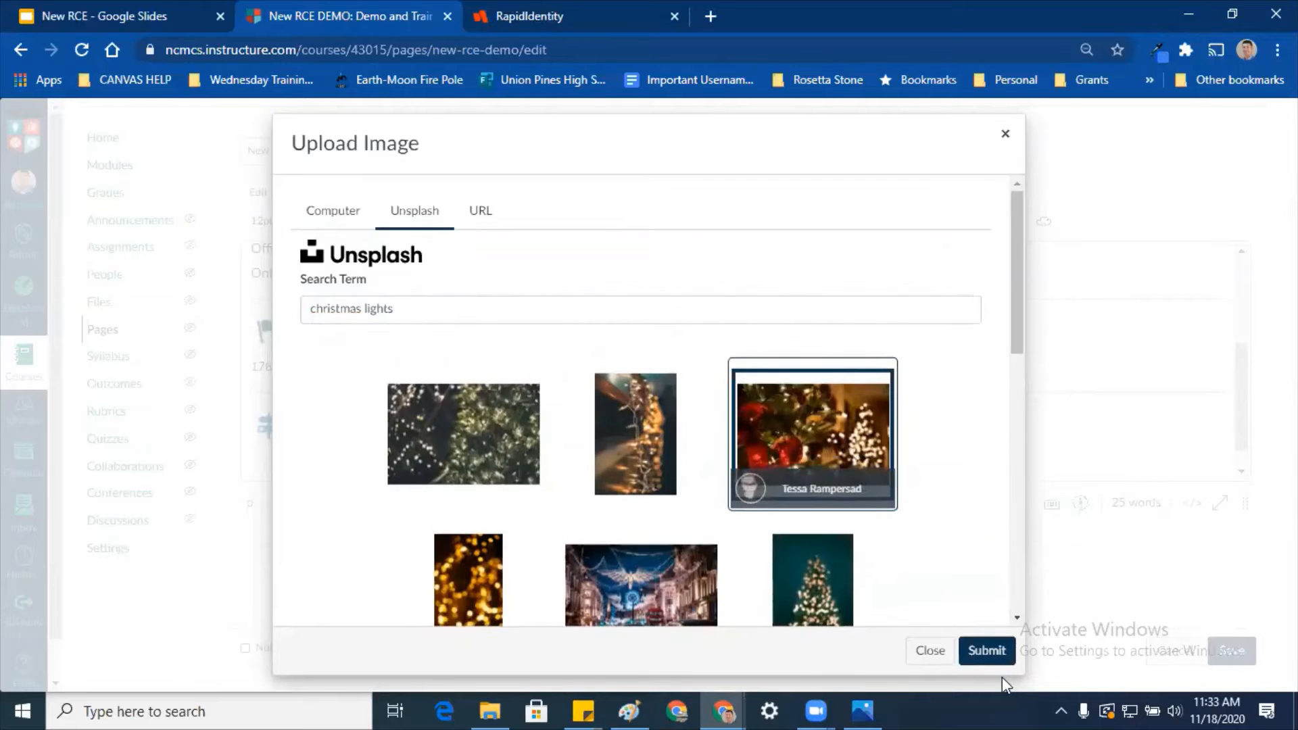
{"action": "left_click", "coordinate": [982, 651]}
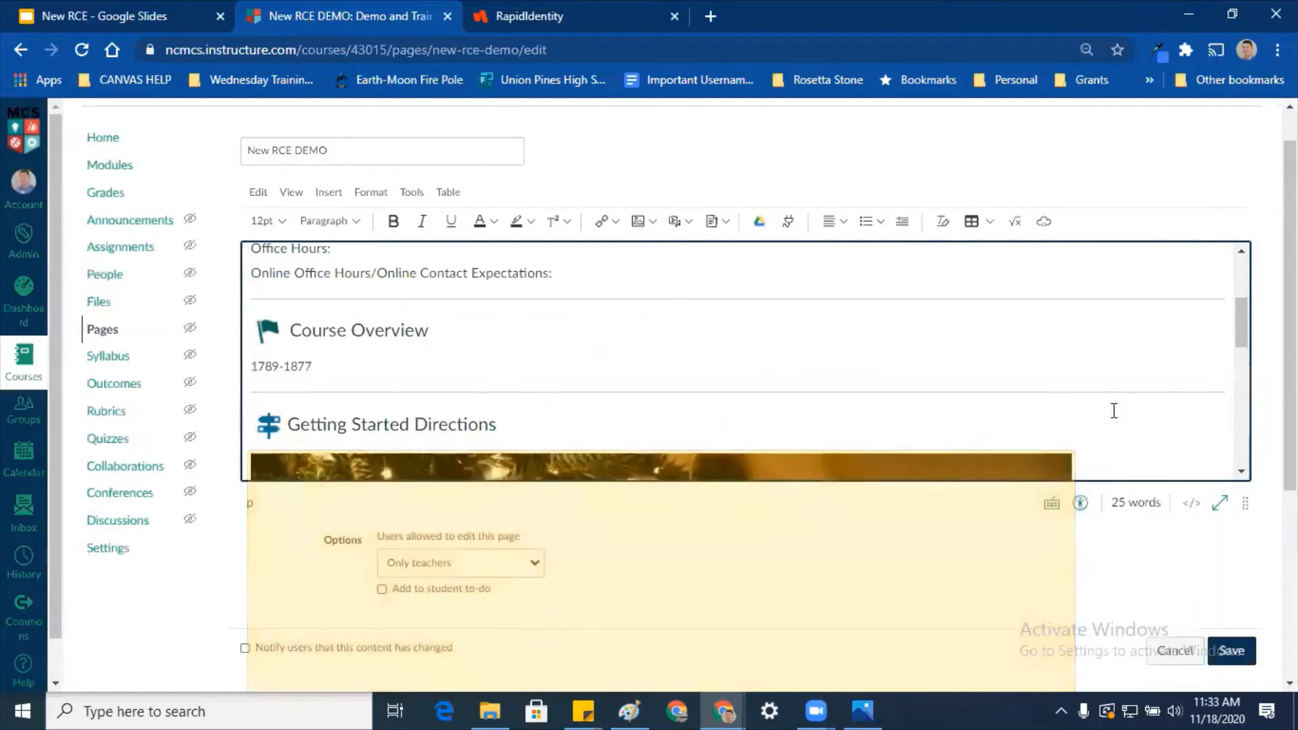
Step: Shrink the Christmas image to a narrower width and save the New RCE DEMO page
{"action": "scroll", "coordinate": [1119, 405], "scroll_direction": "down", "scroll_amount": 3}
{"action": "left_click", "coordinate": [1055, 365]}
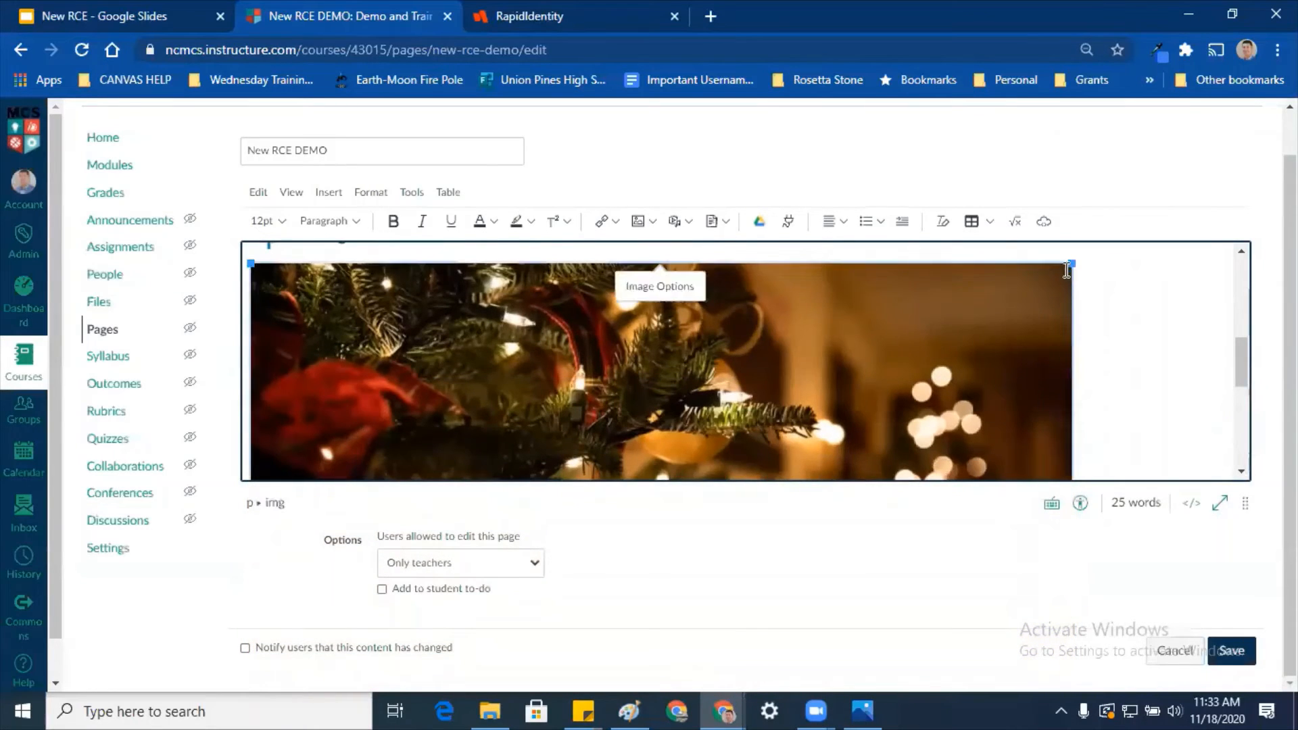
{"action": "left_click_drag", "start_coordinate": [1073, 263], "coordinate": [734, 318]}
{"action": "left_click", "coordinate": [860, 561]}
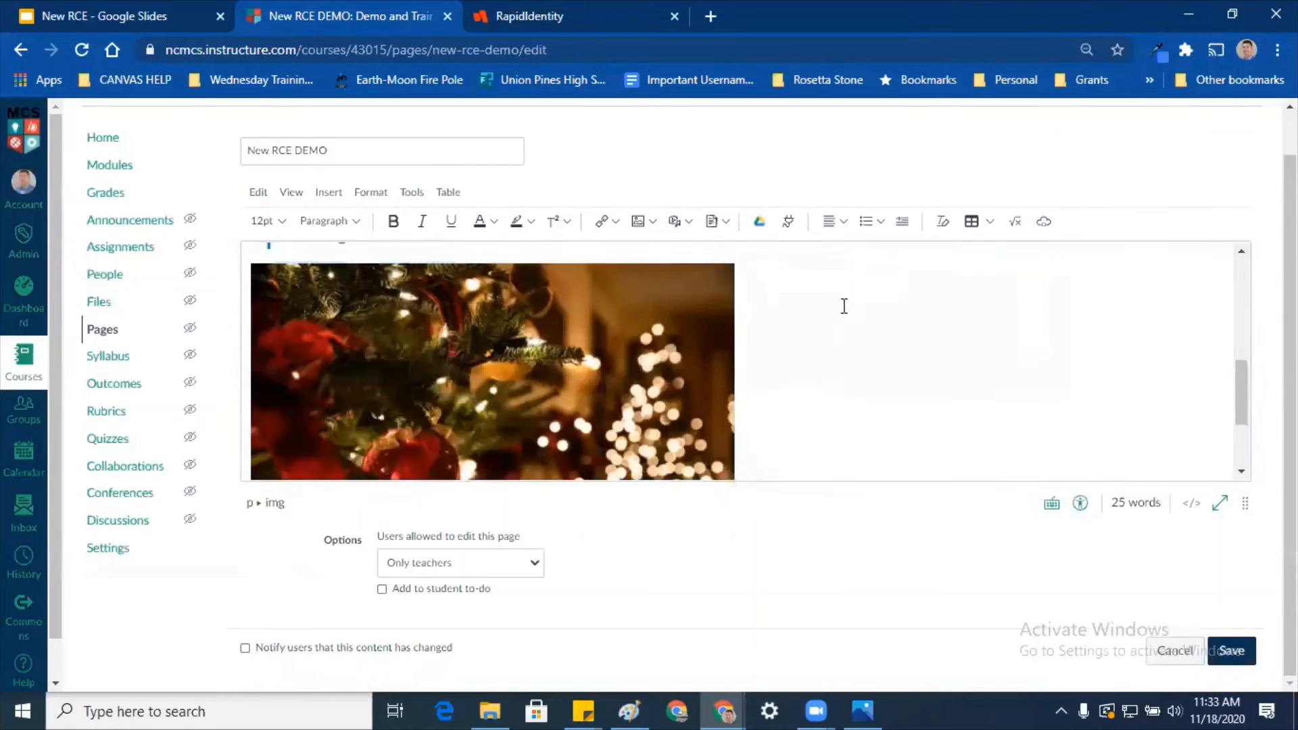
{"action": "scroll", "coordinate": [852, 306], "scroll_direction": "up", "scroll_amount": 5}
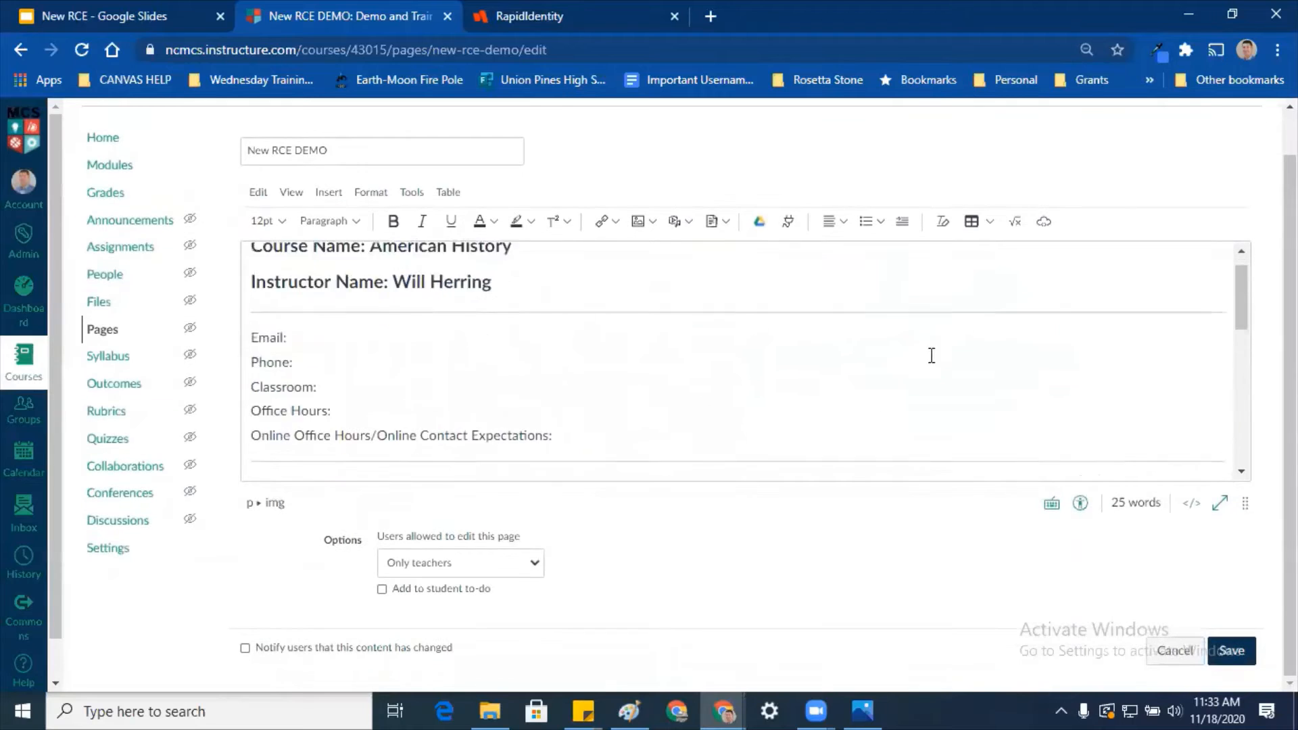
{"action": "scroll", "coordinate": [947, 379], "scroll_direction": "down", "scroll_amount": 2}
{"action": "left_click", "coordinate": [1232, 650]}
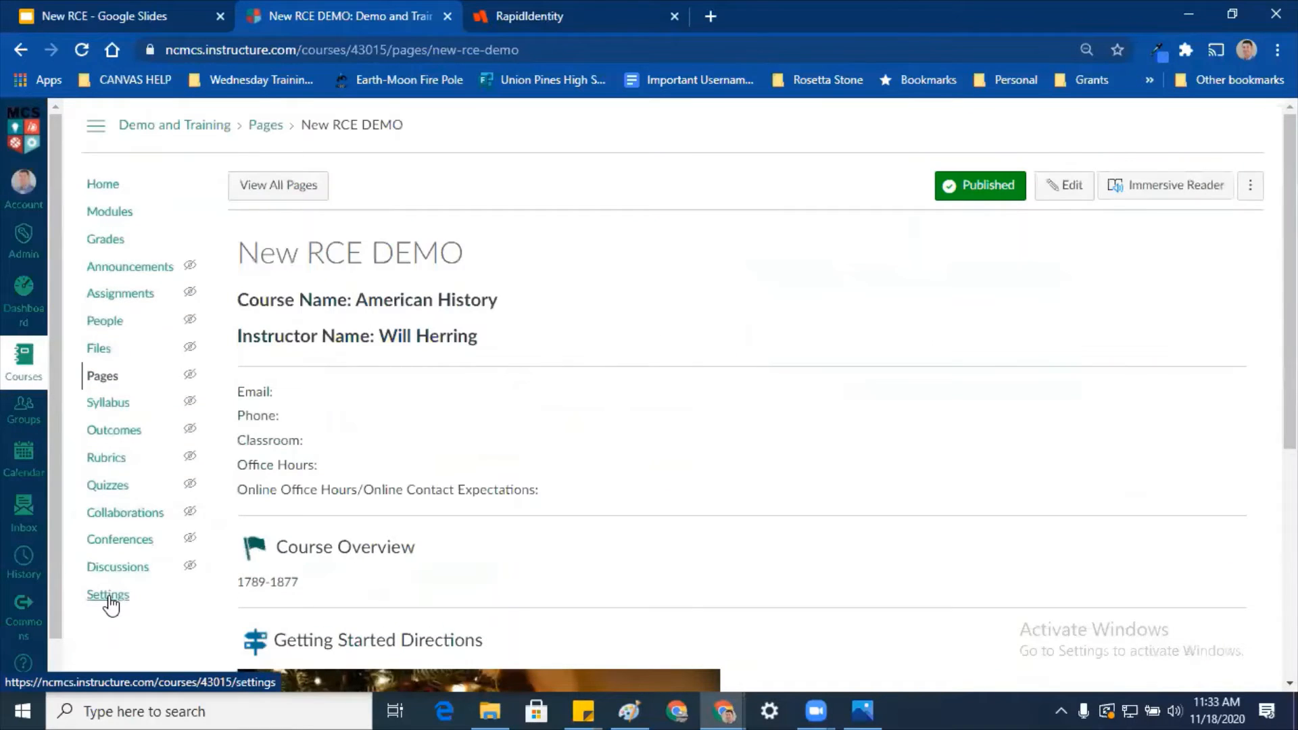
{"action": "left_click", "coordinate": [109, 596]}
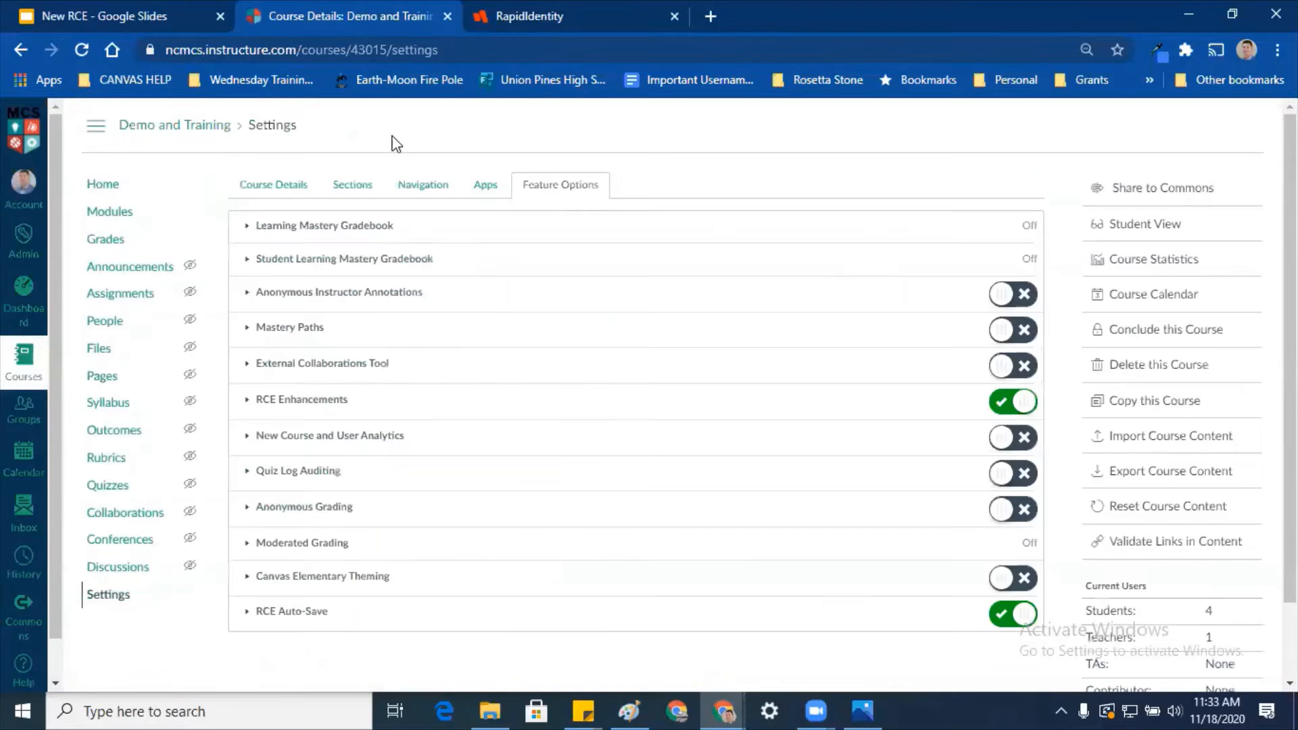
Step: In Course Details, set an Unsplash 'christmas' wrapped-gifts photo as the course image
{"action": "left_click", "coordinate": [257, 183]}
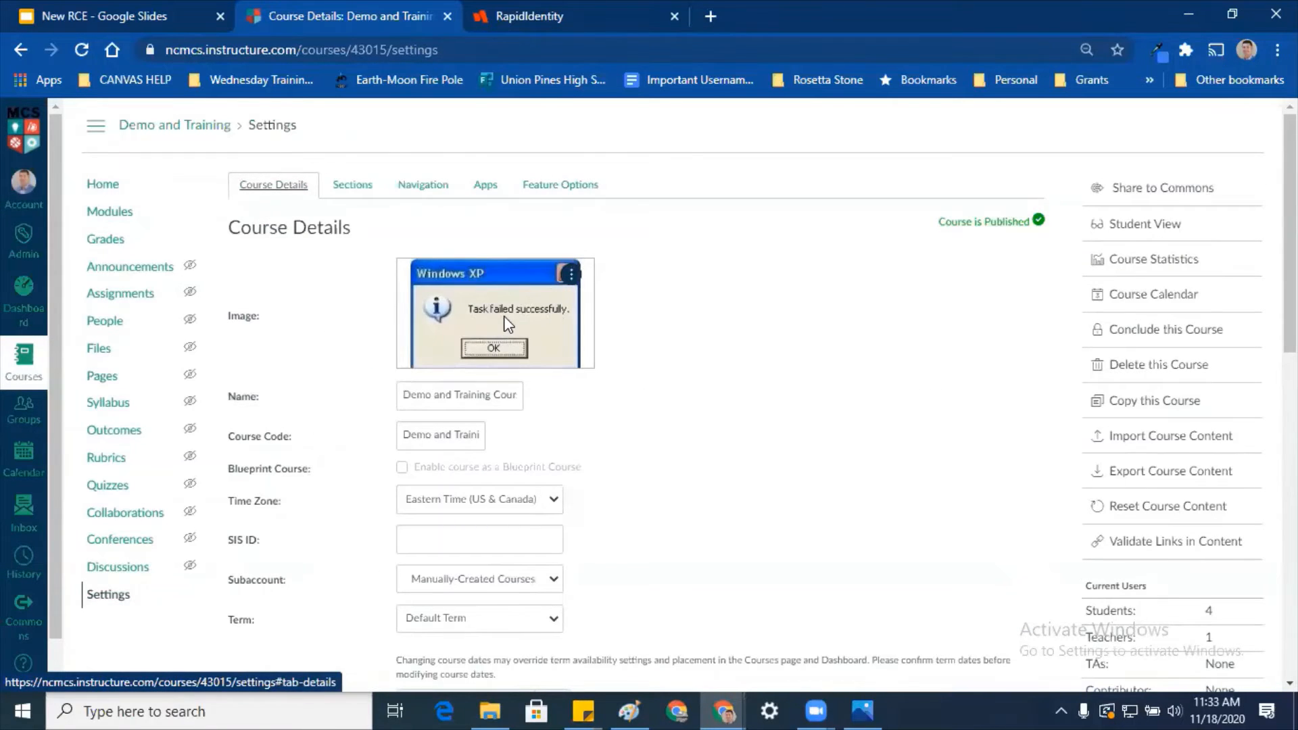
{"action": "left_click", "coordinate": [571, 274]}
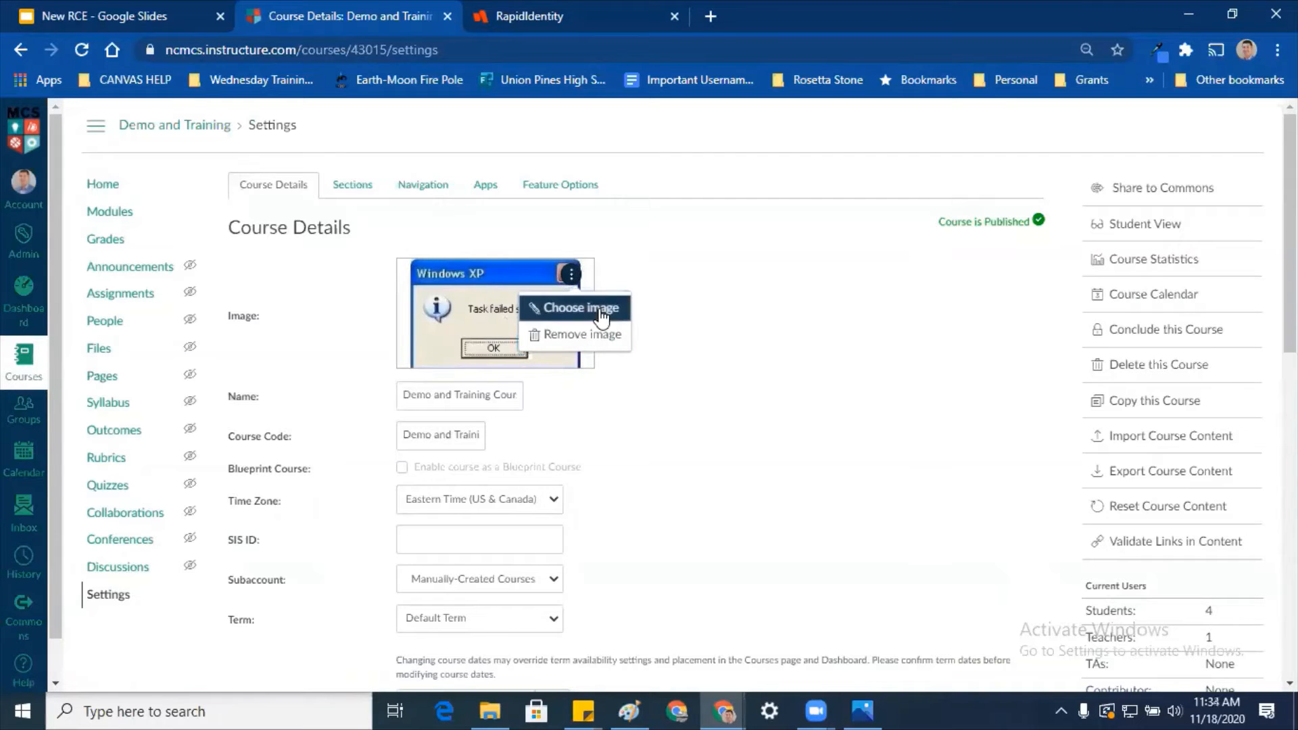
{"action": "left_click", "coordinate": [581, 308]}
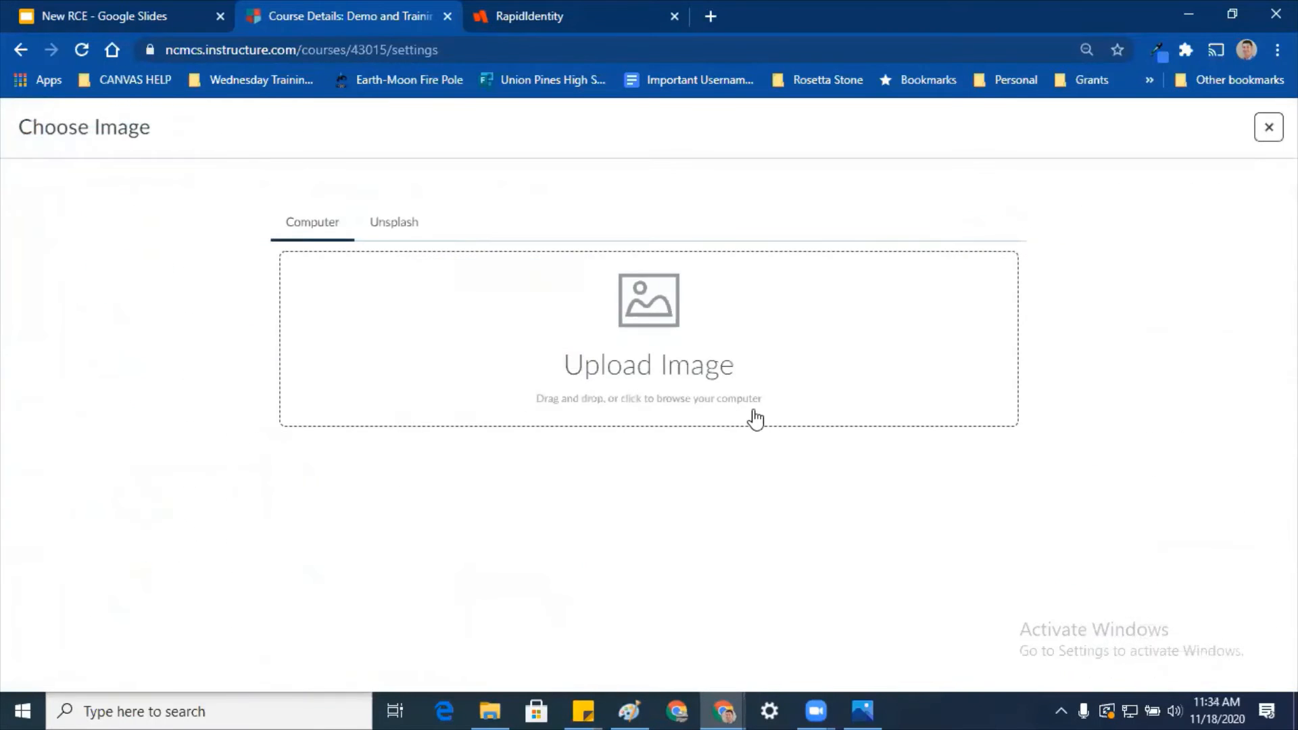
{"action": "left_click", "coordinate": [402, 238]}
{"action": "left_click", "coordinate": [493, 320]}
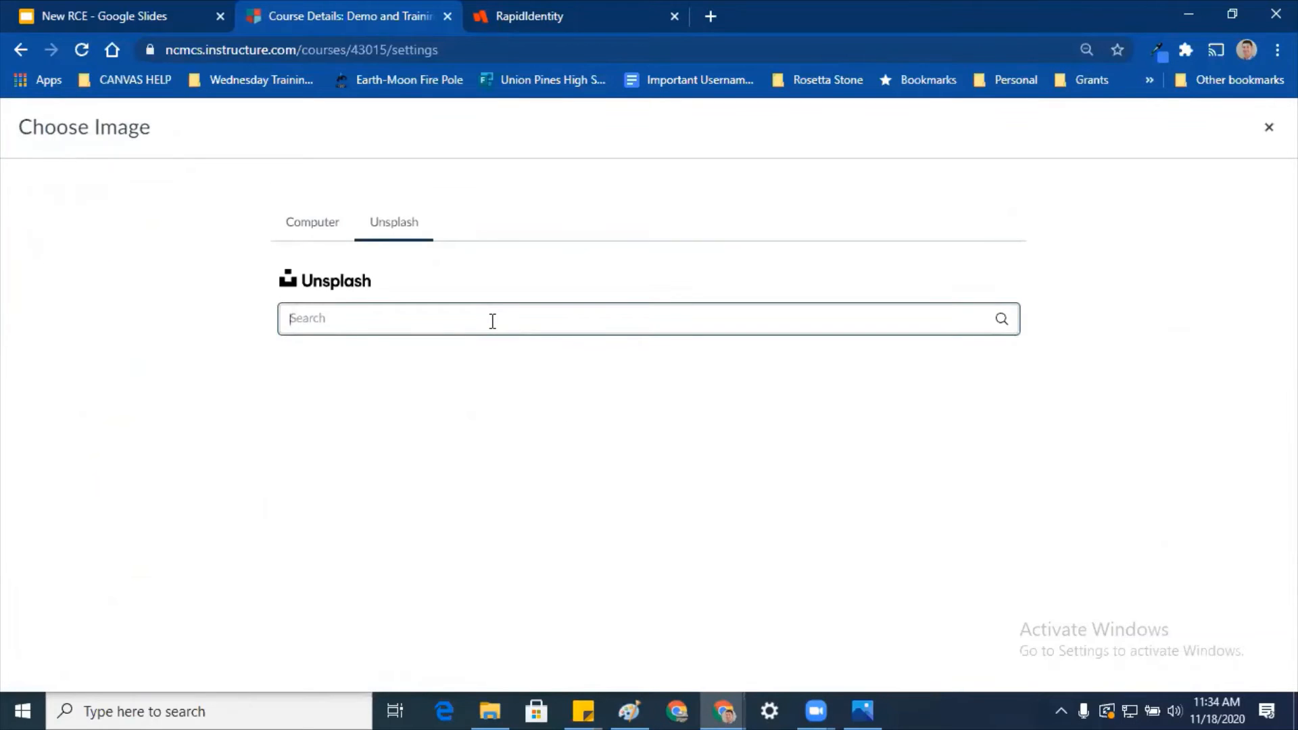
{"action": "type", "text": "christ"}
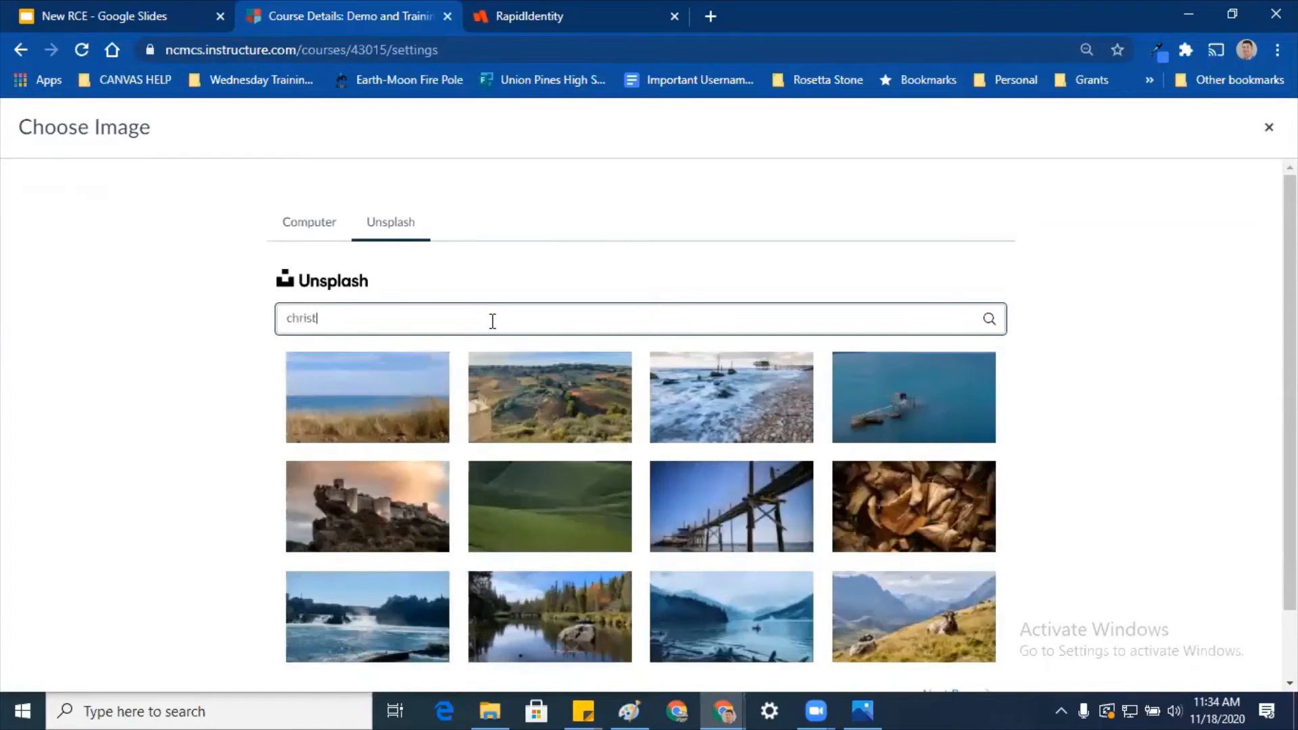
{"action": "type", "text": "mas"}
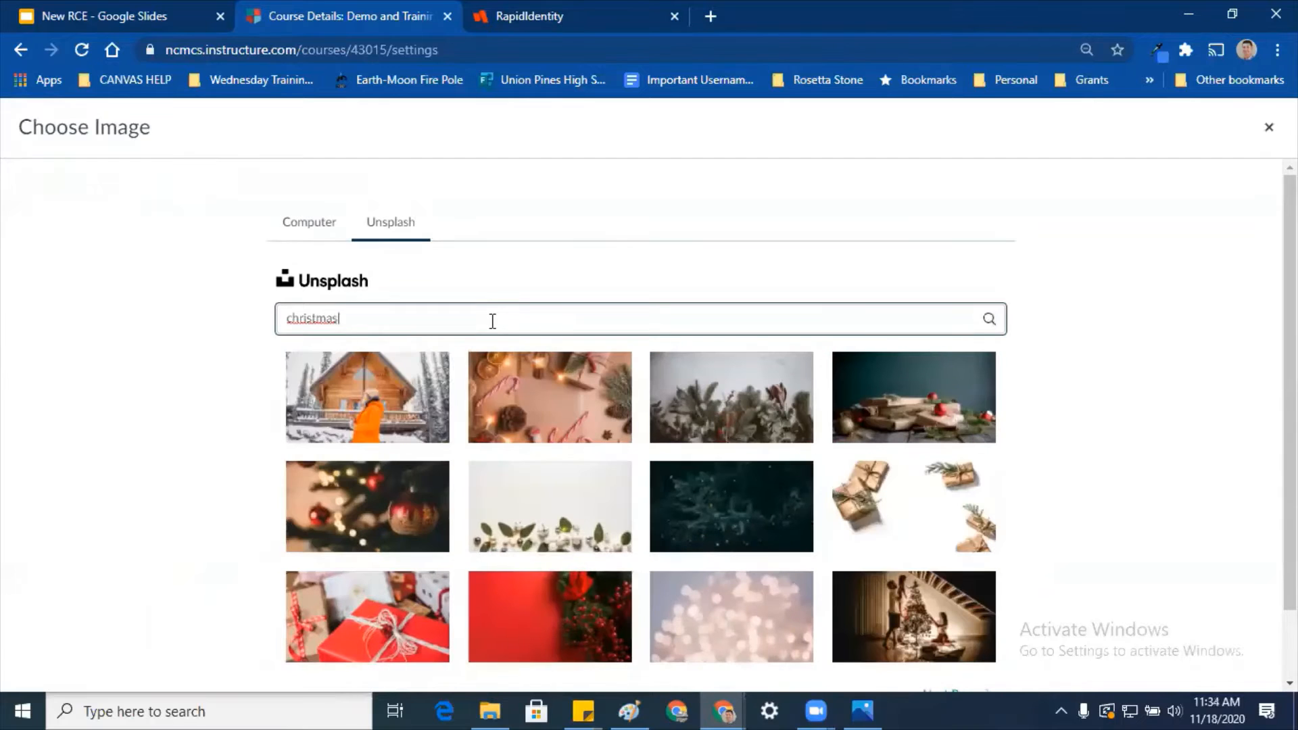
{"action": "left_click", "coordinate": [900, 421]}
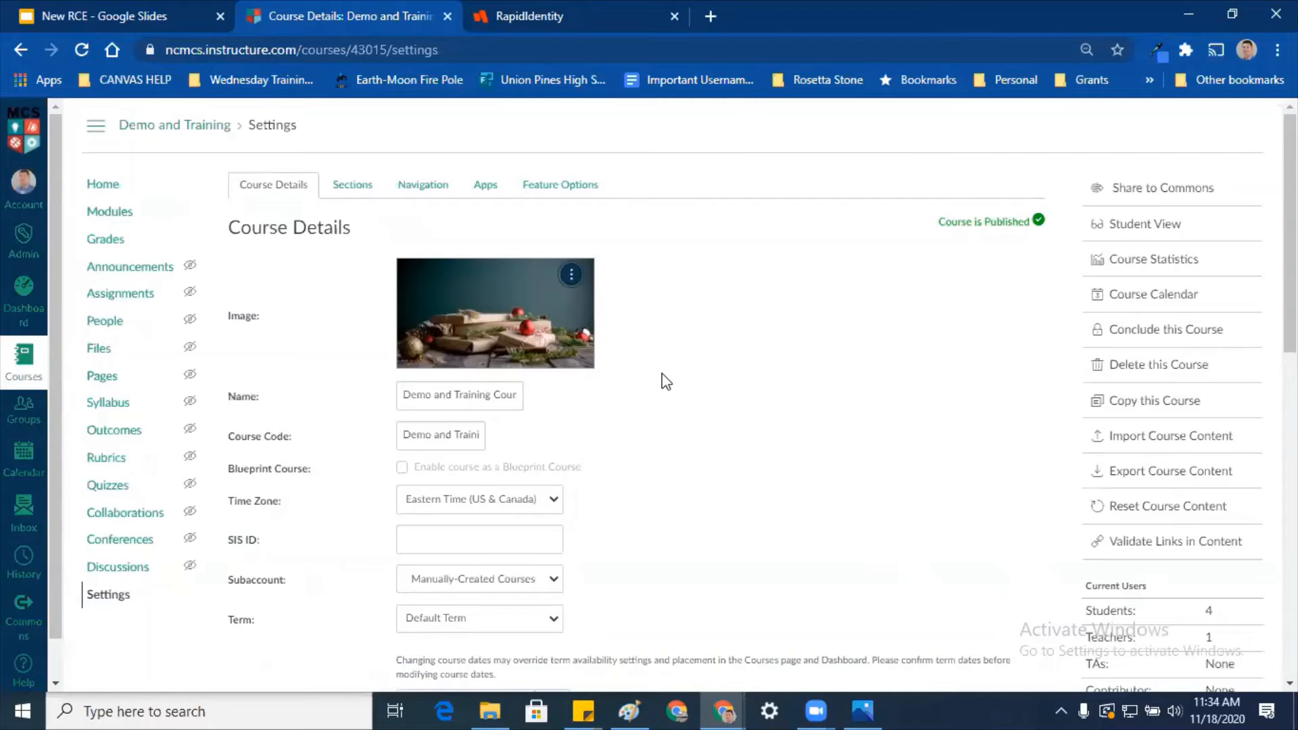
{"action": "scroll", "coordinate": [750, 394], "scroll_direction": "down", "scroll_amount": 10}
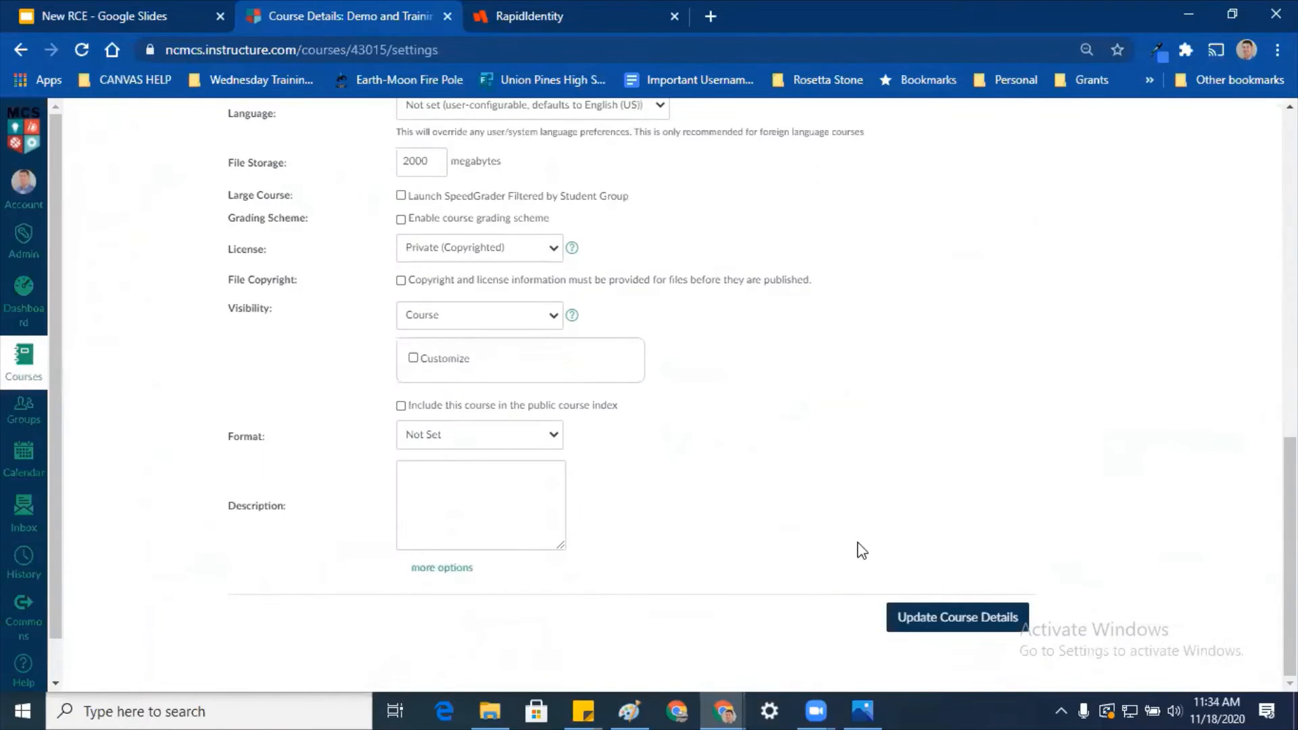
{"action": "scroll", "coordinate": [658, 521], "scroll_direction": "up", "scroll_amount": 10}
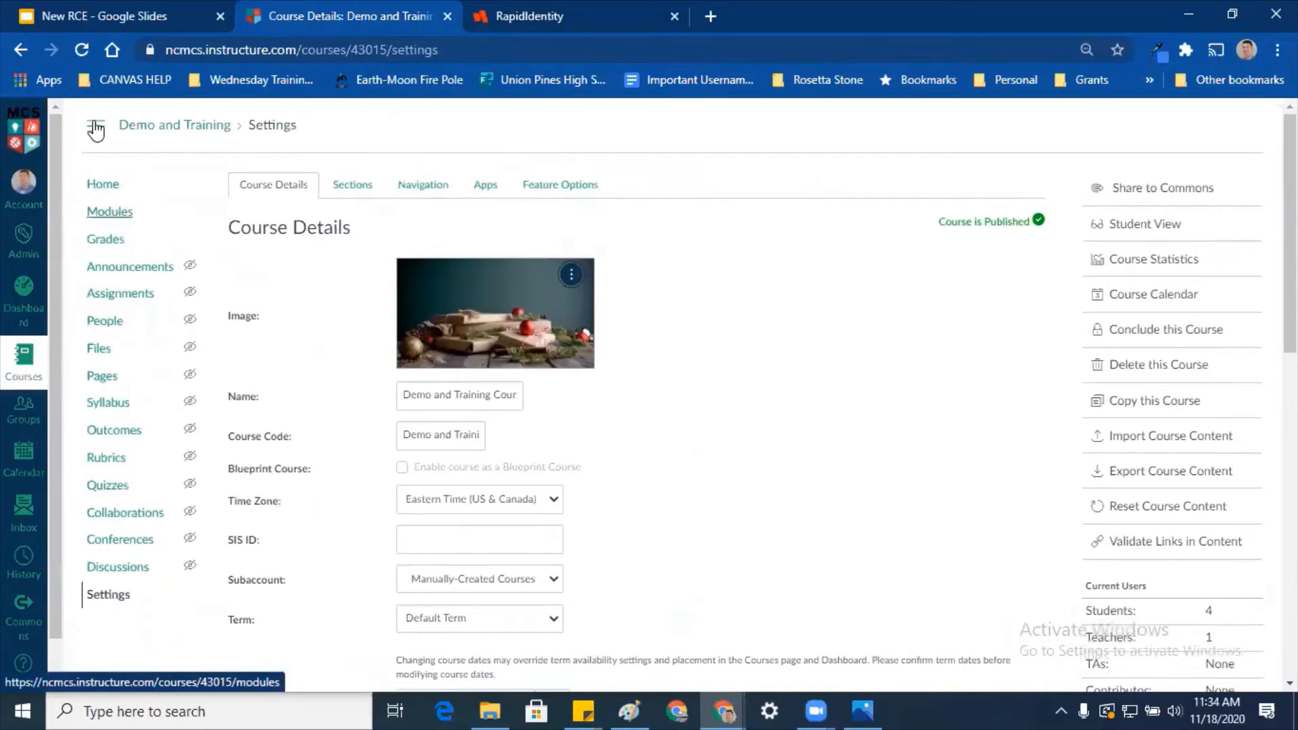
Step: Return to editing New RCE DEMO and delete the Christmas image under Getting Started Directions
{"action": "right_click", "coordinate": [20, 49]}
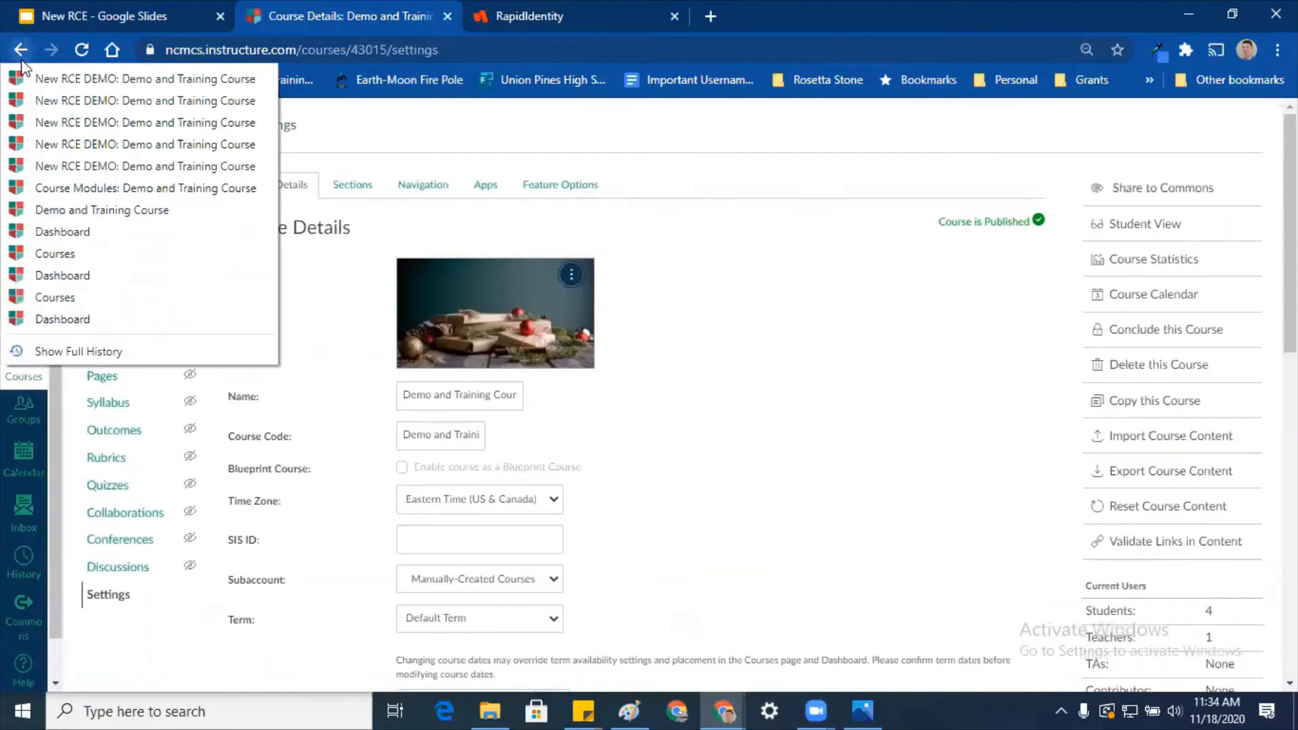
{"action": "left_click", "coordinate": [46, 100]}
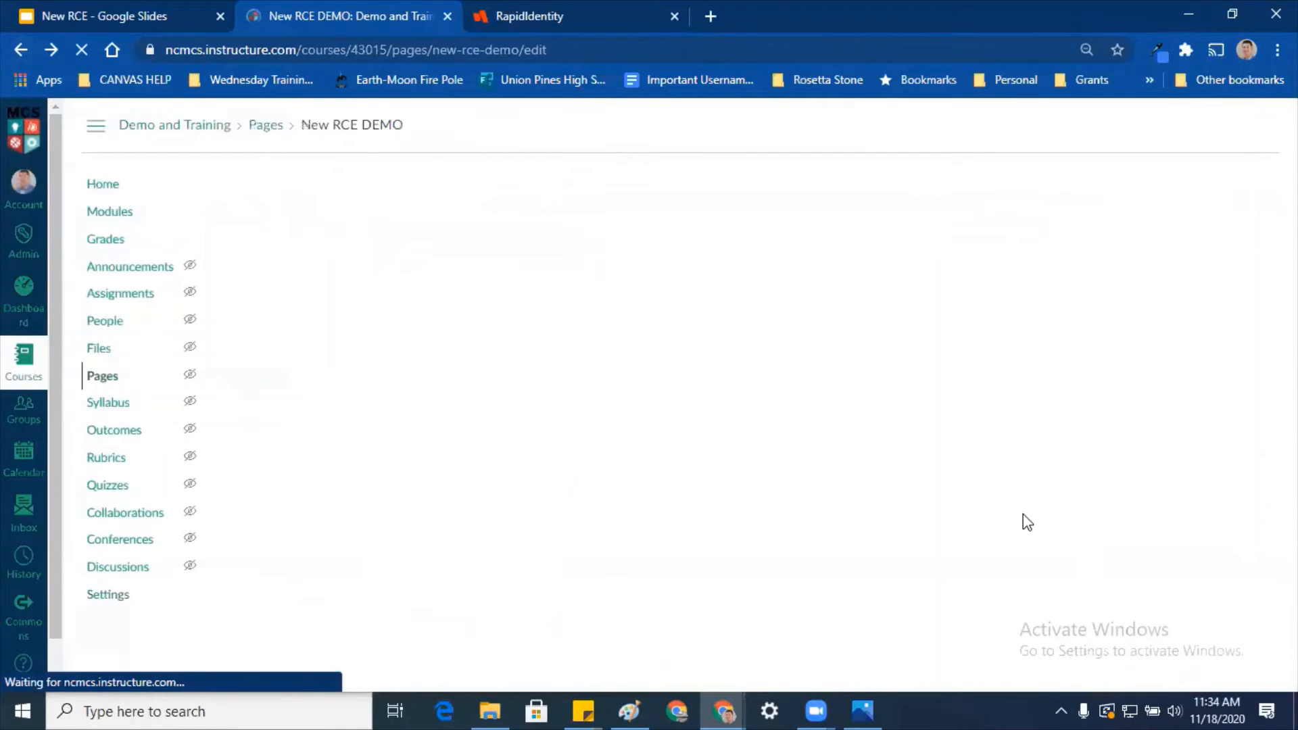
{"action": "scroll", "coordinate": [785, 449], "scroll_direction": "down", "scroll_amount": 4}
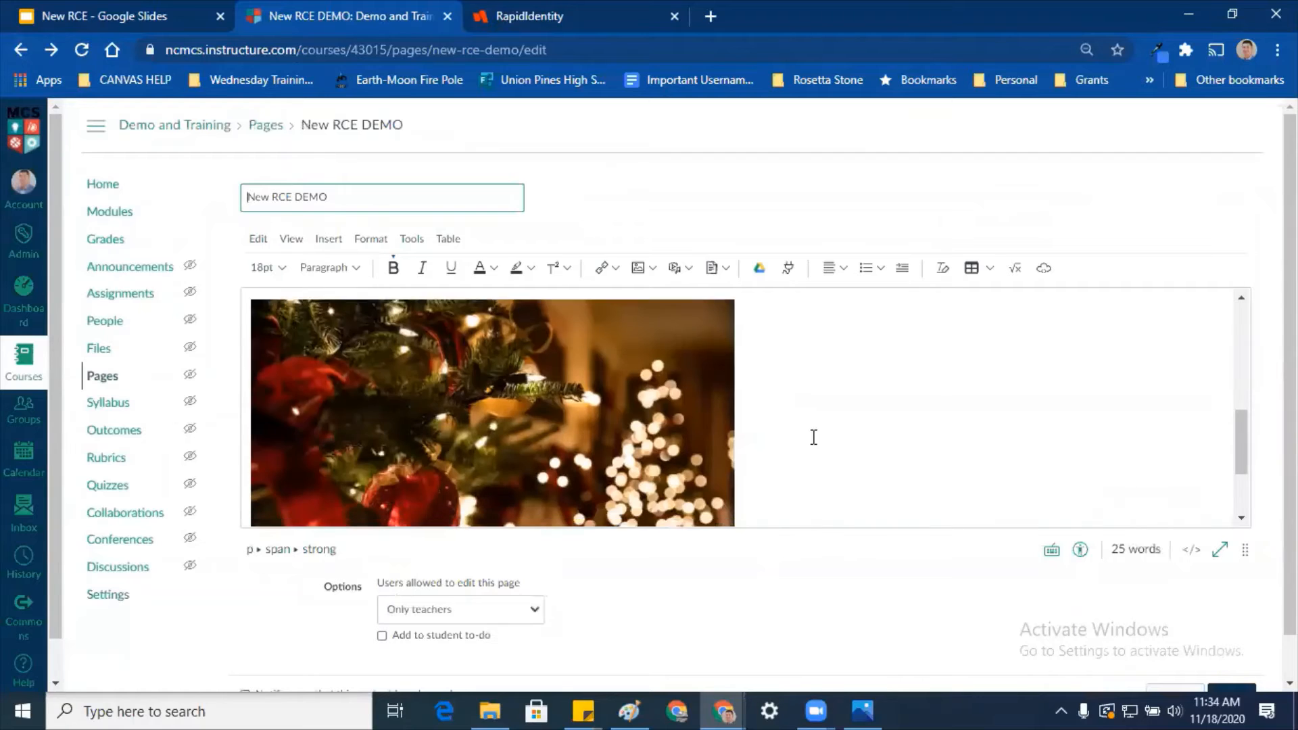
{"action": "left_click", "coordinate": [628, 429]}
{"action": "key", "text": "Delete"}
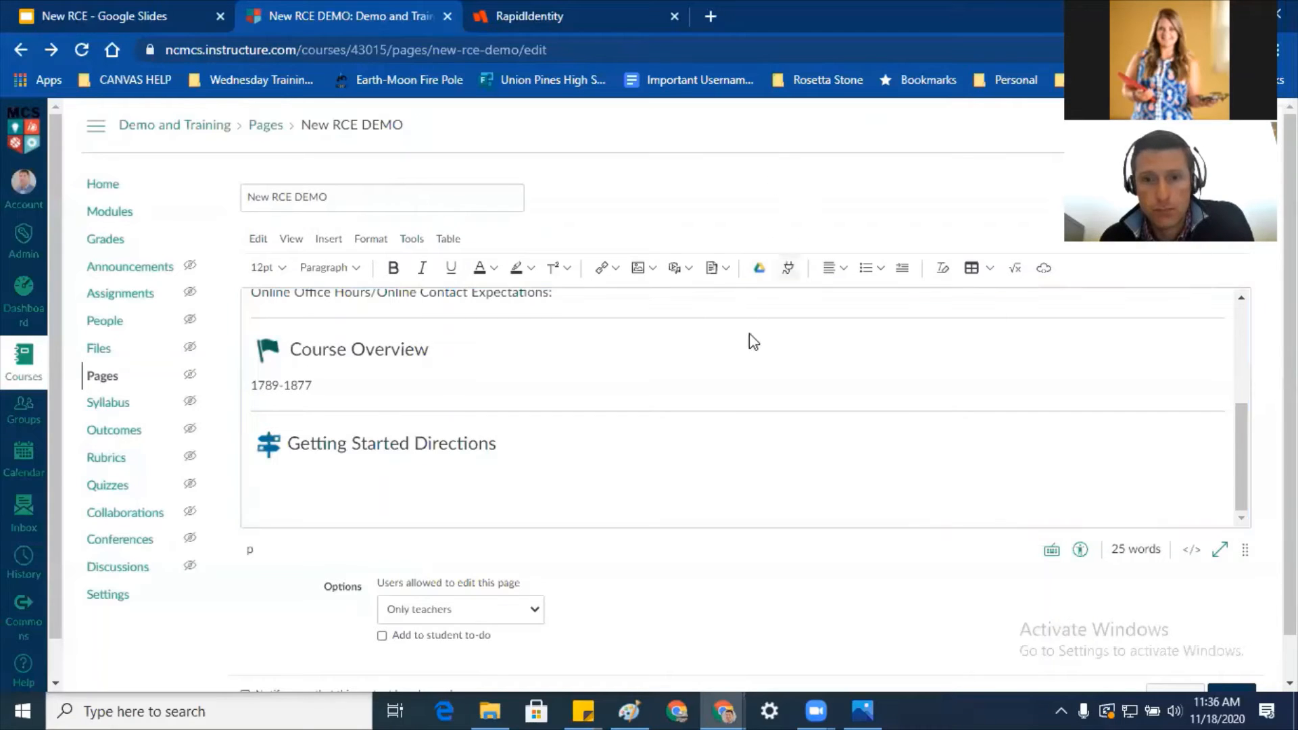
{"action": "left_click", "coordinate": [730, 441]}
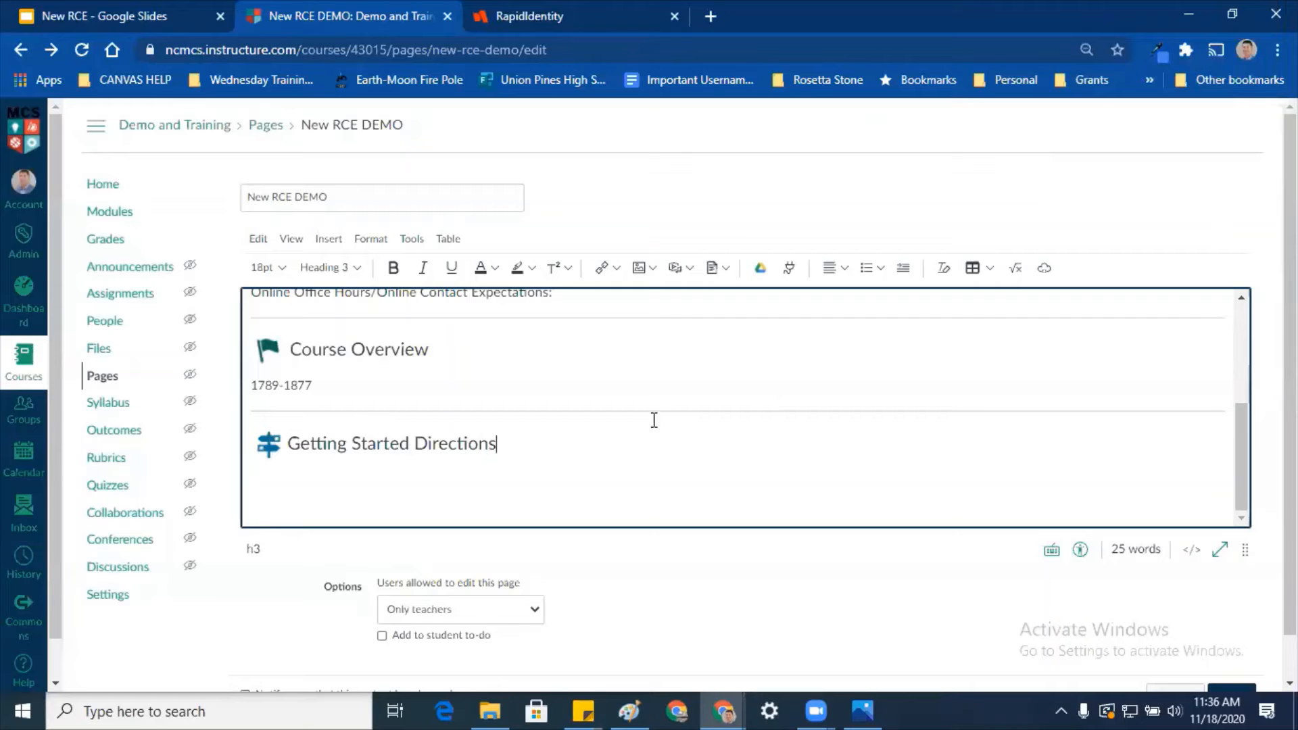
{"action": "left_click", "coordinate": [436, 488]}
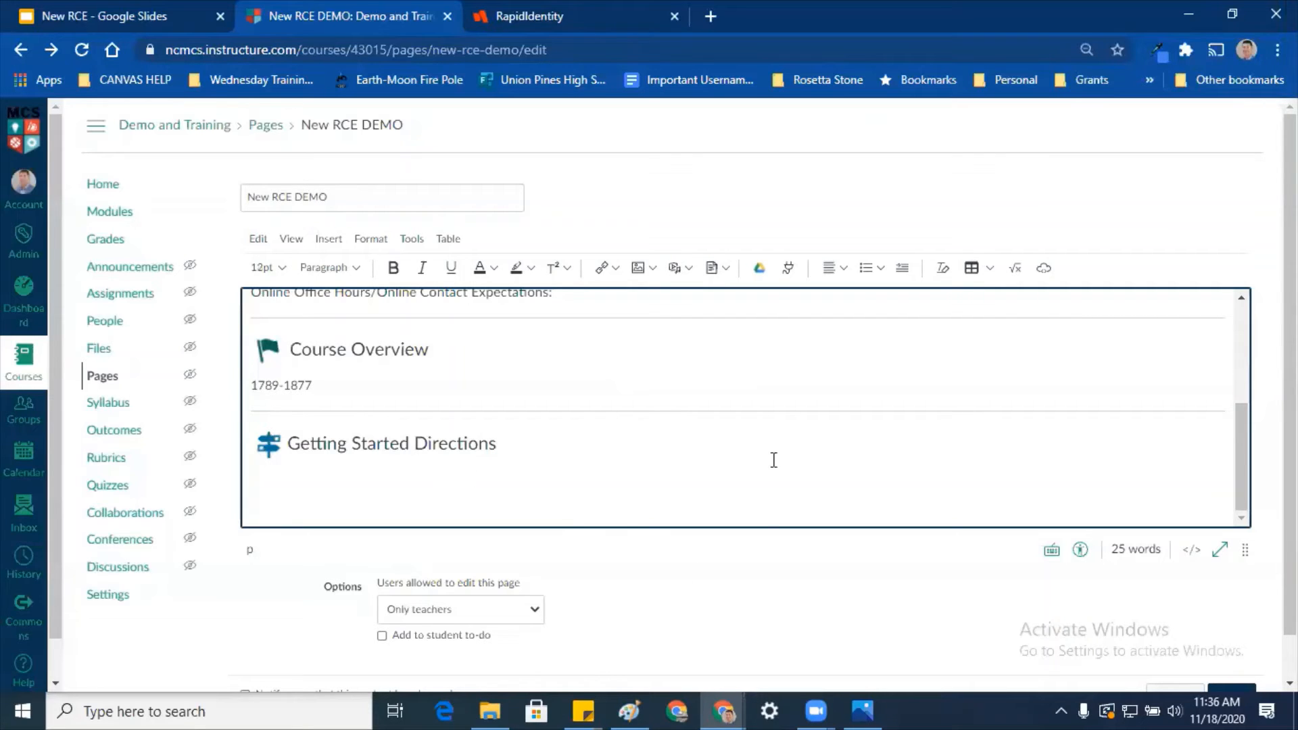
{"action": "left_click", "coordinate": [789, 268]}
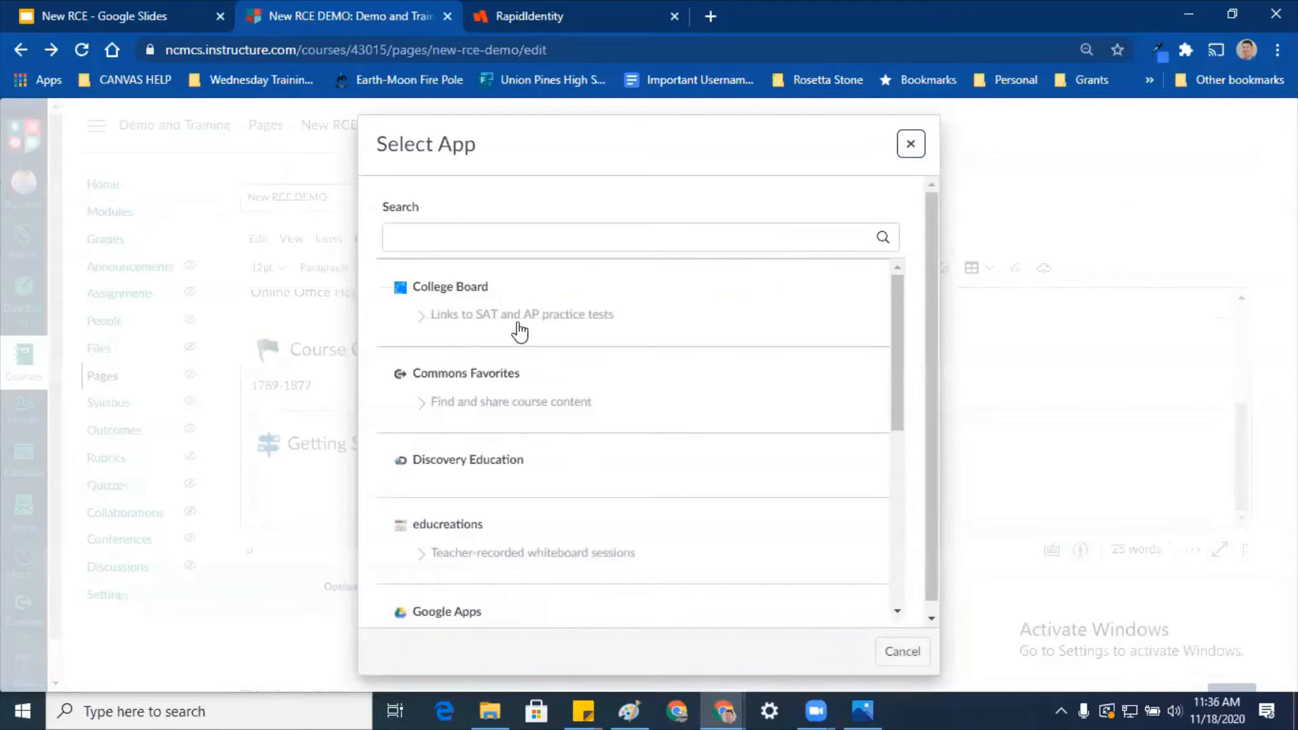
{"action": "scroll", "coordinate": [534, 304], "scroll_direction": "down", "scroll_amount": 5}
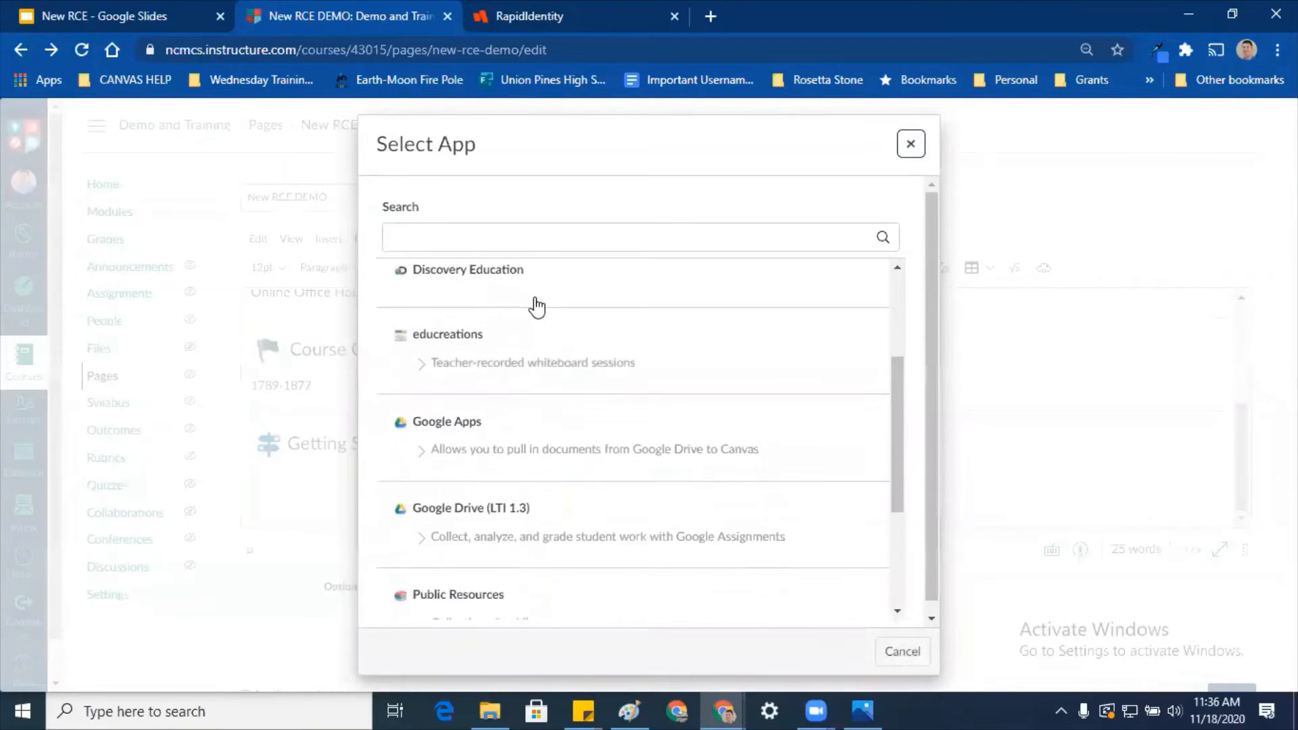
{"action": "scroll", "coordinate": [642, 433], "scroll_direction": "up", "scroll_amount": 1}
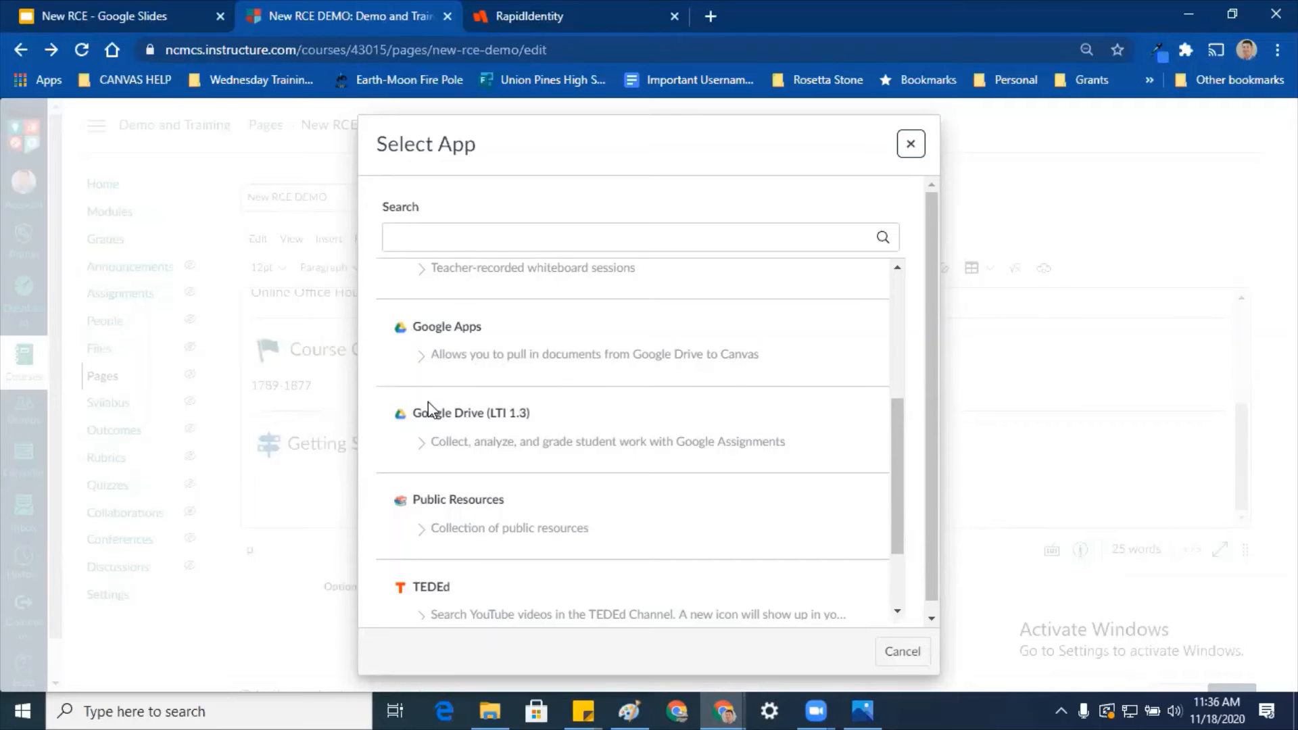
{"action": "scroll", "coordinate": [477, 424], "scroll_direction": "down", "scroll_amount": 3}
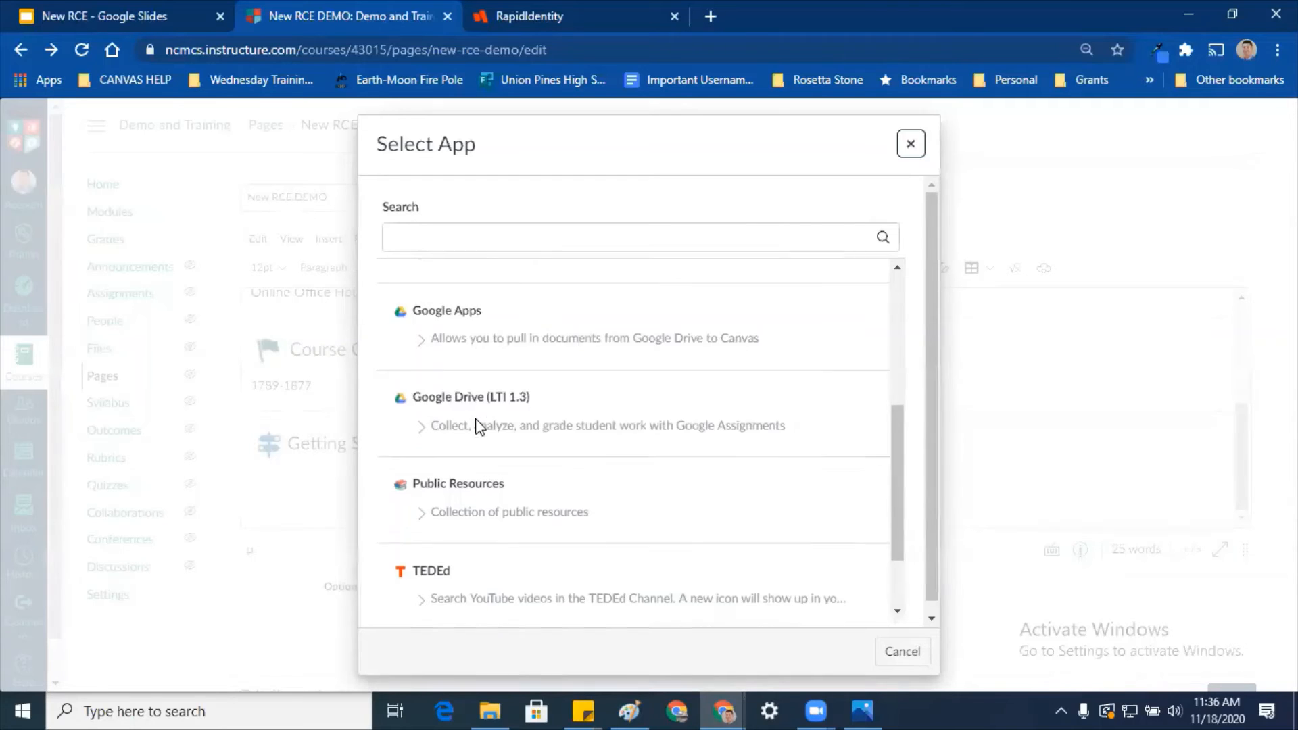
{"action": "scroll", "coordinate": [483, 425], "scroll_direction": "down", "scroll_amount": 2}
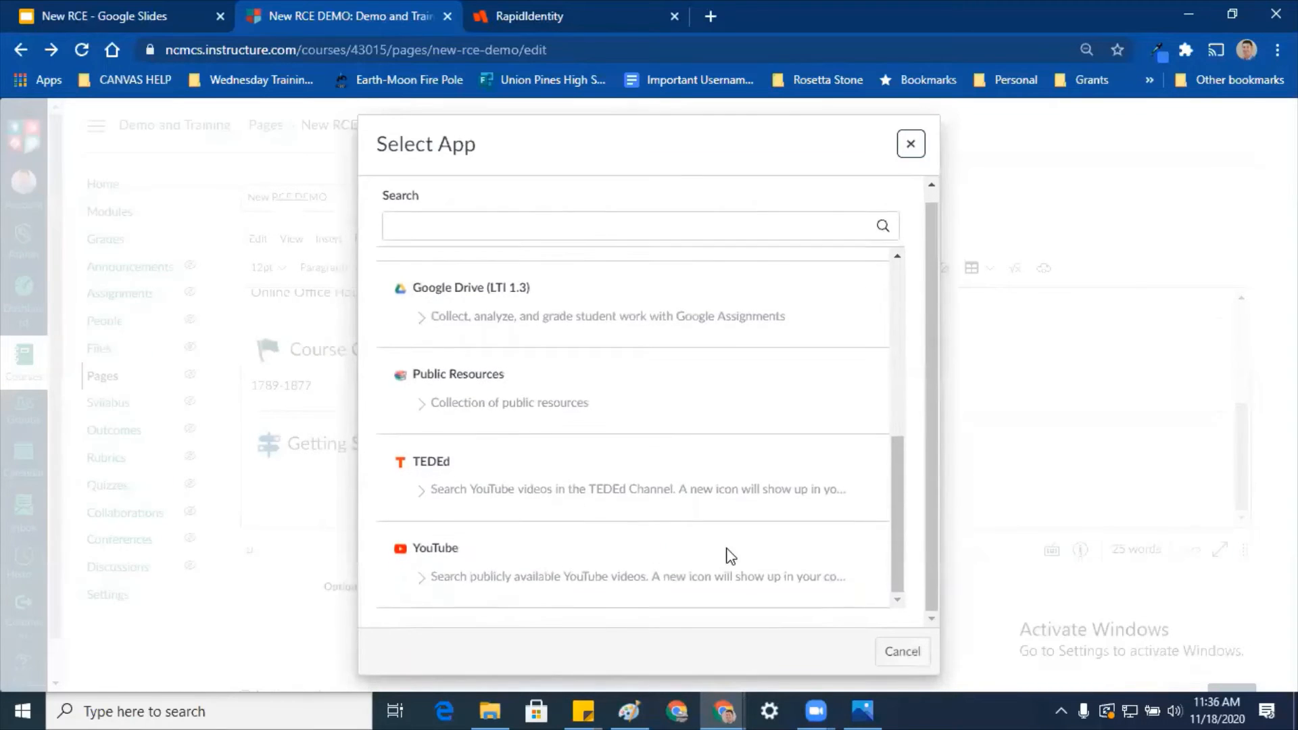
{"action": "left_click", "coordinate": [908, 144]}
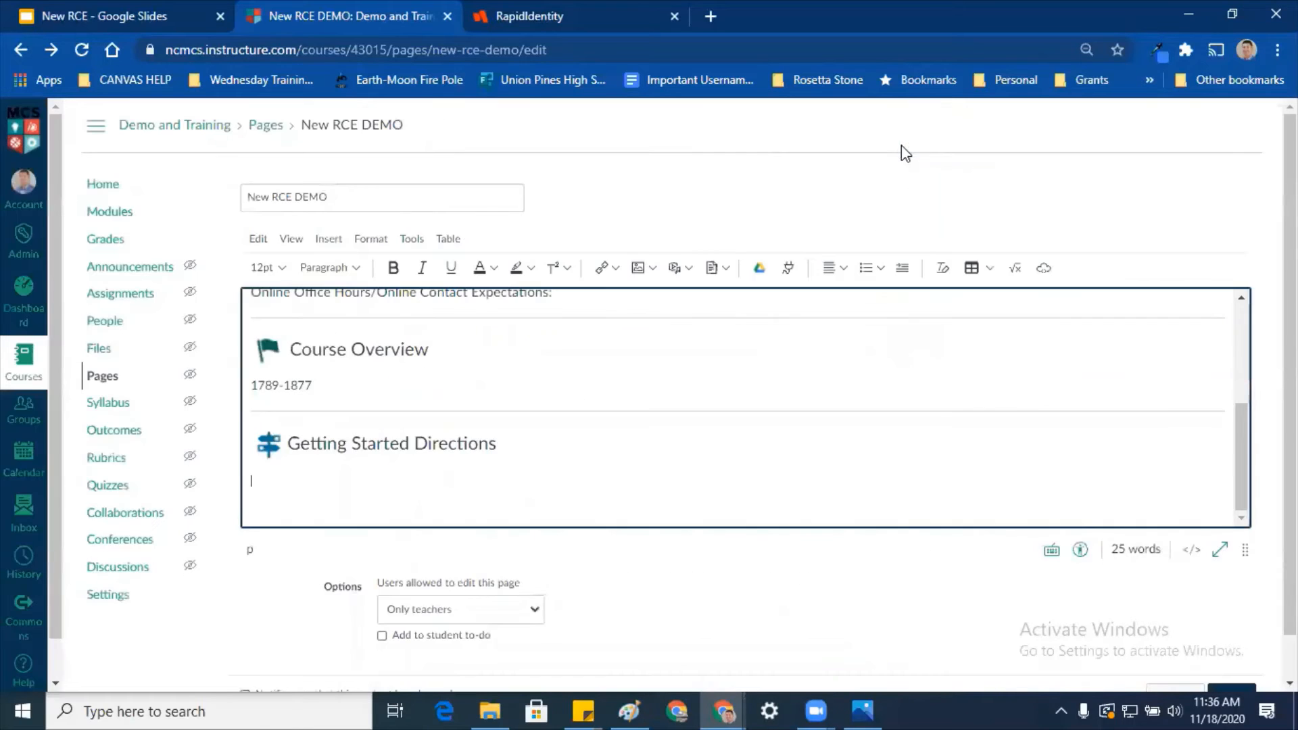
{"action": "left_click", "coordinate": [1044, 269]}
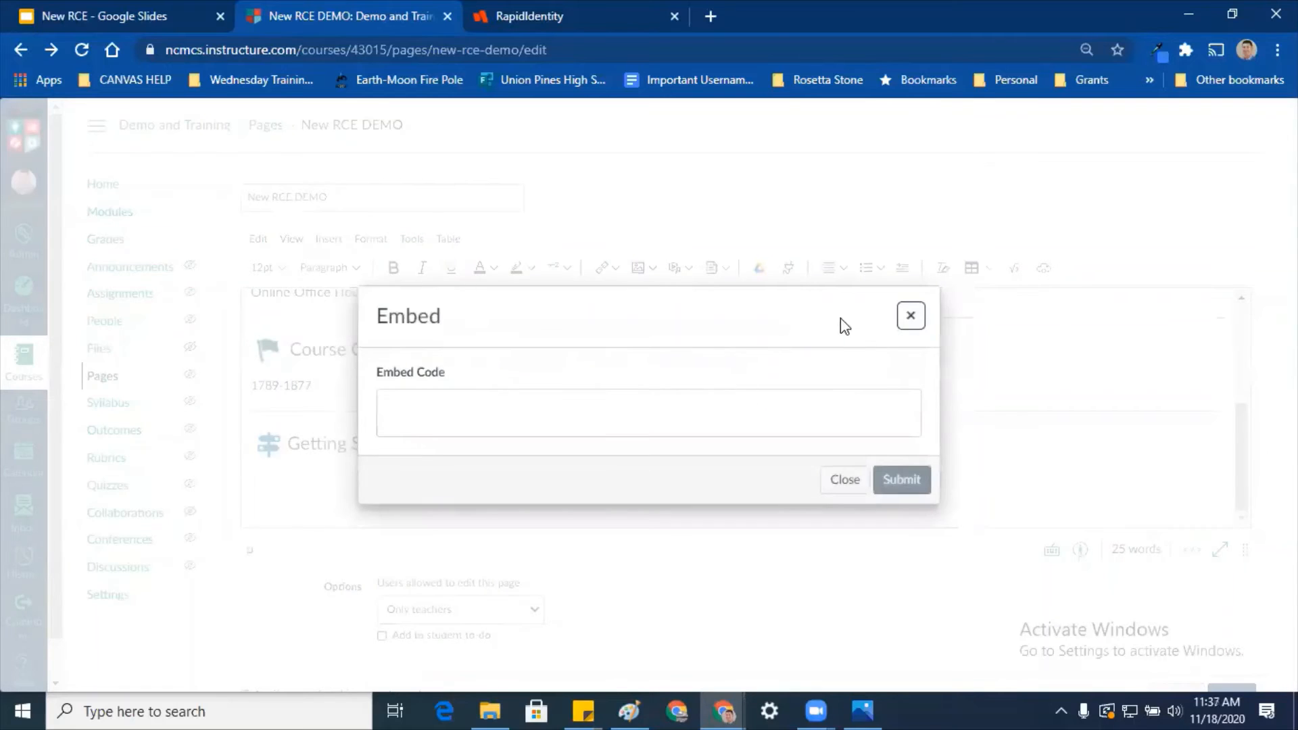
{"action": "left_click", "coordinate": [913, 315]}
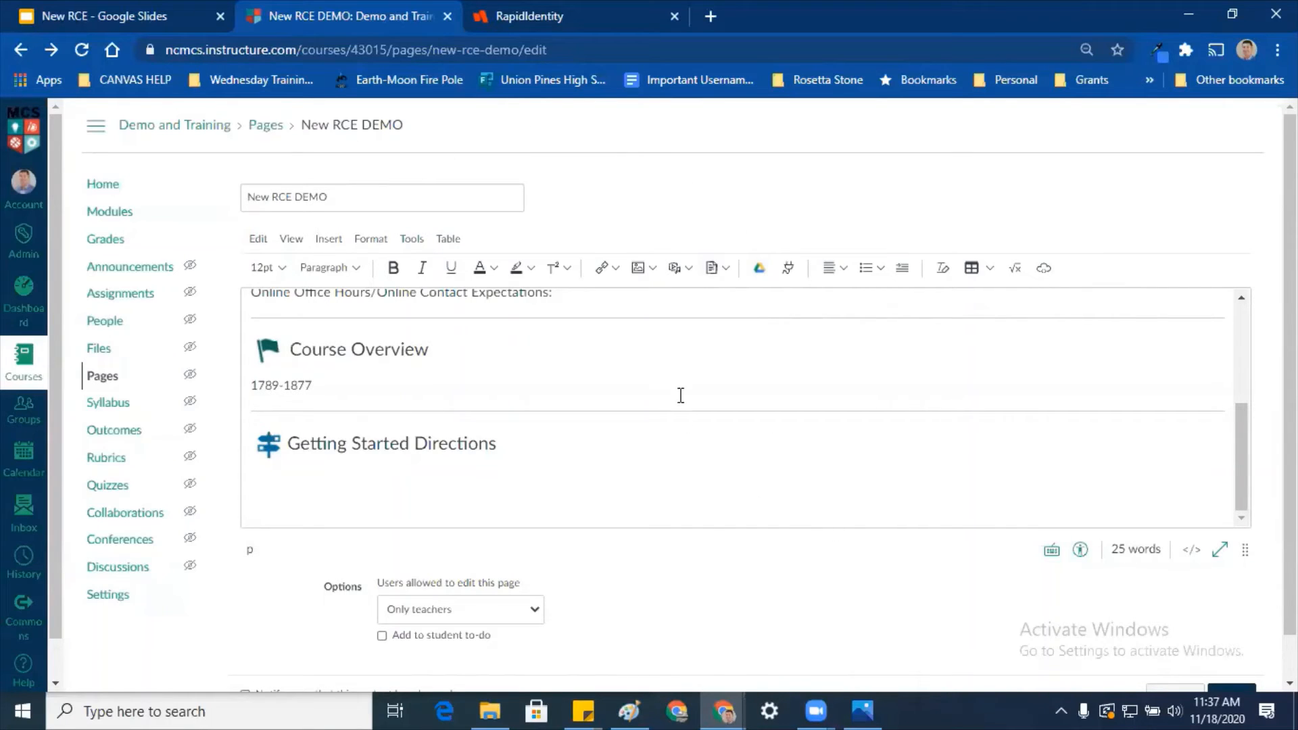
{"action": "left_click", "coordinate": [704, 499]}
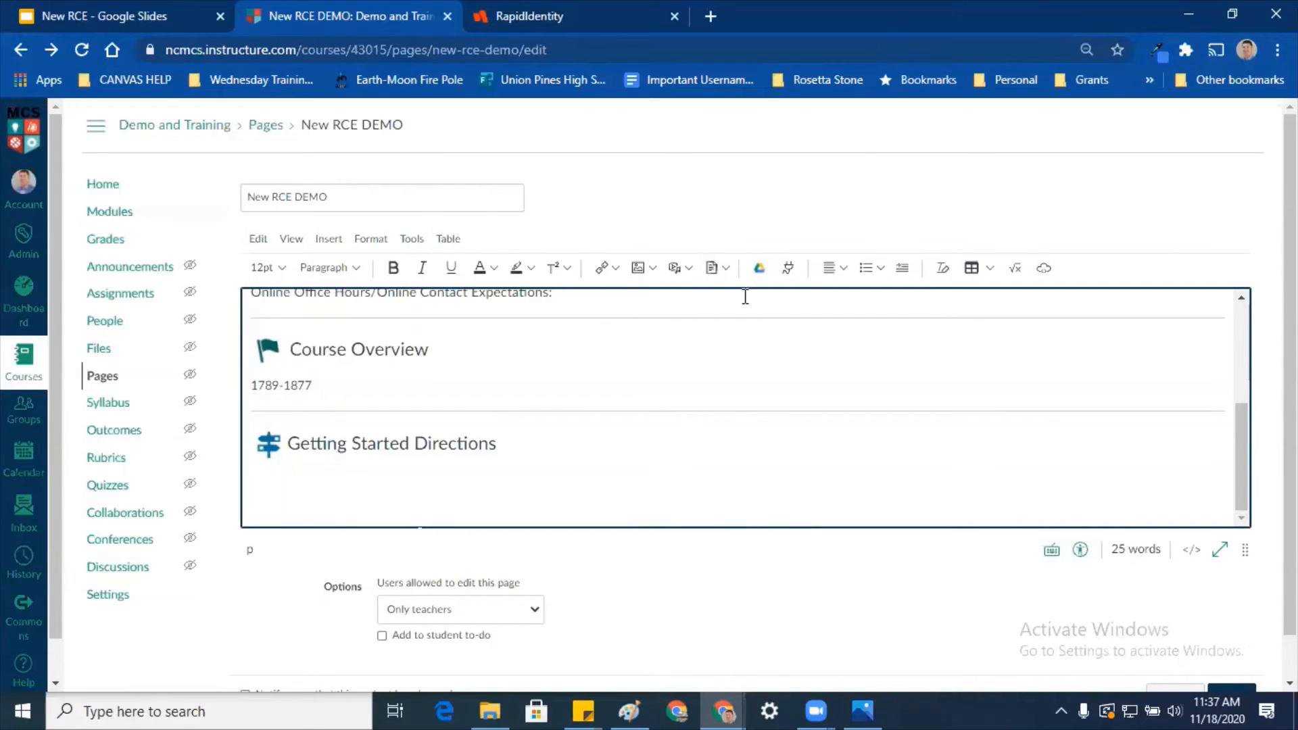
{"action": "left_click", "coordinate": [601, 267]}
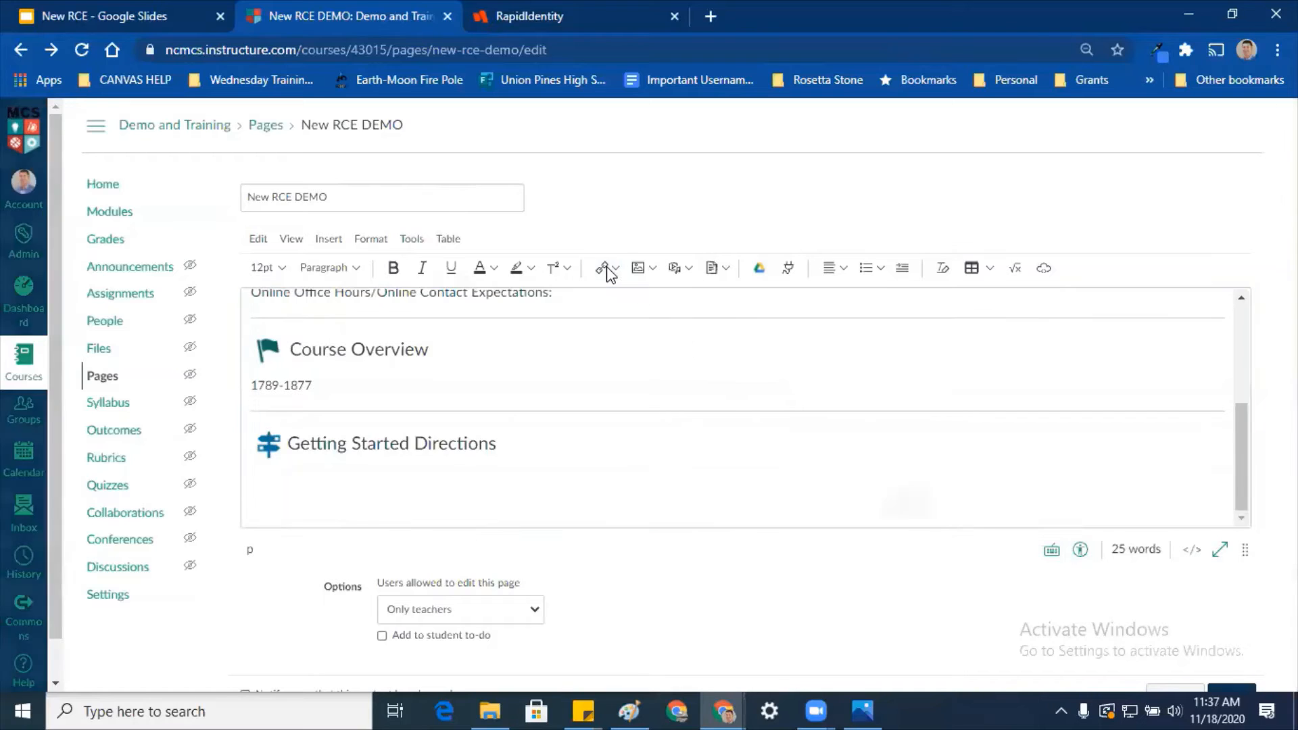
{"action": "left_click", "coordinate": [648, 379]}
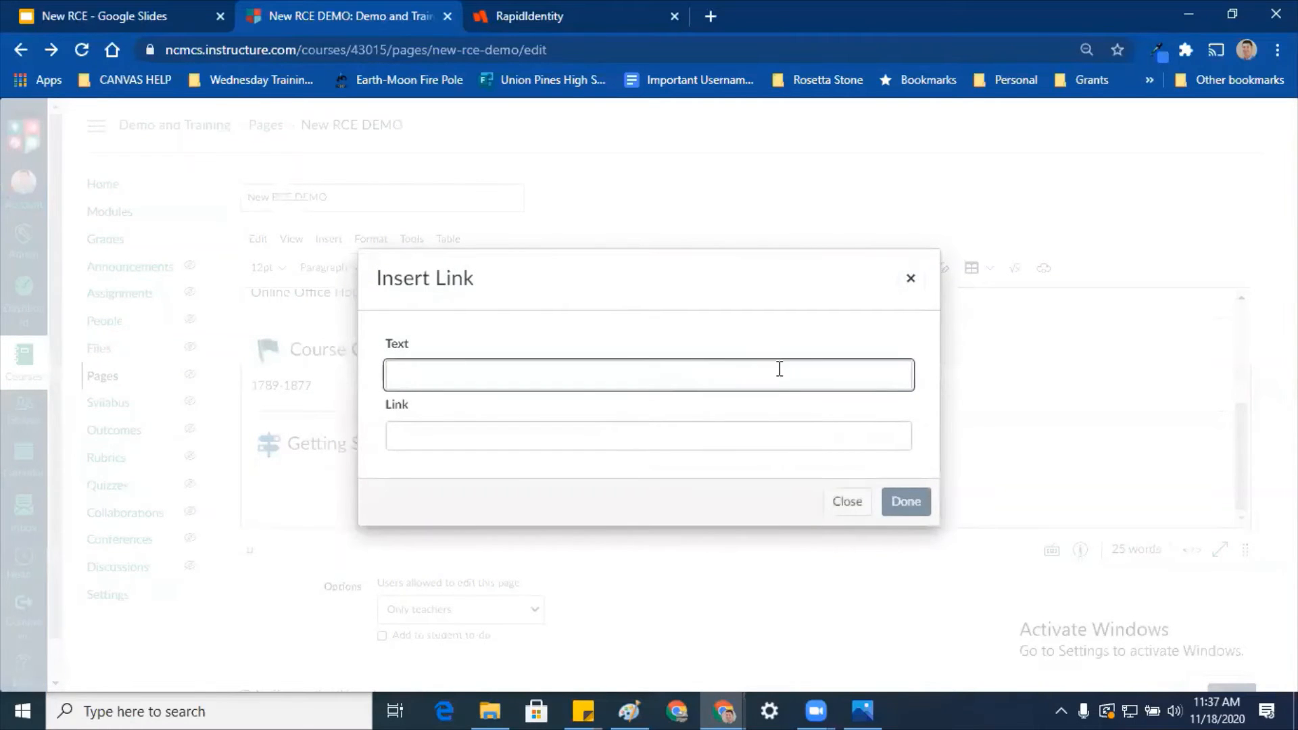
{"action": "key", "text": "Escape"}
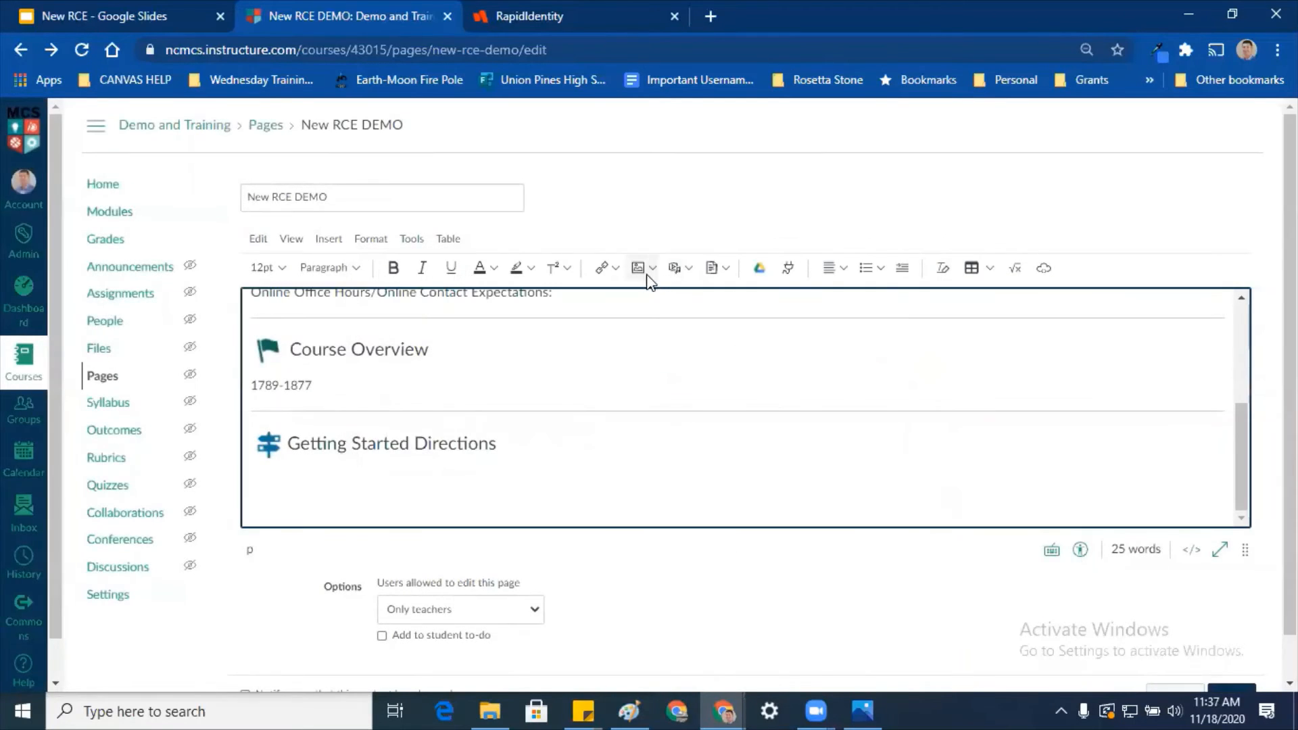
{"action": "left_click", "coordinate": [602, 268]}
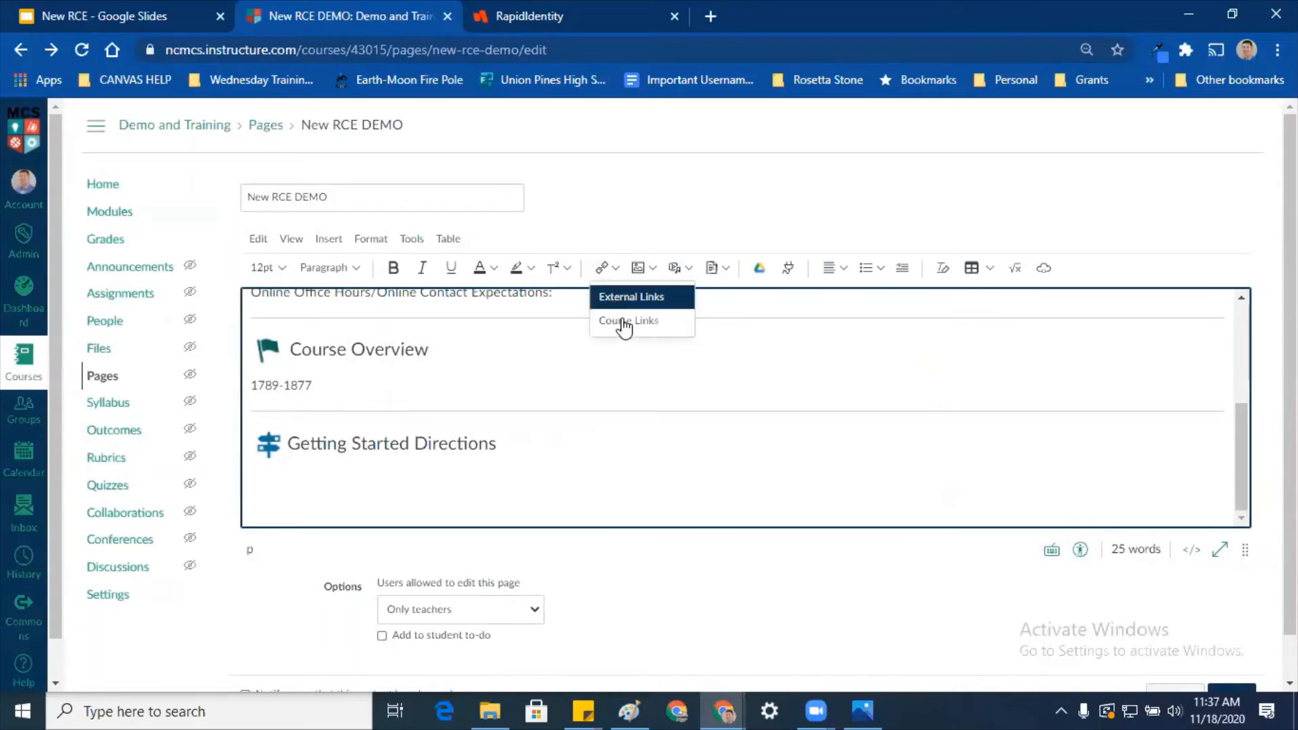
{"action": "left_click", "coordinate": [674, 300]}
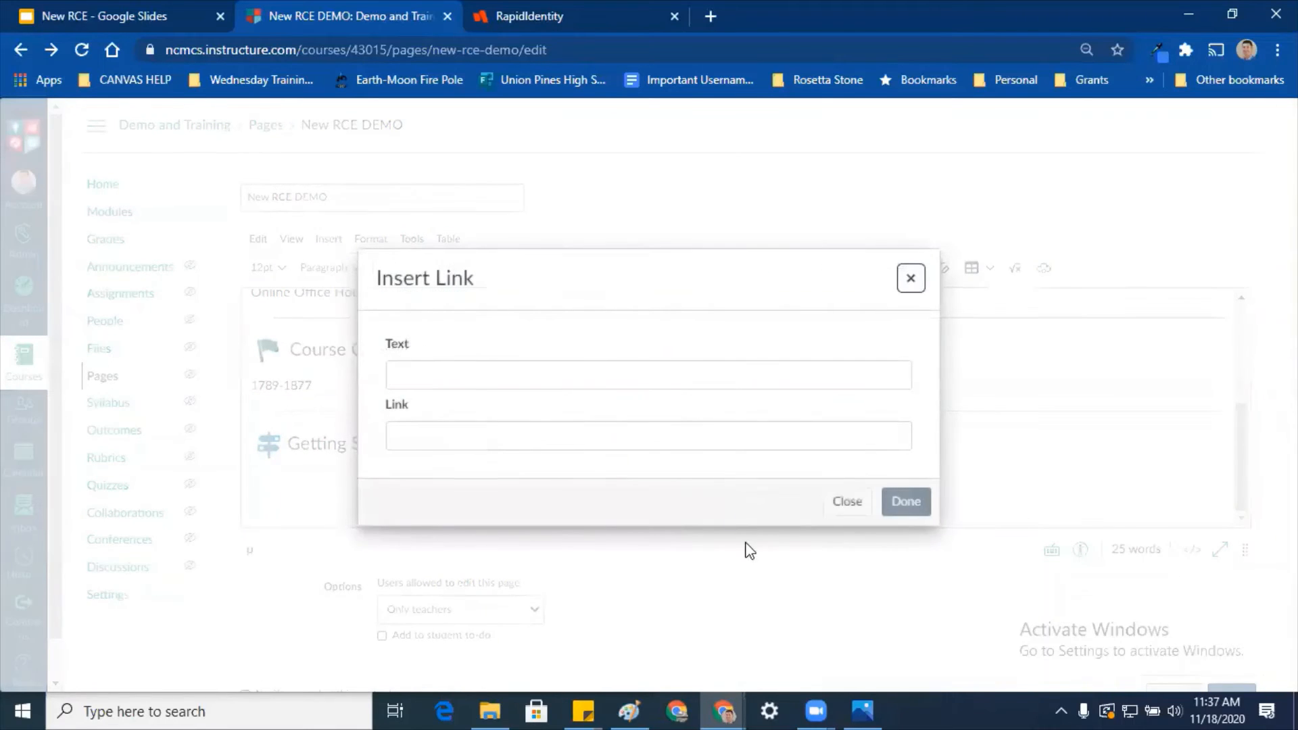
{"action": "left_click", "coordinate": [509, 374]}
{"action": "type", "text": "LInk ht"}
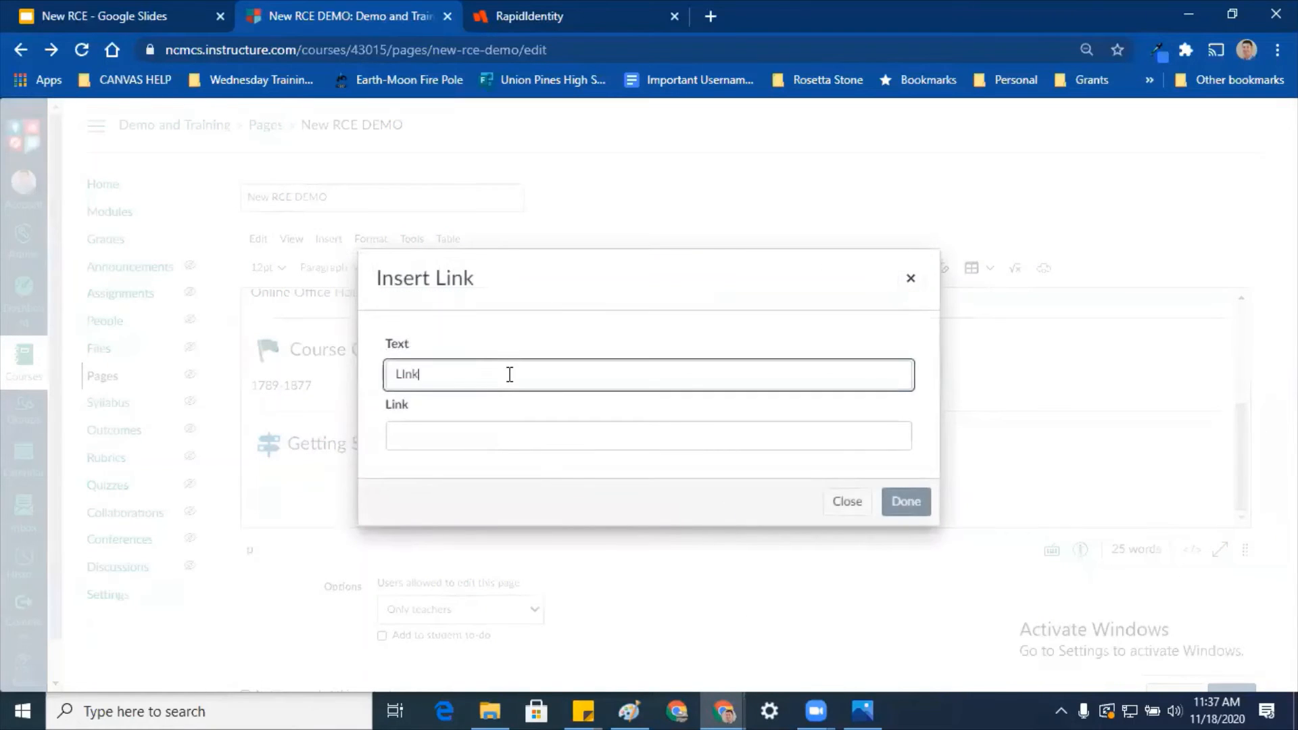
{"action": "key", "text": "BackSpace"}
{"action": "key", "text": "BackSpace"}
{"action": "key", "text": "BackSpace"}
{"action": "type", "text": "nk to CNN"}
{"action": "key", "text": "Tab"}
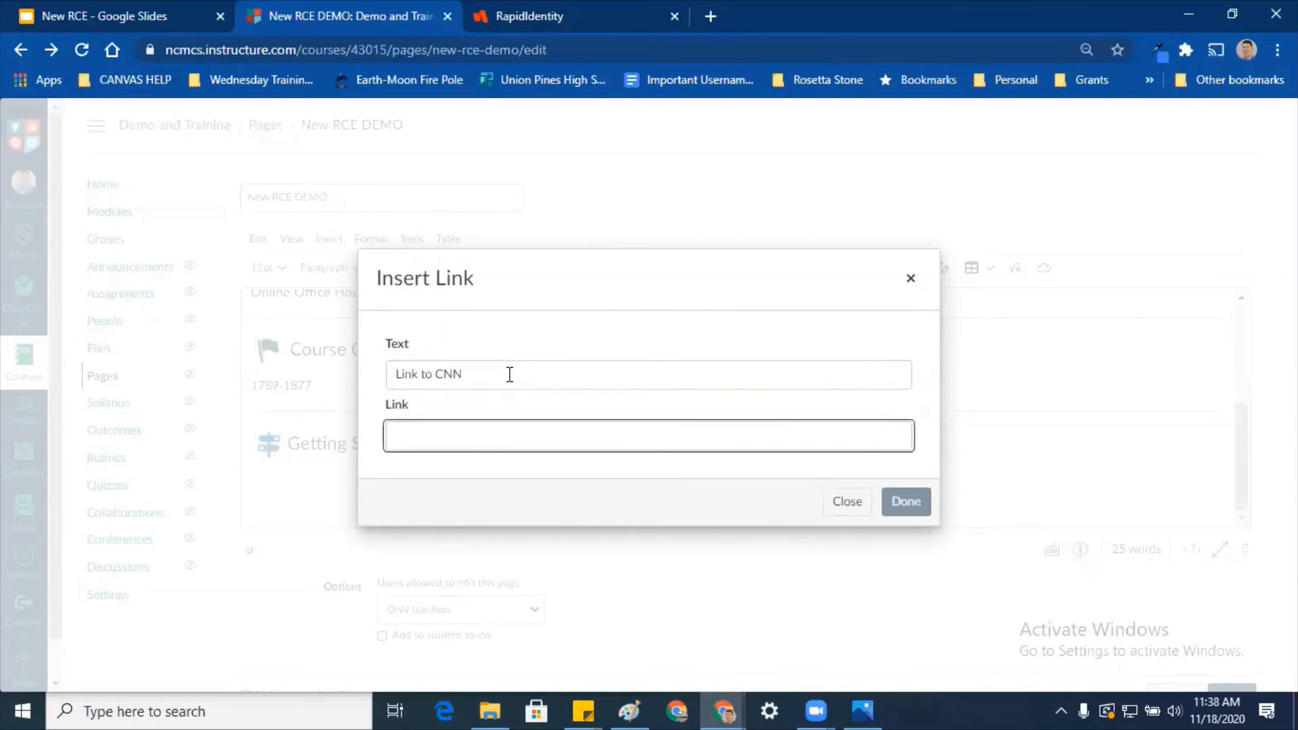
{"action": "type", "text": "www.cnn."}
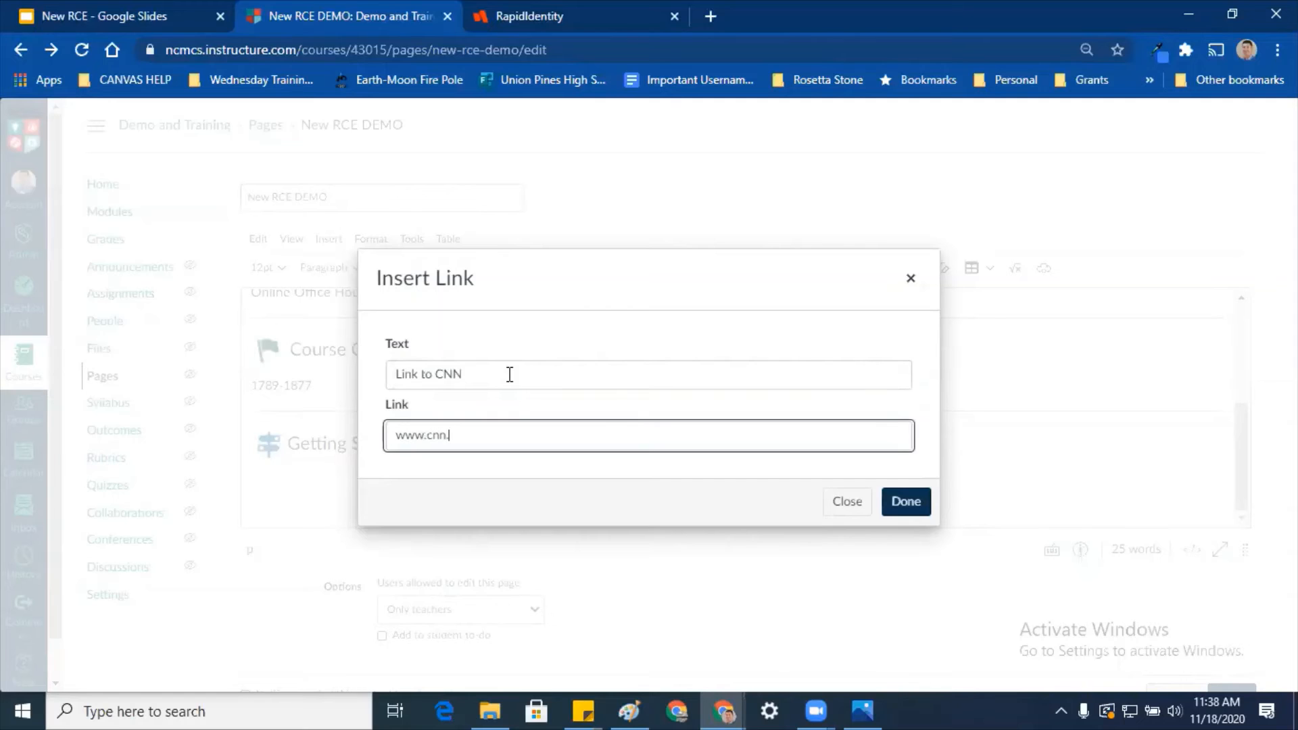
{"action": "type", "text": "com"}
{"action": "key", "text": "Return"}
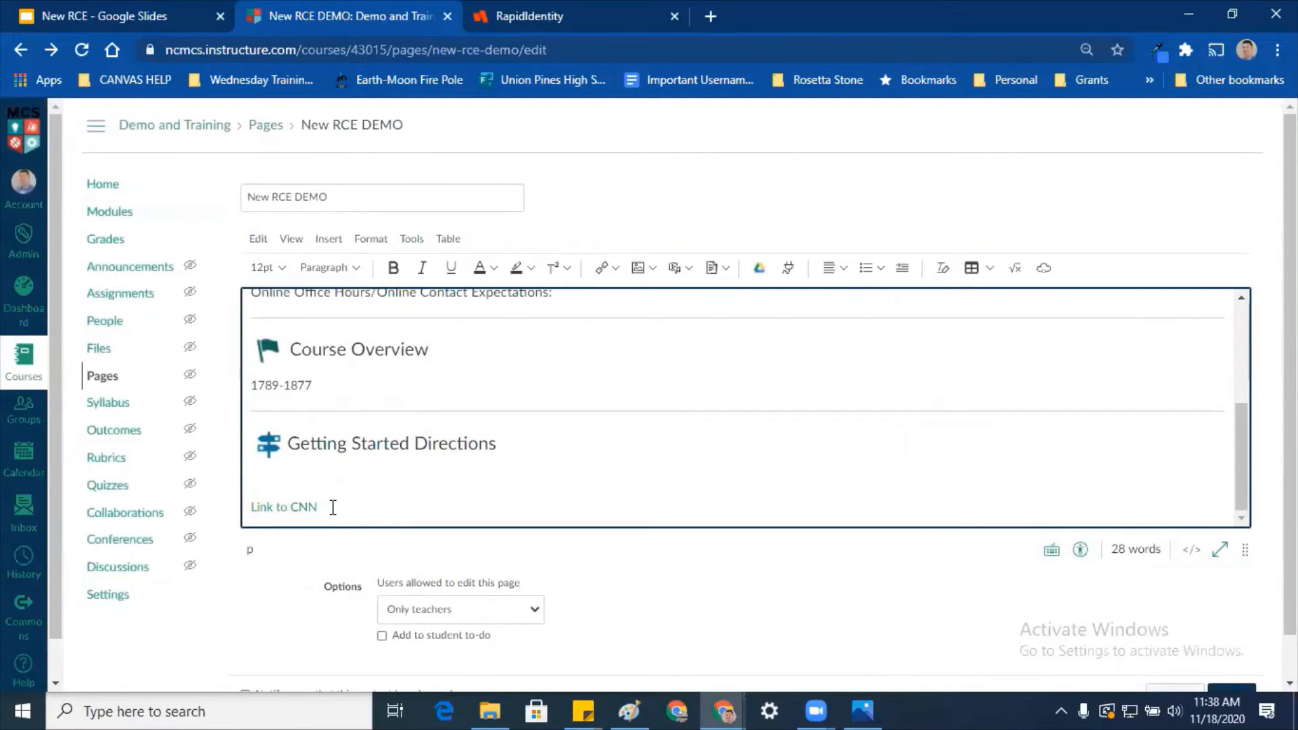
{"action": "key", "text": "Return"}
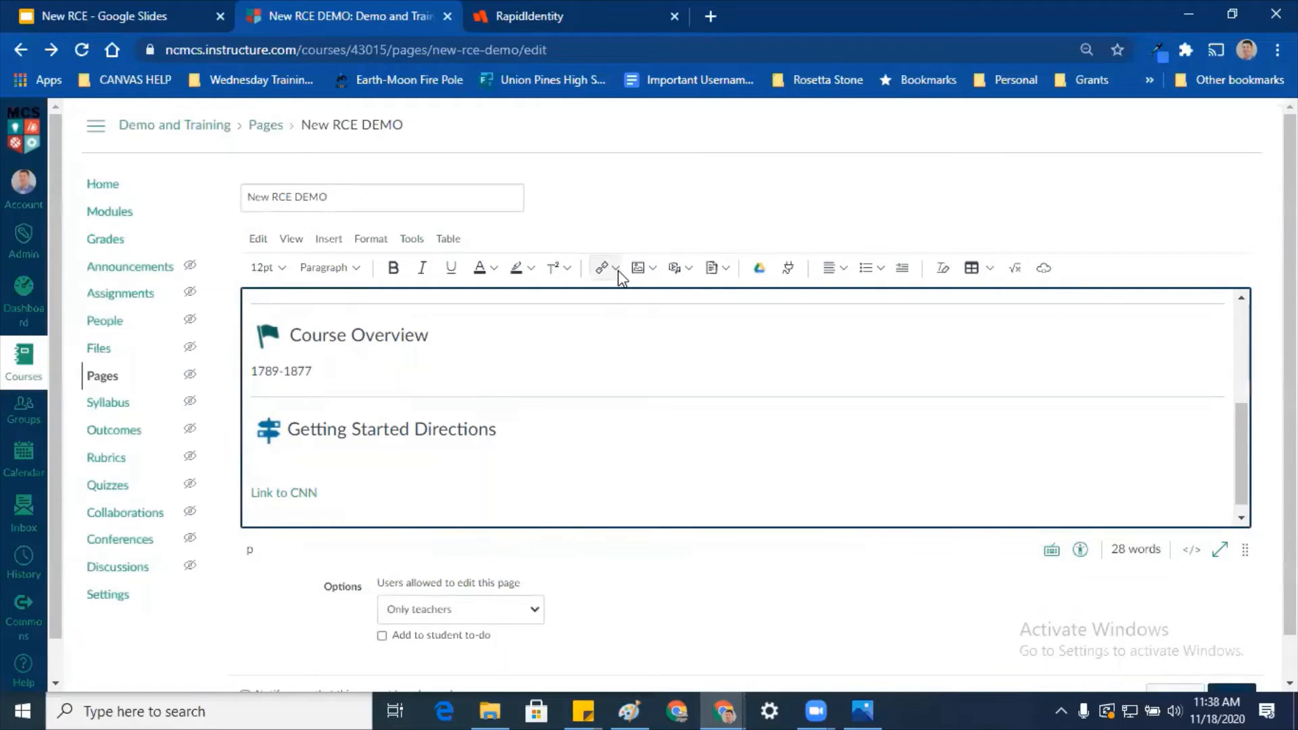
Step: Type 'Today's Work' and link it to the Ed Puzzle Moon assignment
{"action": "type", "text": "Today's Wor"}
{"action": "key", "text": "shift+Left"}
{"action": "key", "text": "shift+Left"}
{"action": "key", "text": "shift+Left"}
{"action": "key", "text": "shift+Left"}
{"action": "key", "text": "shift+Left"}
{"action": "key", "text": "shift+Left"}
{"action": "key", "text": "shift+Left"}
{"action": "key", "text": "shift+Left"}
{"action": "key", "text": "shift+Left"}
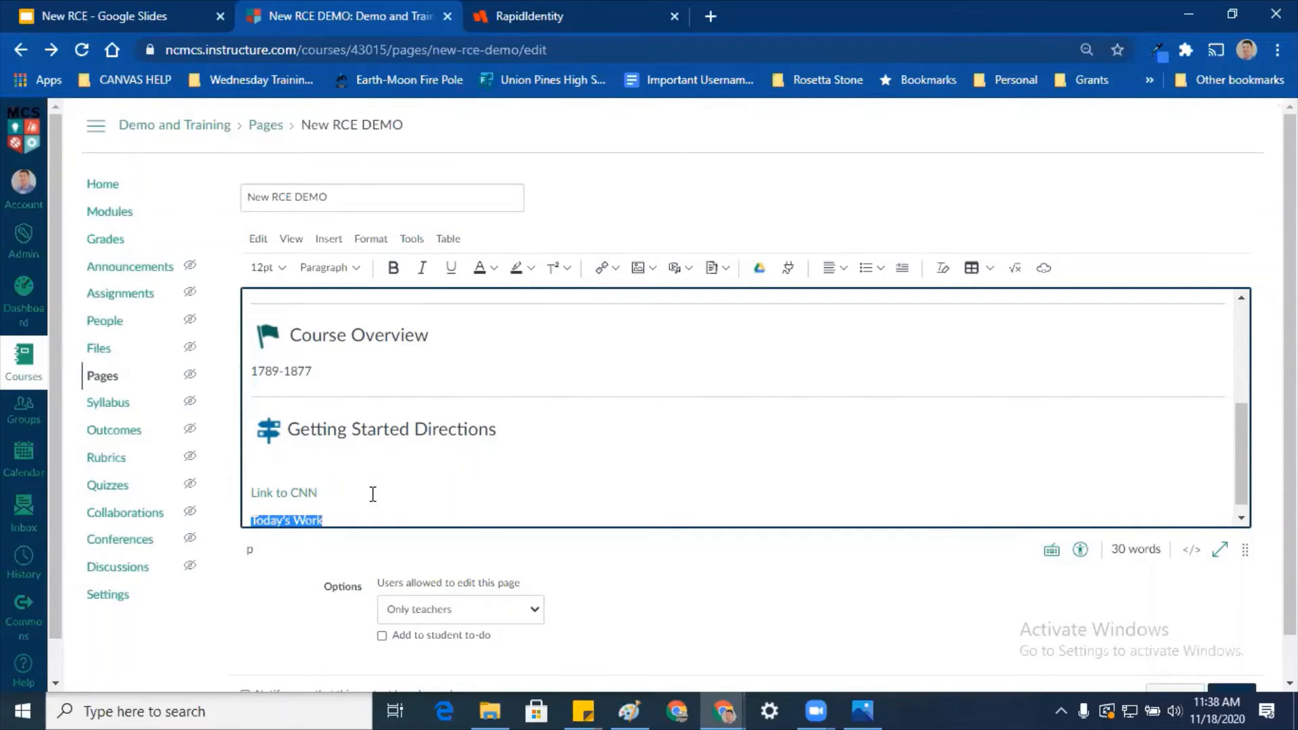
{"action": "left_click", "coordinate": [607, 268]}
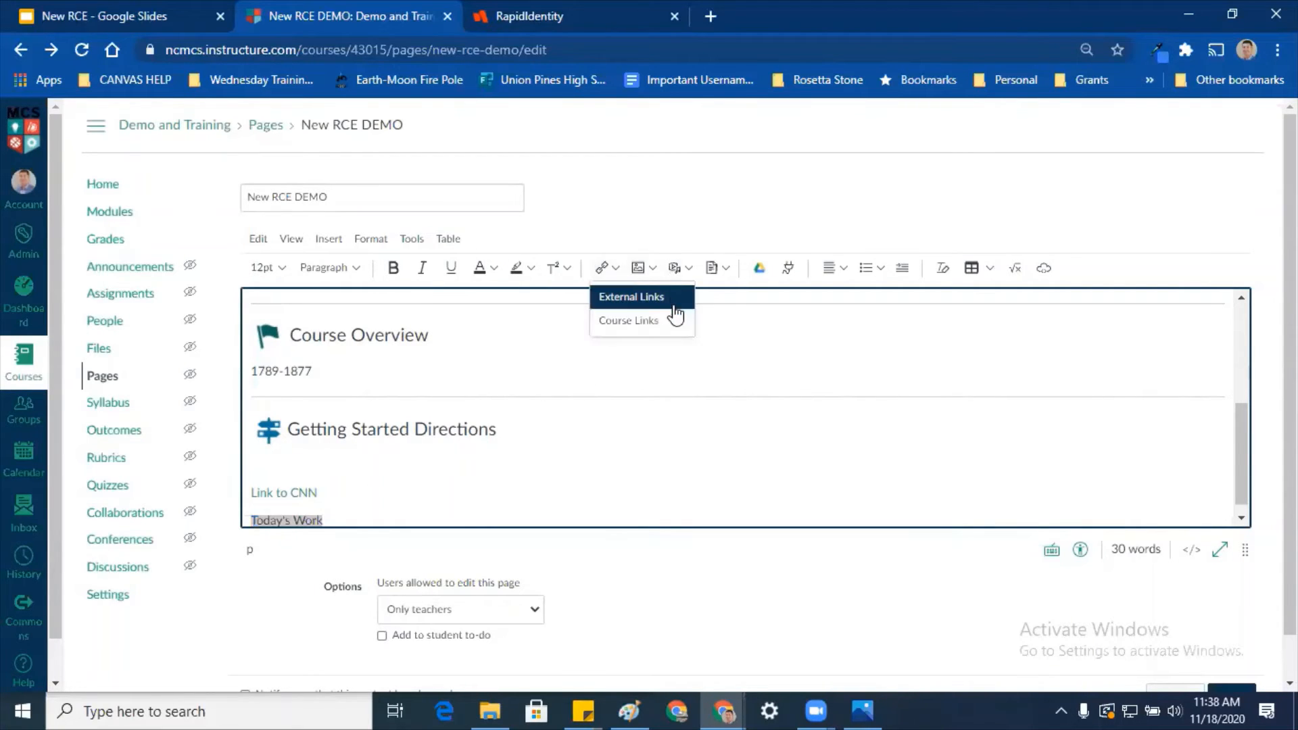
{"action": "left_click", "coordinate": [670, 322]}
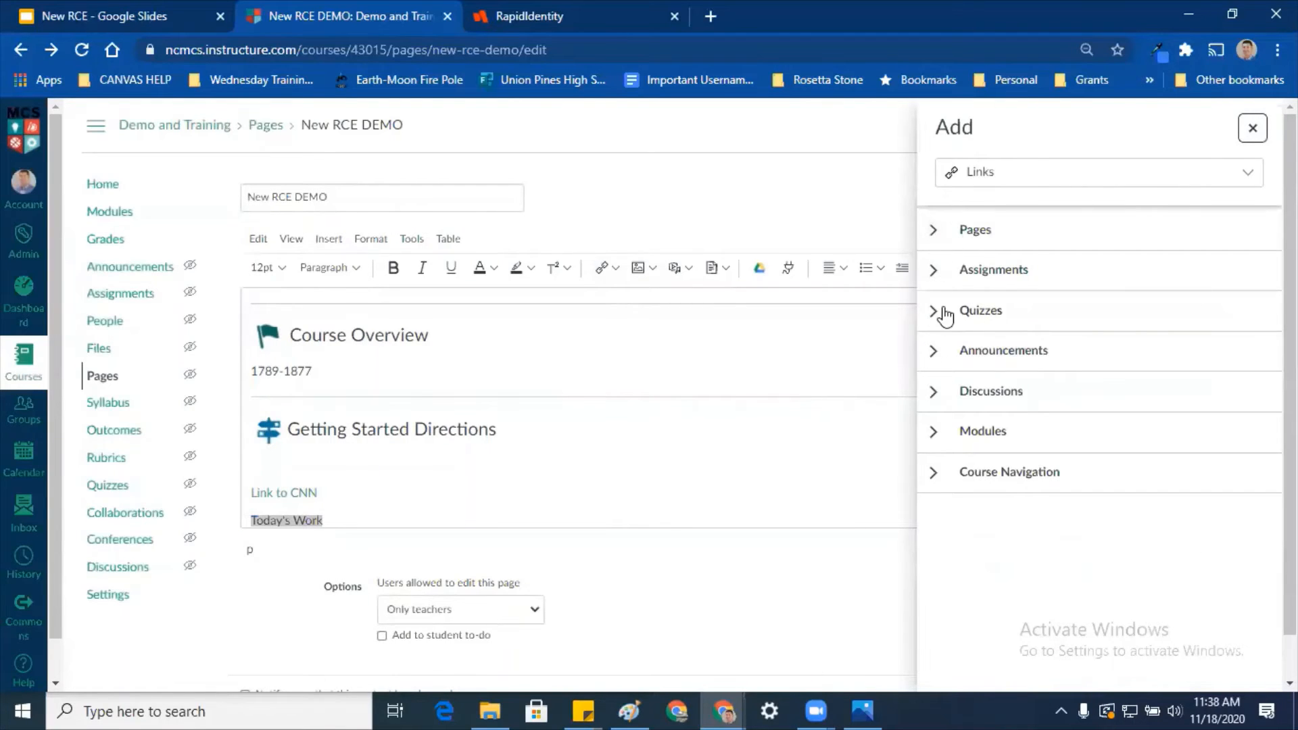
{"action": "left_click", "coordinate": [934, 274]}
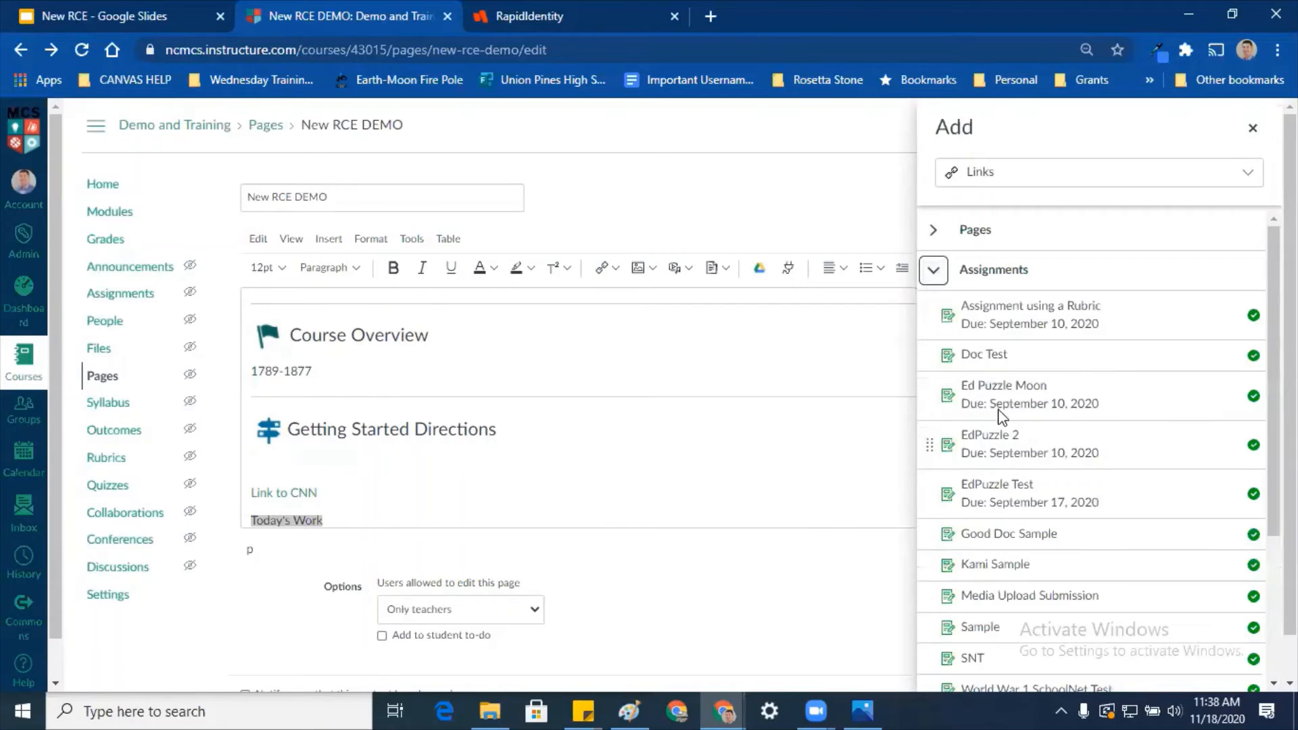
{"action": "left_click", "coordinate": [1035, 397]}
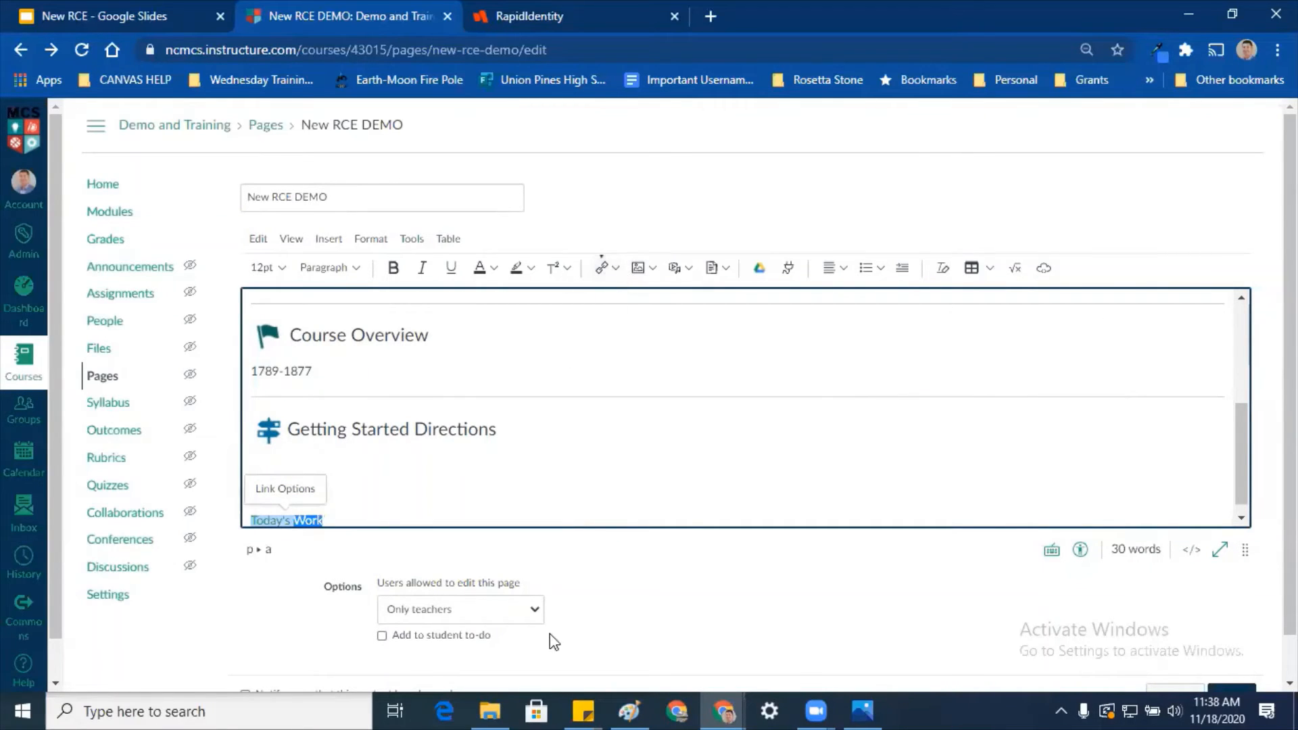
{"action": "left_click", "coordinate": [544, 520]}
{"action": "key", "text": "Return"}
Step: Verify the Today's Work link address and place the caret on the empty line below
{"action": "triple_click", "coordinate": [349, 497]}
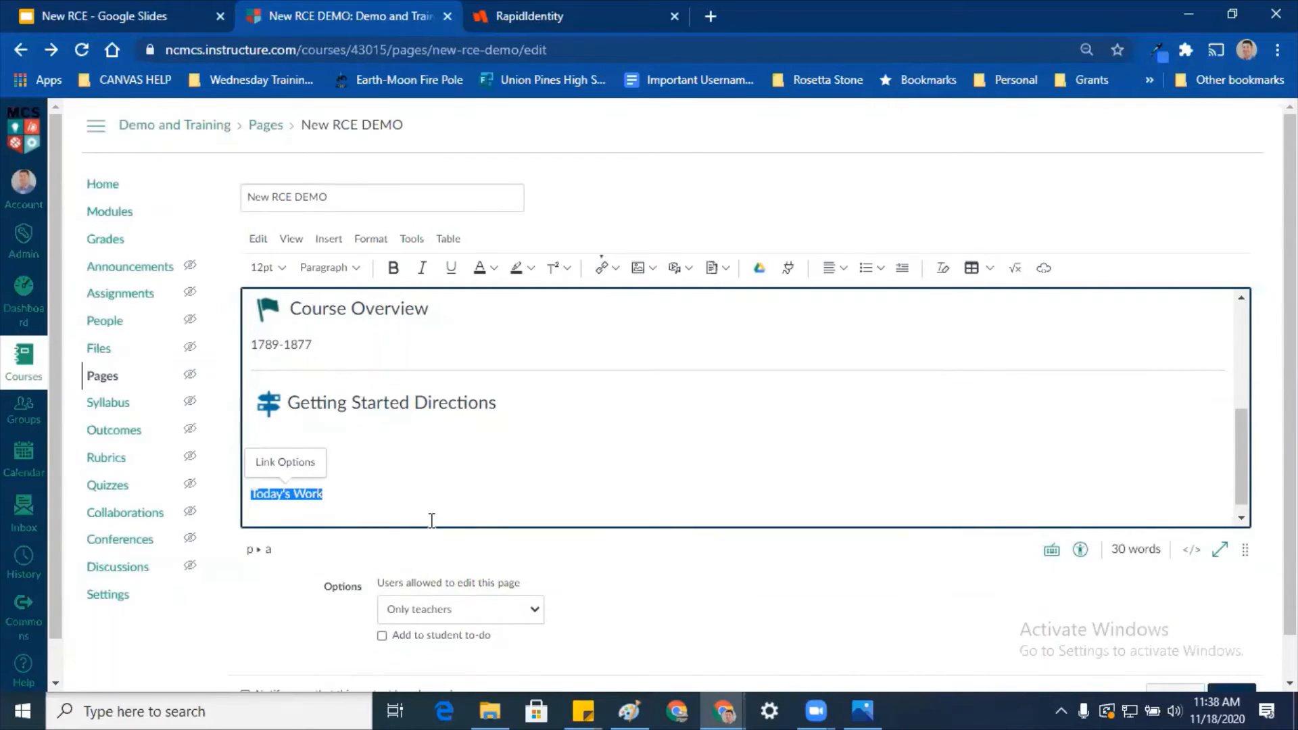
{"action": "key", "text": "ctrl+k"}
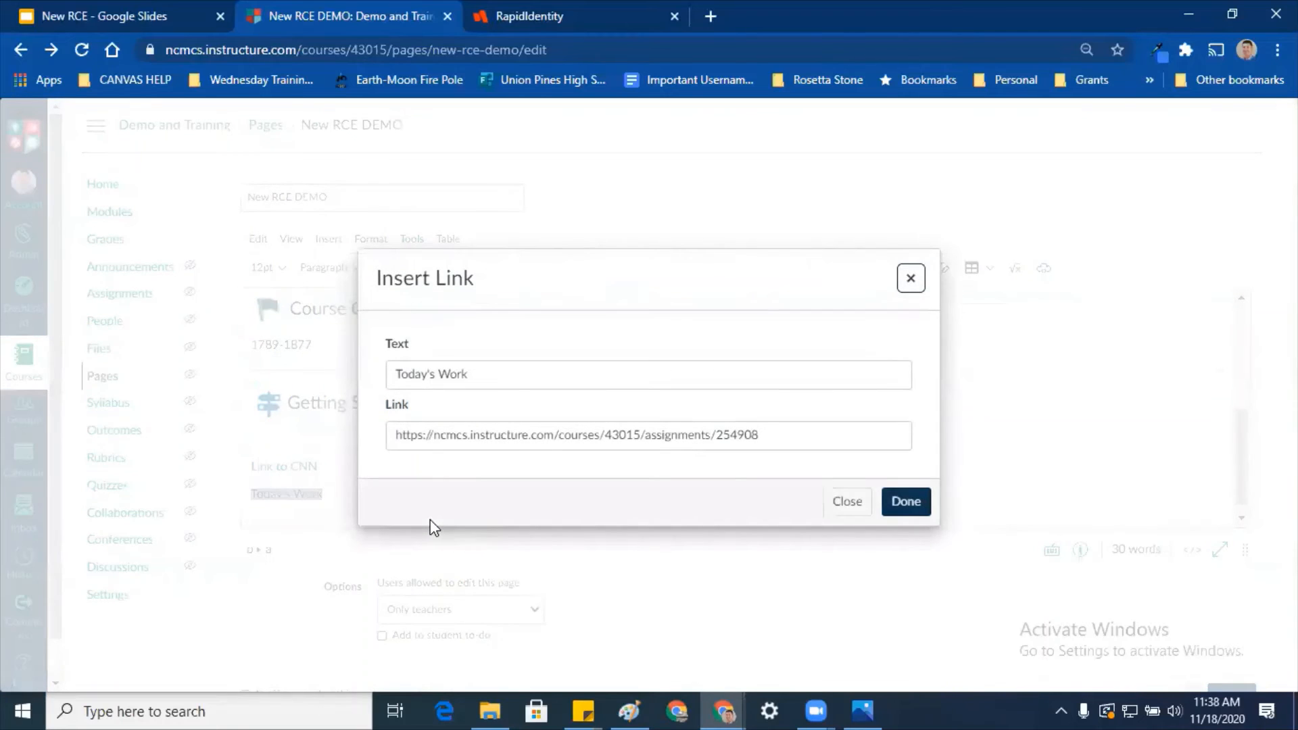
{"action": "left_click", "coordinate": [910, 279]}
{"action": "left_click", "coordinate": [478, 514]}
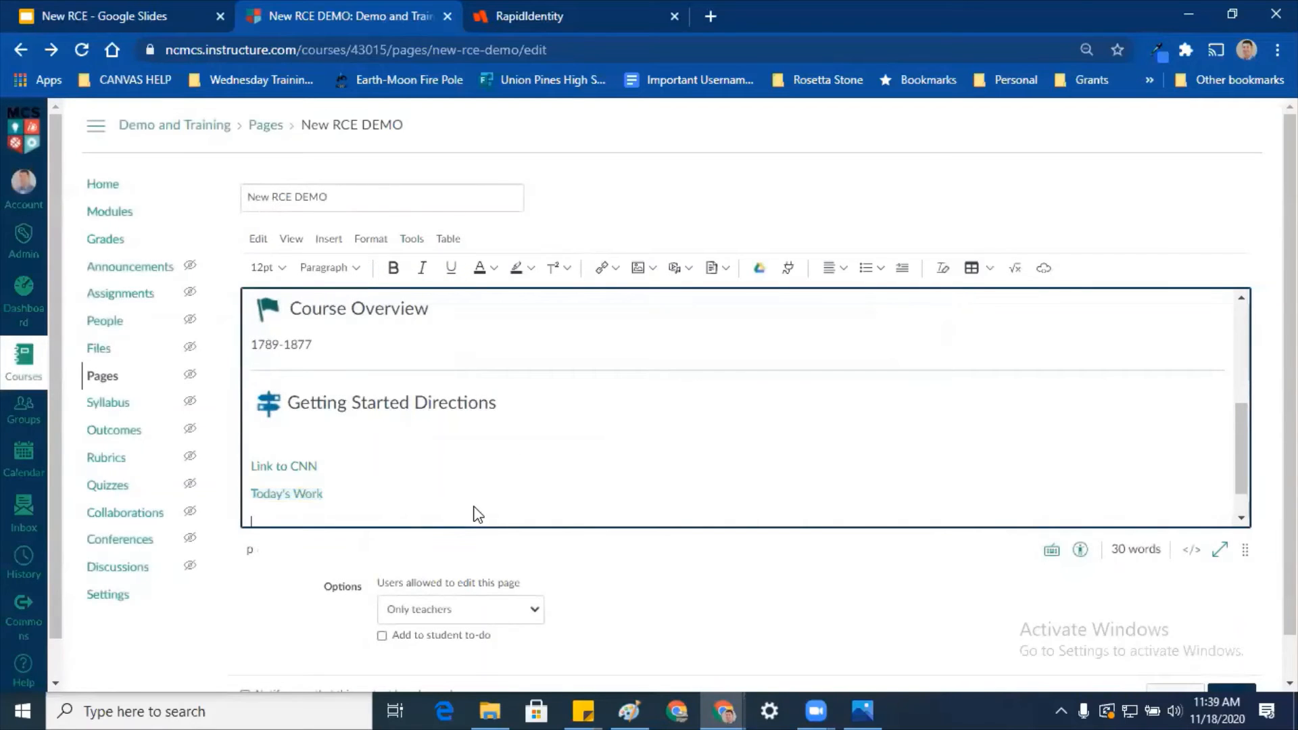
{"action": "left_click", "coordinate": [695, 273]}
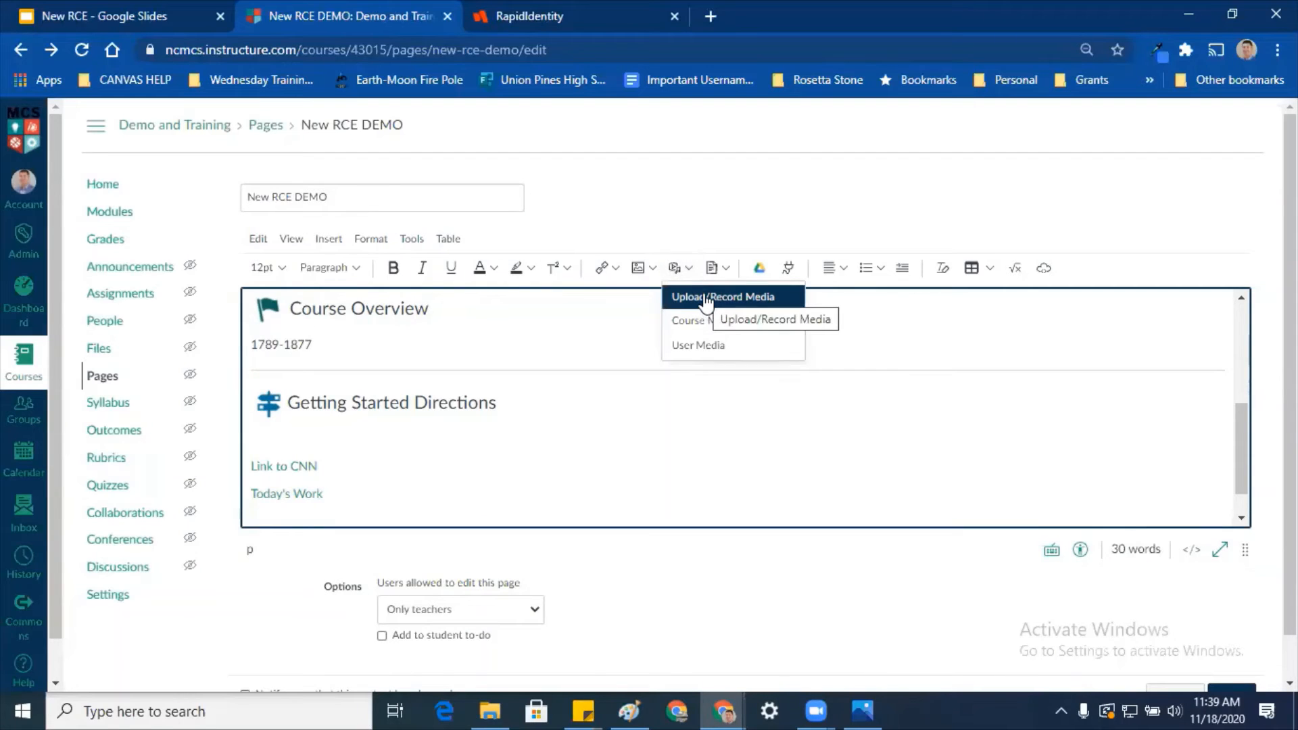
{"action": "left_click", "coordinate": [749, 305]}
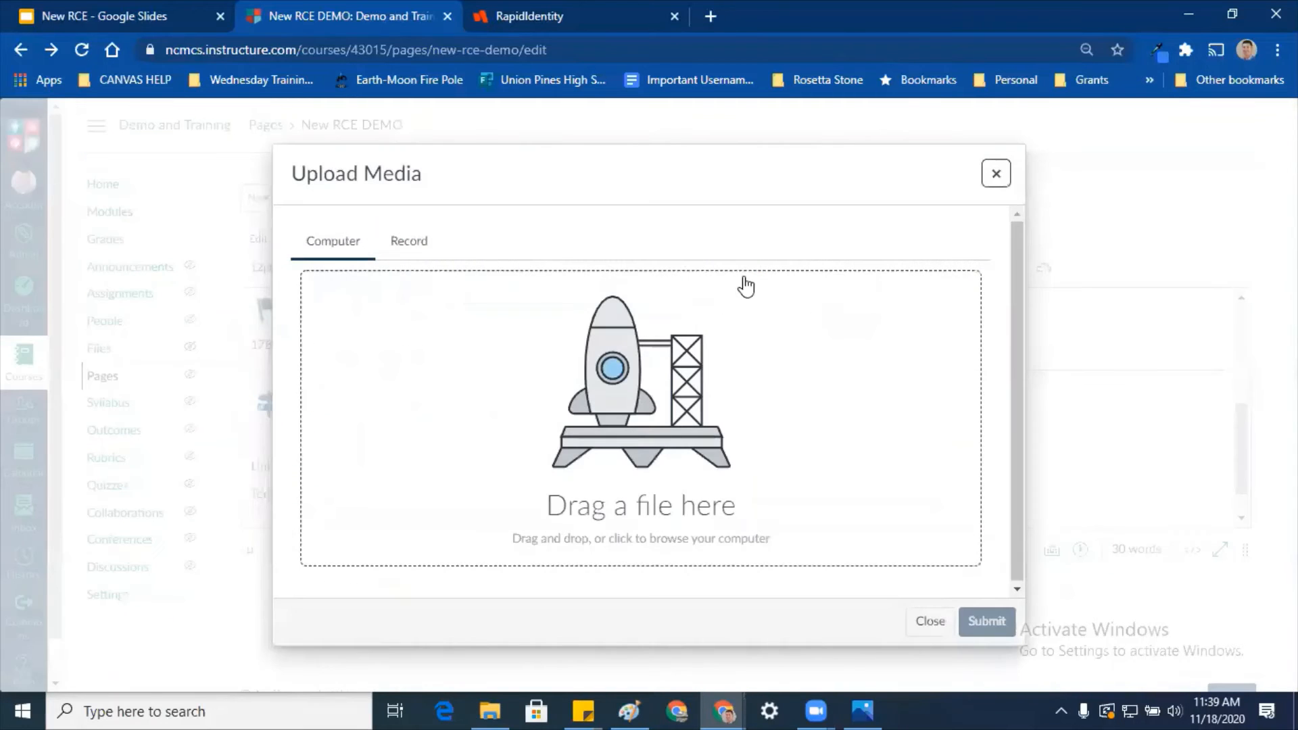
{"action": "left_click", "coordinate": [417, 242]}
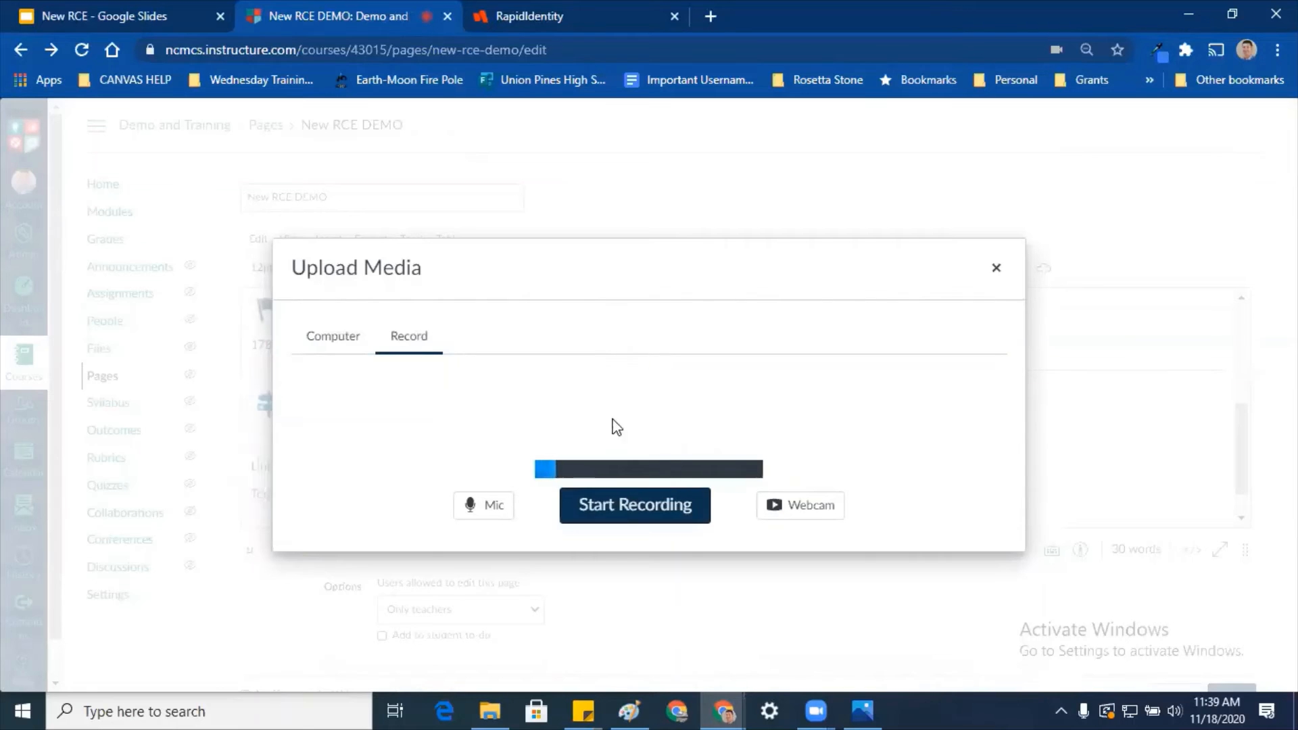
{"action": "left_click", "coordinate": [785, 505]}
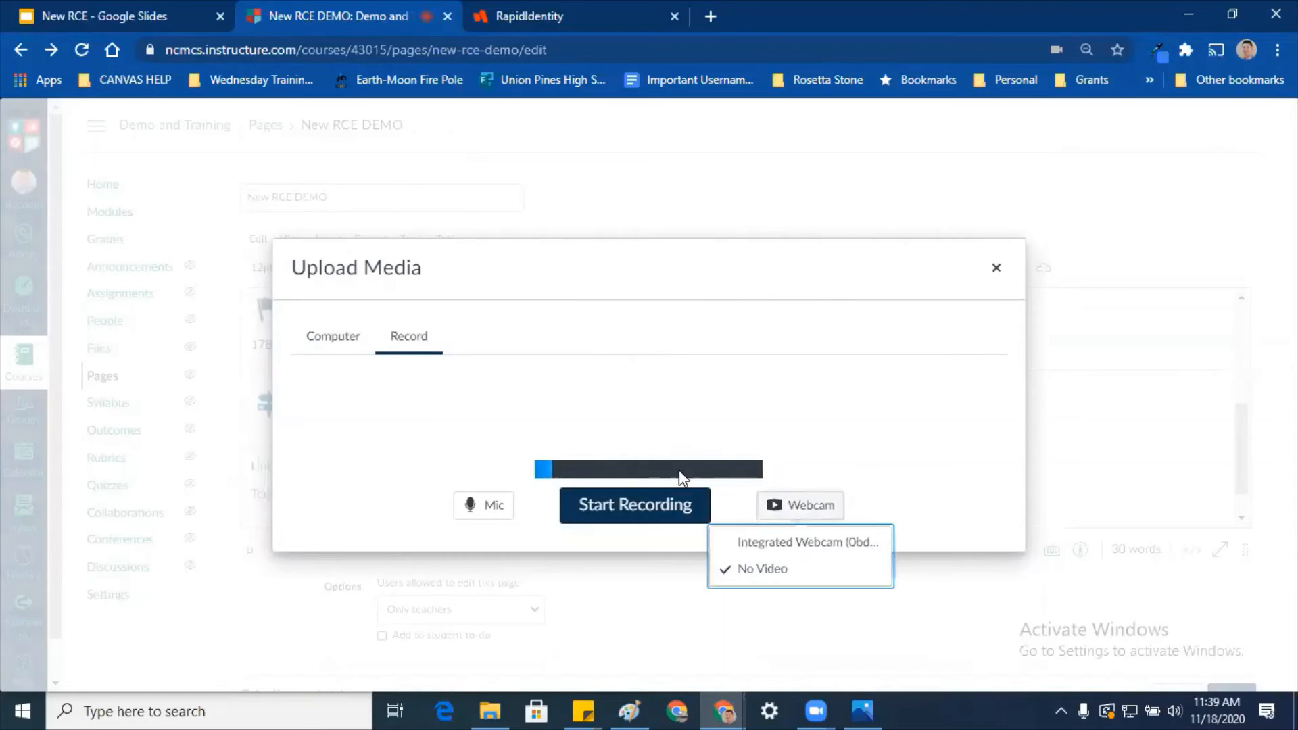
{"action": "left_click", "coordinate": [765, 543]}
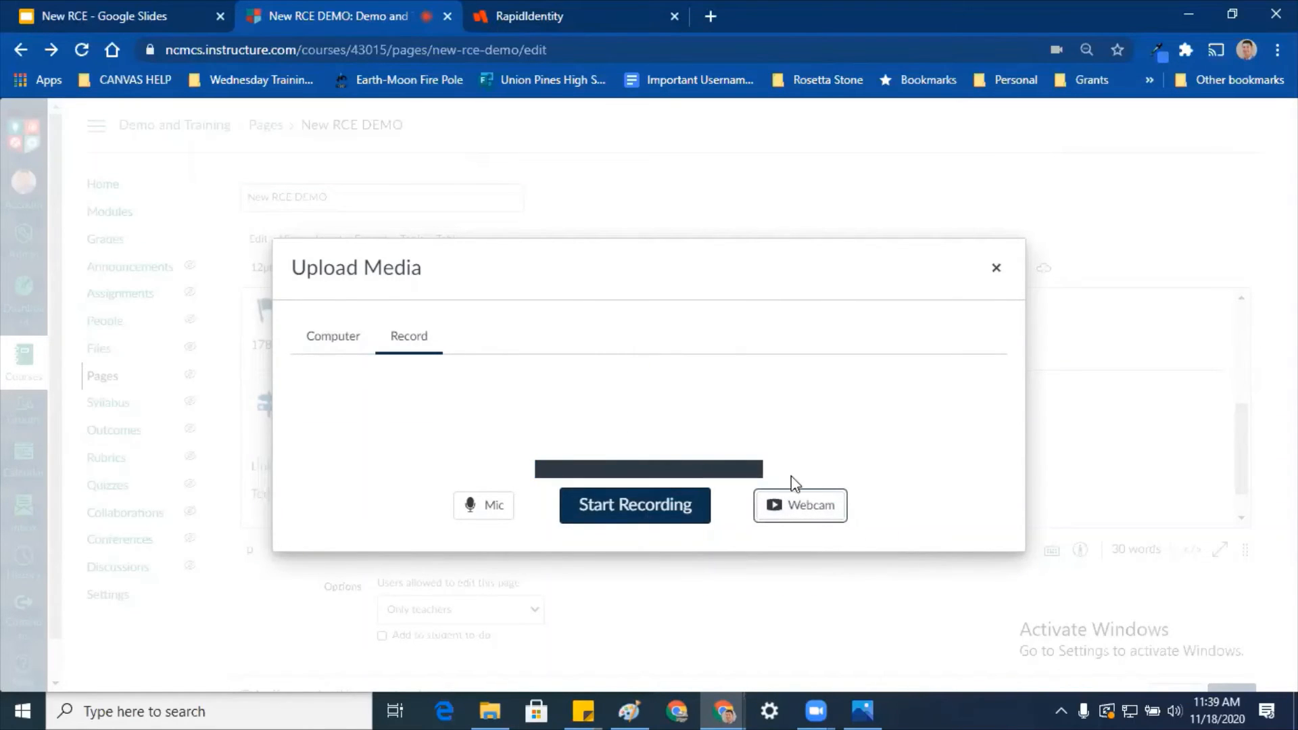
{"action": "left_click", "coordinate": [816, 519]}
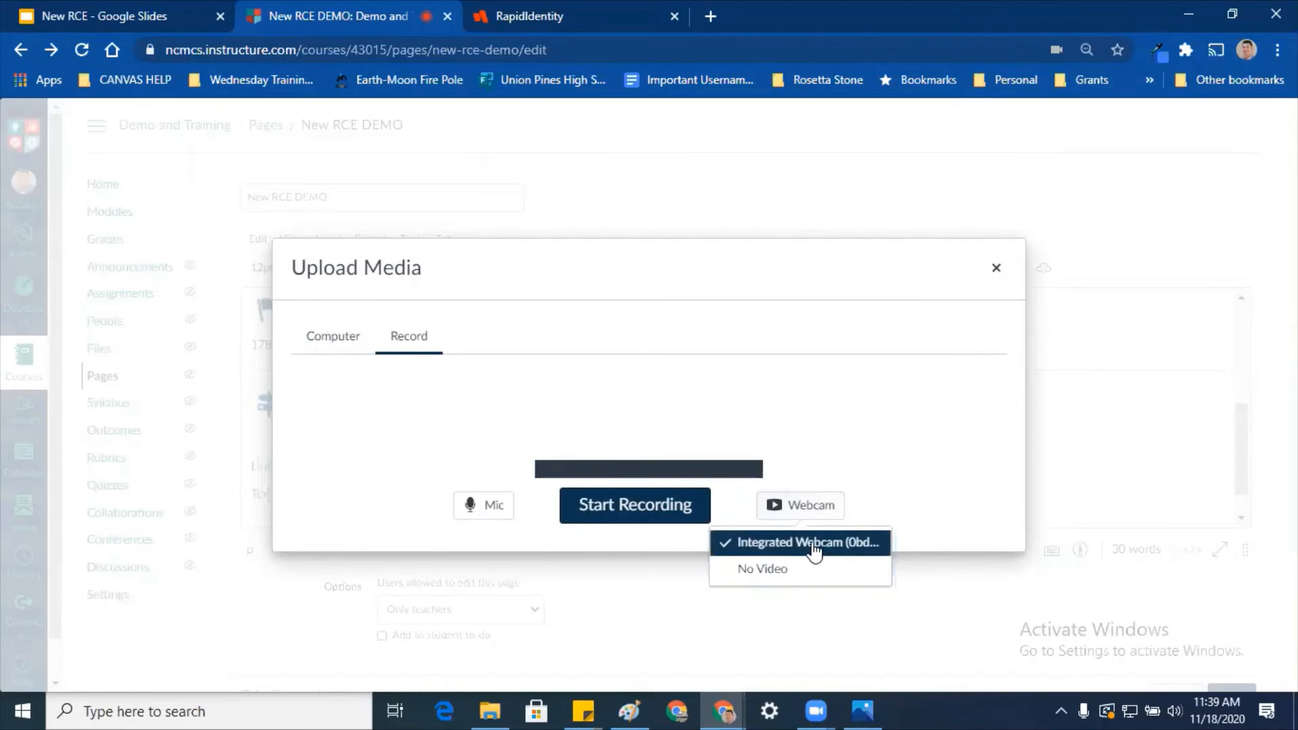
{"action": "left_click", "coordinate": [814, 544]}
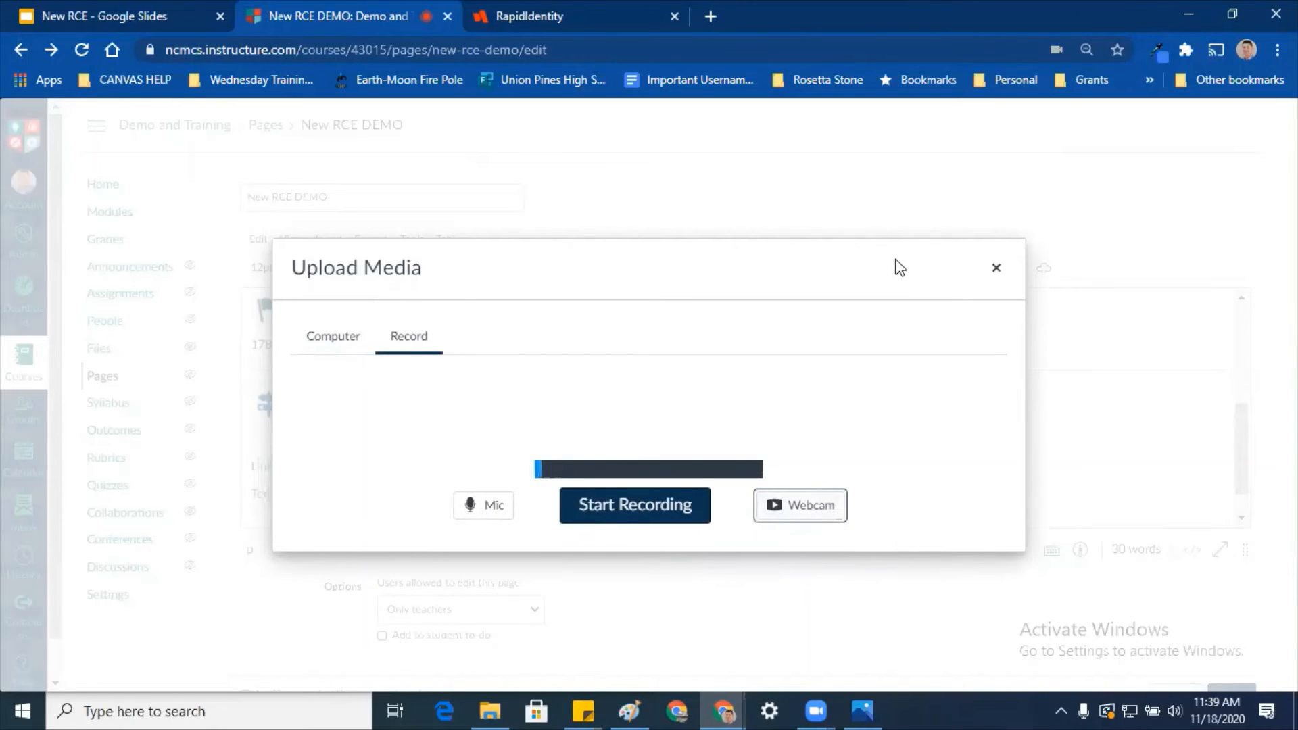
{"action": "left_click", "coordinate": [885, 208]}
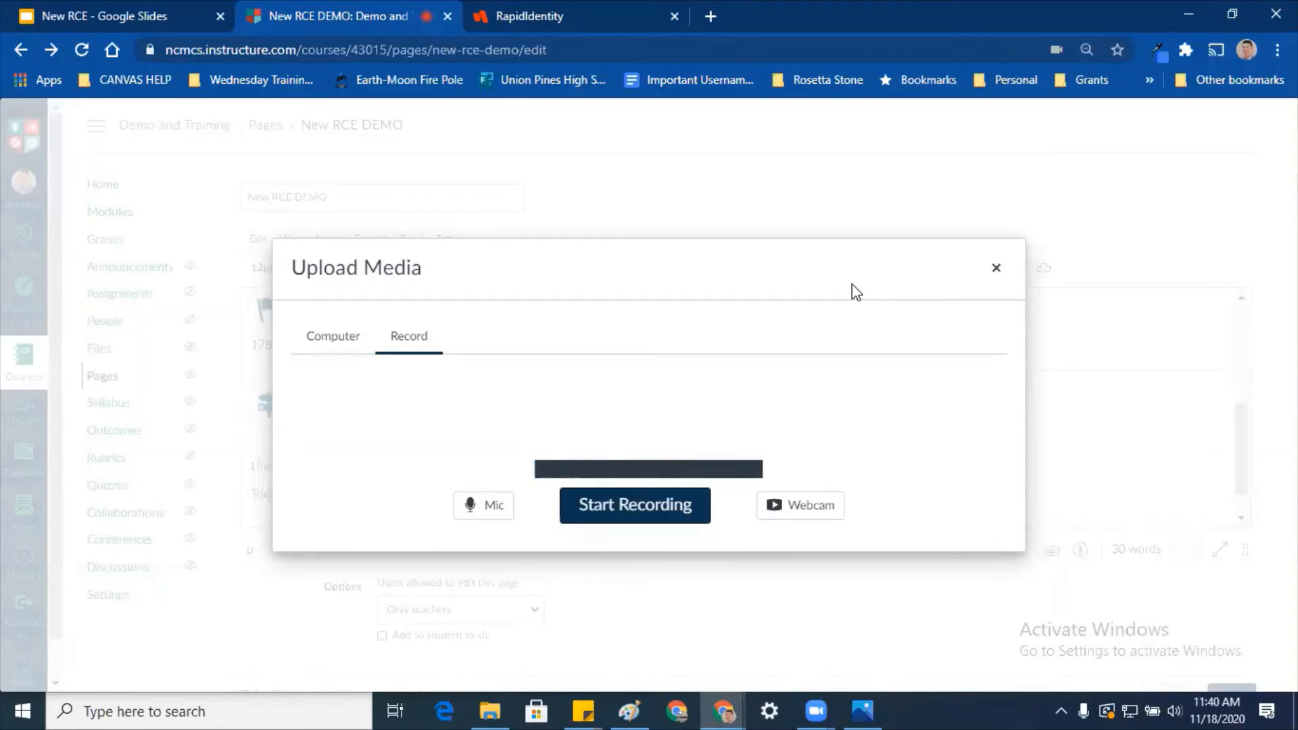
{"action": "left_click", "coordinate": [996, 268]}
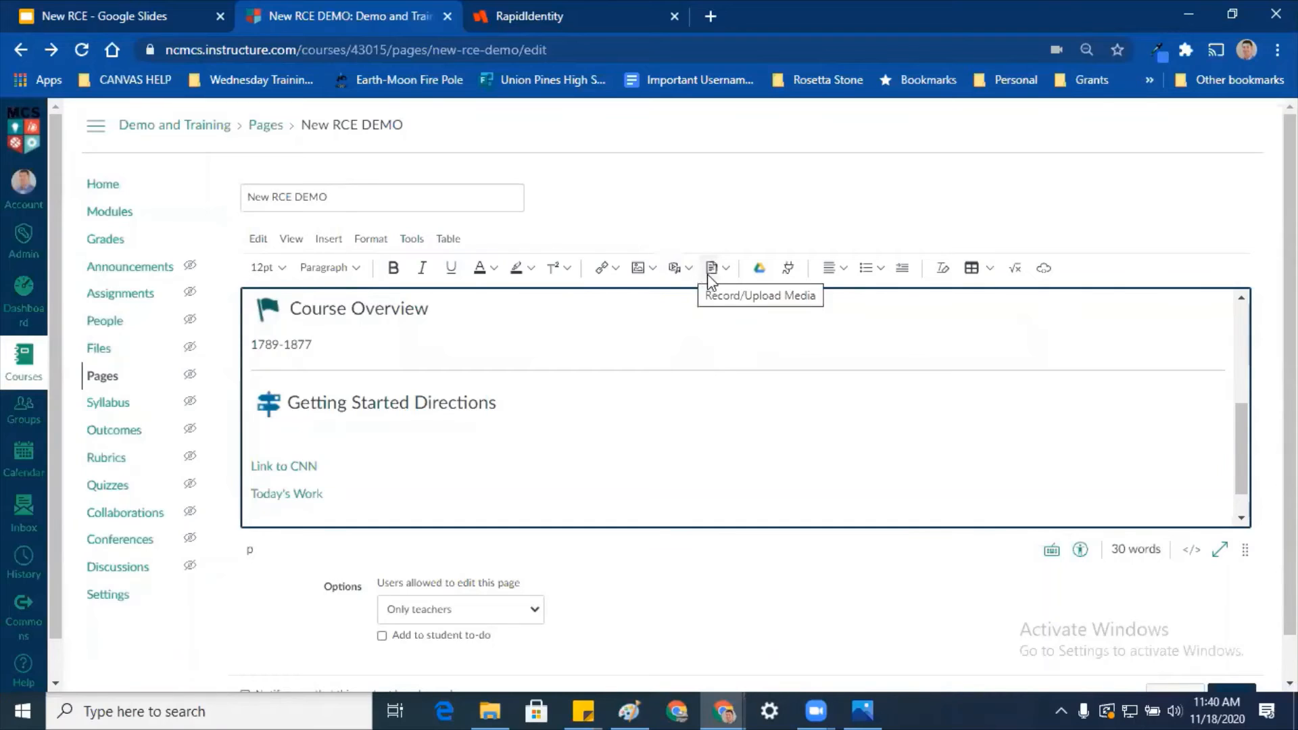
{"action": "left_click", "coordinate": [727, 269]}
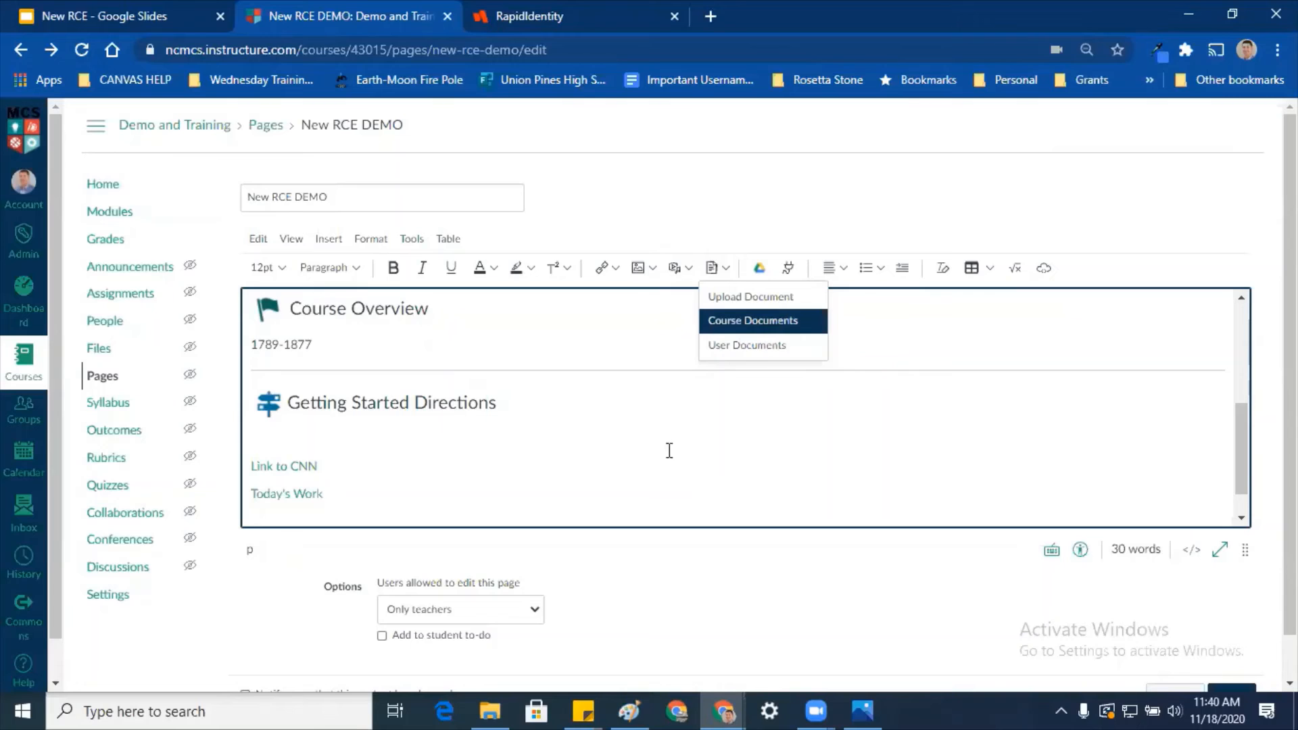
{"action": "left_click", "coordinate": [609, 517]}
{"action": "scroll", "coordinate": [602, 500], "scroll_direction": "down", "scroll_amount": 1}
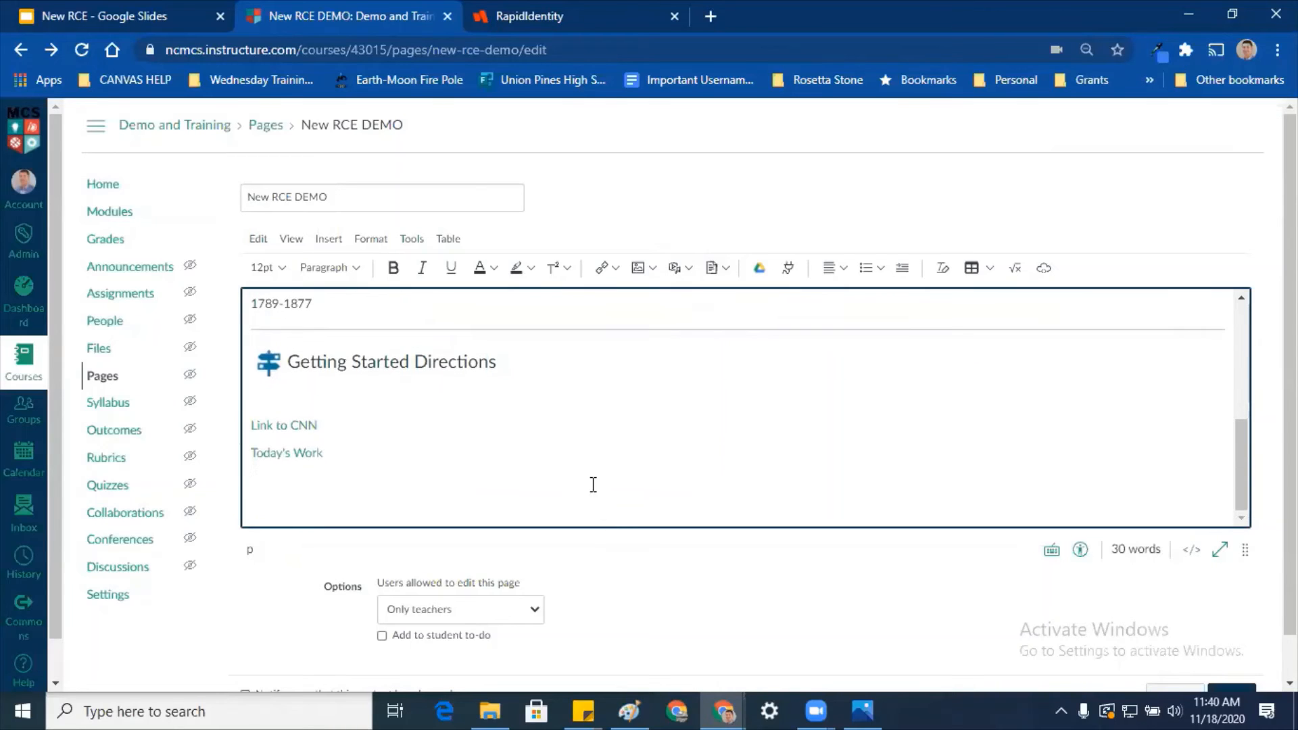
Step: Embed the Discovery Education 'Moon Jellyfish' video found by searching 'jellyfish'
{"action": "left_click", "coordinate": [789, 268]}
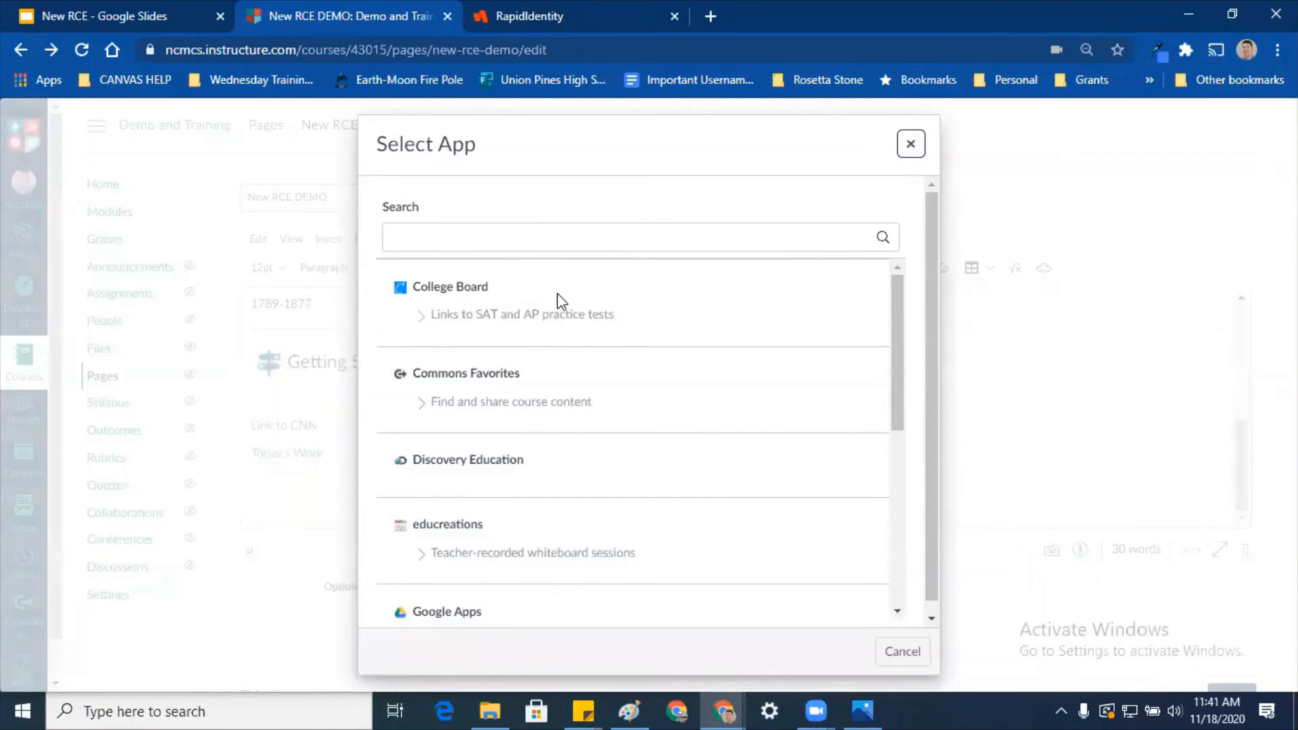
{"action": "scroll", "coordinate": [558, 295], "scroll_direction": "down", "scroll_amount": 2}
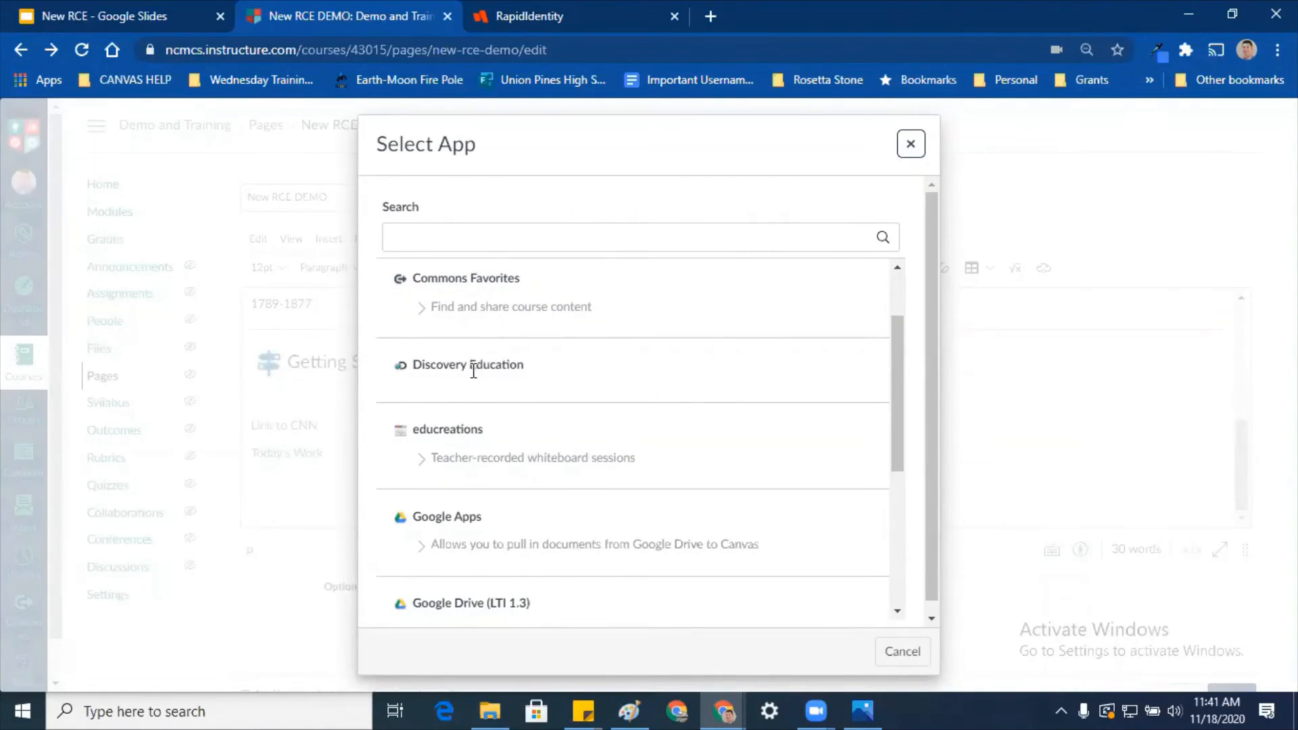
{"action": "left_click", "coordinate": [473, 366]}
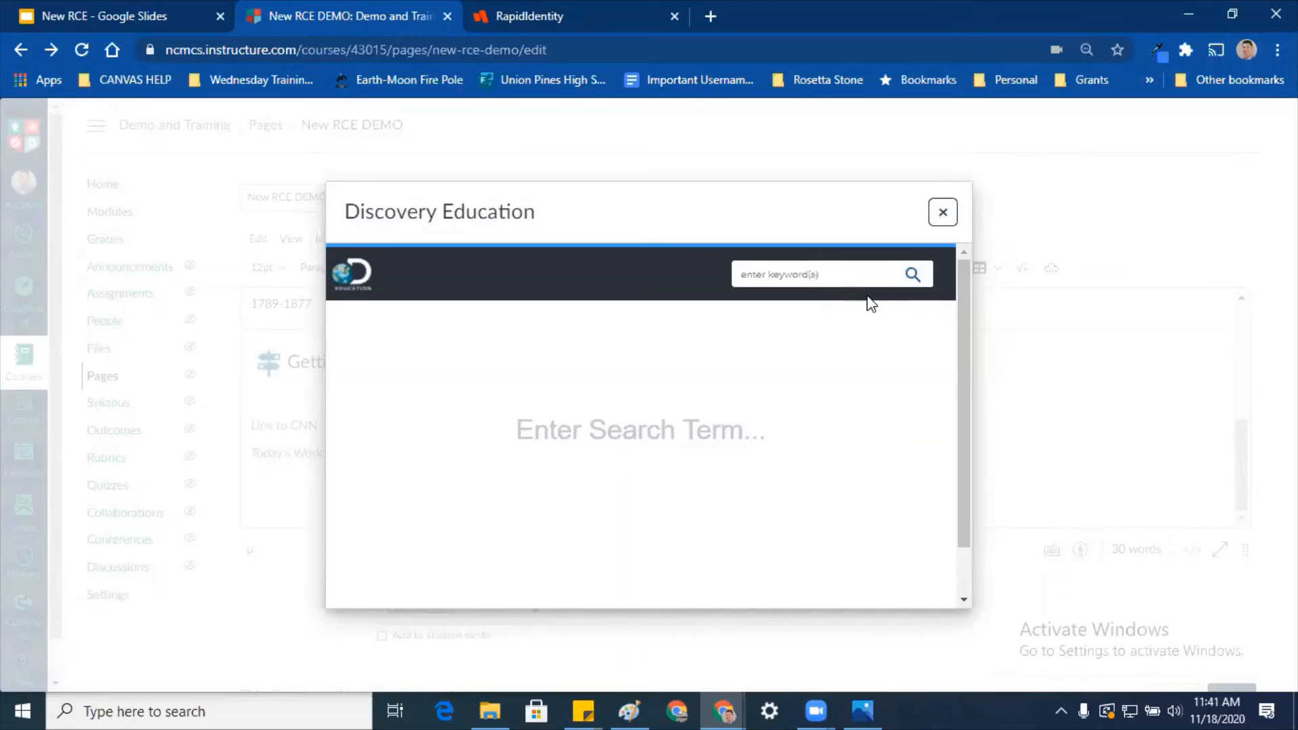
{"action": "left_click", "coordinate": [855, 270]}
{"action": "type", "text": "j"}
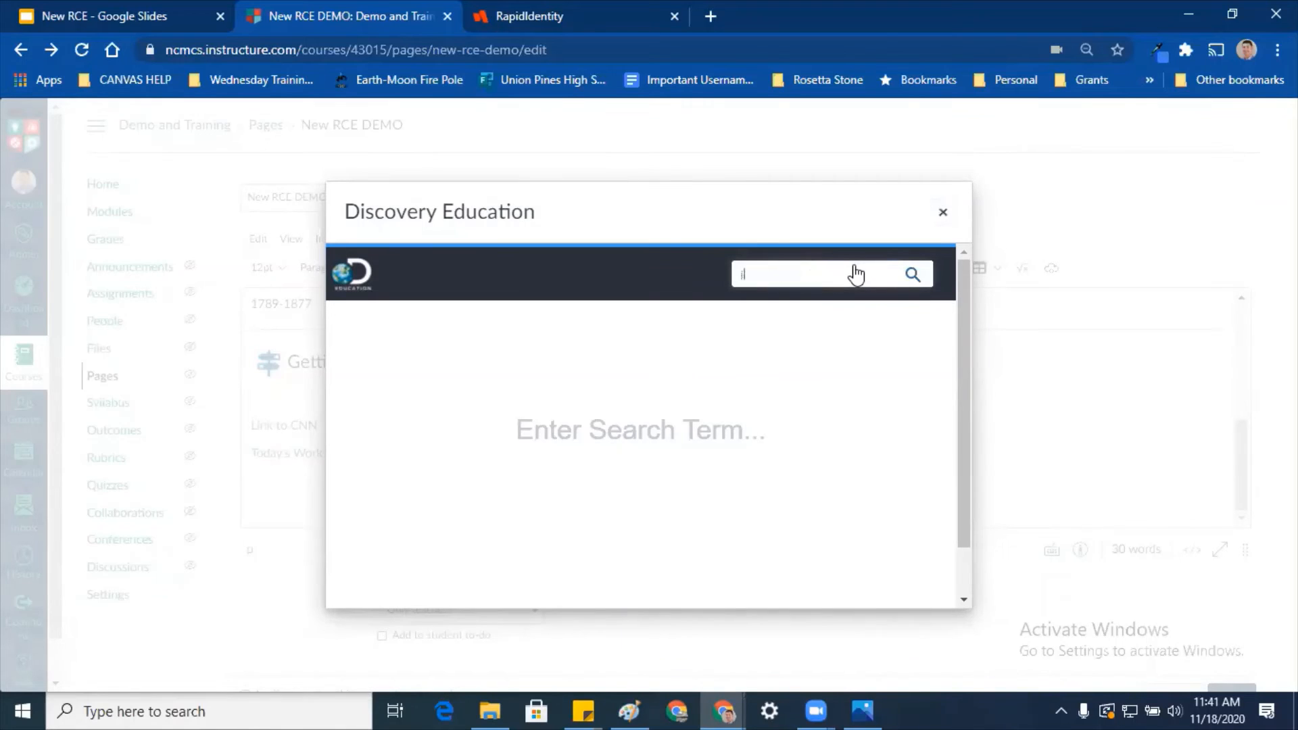
{"action": "type", "text": "ellyfish"}
{"action": "key", "text": "Return"}
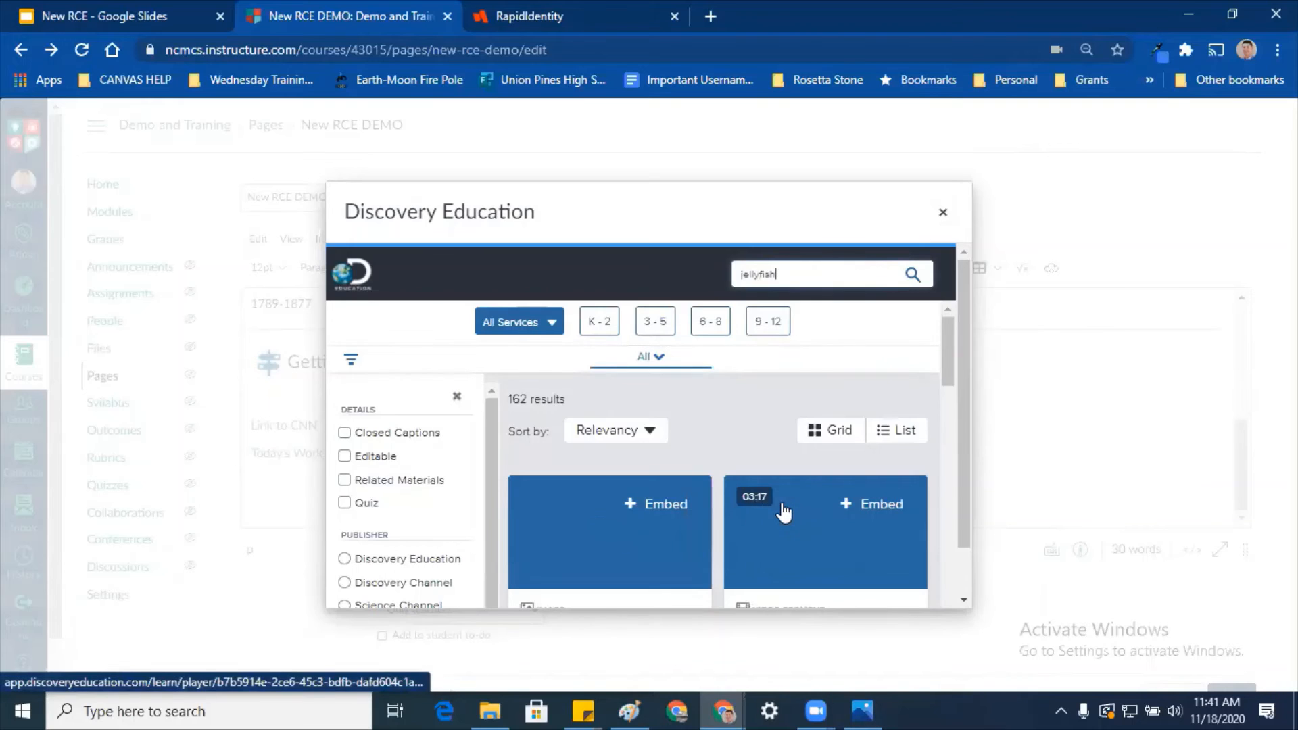
{"action": "scroll", "coordinate": [750, 519], "scroll_direction": "down", "scroll_amount": 3}
{"action": "scroll", "coordinate": [660, 439], "scroll_direction": "up", "scroll_amount": 1}
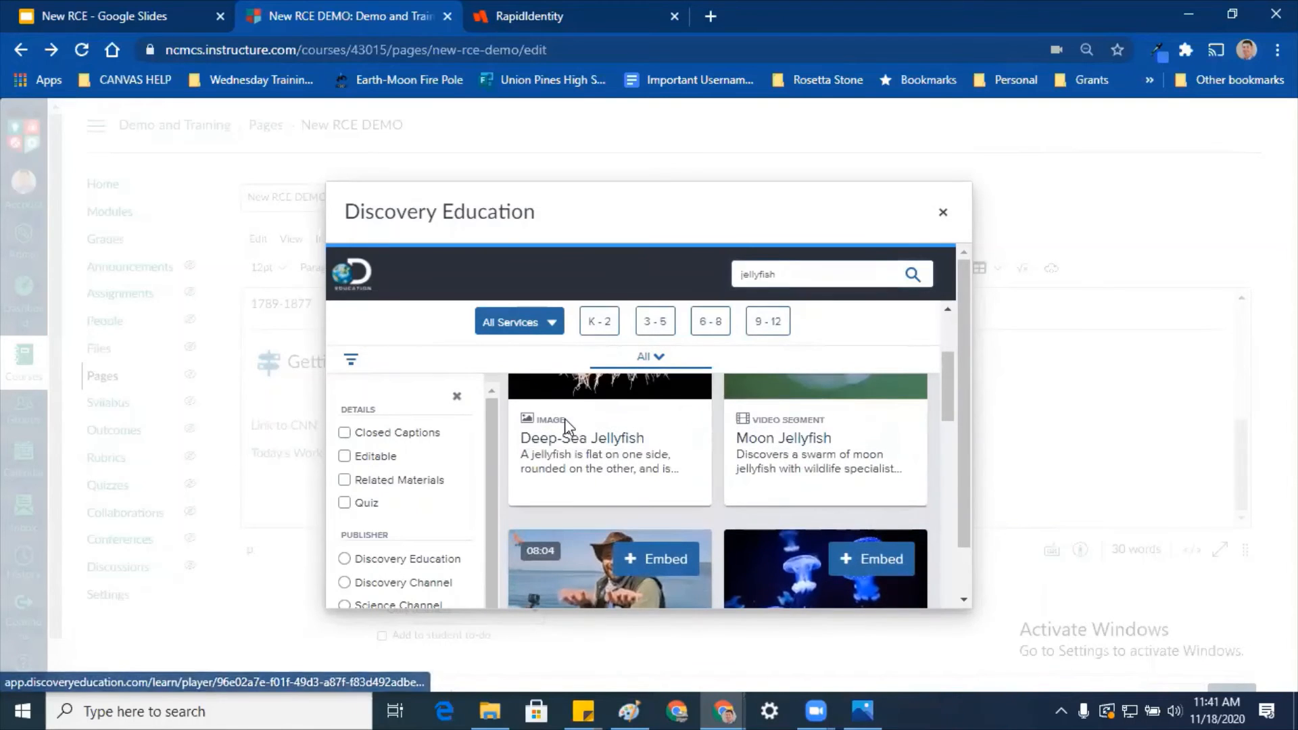
{"action": "scroll", "coordinate": [660, 474], "scroll_direction": "up", "scroll_amount": 2}
{"action": "left_click", "coordinate": [844, 414]}
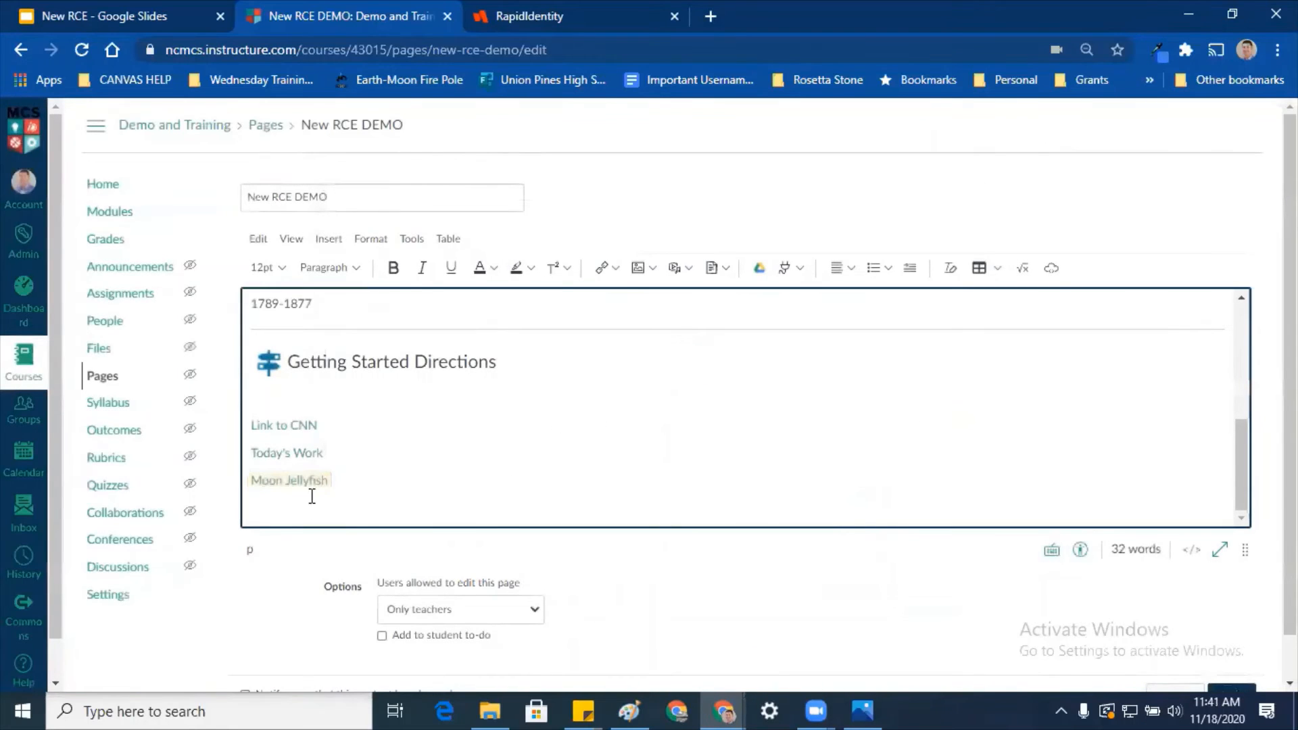
{"action": "left_click_drag", "start_coordinate": [329, 482], "coordinate": [247, 479]}
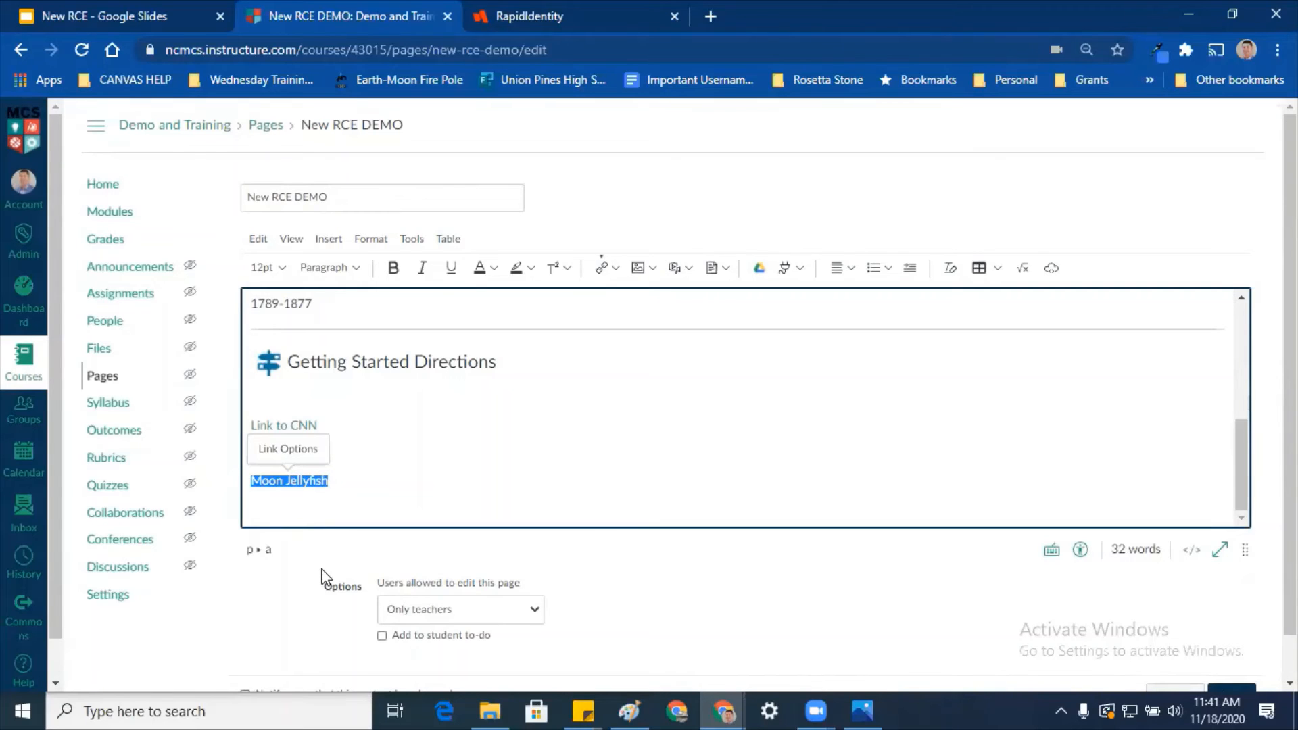
{"action": "left_click", "coordinate": [319, 507]}
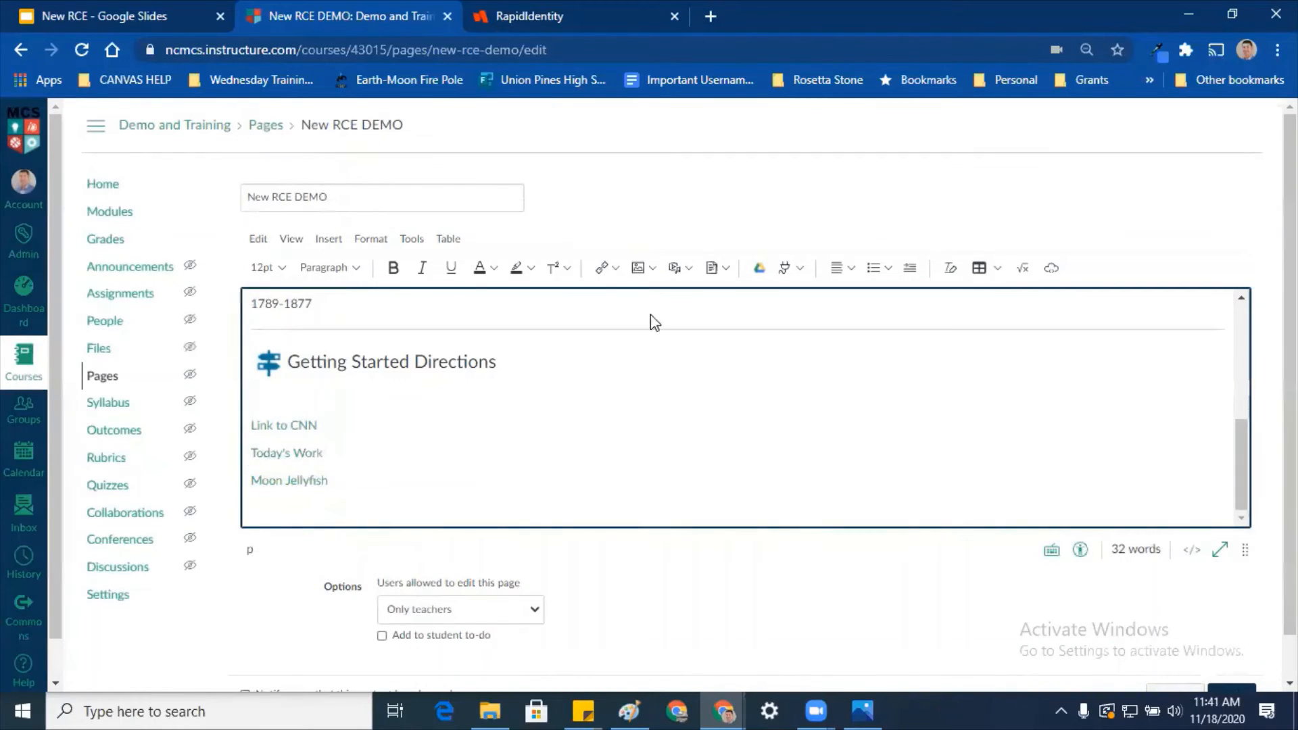
{"action": "left_click", "coordinate": [788, 274]}
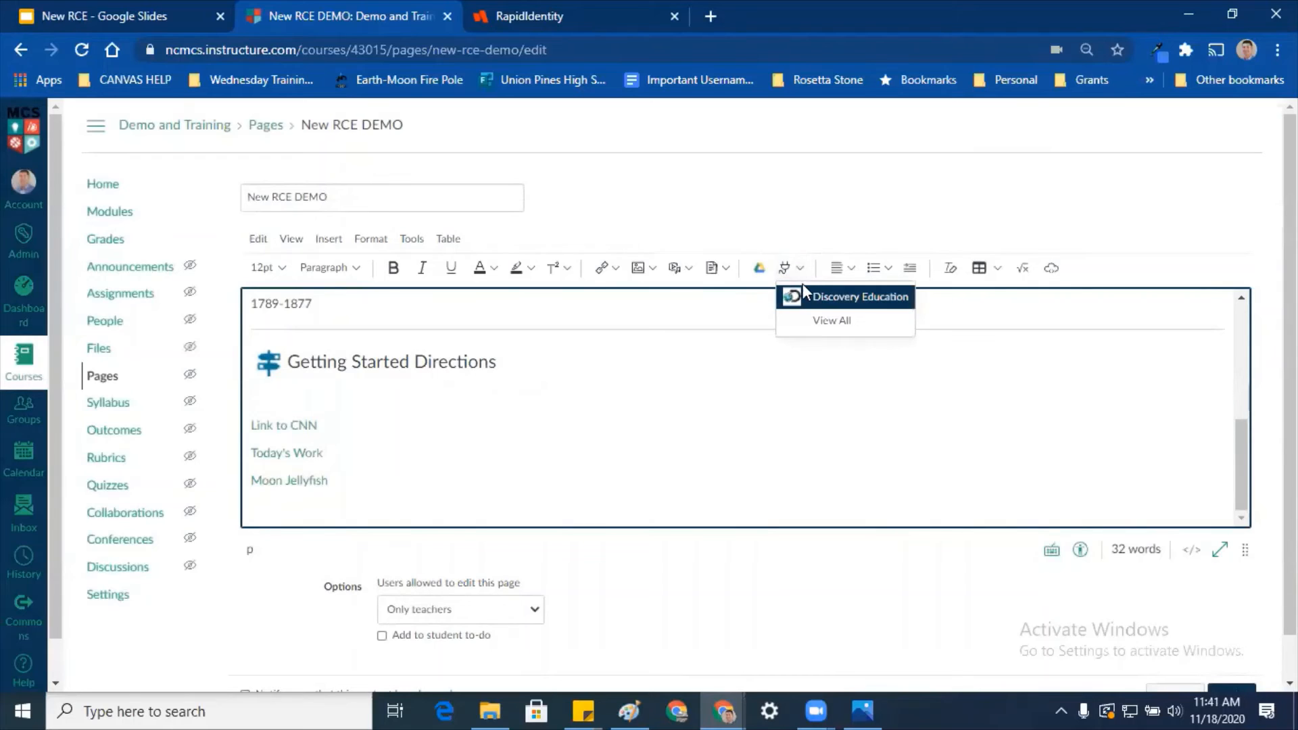
{"action": "left_click", "coordinate": [840, 322]}
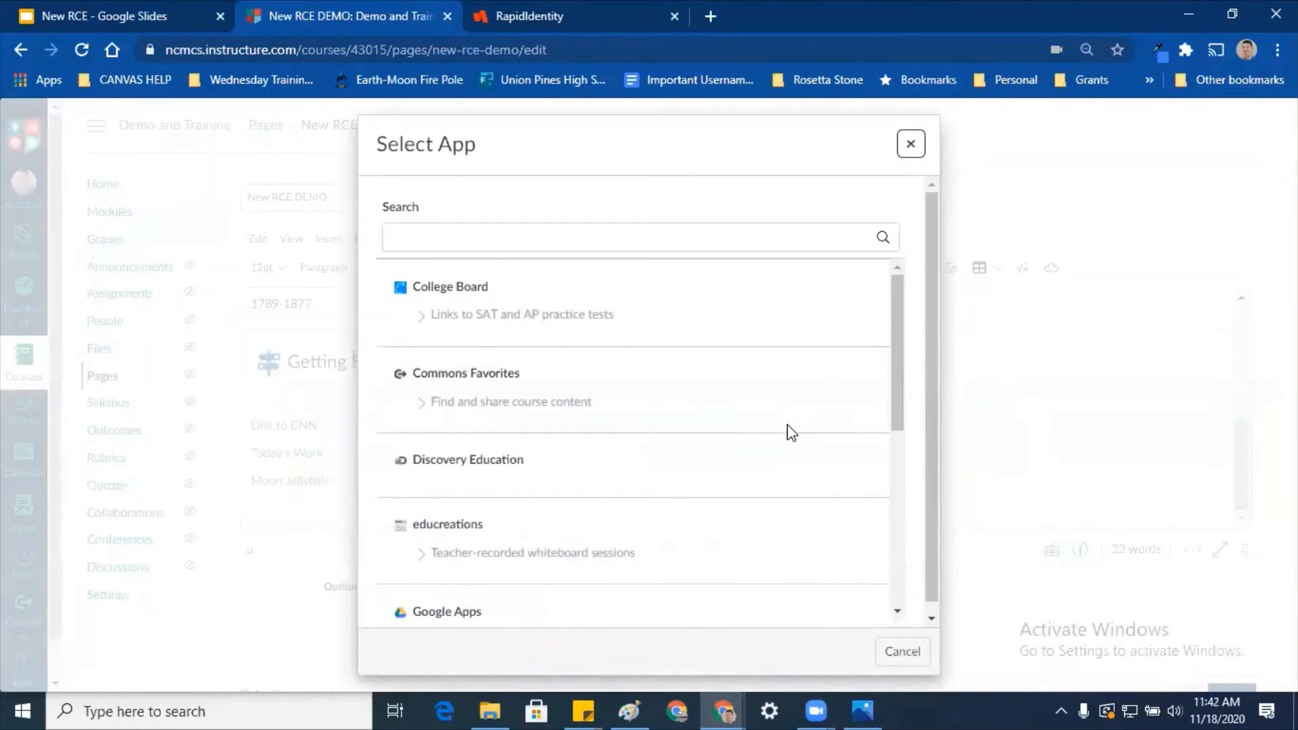
{"action": "scroll", "coordinate": [788, 429], "scroll_direction": "down", "scroll_amount": 3}
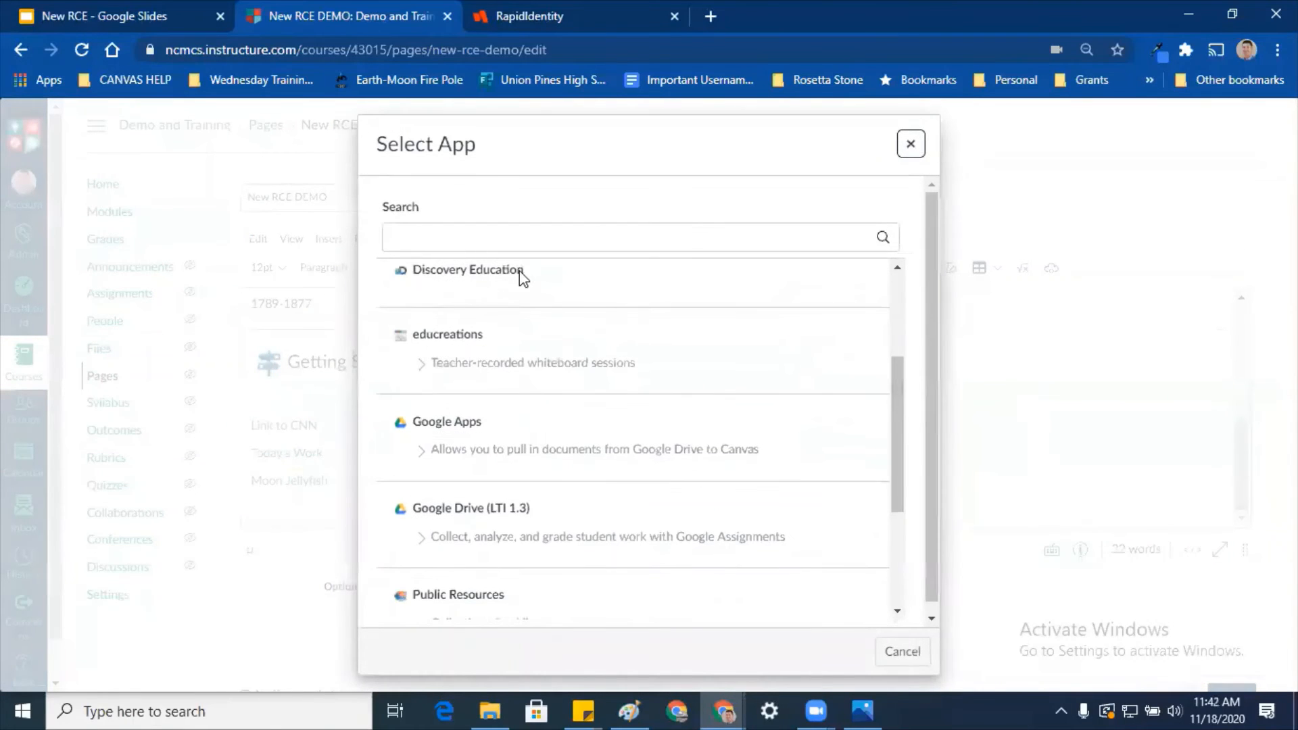
{"action": "left_click", "coordinate": [464, 433]}
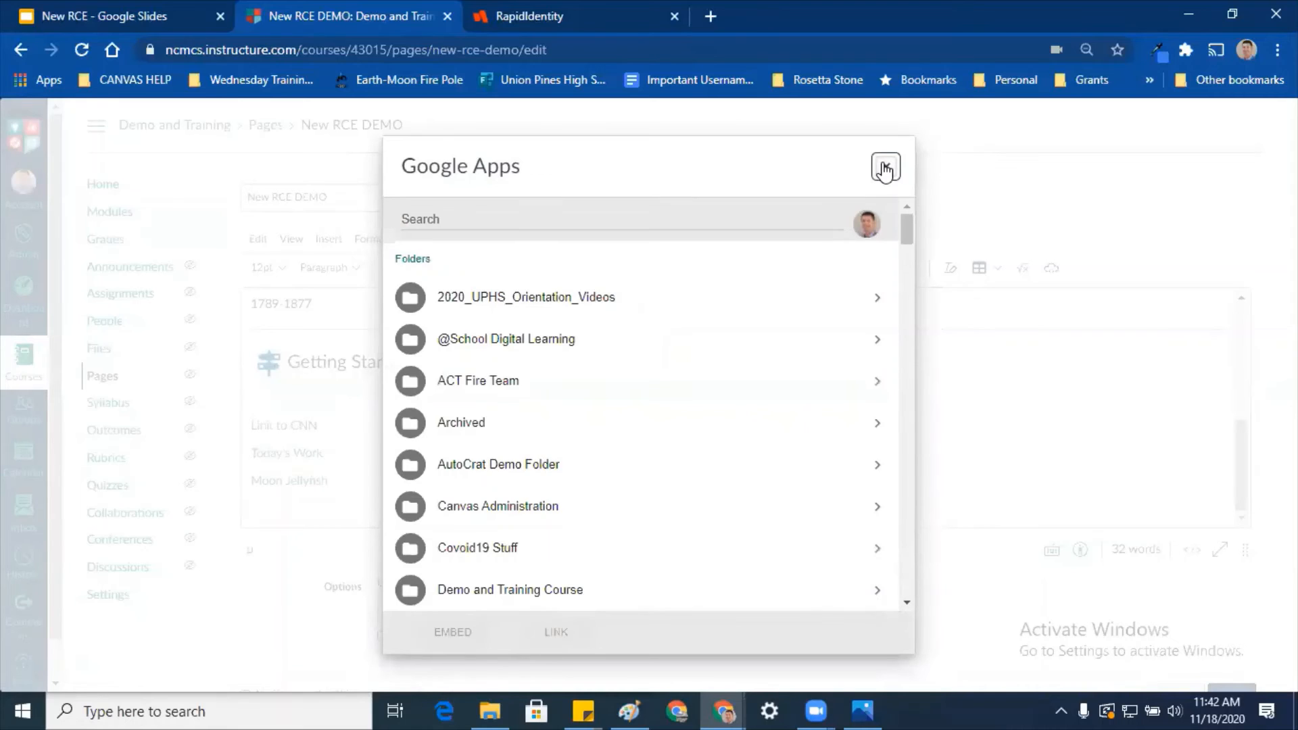
{"action": "scroll", "coordinate": [603, 441], "scroll_direction": "down", "scroll_amount": 15}
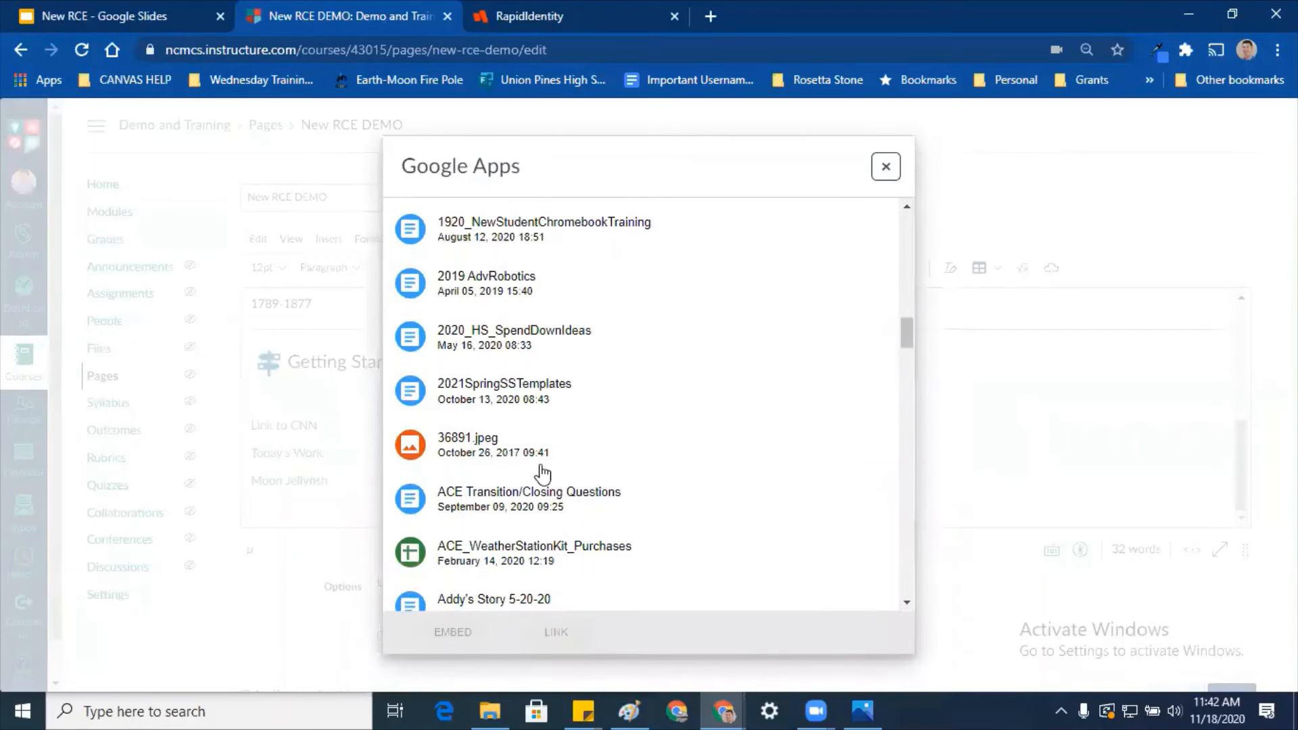
{"action": "left_click", "coordinate": [886, 166]}
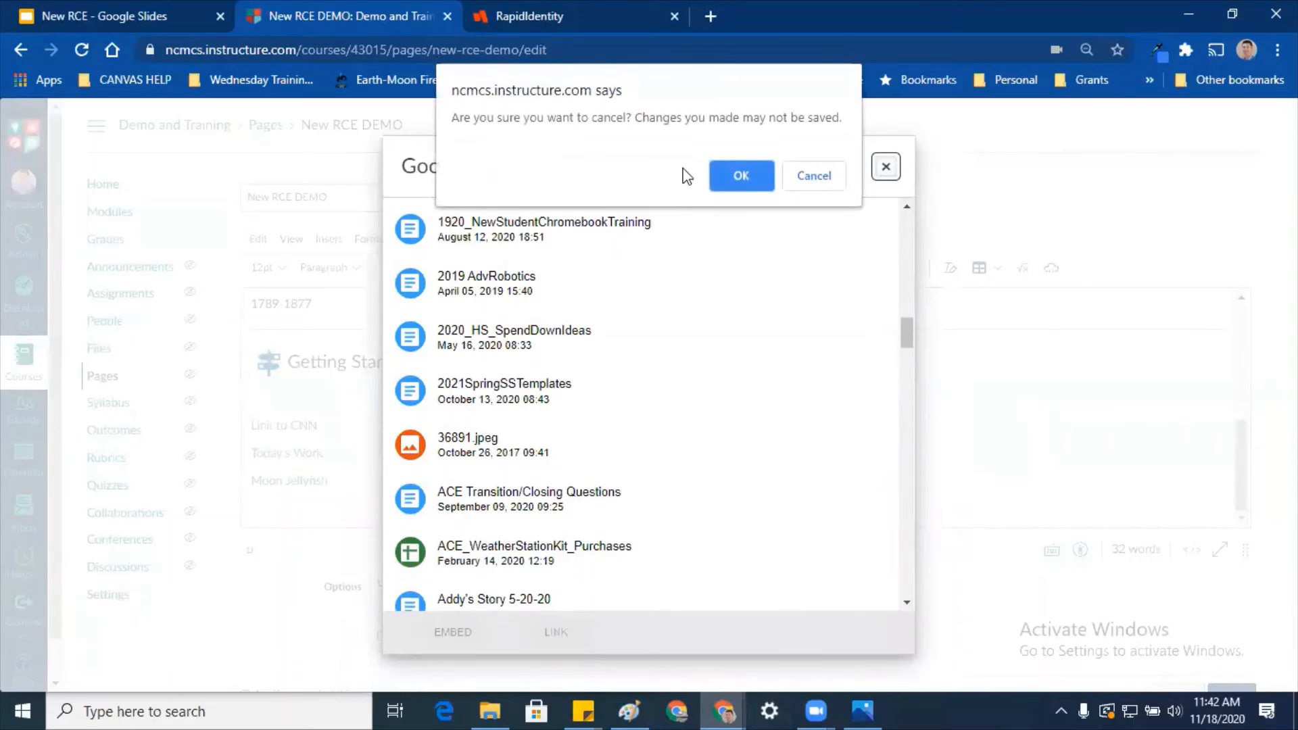
{"action": "left_click", "coordinate": [739, 175]}
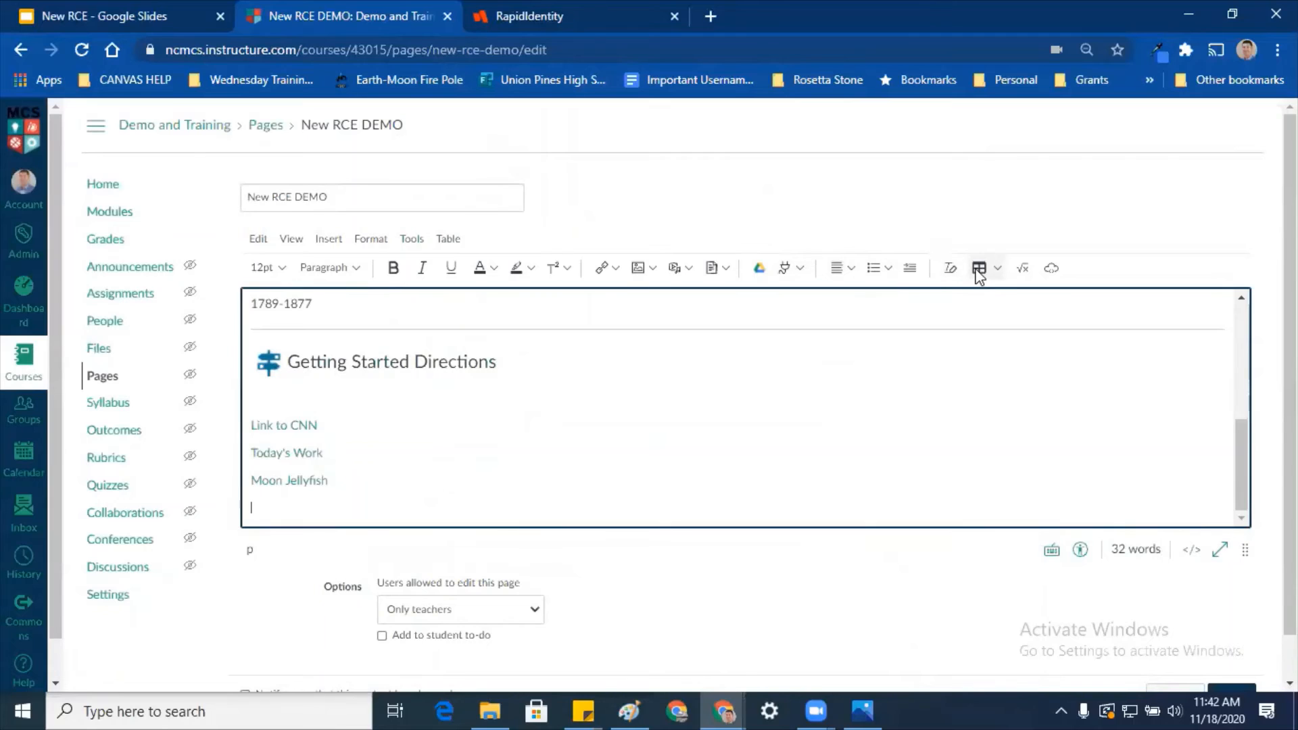
Step: Insert a 3-column by 7-row table and set its background colour to ffffff
{"action": "left_click", "coordinate": [999, 269]}
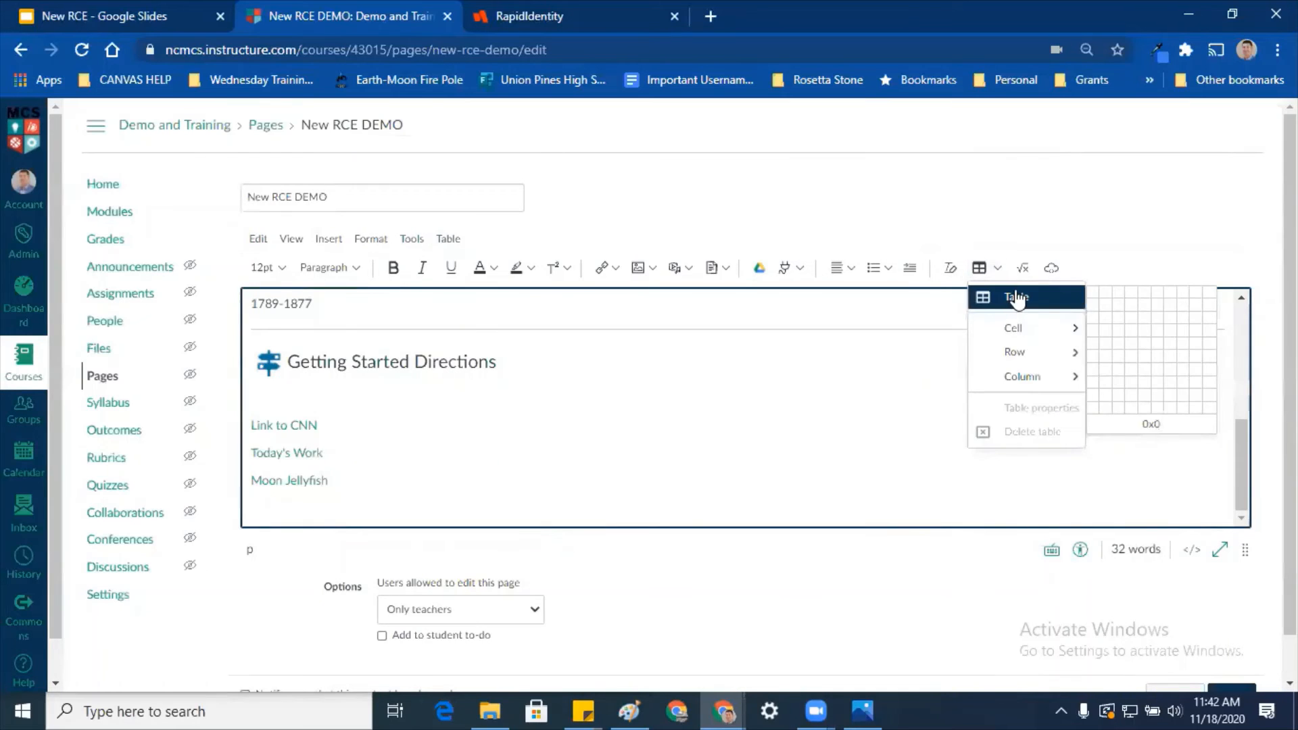
{"action": "left_click", "coordinate": [1122, 376]}
{"action": "left_click_drag", "start_coordinate": [512, 401], "coordinate": [1005, 473]}
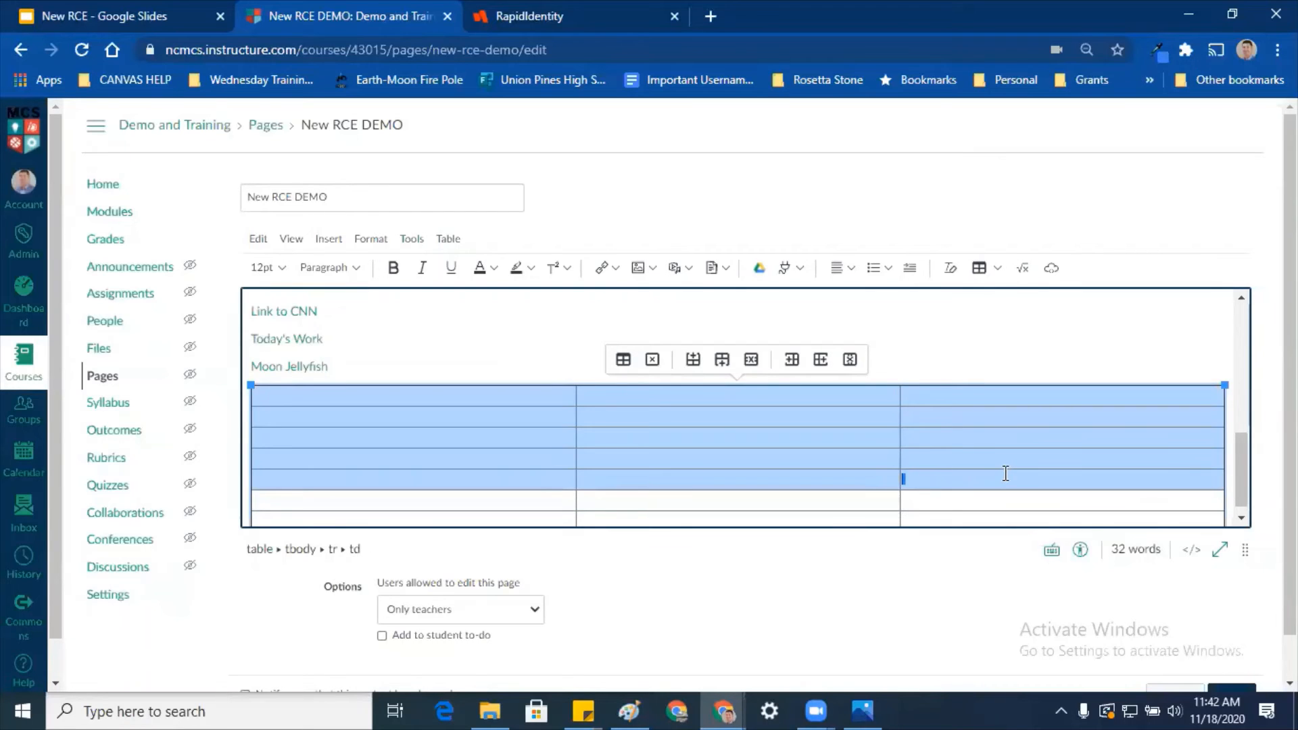
{"action": "left_click", "coordinate": [623, 360]}
{"action": "left_click", "coordinate": [532, 298]}
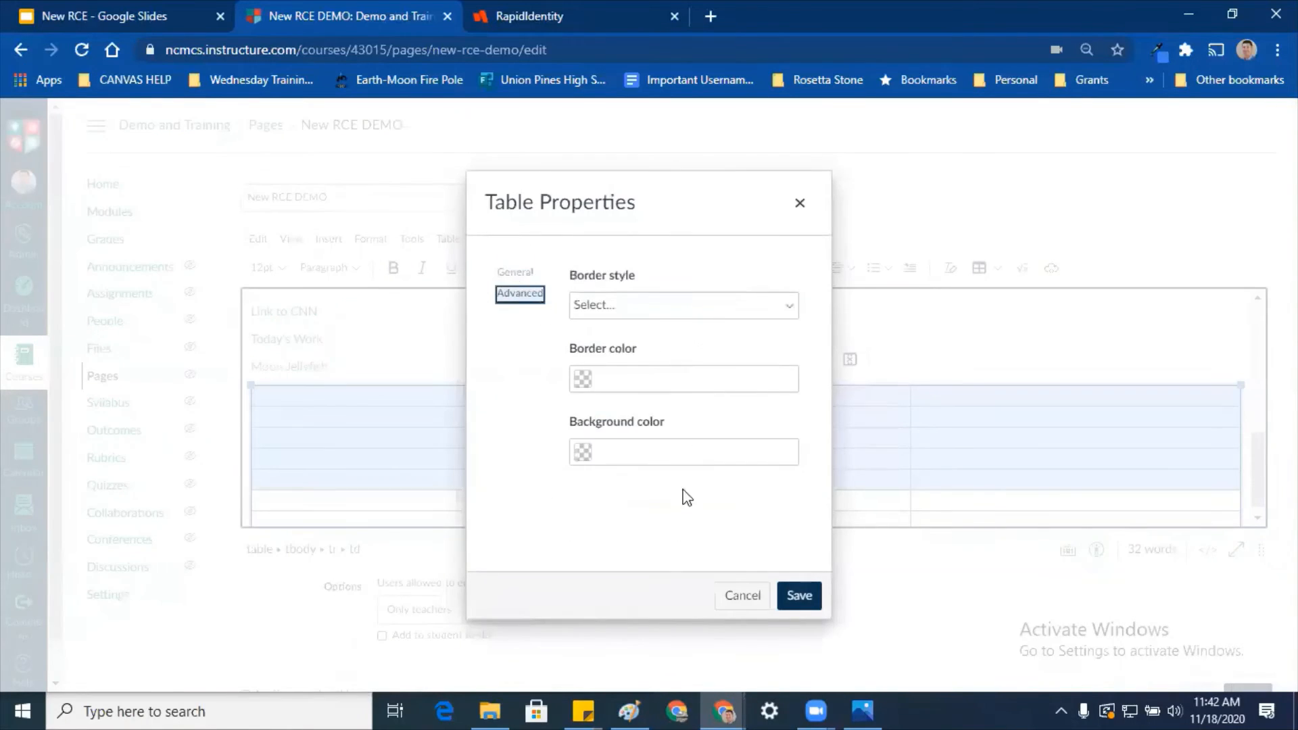
{"action": "left_click", "coordinate": [704, 451]}
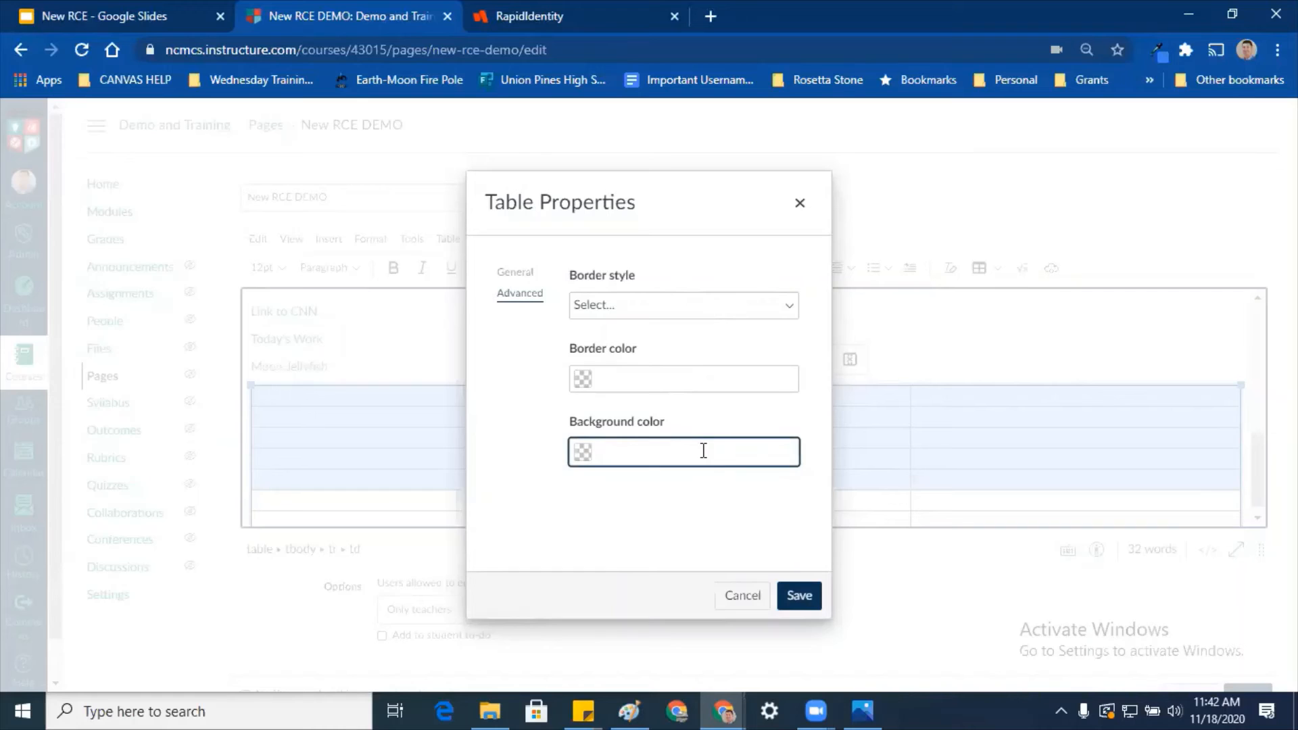
{"action": "type", "text": "ffffff"}
{"action": "left_click", "coordinate": [800, 598]}
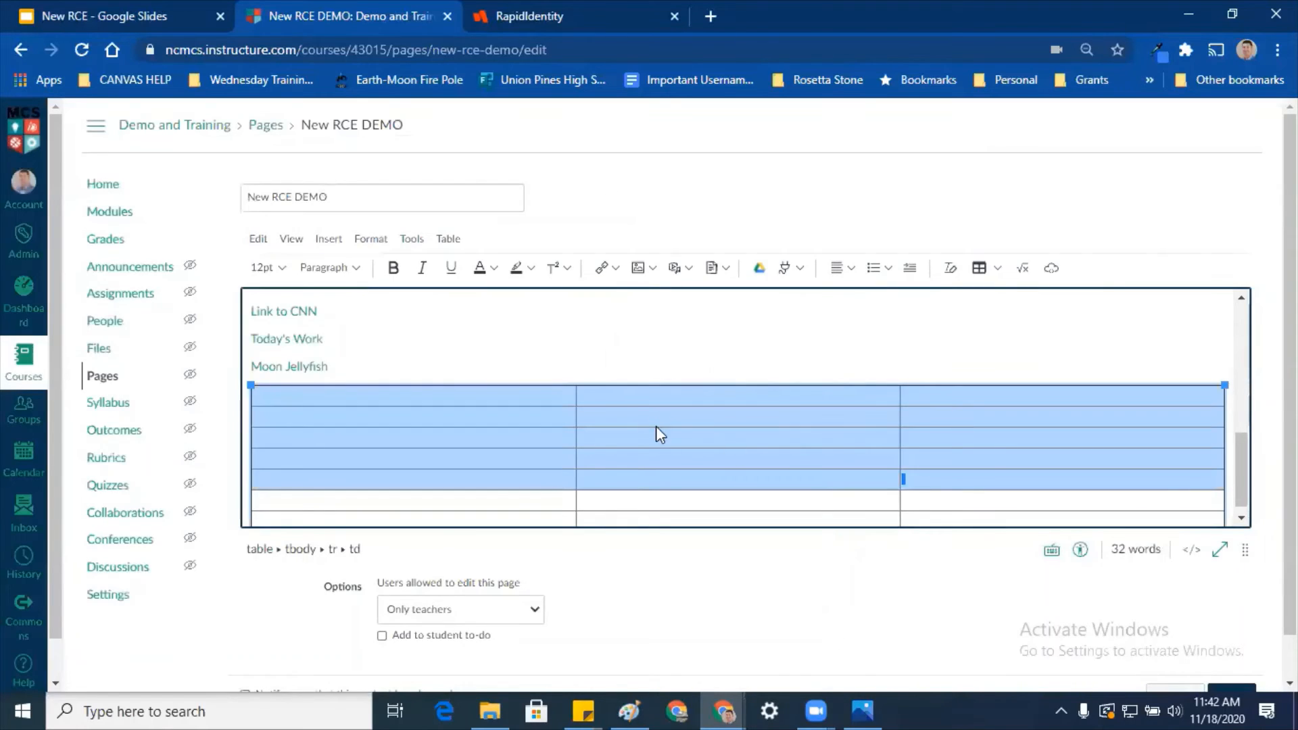
Step: Reopen the table's advanced properties and copy hex #9a232b from the HEX for Connect sticky note
{"action": "left_click", "coordinate": [623, 361]}
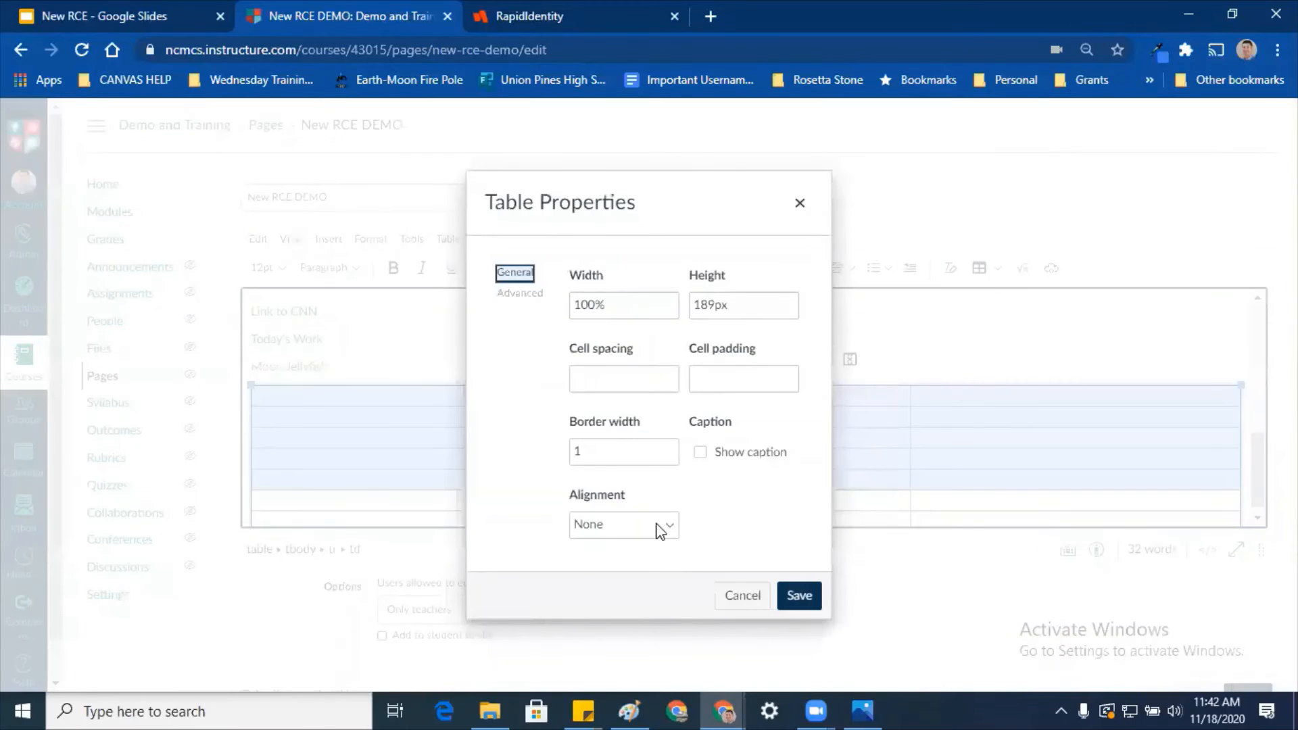
{"action": "left_click", "coordinate": [526, 292]}
{"action": "left_click", "coordinate": [713, 453]}
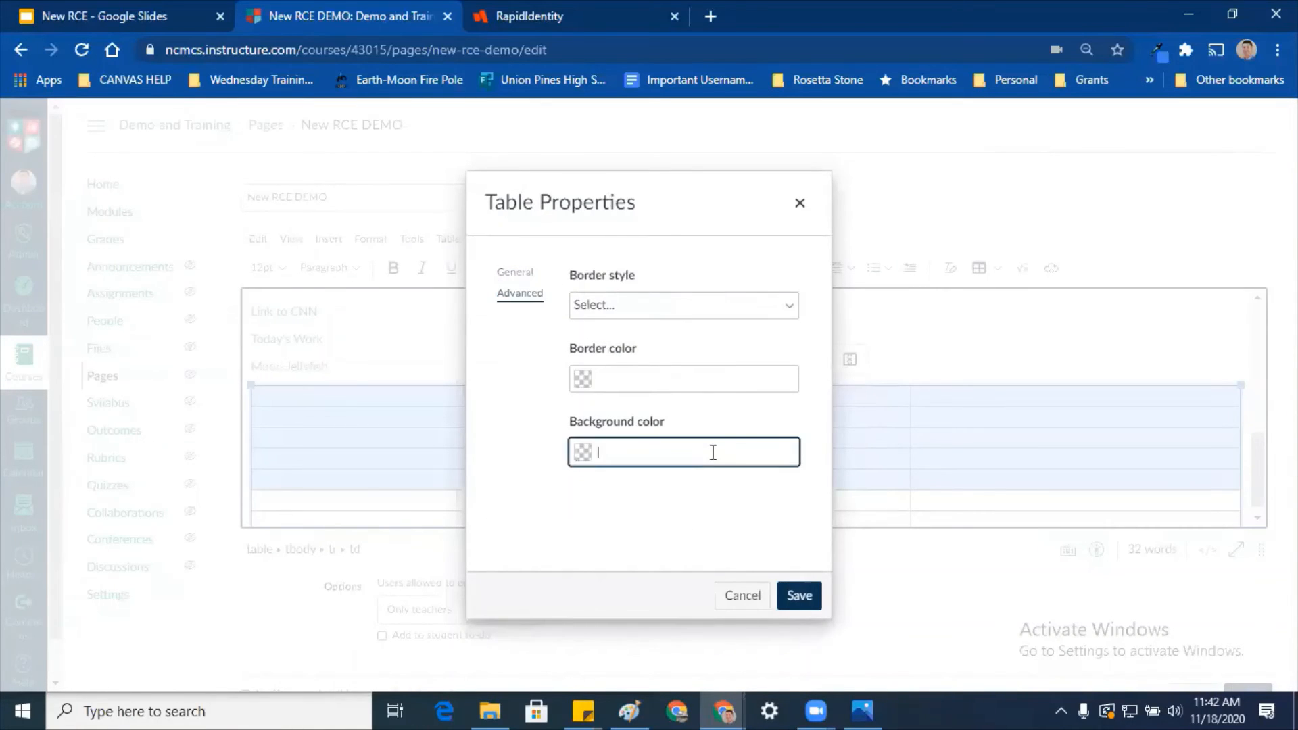
{"action": "left_click", "coordinate": [583, 711]}
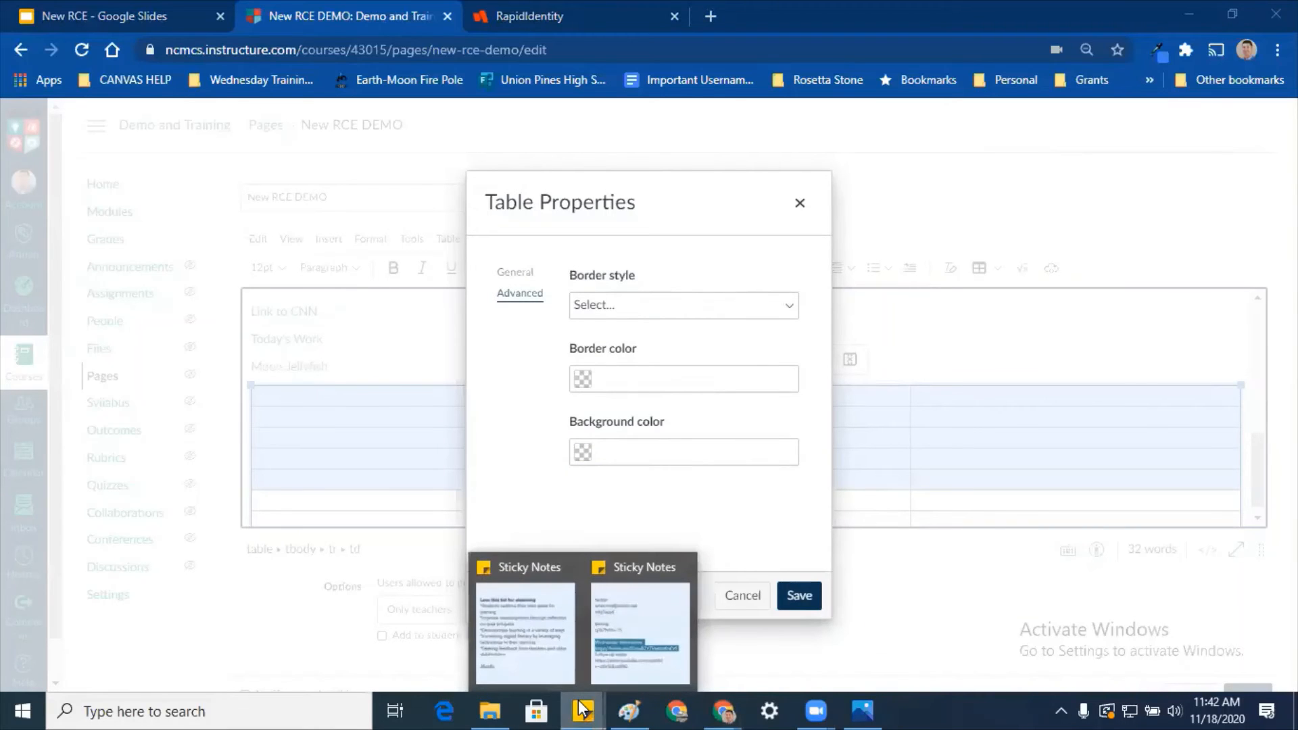
{"action": "left_click", "coordinate": [607, 606]}
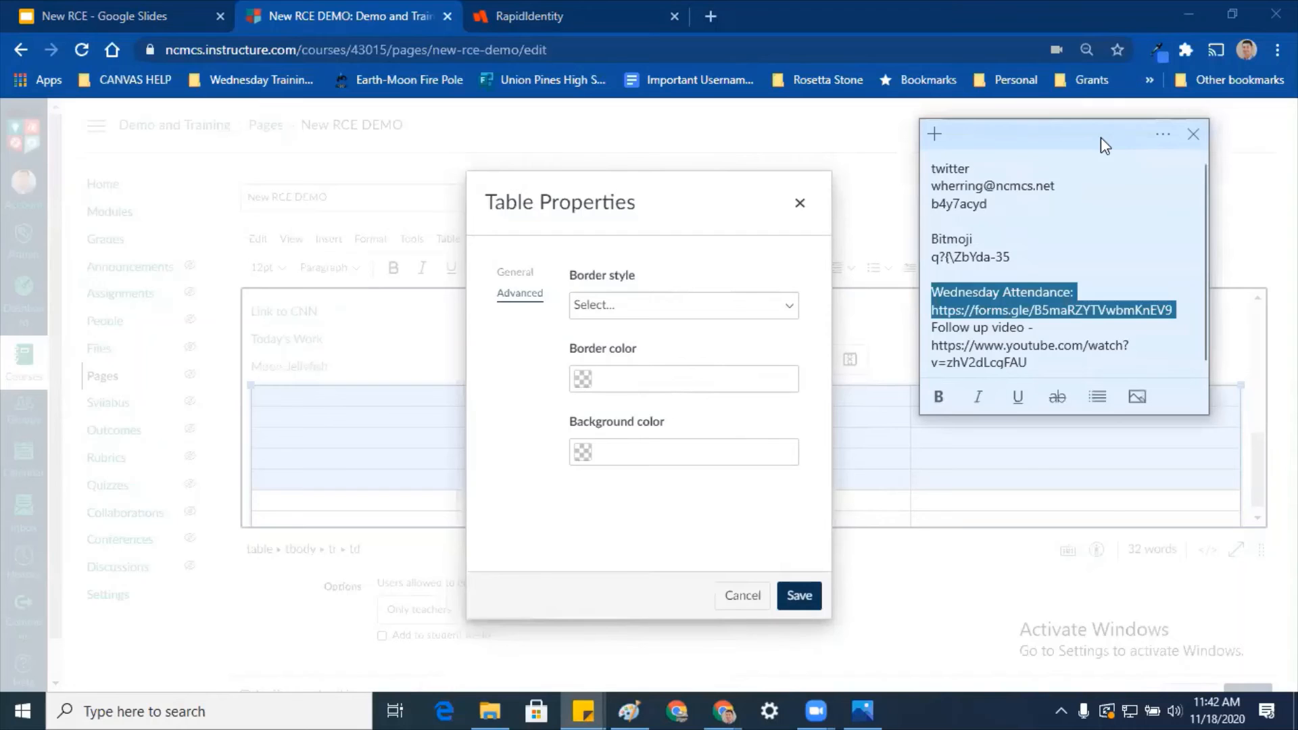
{"action": "left_click_drag", "start_coordinate": [1101, 136], "coordinate": [1120, 283]}
{"action": "left_click", "coordinate": [1182, 280]}
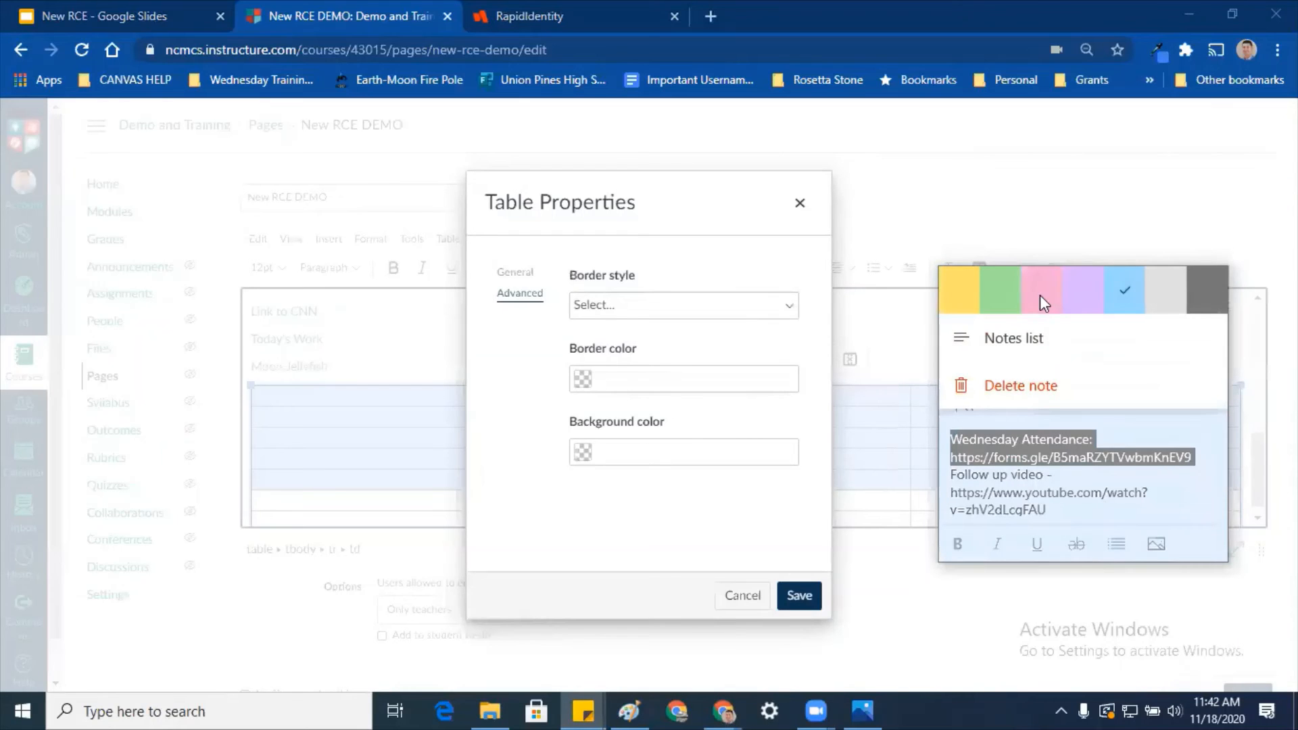
{"action": "left_click", "coordinate": [1035, 340]}
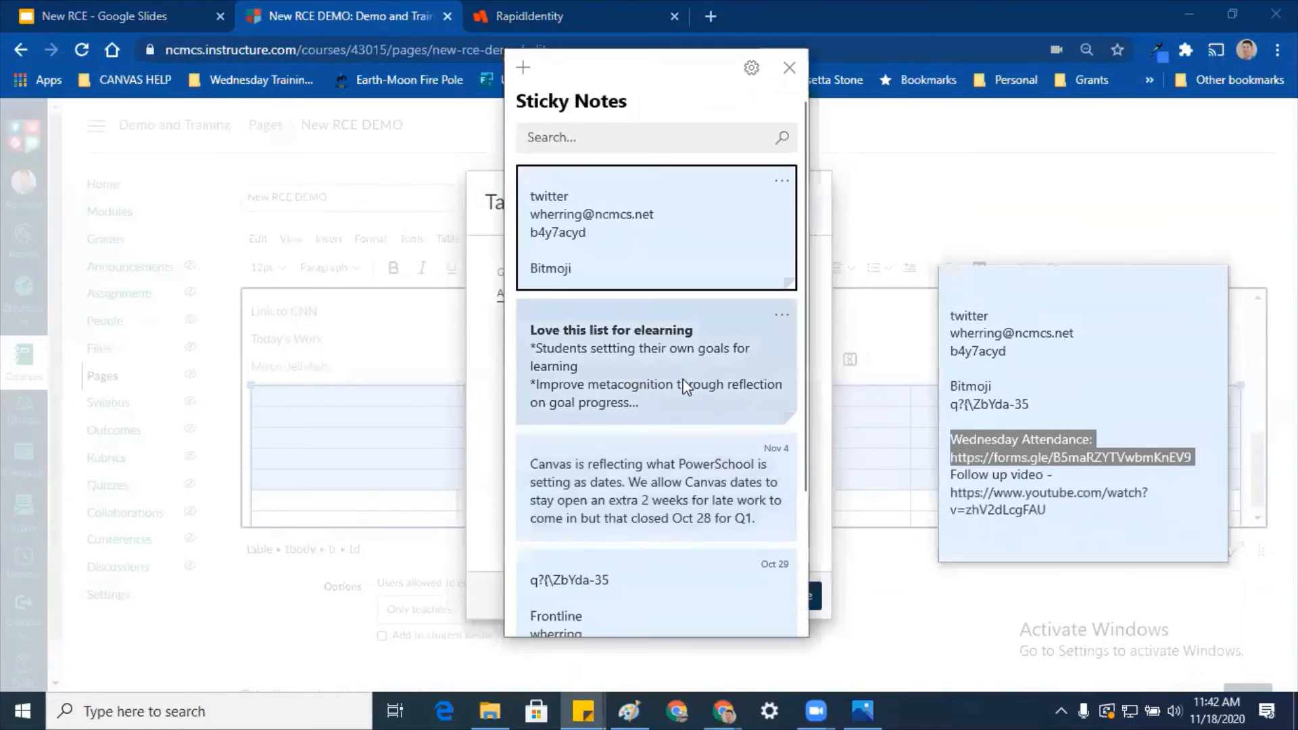
{"action": "scroll", "coordinate": [675, 397], "scroll_direction": "down", "scroll_amount": 3}
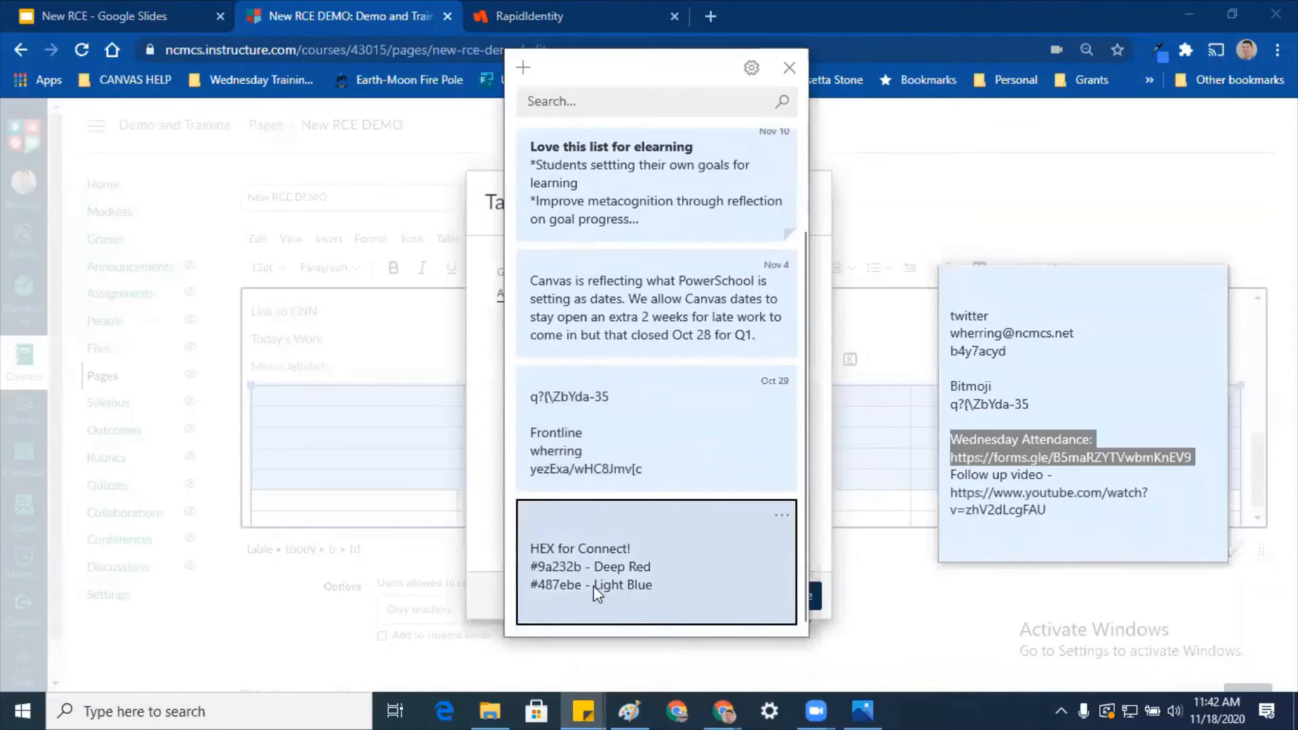
{"action": "double_click", "coordinate": [578, 565]}
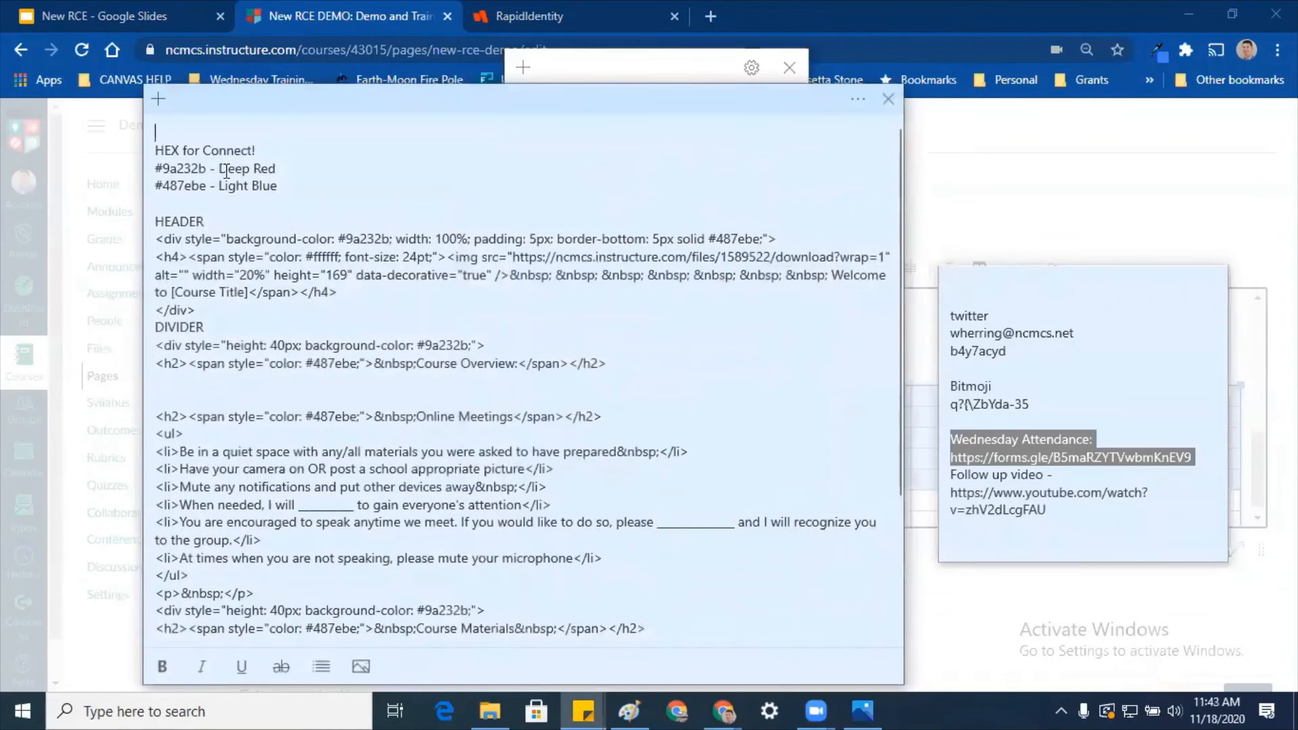
{"action": "double_click", "coordinate": [203, 168]}
{"action": "key", "text": "ctrl+c"}
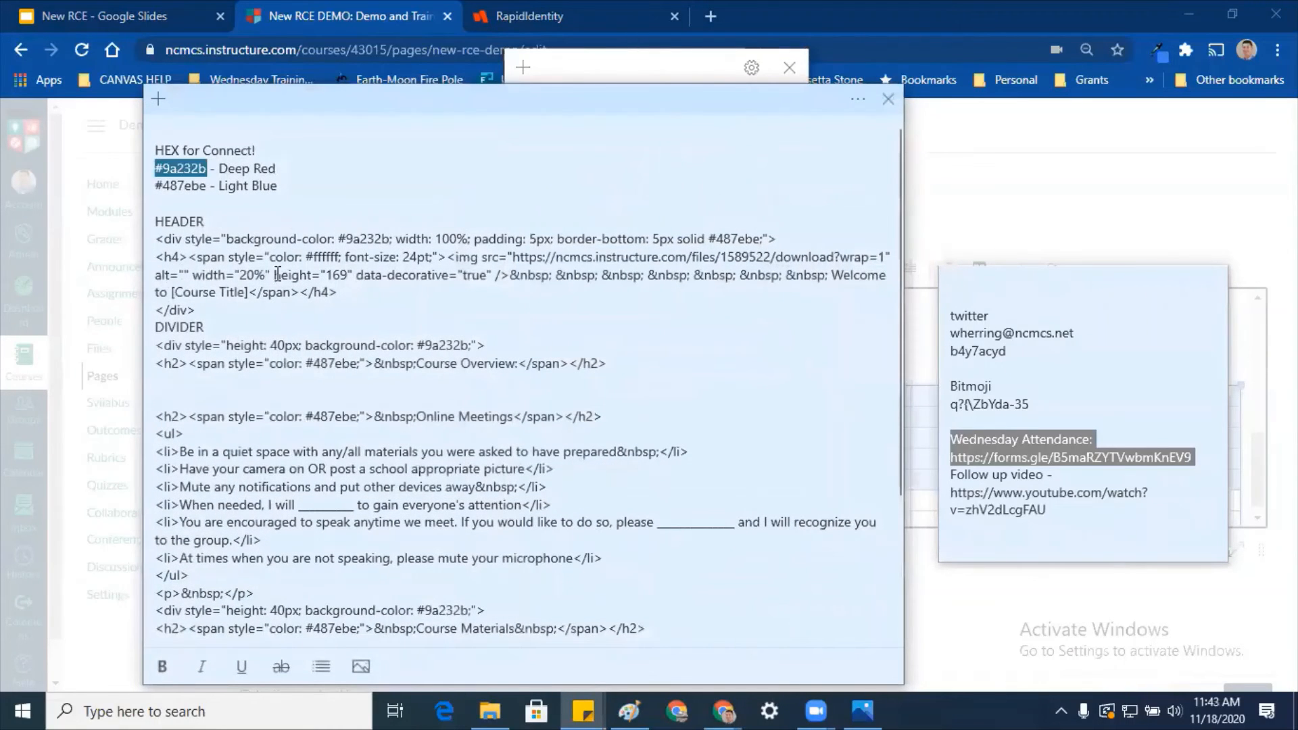
{"action": "left_click", "coordinate": [888, 99]}
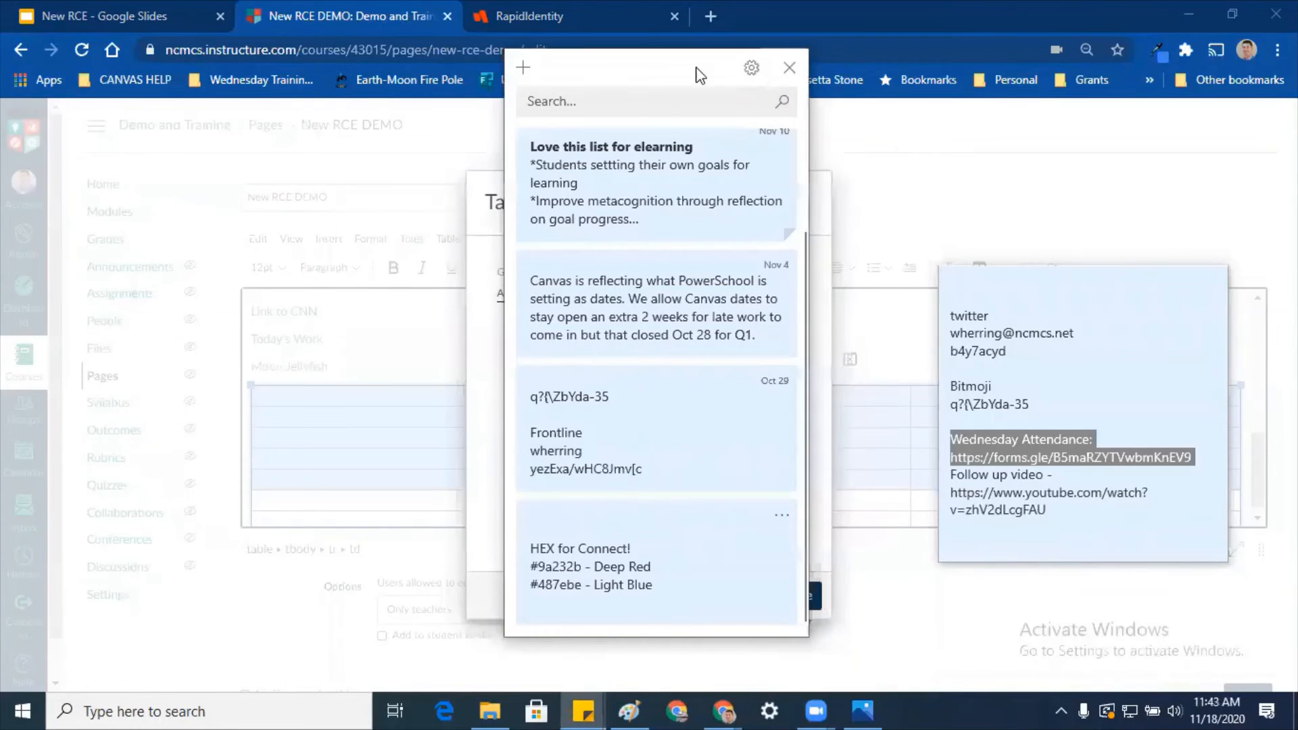
{"action": "left_click", "coordinate": [790, 67]}
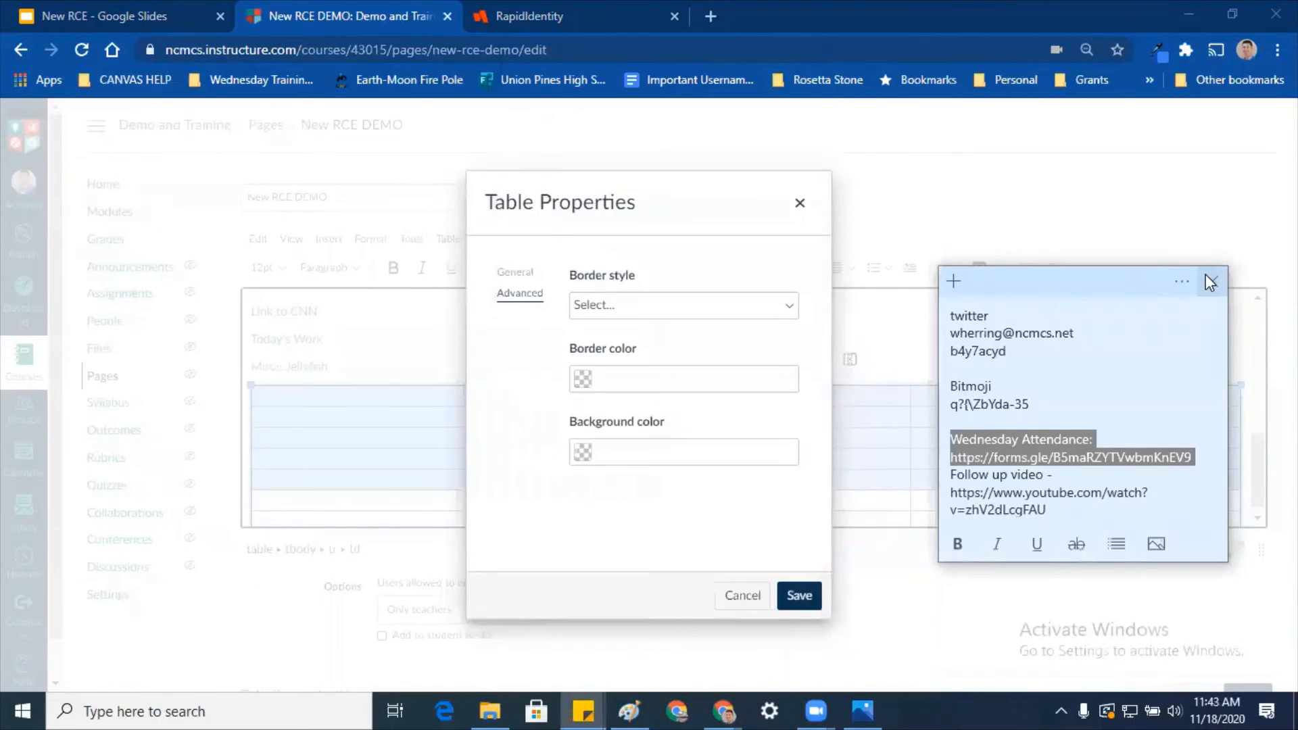
Step: Paste #9a232b as the table background colour and save it
{"action": "left_click", "coordinate": [1211, 274]}
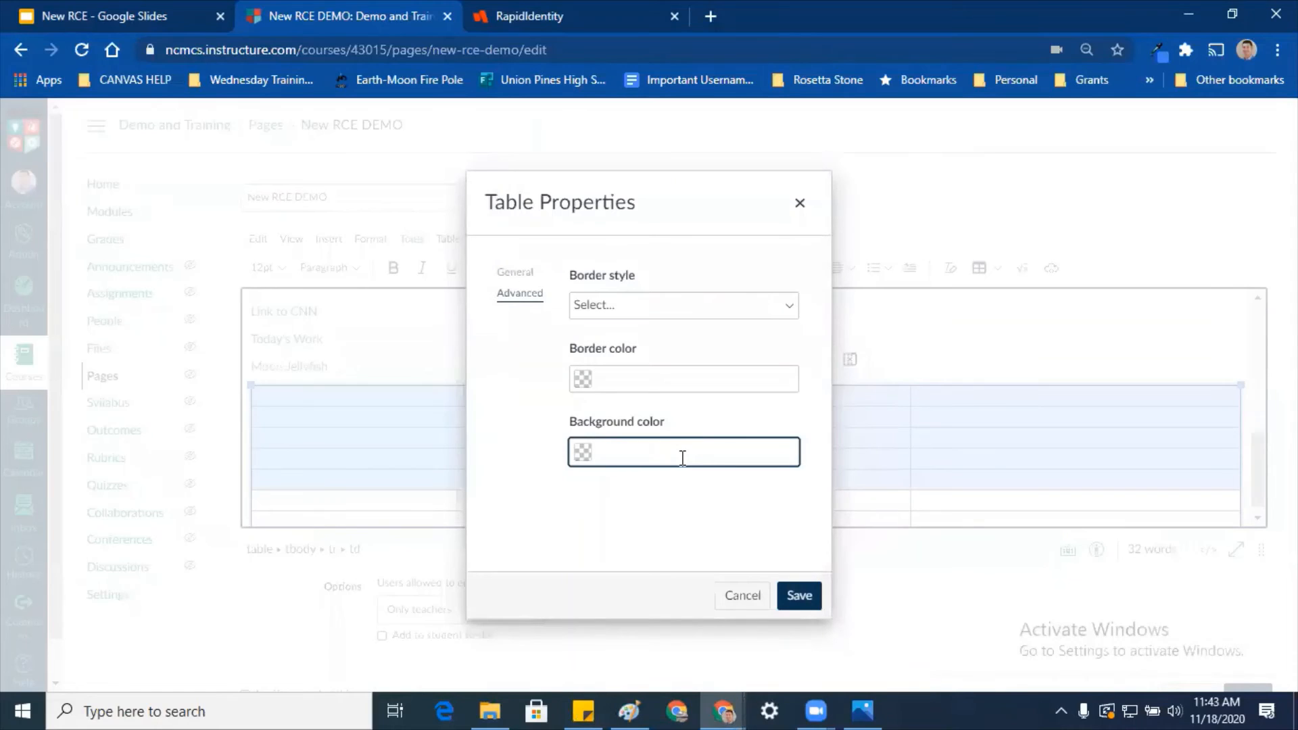
{"action": "key", "text": "ctrl+v"}
{"action": "left_click", "coordinate": [800, 597]}
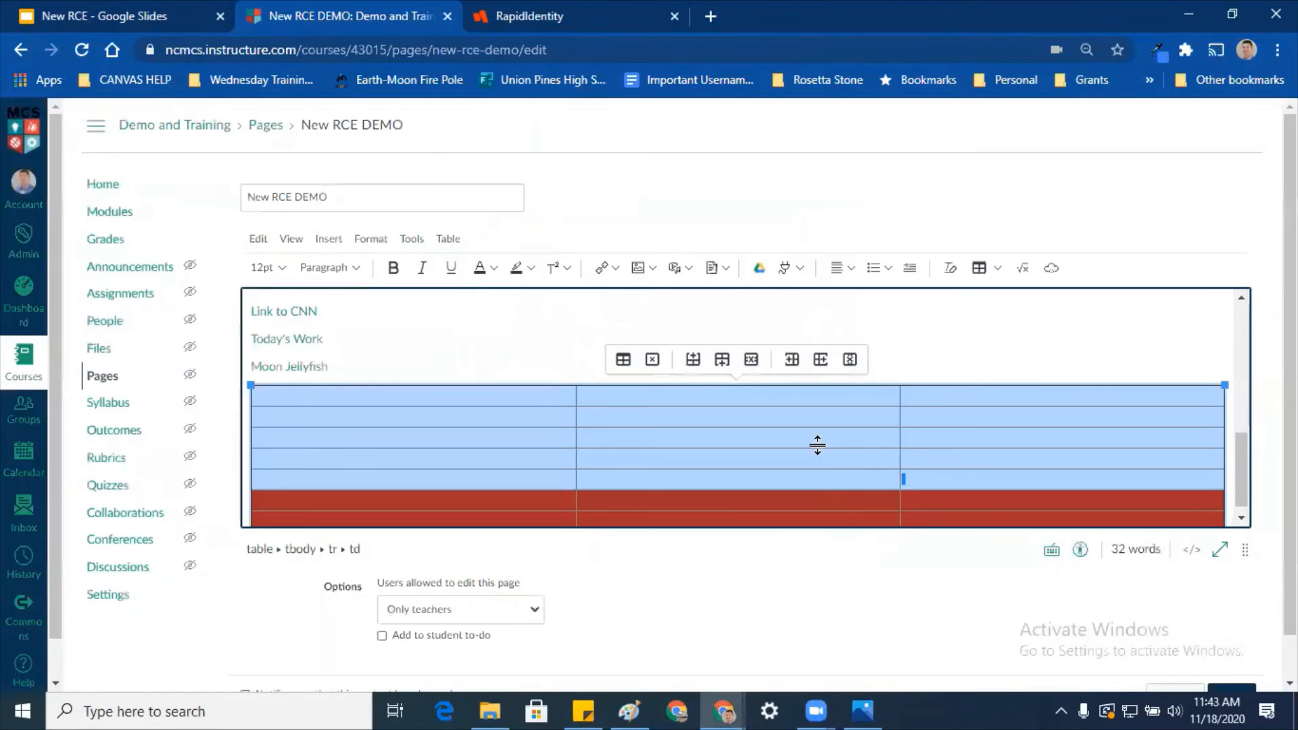
{"action": "left_click", "coordinate": [963, 344]}
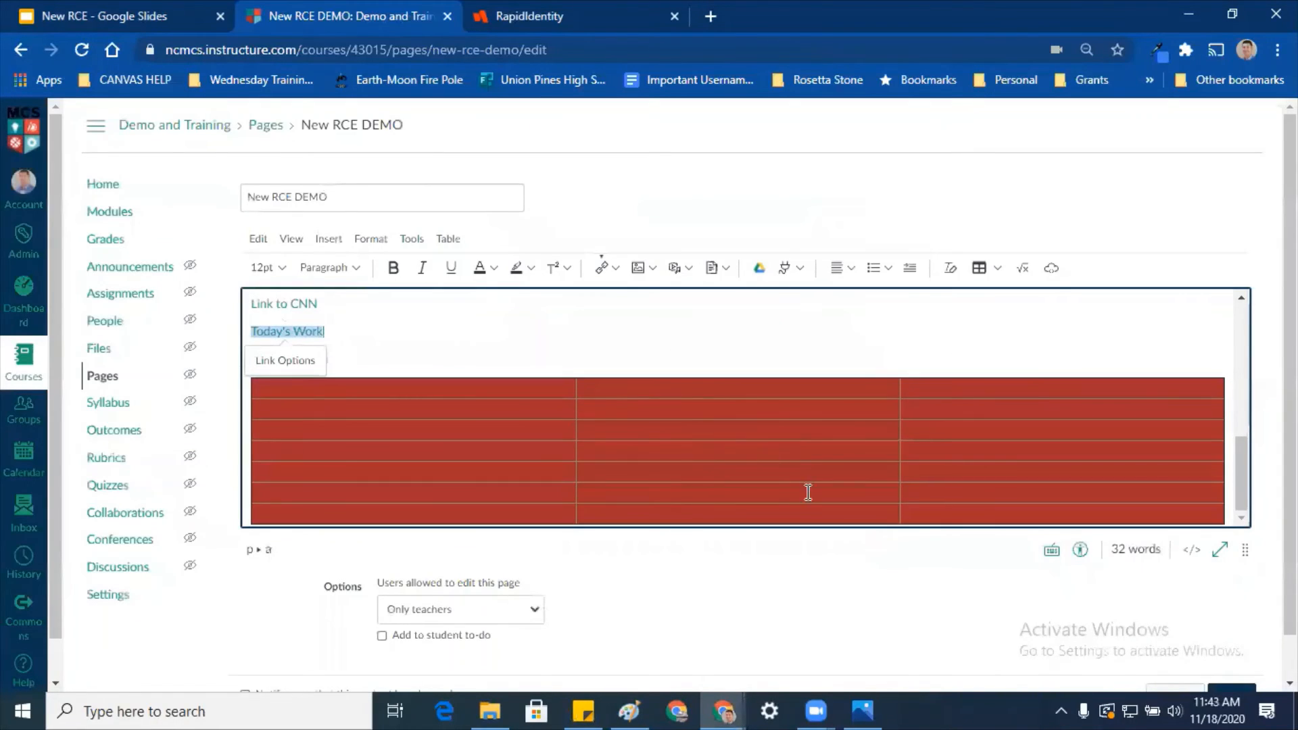
{"action": "left_click", "coordinate": [690, 404]}
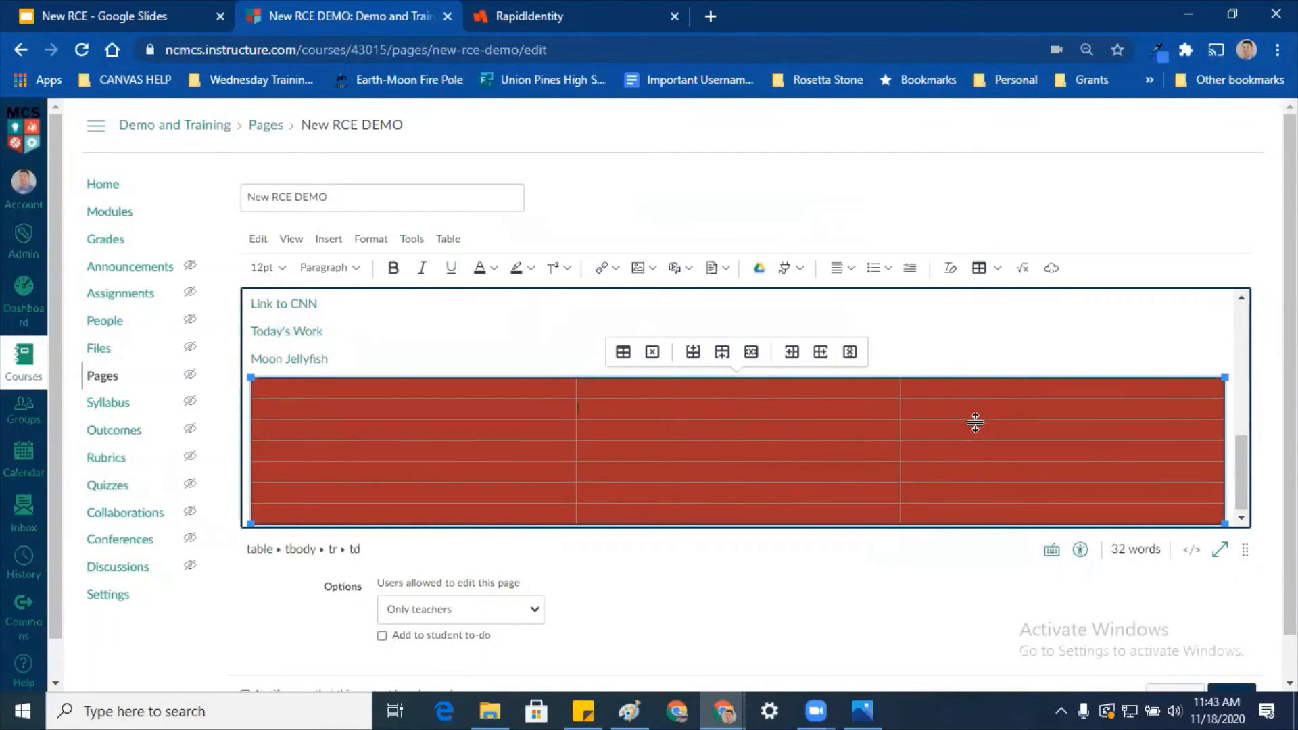
Step: Put the caret on the Moon Jellyfish line and open the Embed dialog with its Embed Code field focused
{"action": "left_click", "coordinate": [1003, 359]}
{"action": "key", "text": "ctrl+z"}
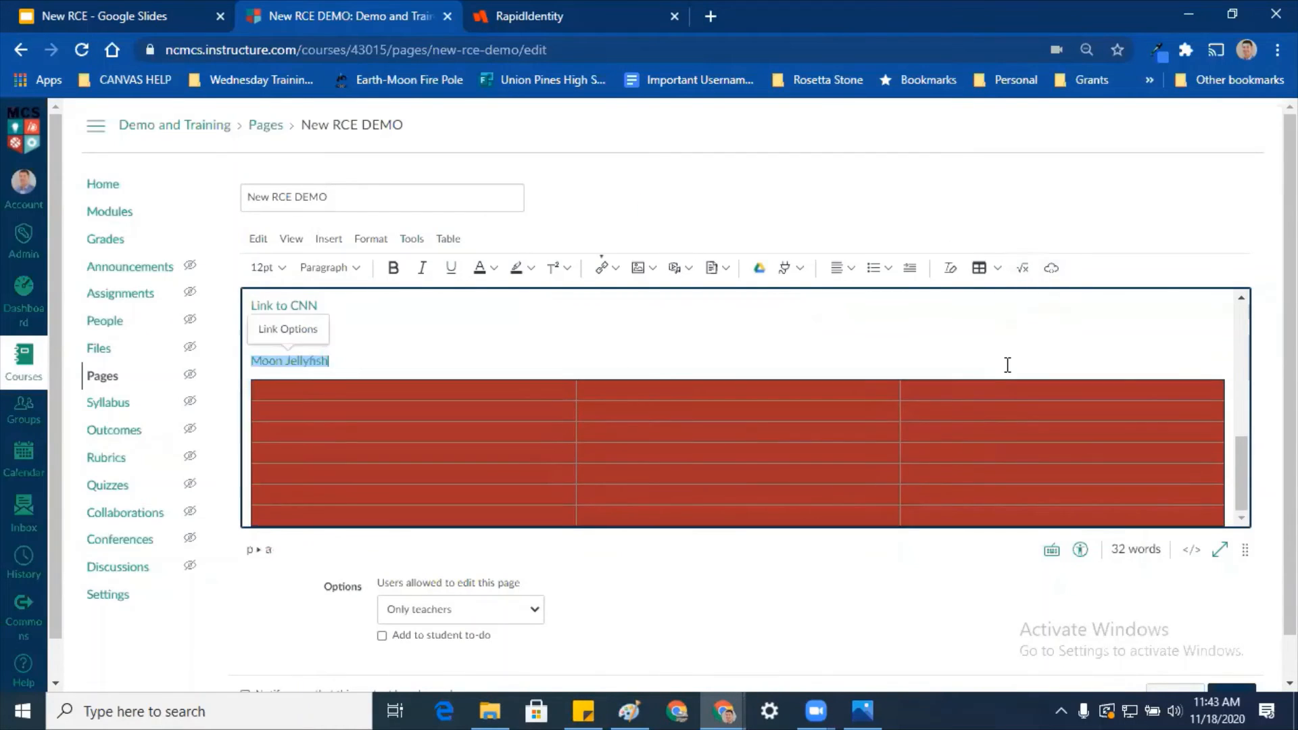
{"action": "left_click", "coordinate": [1023, 267]}
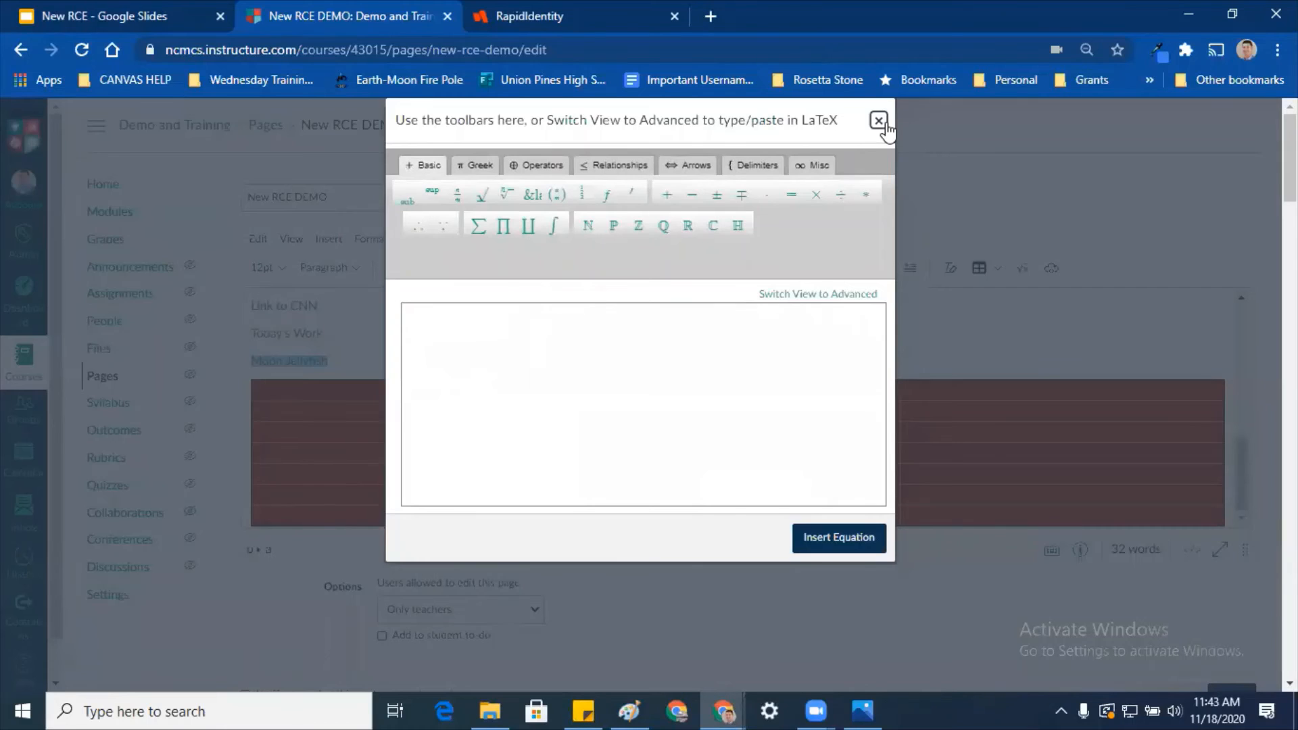
{"action": "left_click", "coordinate": [884, 123]}
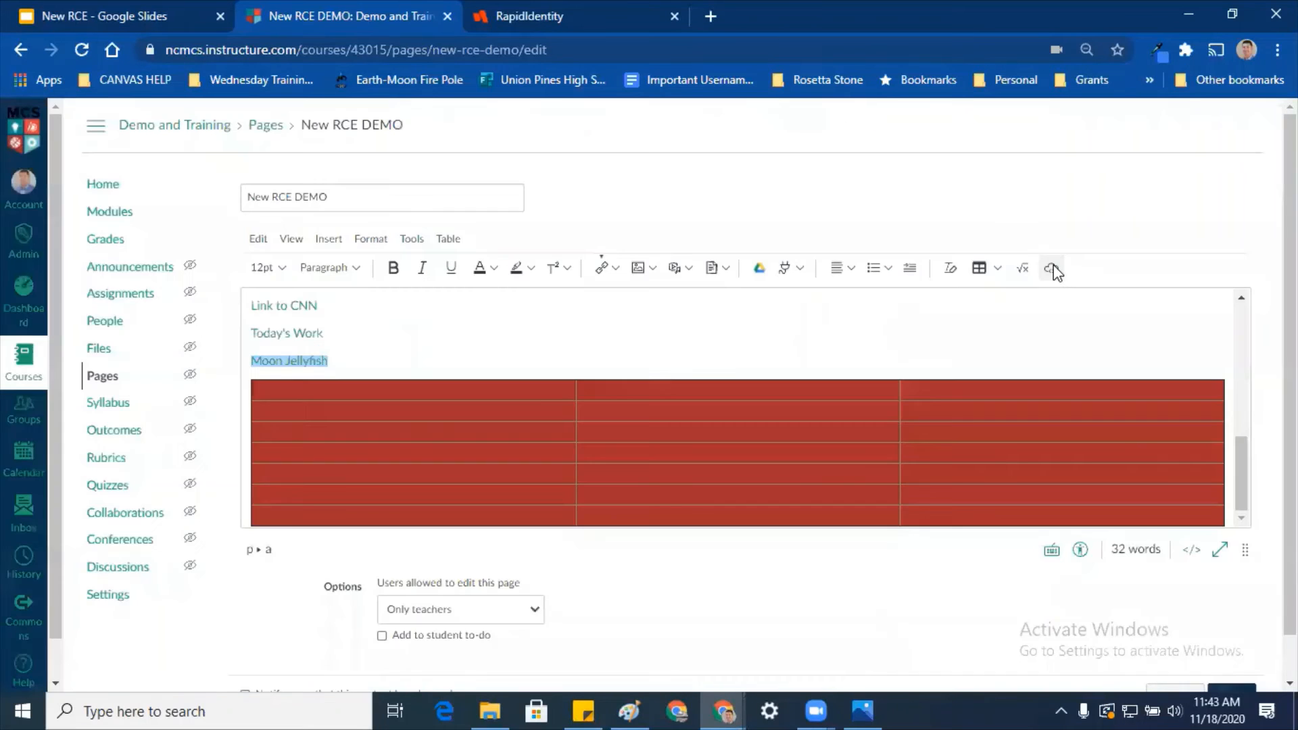
{"action": "left_click", "coordinate": [1052, 269]}
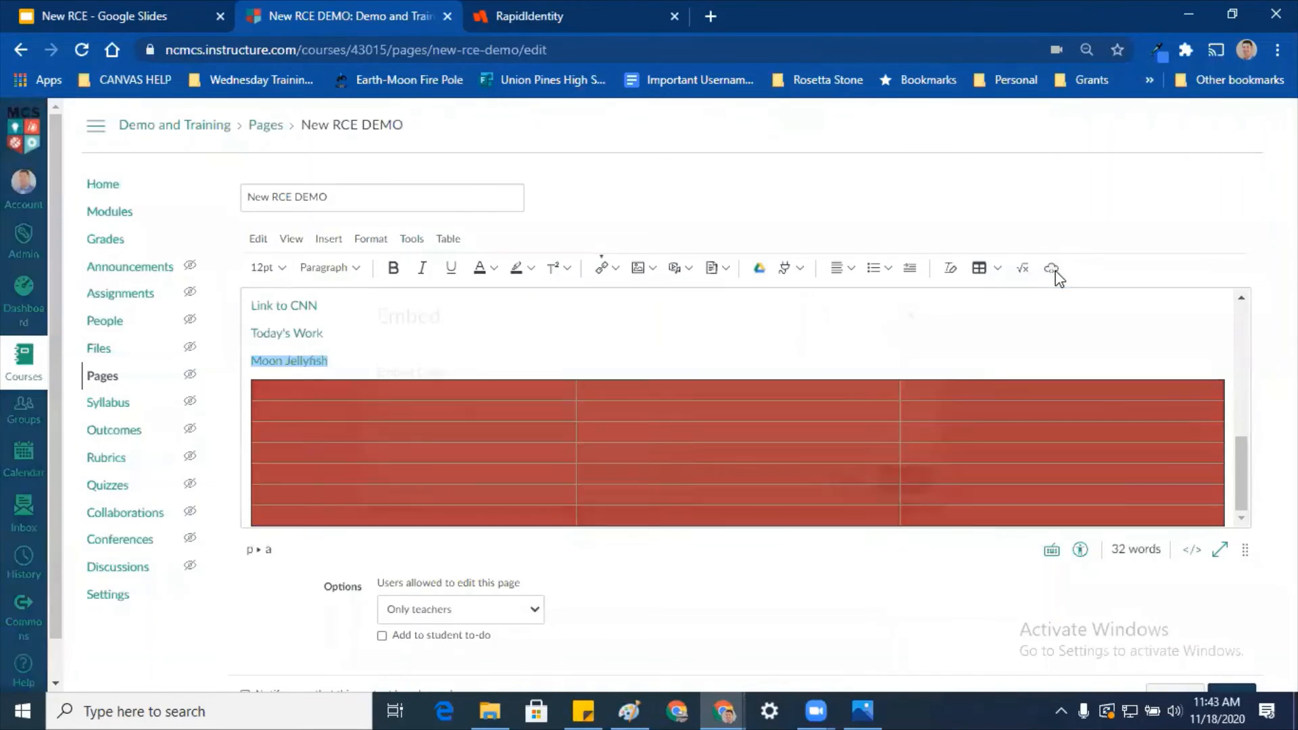
{"action": "left_click", "coordinate": [694, 410]}
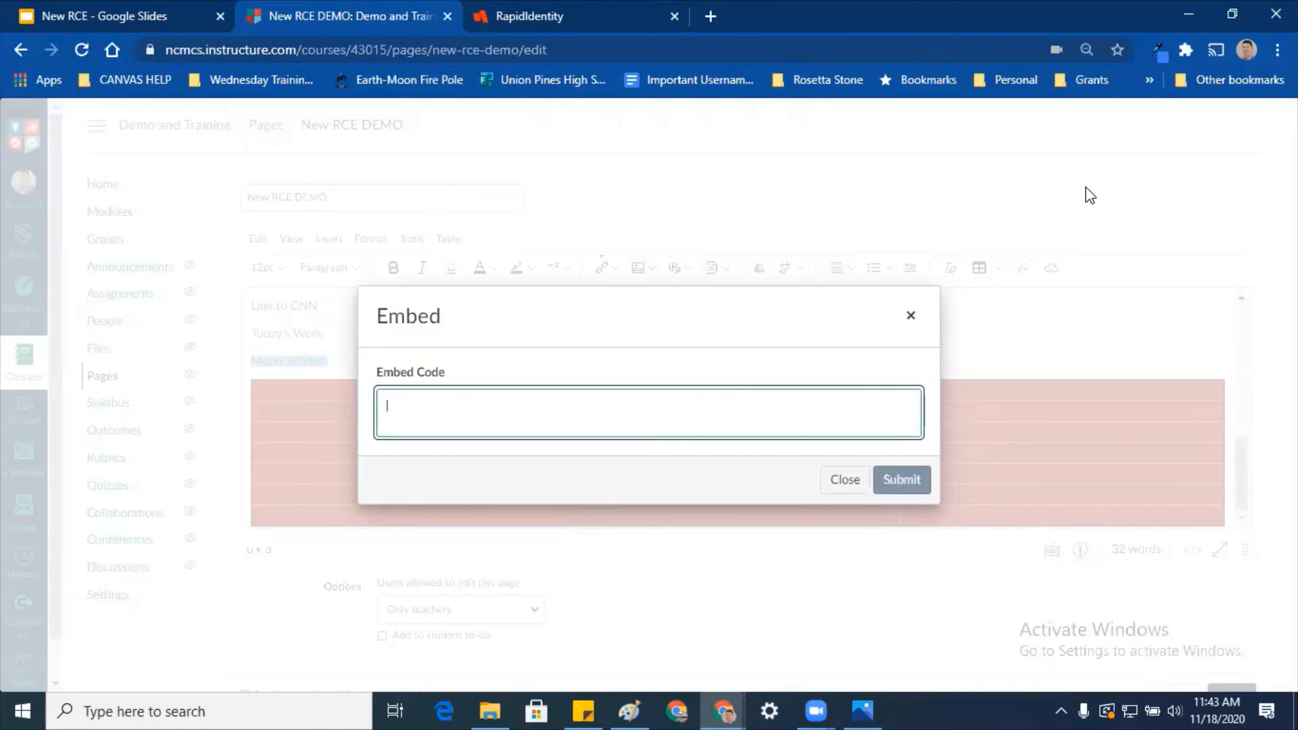
Step: Duplicate the Google Slides tab and go to quizlet from the address bar
{"action": "left_click", "coordinate": [112, 15]}
{"action": "right_click", "coordinate": [113, 15]}
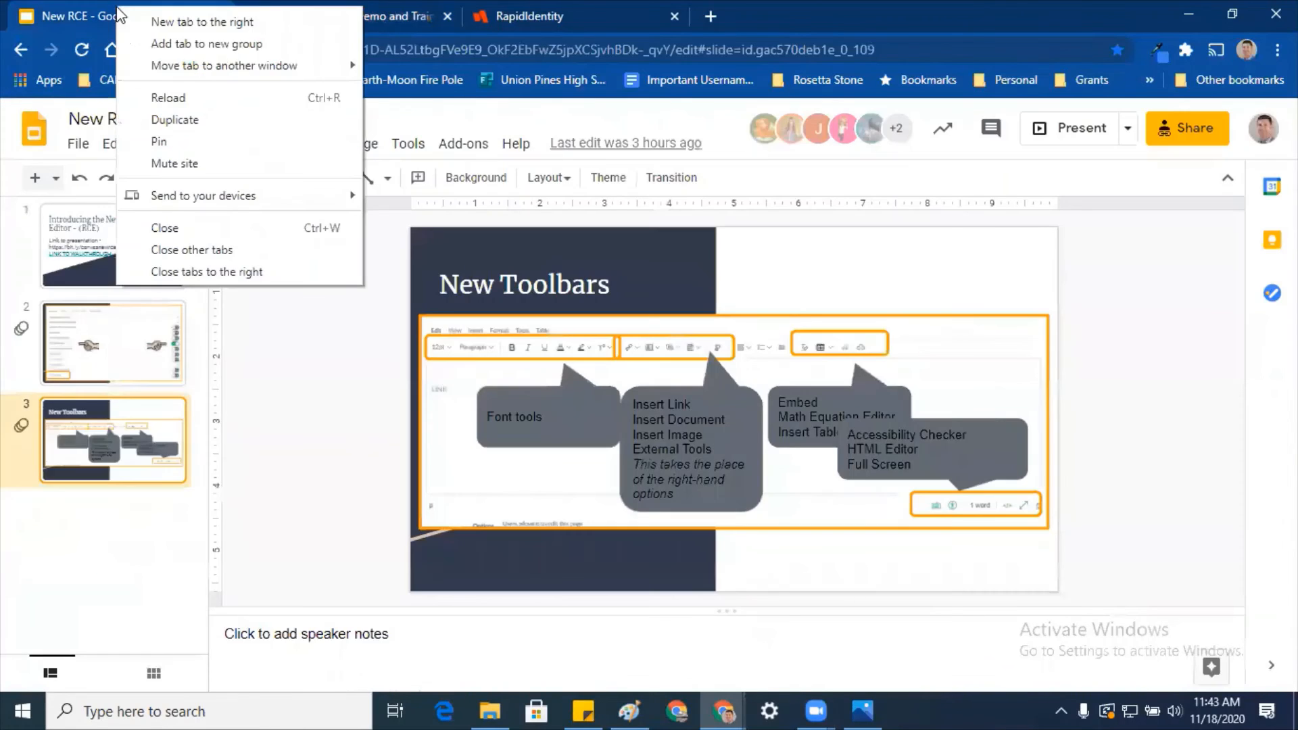
{"action": "left_click", "coordinate": [154, 119]}
{"action": "left_click", "coordinate": [171, 15]}
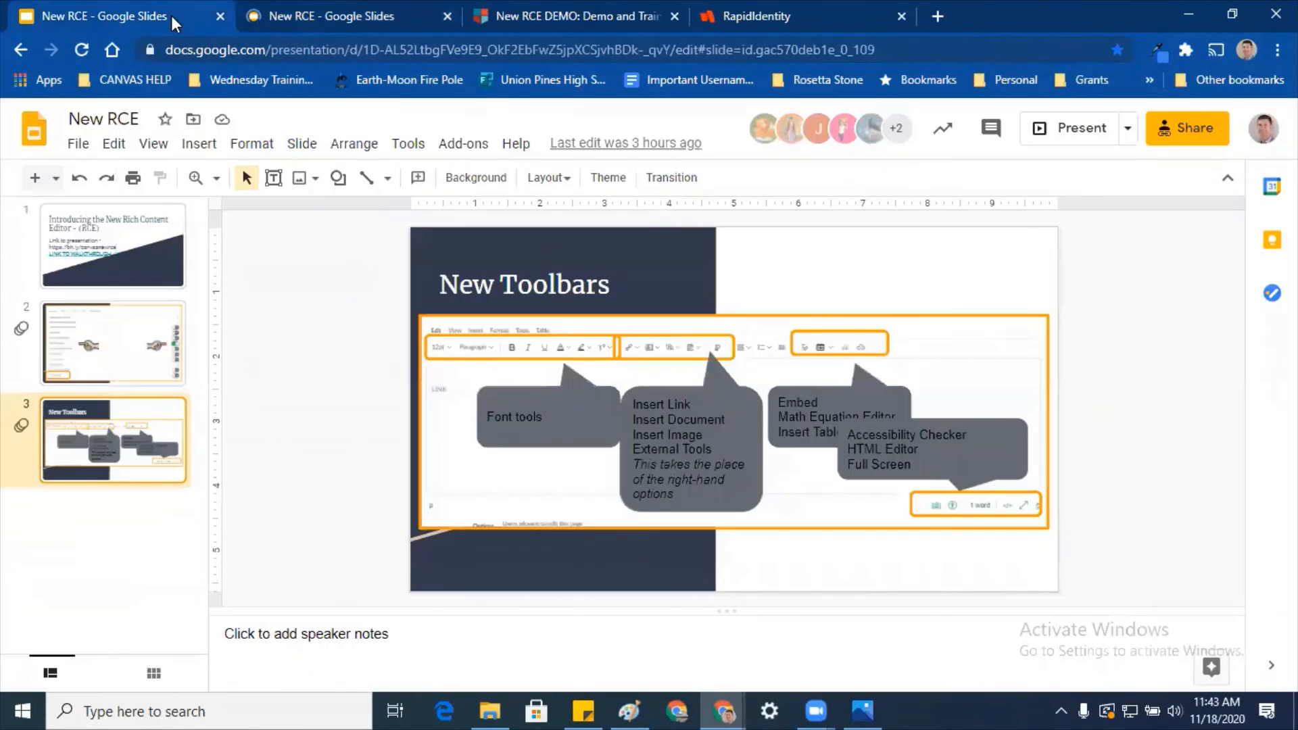
{"action": "left_click", "coordinate": [185, 50]}
{"action": "type", "text": "quiz"}
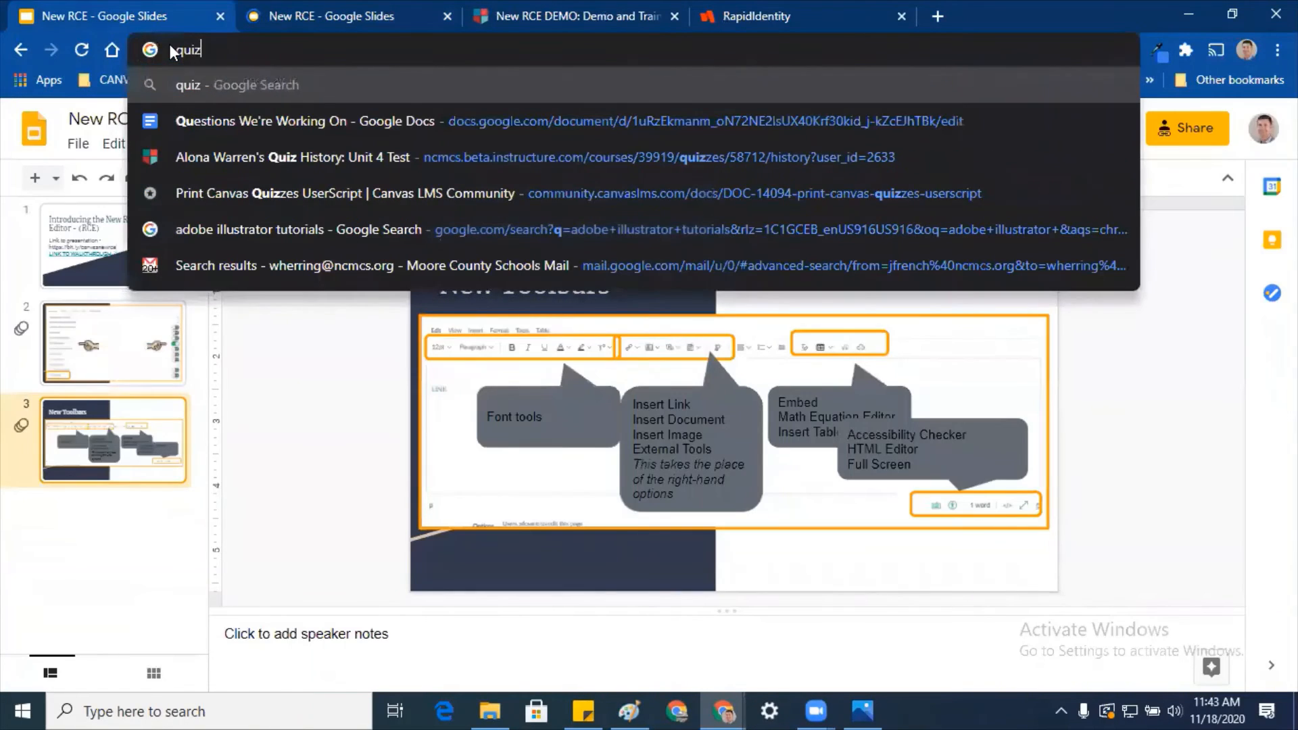
{"action": "type", "text": "let"}
{"action": "key", "text": "Return"}
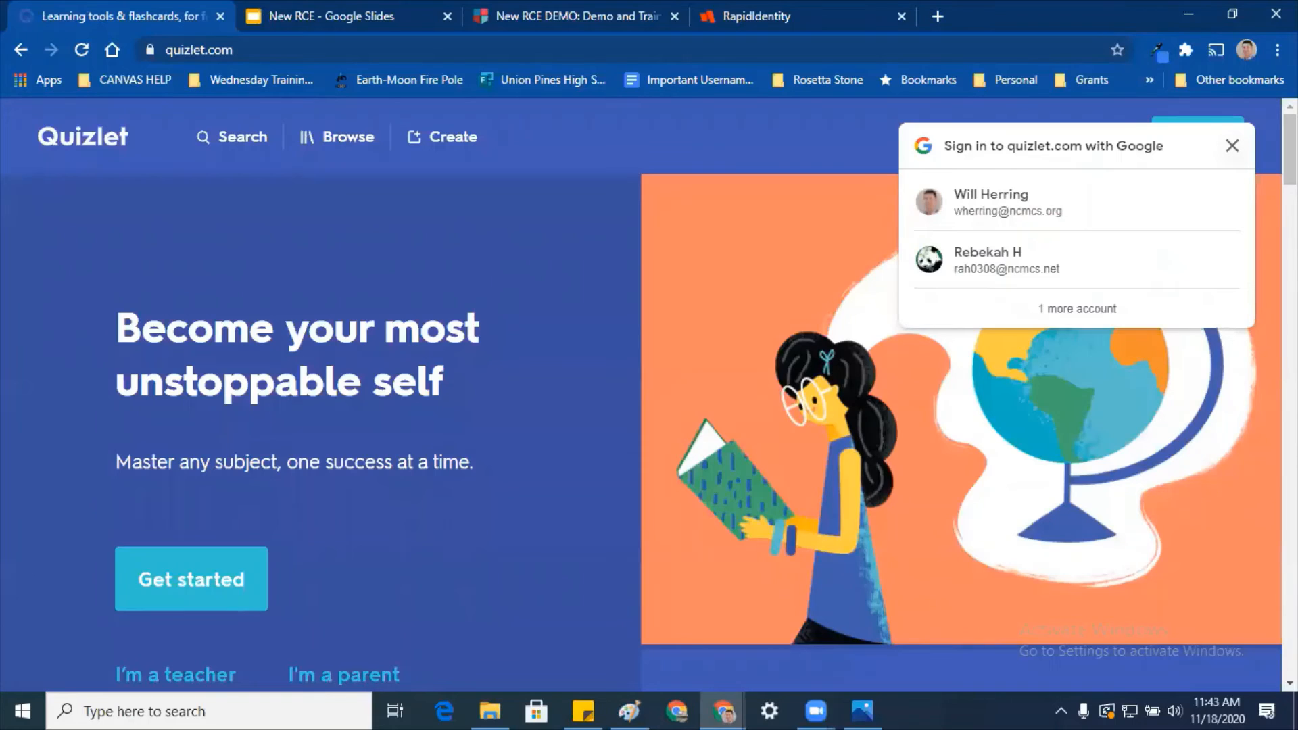
Step: Log in to Quizlet with Google and open the Skeletal System, Skeletal System set
{"action": "left_click", "coordinate": [1216, 193]}
{"action": "left_click", "coordinate": [1116, 248]}
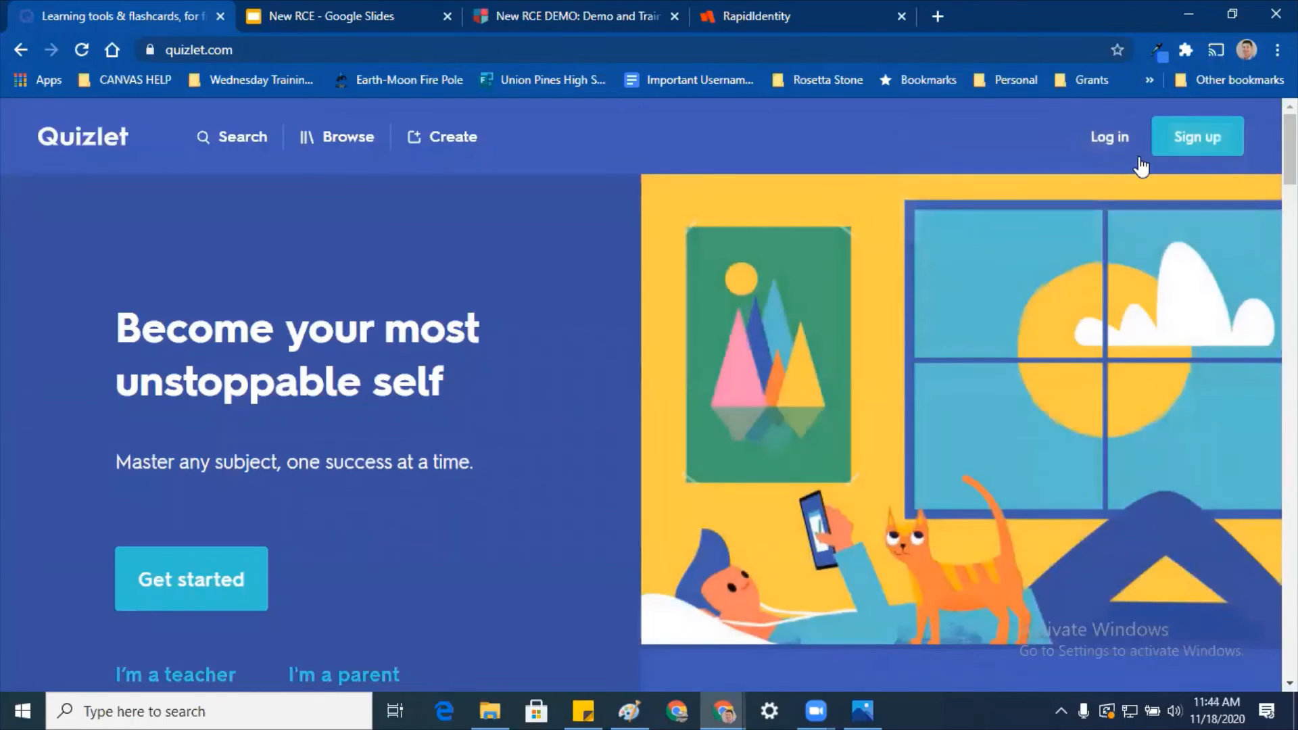
{"action": "left_click", "coordinate": [1096, 138]}
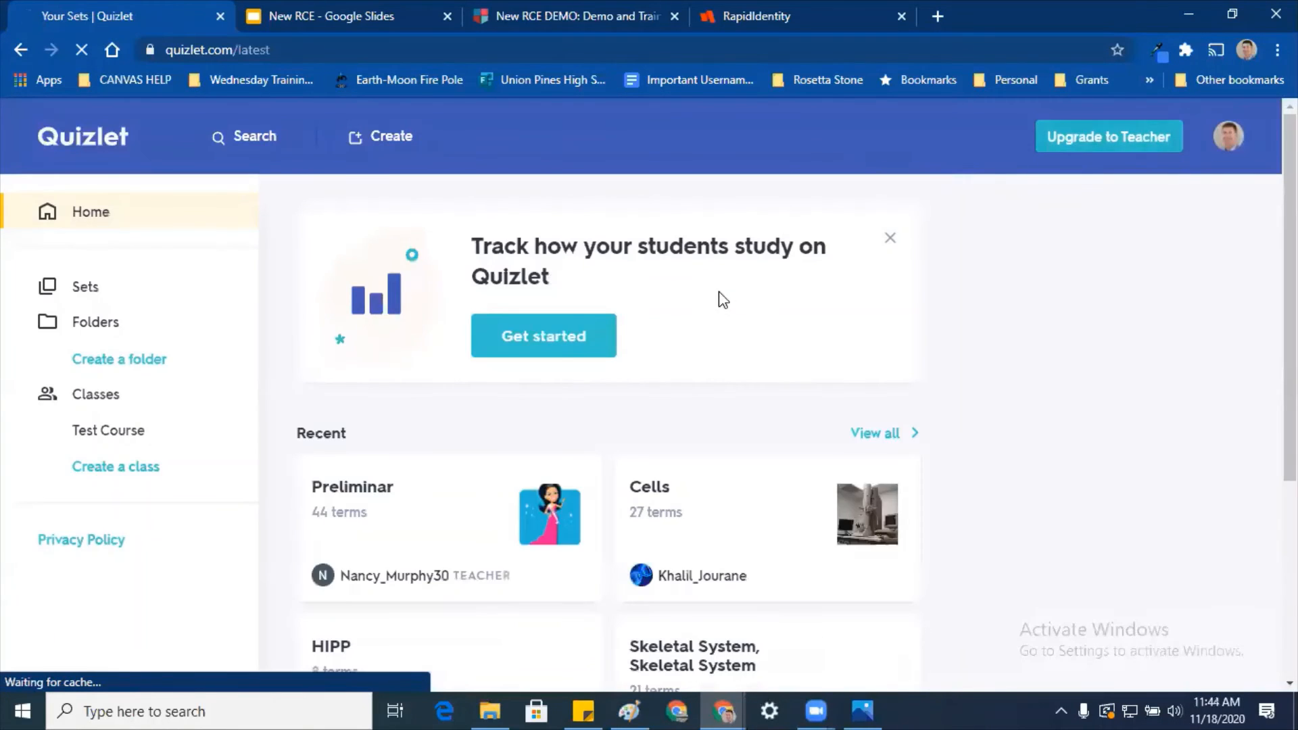
{"action": "scroll", "coordinate": [916, 335], "scroll_direction": "down", "scroll_amount": 3}
{"action": "scroll", "coordinate": [913, 372], "scroll_direction": "down", "scroll_amount": 2}
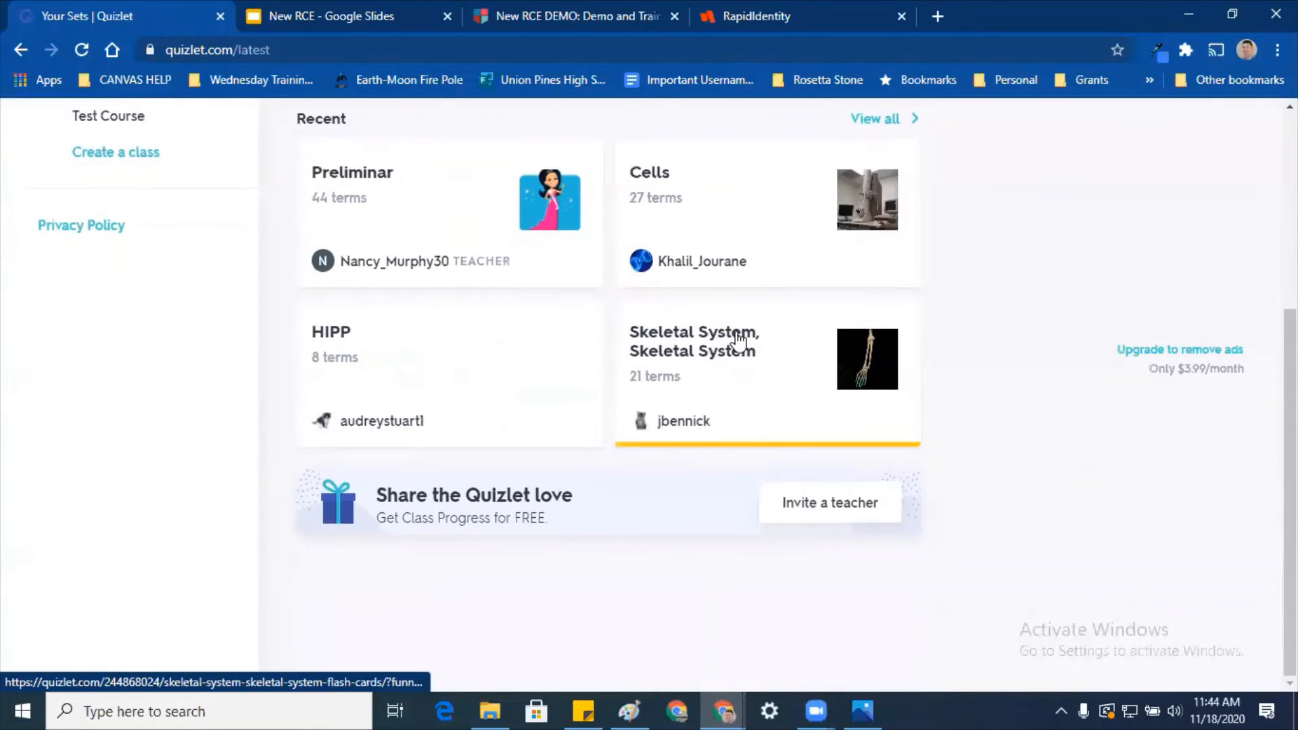
{"action": "left_click", "coordinate": [737, 343]}
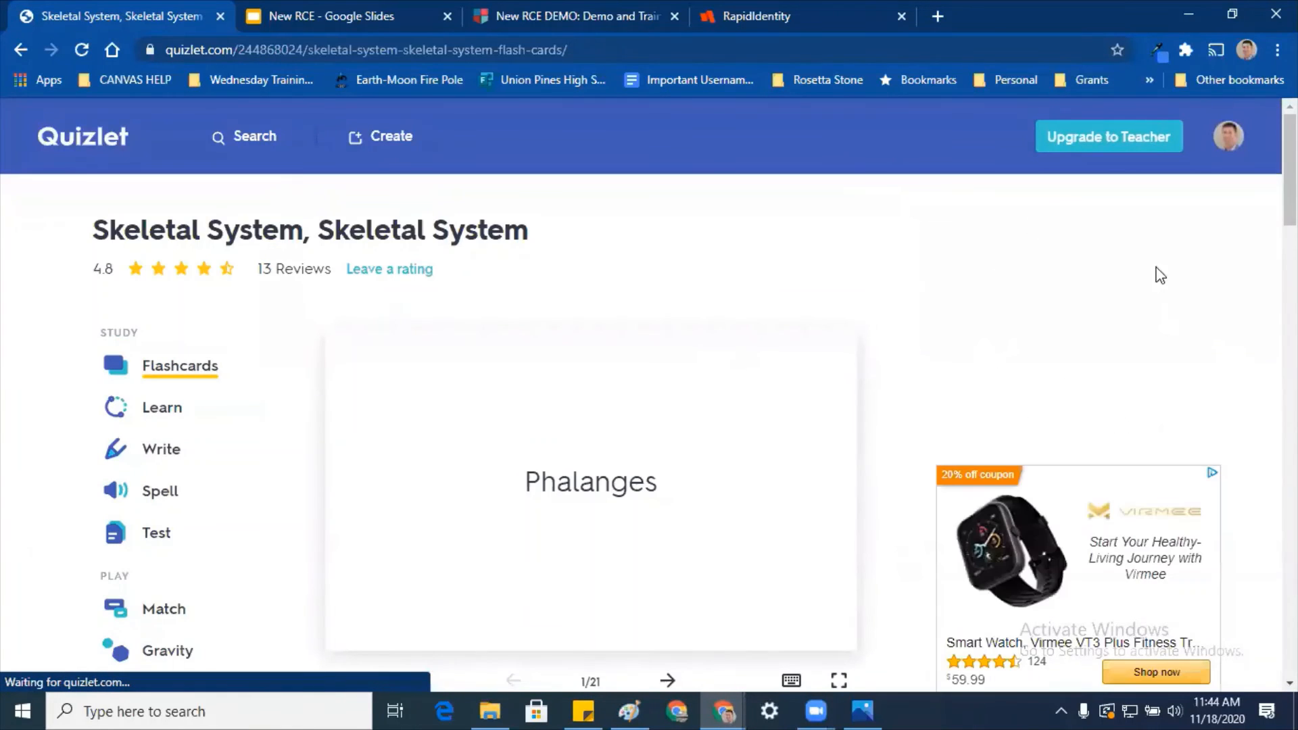
Step: Copy the set's Match-mode embed HTML from its Embed options
{"action": "scroll", "coordinate": [721, 218], "scroll_direction": "down", "scroll_amount": 2}
{"action": "scroll", "coordinate": [721, 218], "scroll_direction": "down", "scroll_amount": 2}
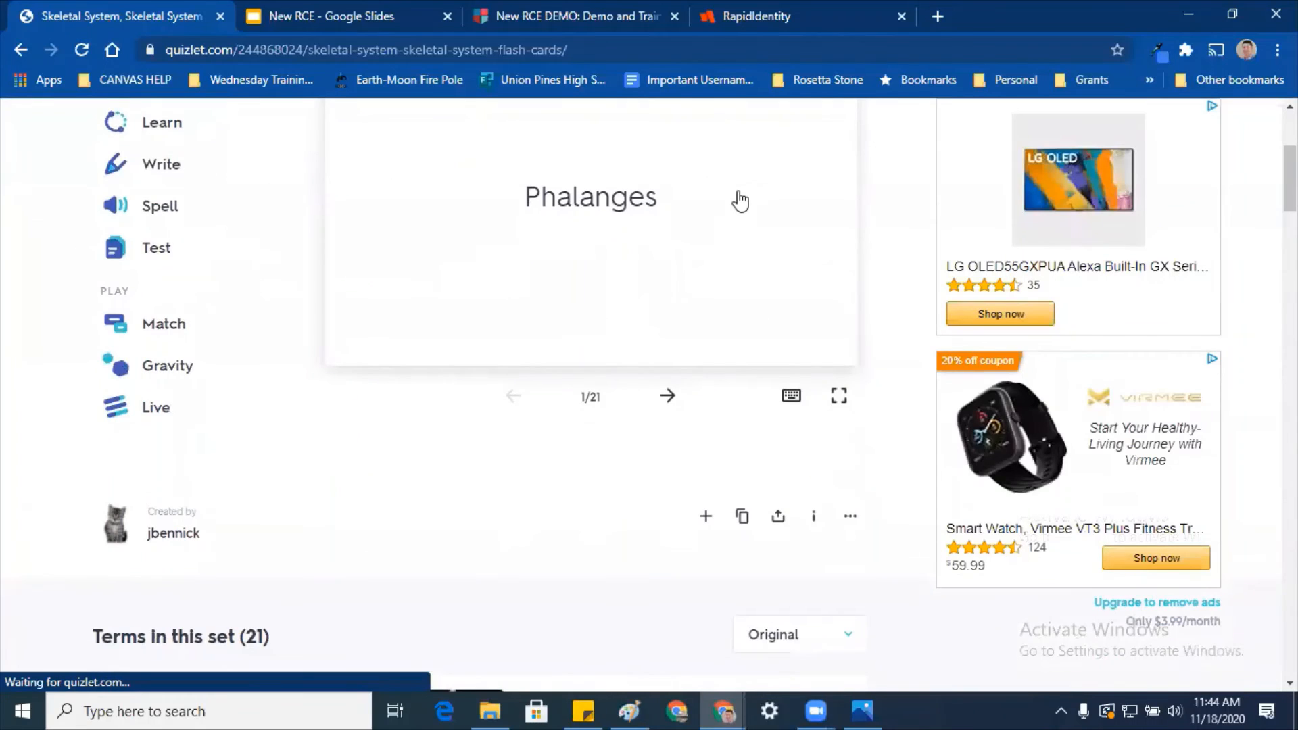
{"action": "scroll", "coordinate": [740, 200], "scroll_direction": "down", "scroll_amount": 1}
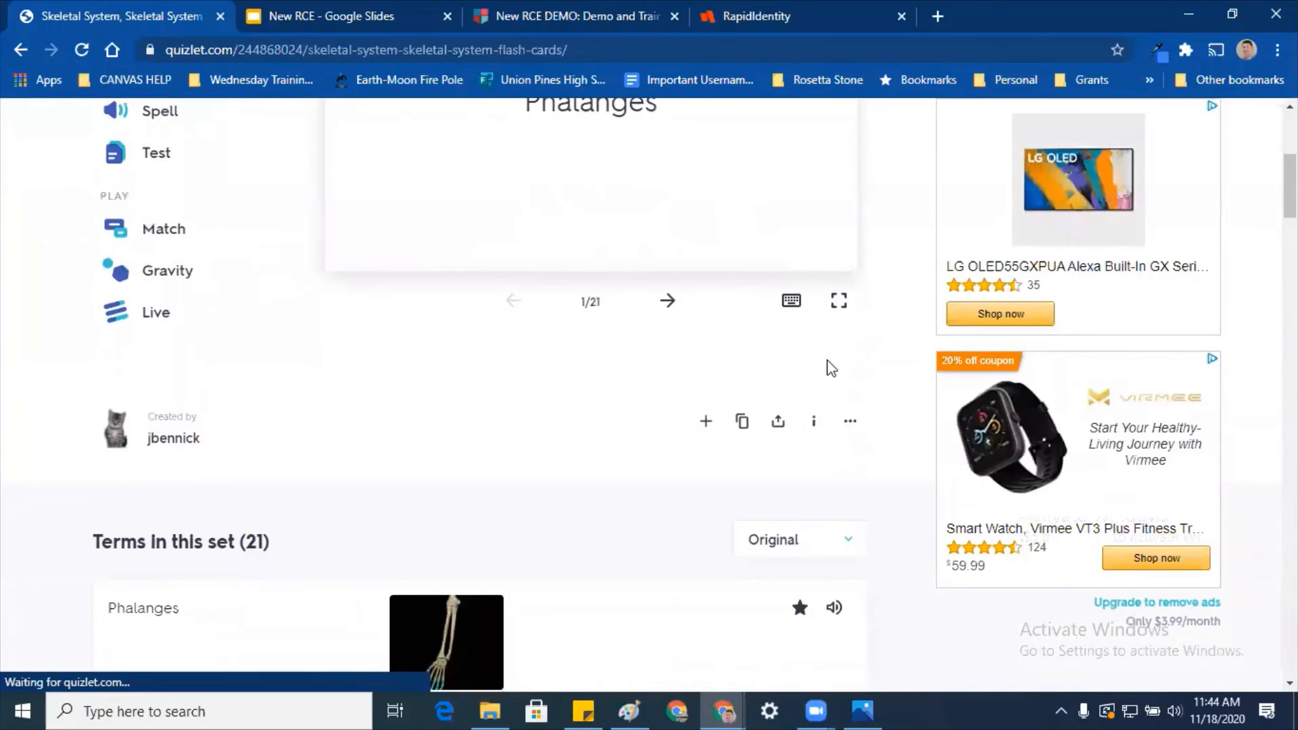
{"action": "left_click", "coordinate": [863, 431]}
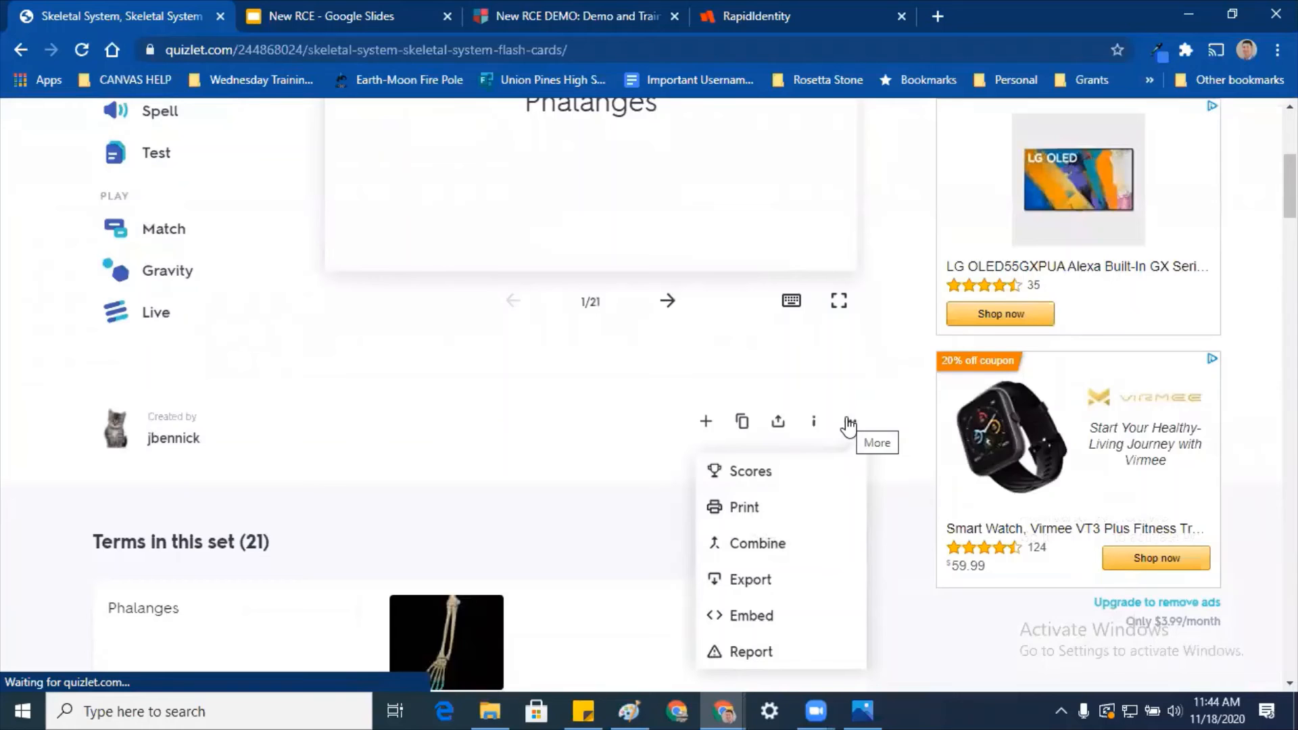
{"action": "left_click", "coordinate": [752, 612]}
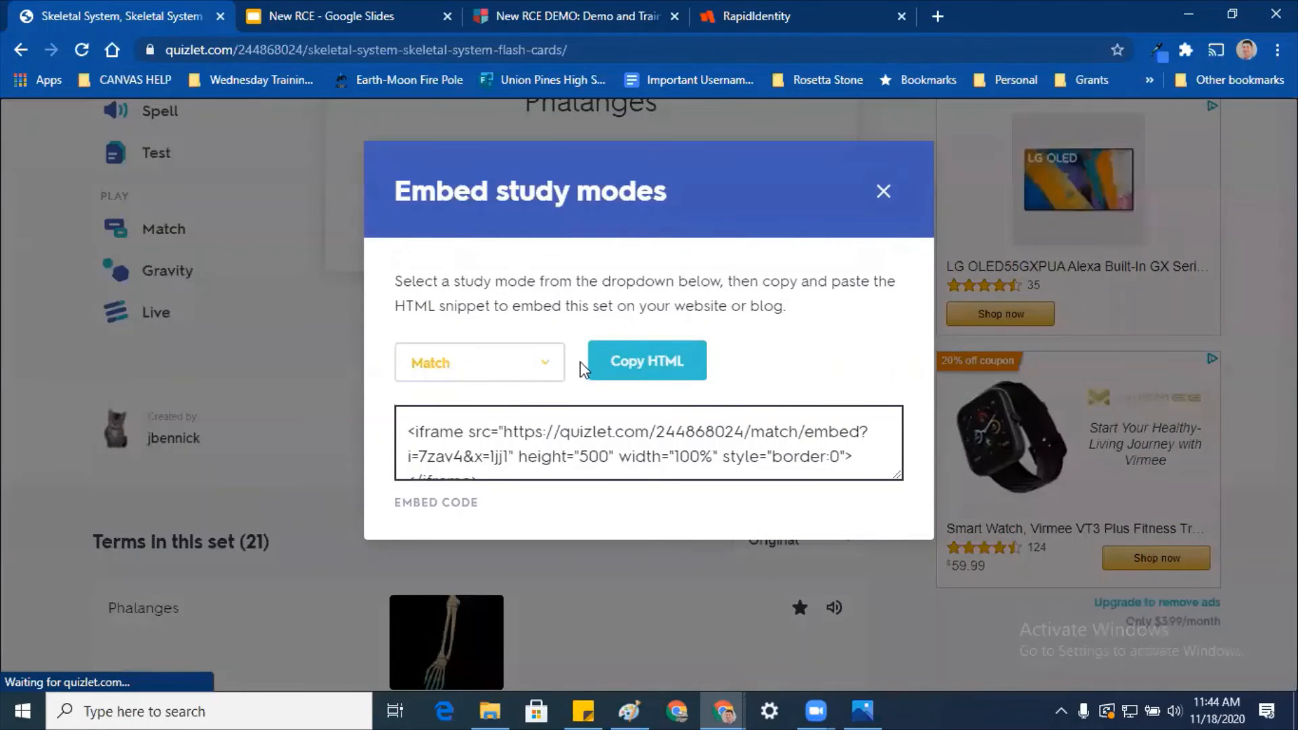
{"action": "left_click", "coordinate": [654, 364]}
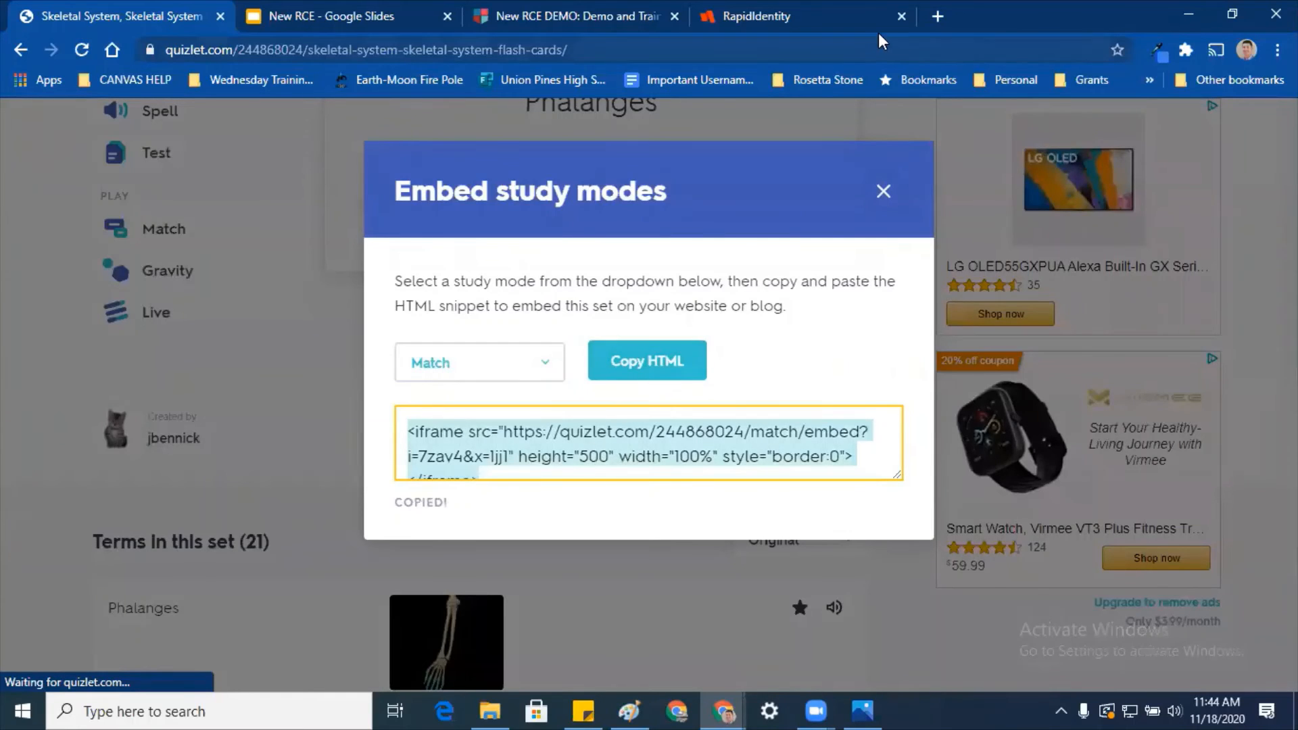
{"action": "left_click", "coordinate": [856, 24]}
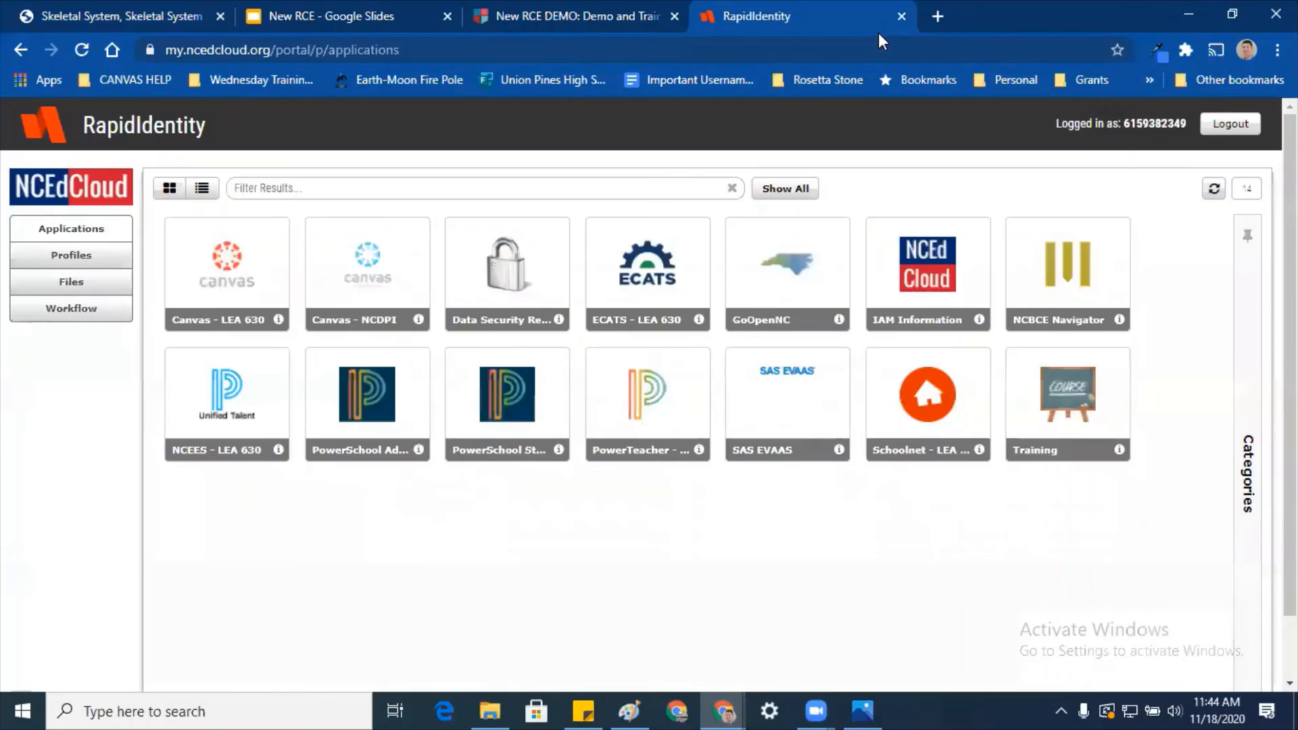
Step: Paste the Quizlet iframe code into Embed Code and submit it
{"action": "left_click", "coordinate": [635, 33]}
{"action": "key", "text": "ctrl+v"}
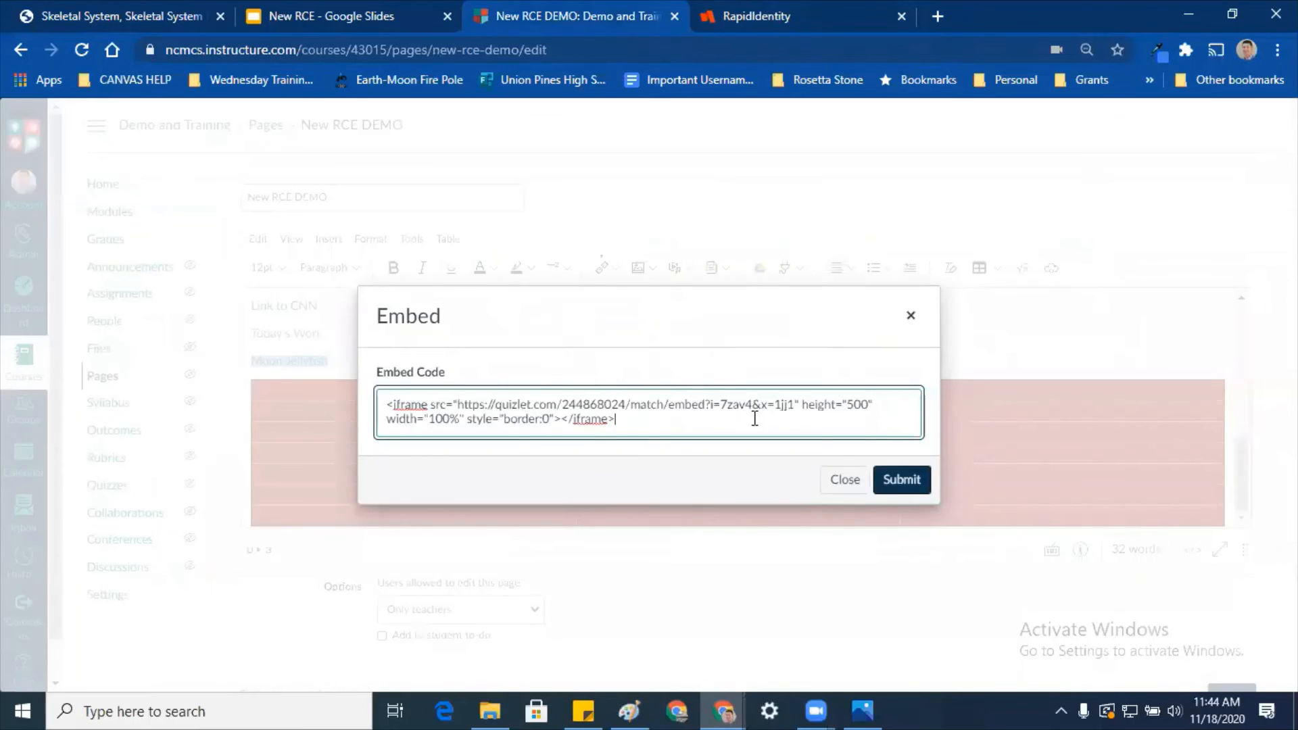
{"action": "left_click", "coordinate": [897, 484]}
Step: Scroll down and save the New RCE DEMO page
{"action": "scroll", "coordinate": [916, 493], "scroll_direction": "down", "scroll_amount": 1}
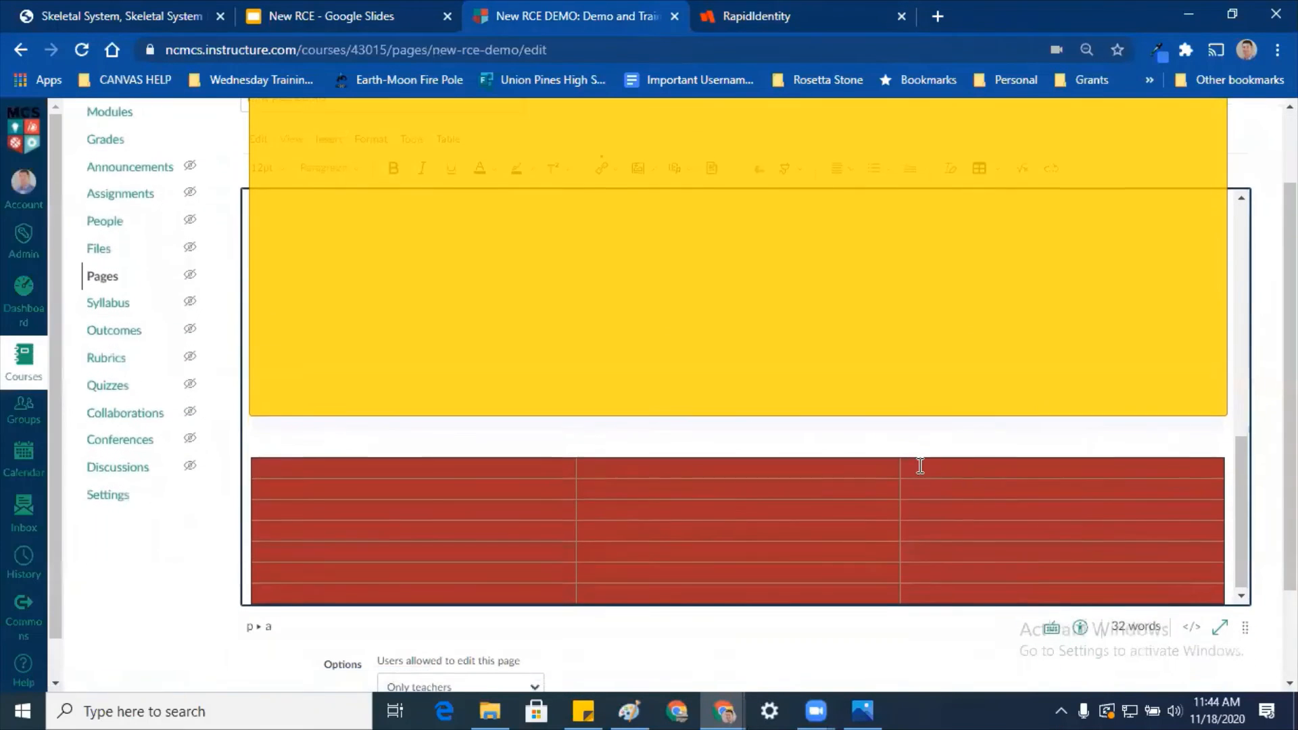
{"action": "scroll", "coordinate": [842, 355], "scroll_direction": "up", "scroll_amount": 3}
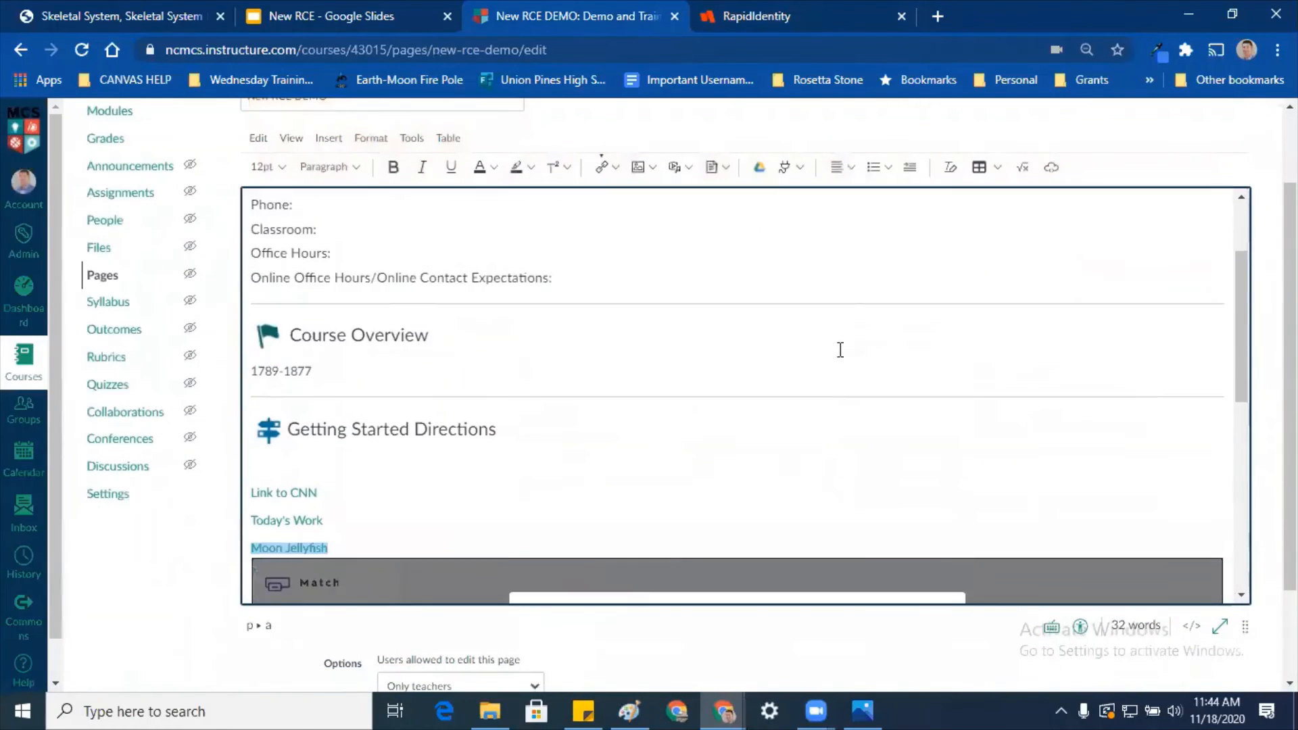
{"action": "scroll", "coordinate": [784, 459], "scroll_direction": "down", "scroll_amount": 3}
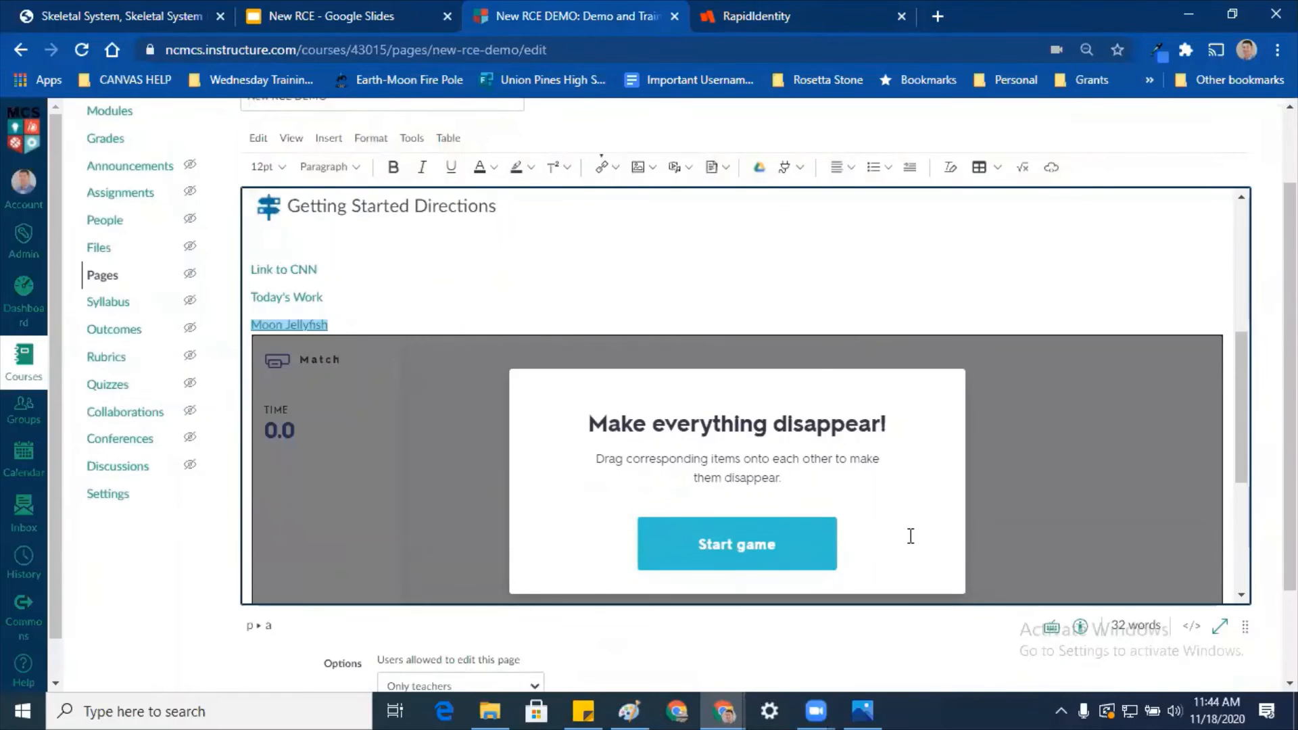
{"action": "scroll", "coordinate": [916, 527], "scroll_direction": "down", "scroll_amount": 1}
{"action": "scroll", "coordinate": [1075, 541], "scroll_direction": "down", "scroll_amount": 3}
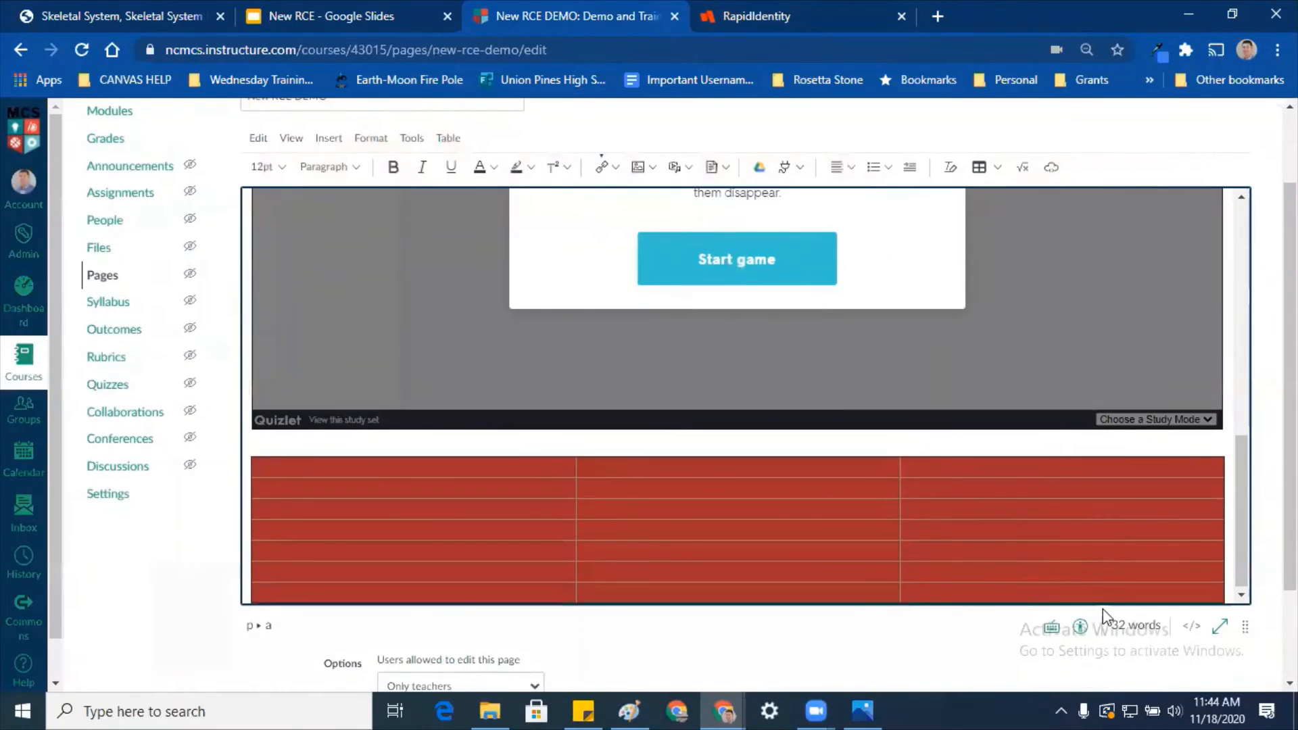
{"action": "scroll", "coordinate": [1103, 615], "scroll_direction": "down", "scroll_amount": 2}
{"action": "left_click", "coordinate": [1231, 650]}
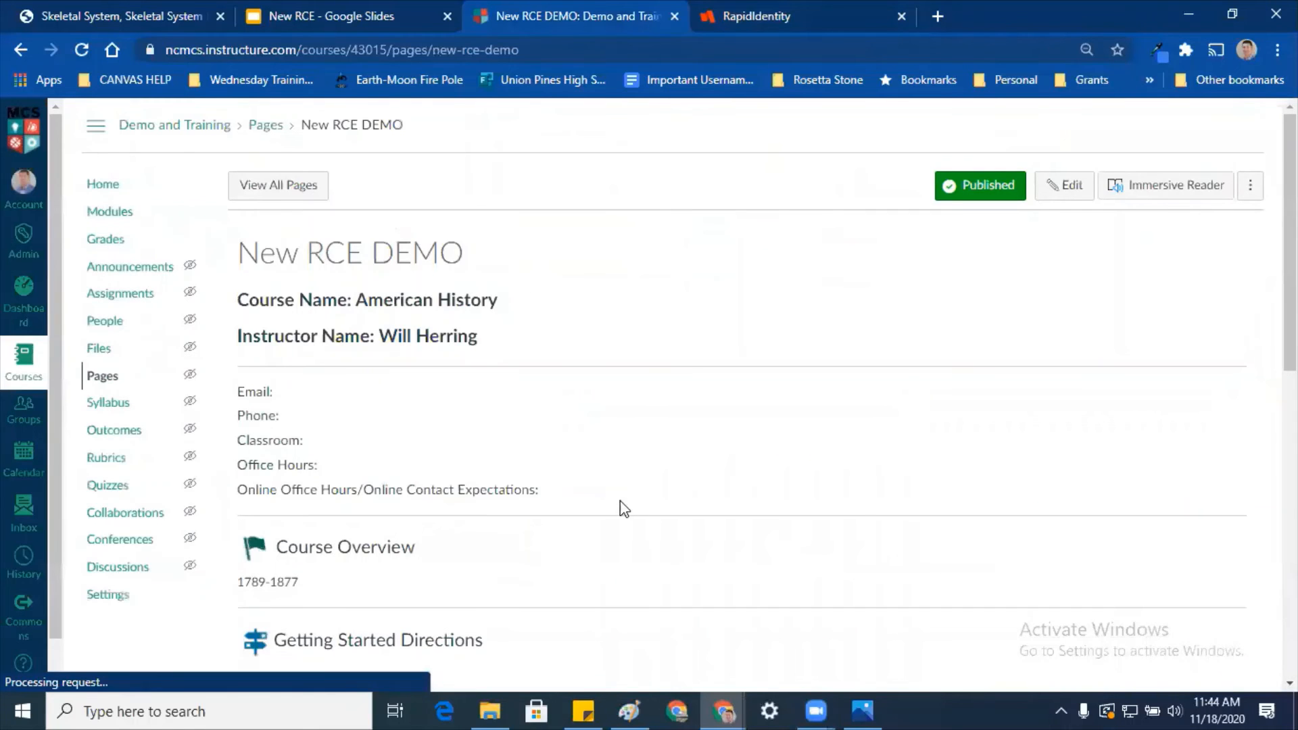
Step: Start the embedded Match game, match metacarpals to the hand bones and try radius
{"action": "scroll", "coordinate": [684, 270], "scroll_direction": "down", "scroll_amount": 8}
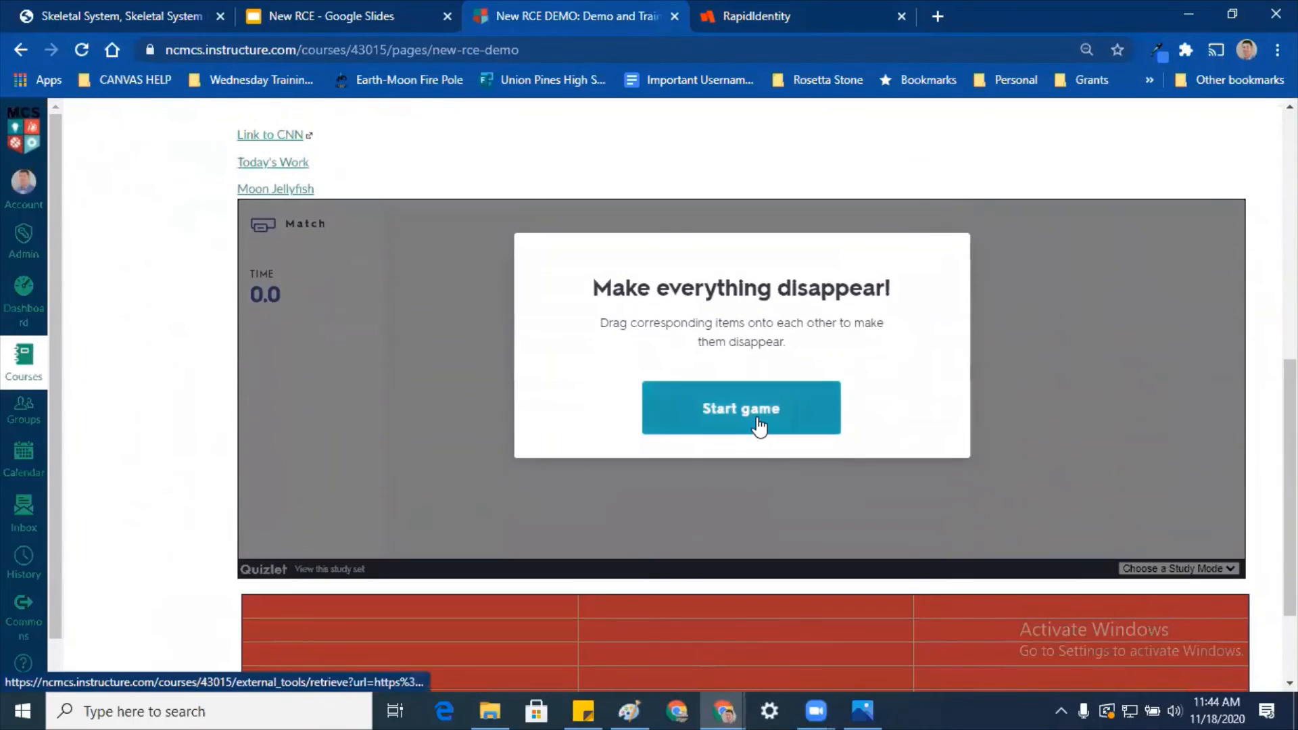
{"action": "left_click", "coordinate": [758, 423]}
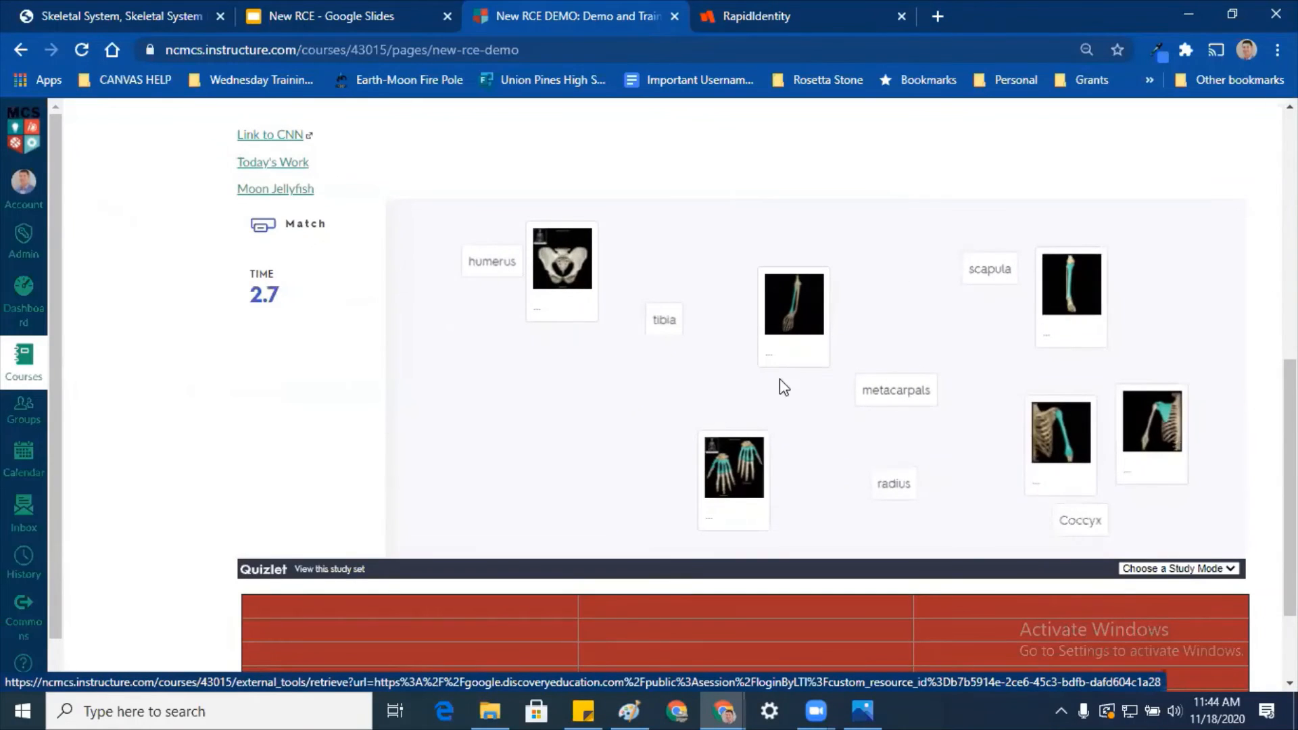
{"action": "left_click_drag", "start_coordinate": [894, 390], "coordinate": [737, 467]}
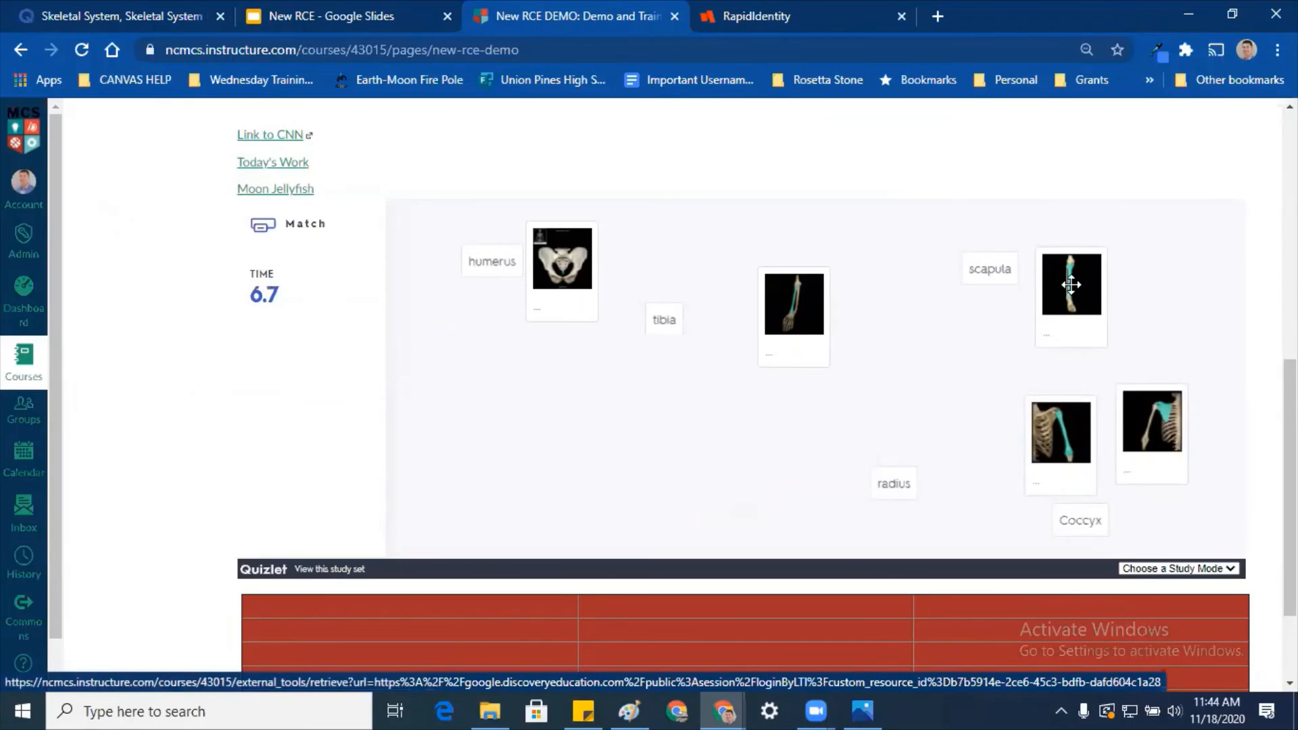
{"action": "left_click_drag", "start_coordinate": [1074, 298], "coordinate": [902, 488]}
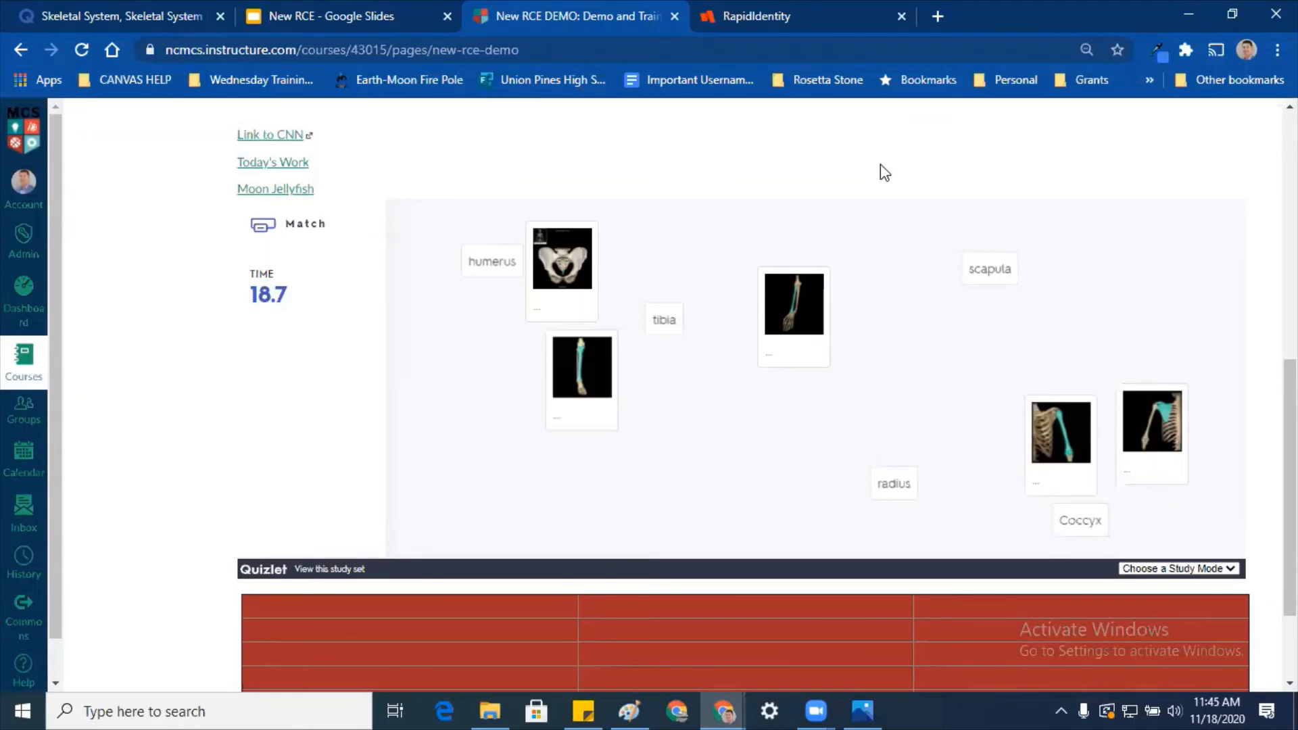
{"action": "scroll", "coordinate": [981, 243], "scroll_direction": "up", "scroll_amount": 7}
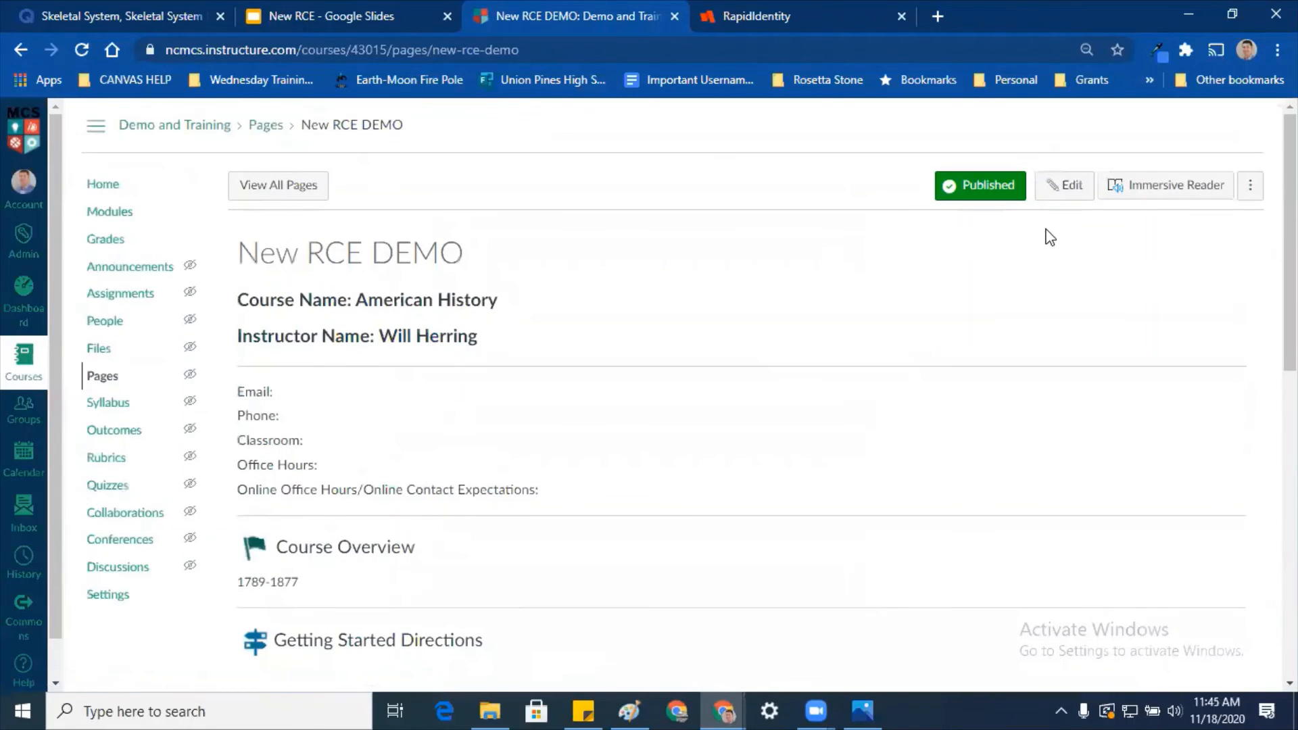
Step: Open the New RCE DEMO page for editing and place the caret in the red table
{"action": "left_click", "coordinate": [1067, 184]}
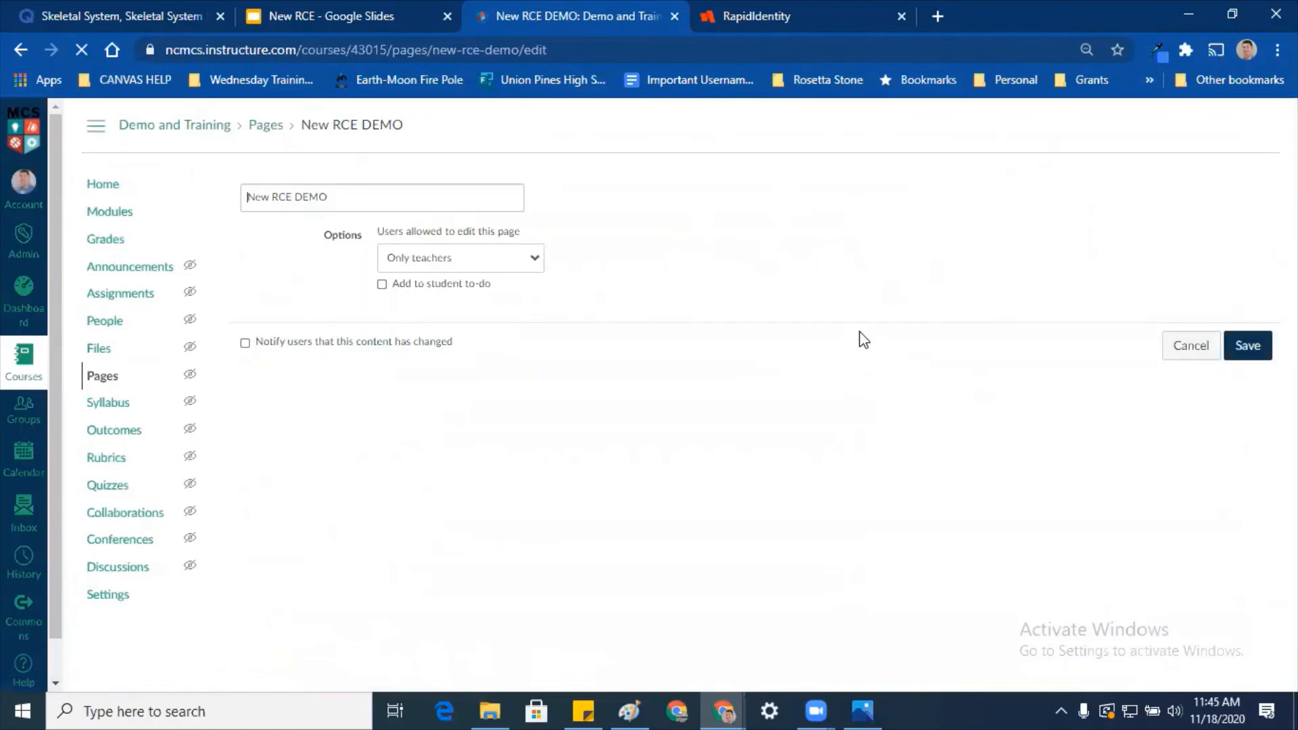
{"action": "scroll", "coordinate": [900, 338], "scroll_direction": "down", "scroll_amount": 5}
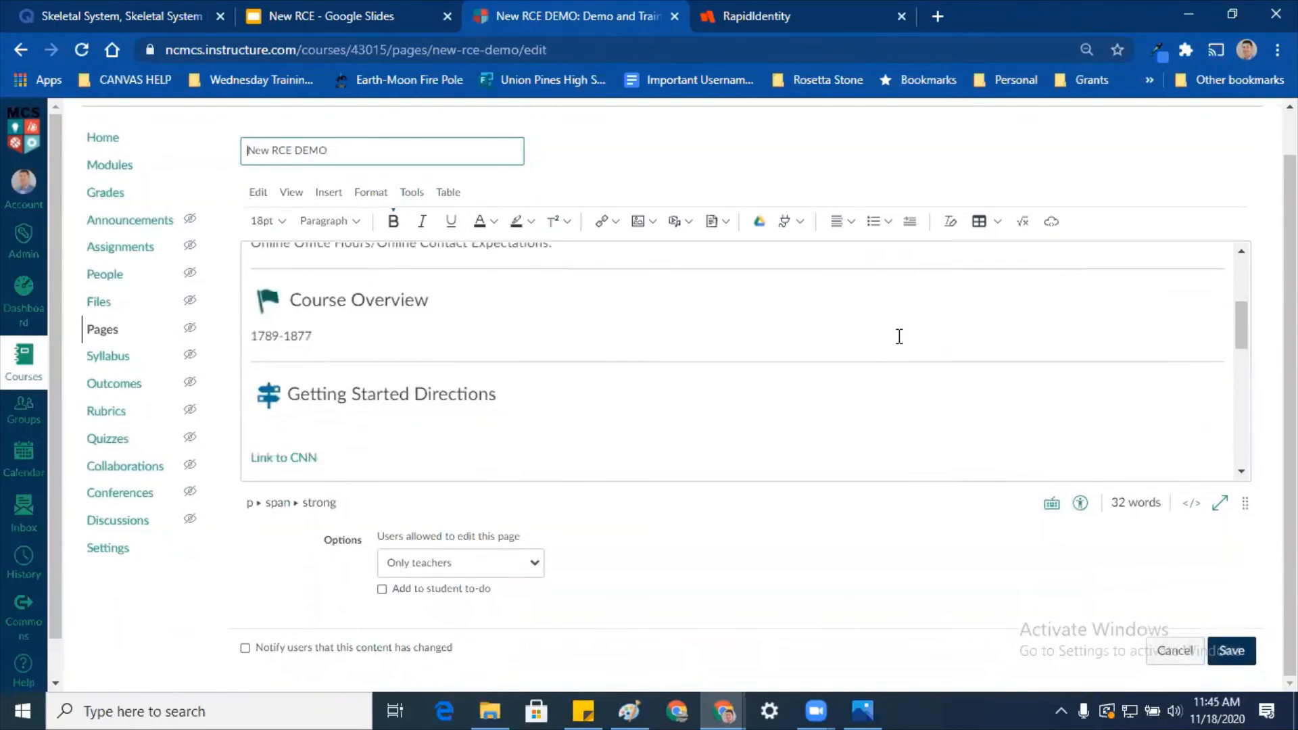
{"action": "scroll", "coordinate": [899, 336], "scroll_direction": "down", "scroll_amount": 10}
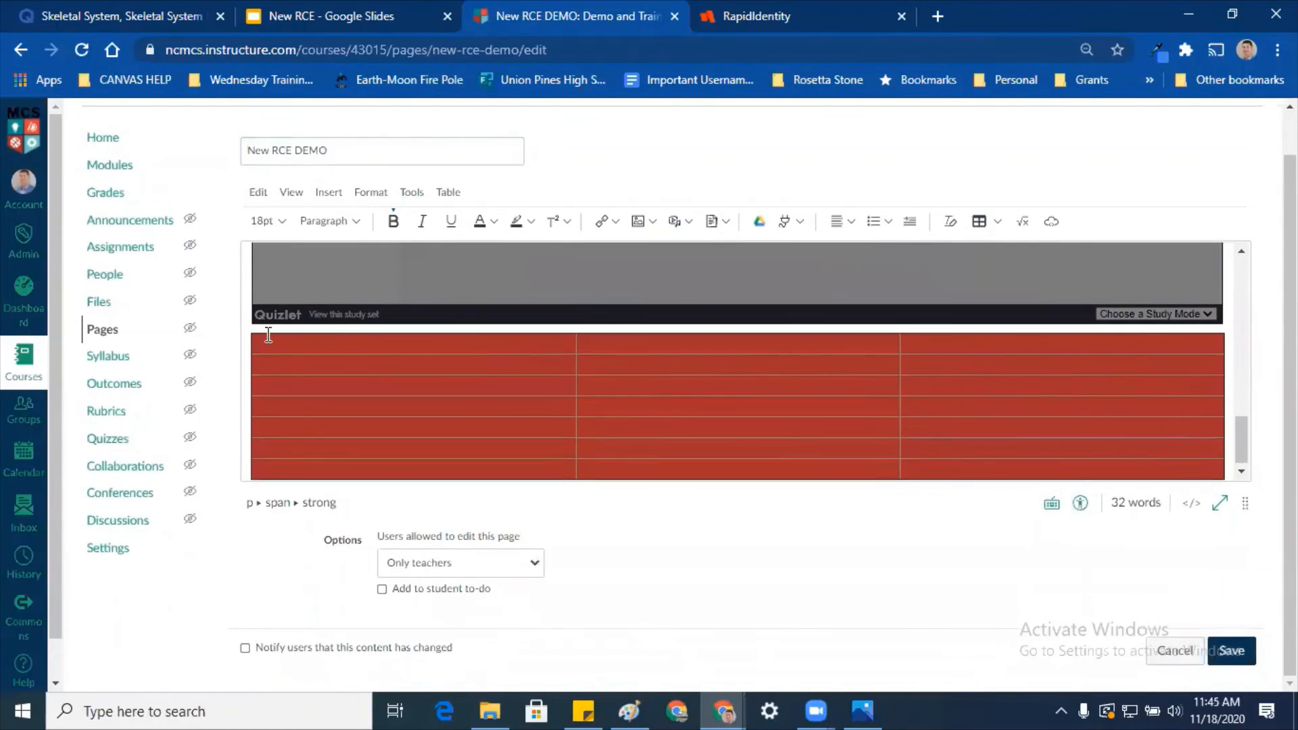
{"action": "left_click", "coordinate": [266, 334]}
{"action": "scroll", "coordinate": [269, 335], "scroll_direction": "up", "scroll_amount": 3}
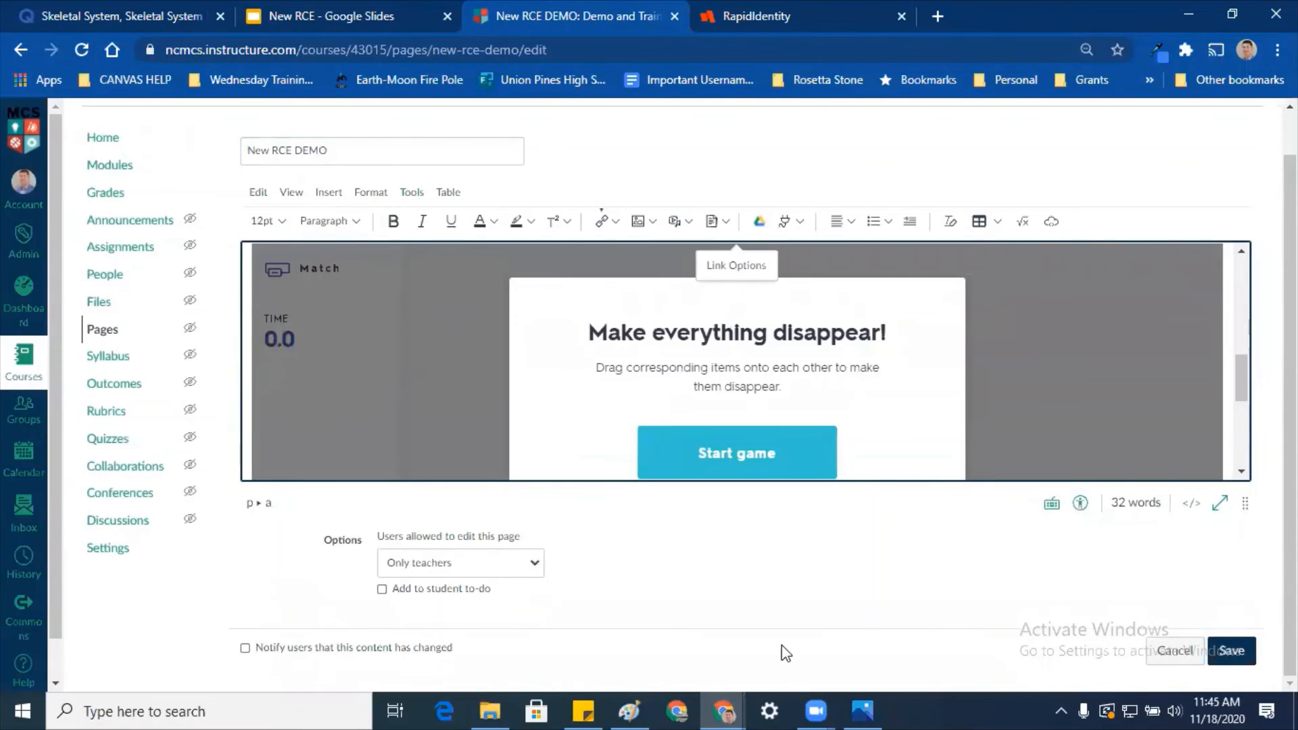
{"action": "key", "text": "Tab"}
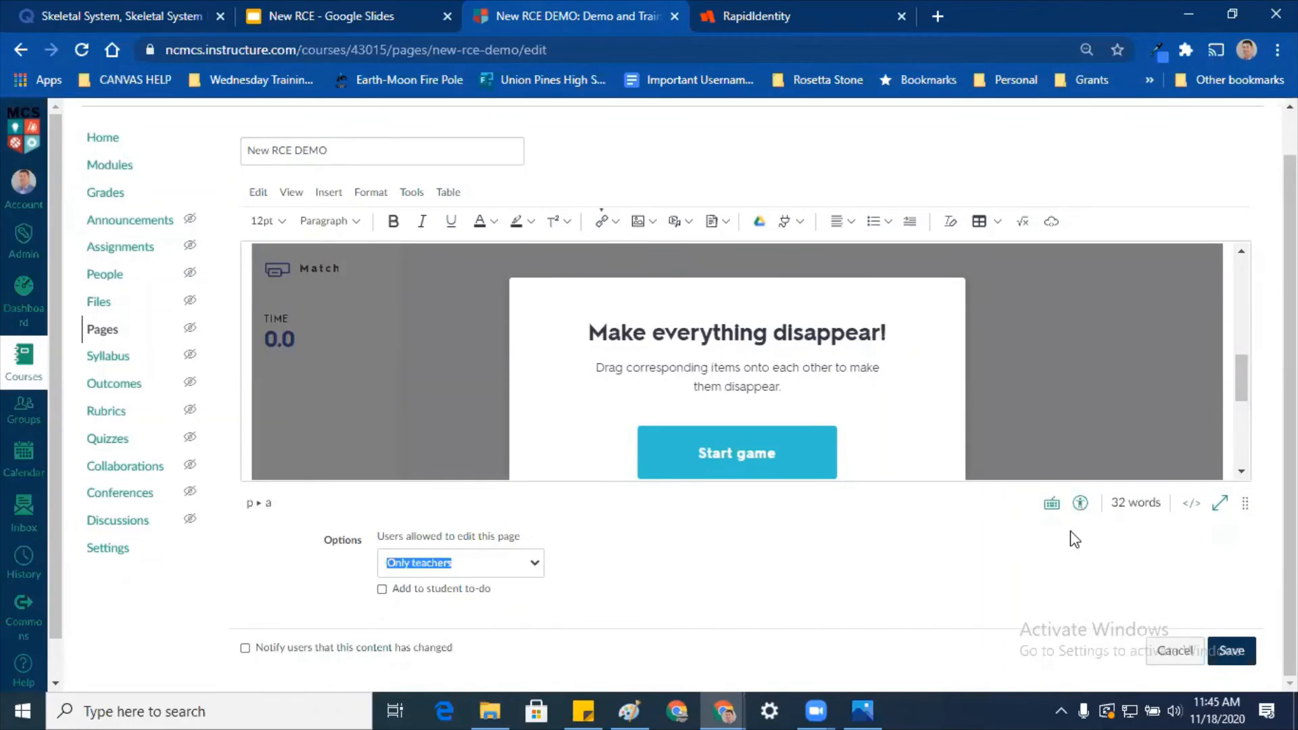
Step: Paste the Quizlet iframe code after </table> in the HTML editor and return to rich text
{"action": "left_click", "coordinate": [1191, 503]}
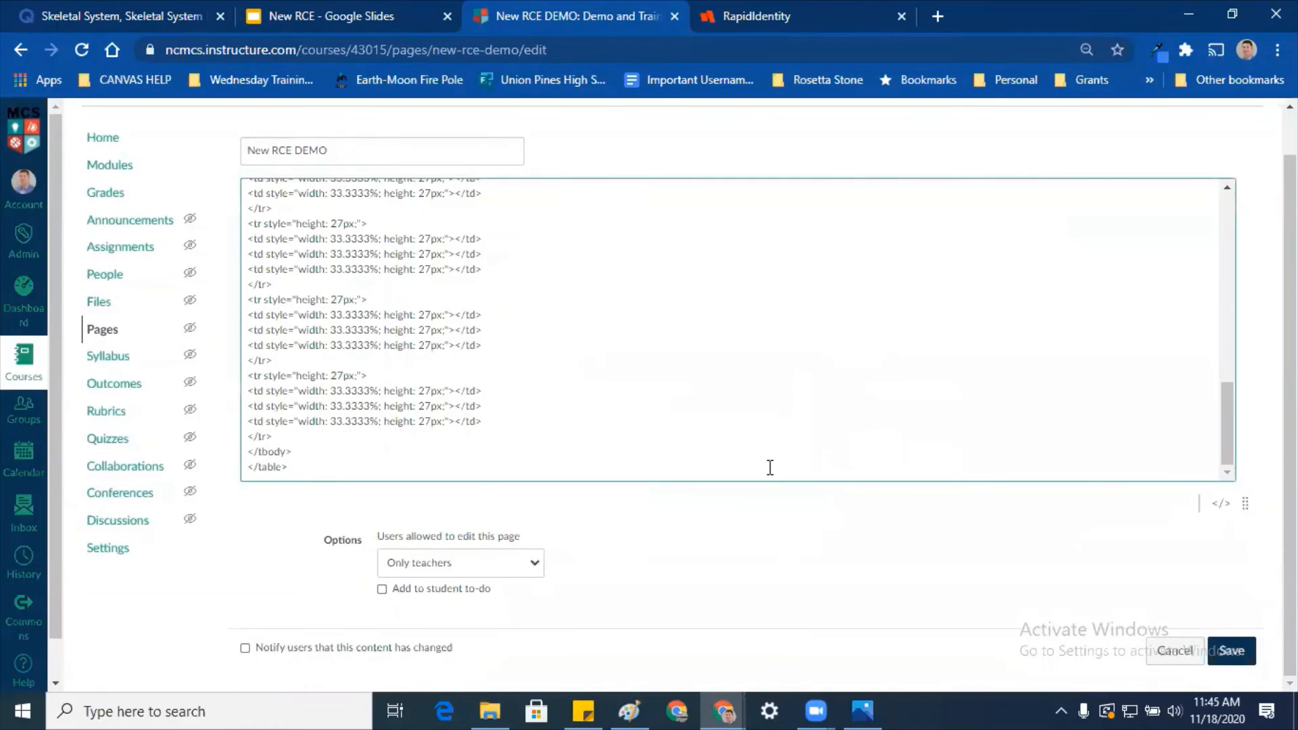
{"action": "key", "text": "ctrl+v"}
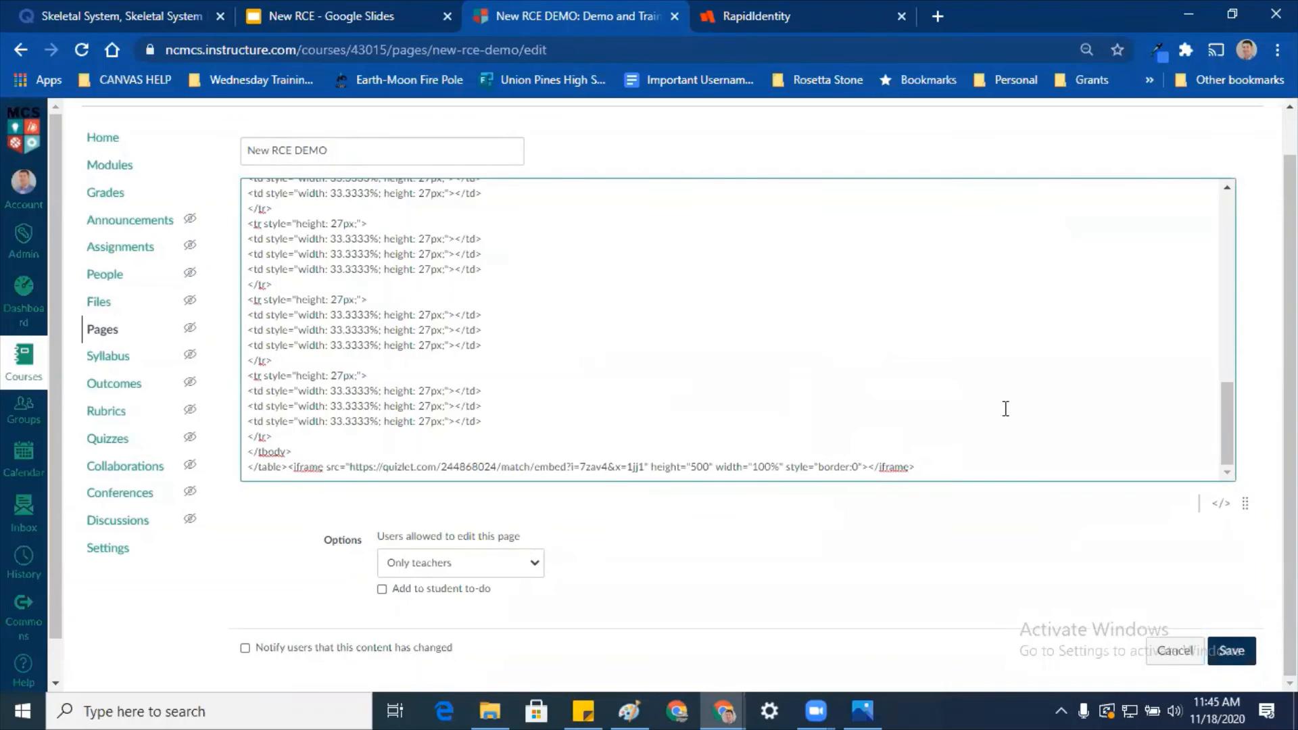
{"action": "left_click", "coordinate": [1221, 503]}
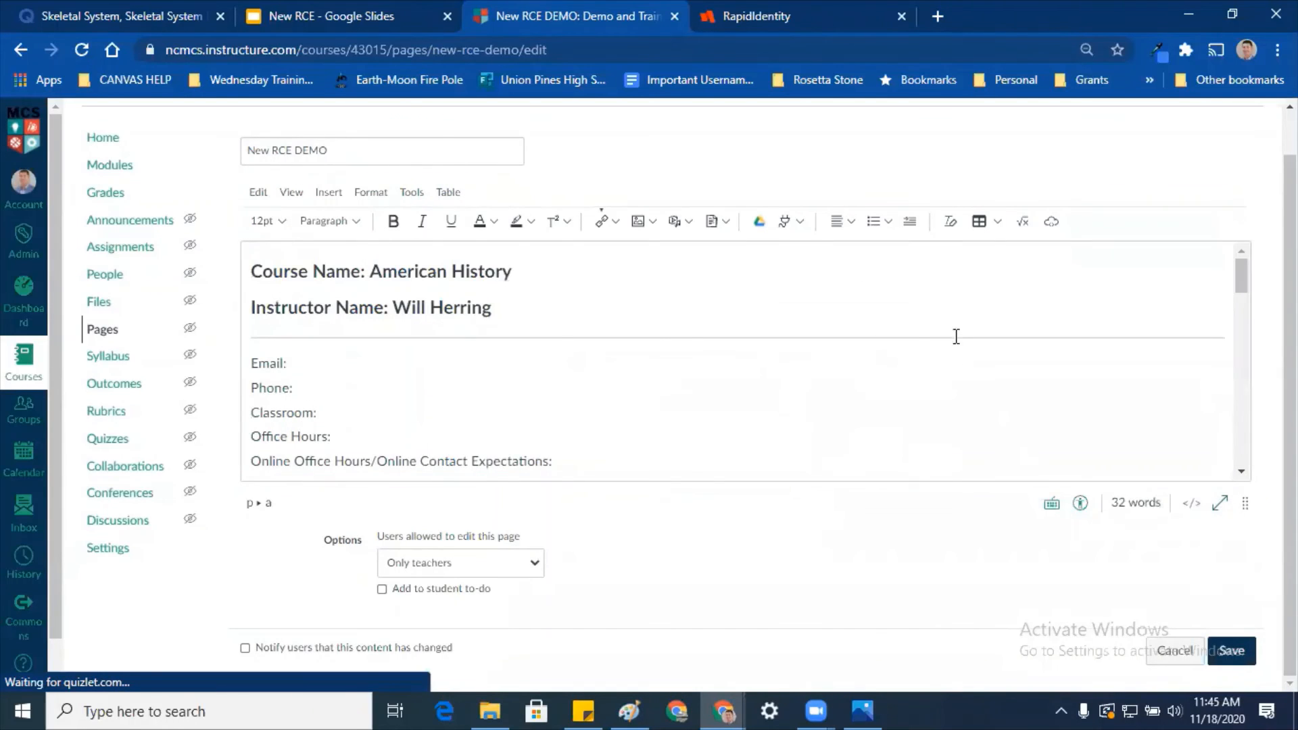
{"action": "scroll", "coordinate": [956, 337], "scroll_direction": "down", "scroll_amount": 10}
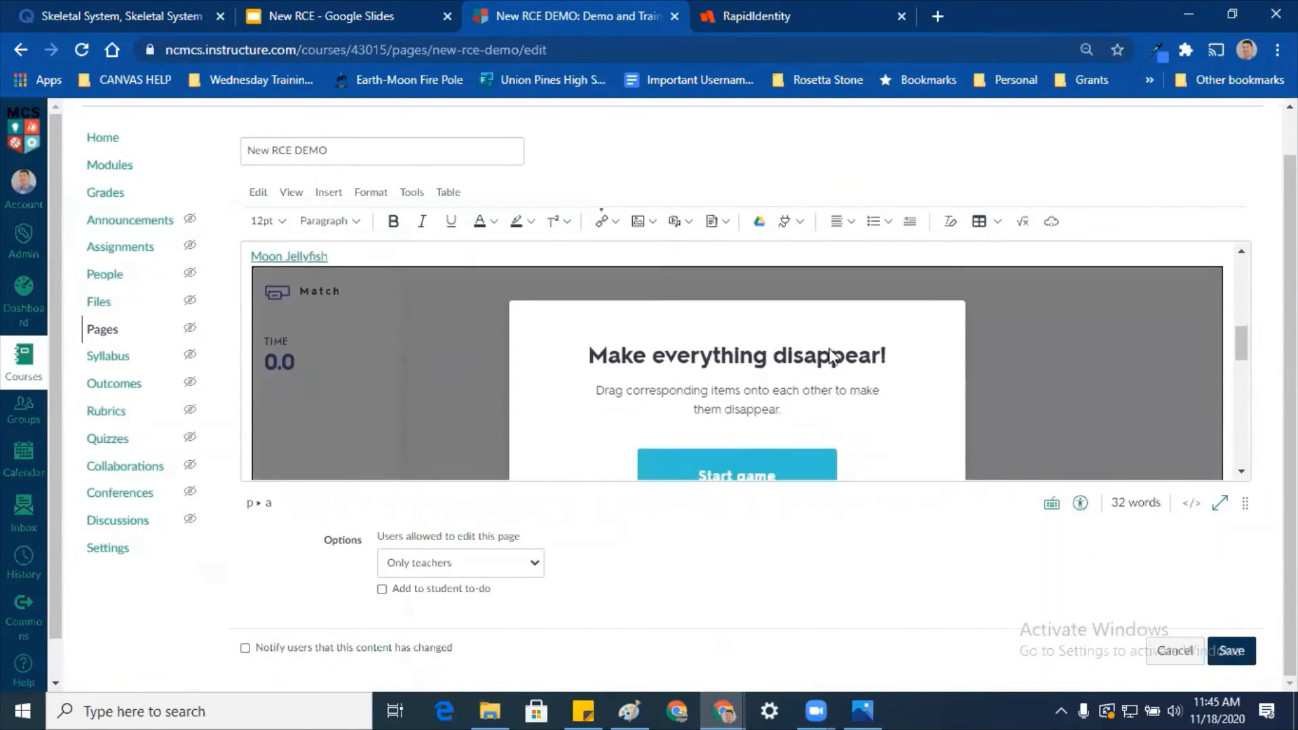
{"action": "scroll", "coordinate": [834, 345], "scroll_direction": "down", "scroll_amount": 6}
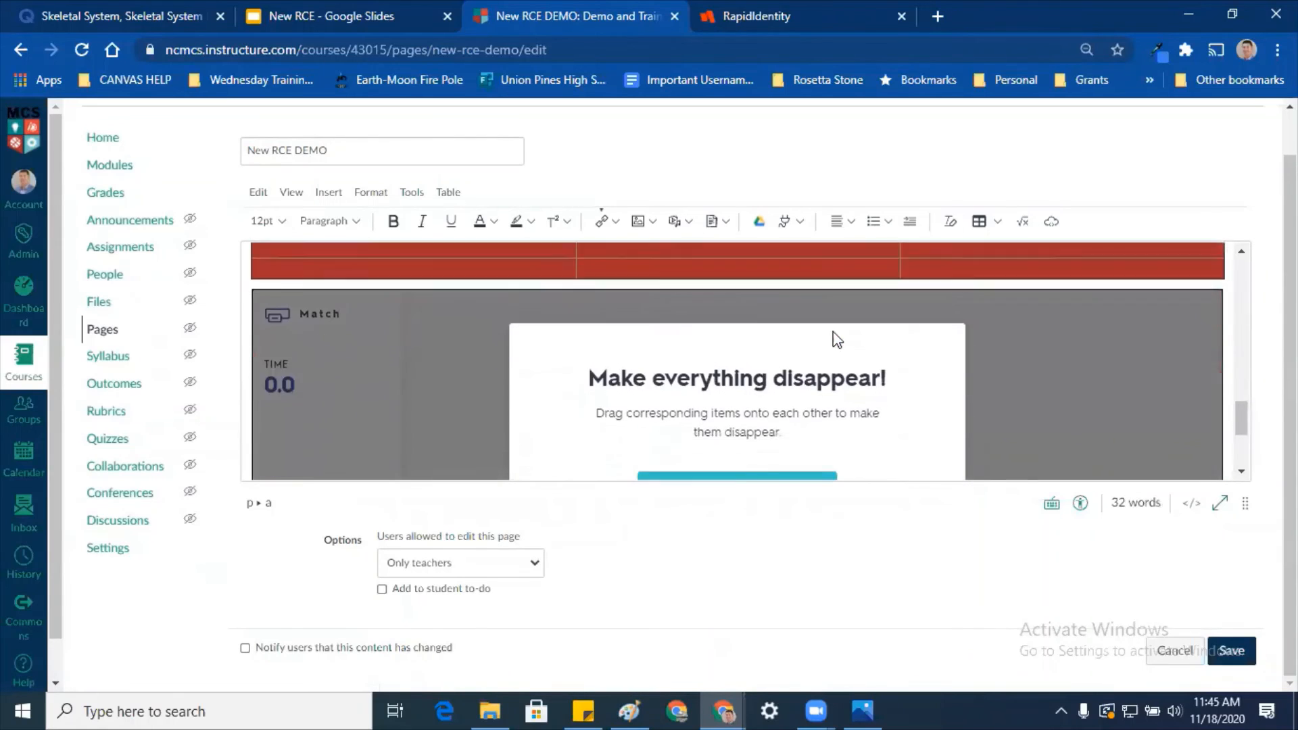
{"action": "scroll", "coordinate": [828, 344], "scroll_direction": "down", "scroll_amount": 3}
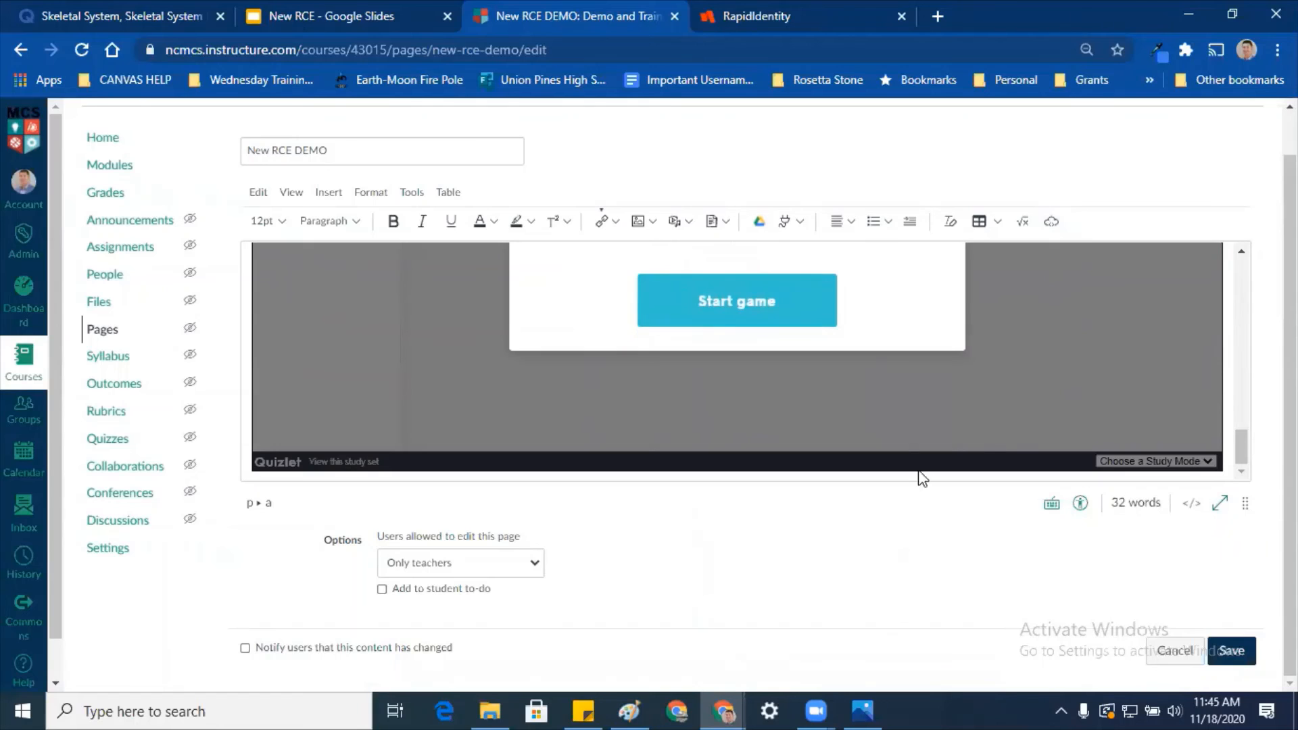
Step: Recheck the HTML source, return to rich text, and place the caret after the instructor name
{"action": "left_click", "coordinate": [1192, 503]}
{"action": "scroll", "coordinate": [632, 359], "scroll_direction": "up", "scroll_amount": 10}
{"action": "scroll", "coordinate": [454, 322], "scroll_direction": "up", "scroll_amount": 5}
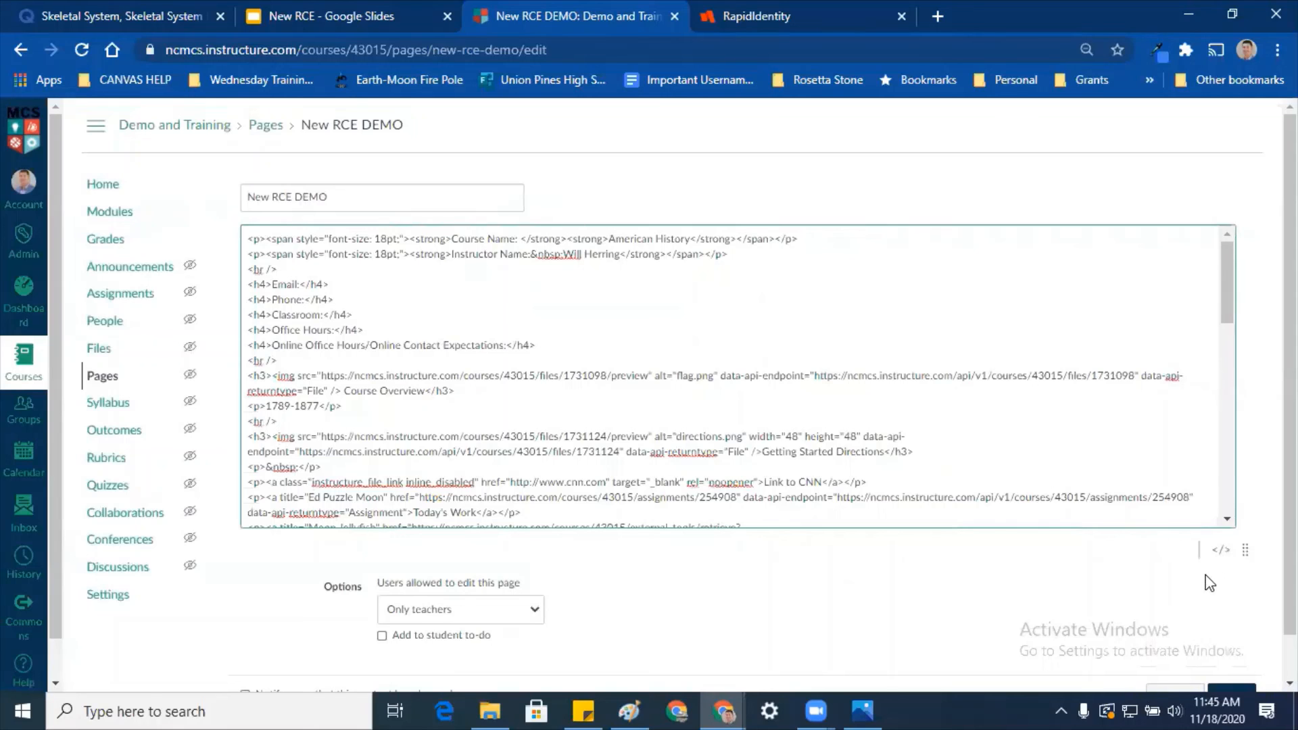
{"action": "left_click", "coordinate": [1221, 549]}
{"action": "left_click", "coordinate": [534, 361]}
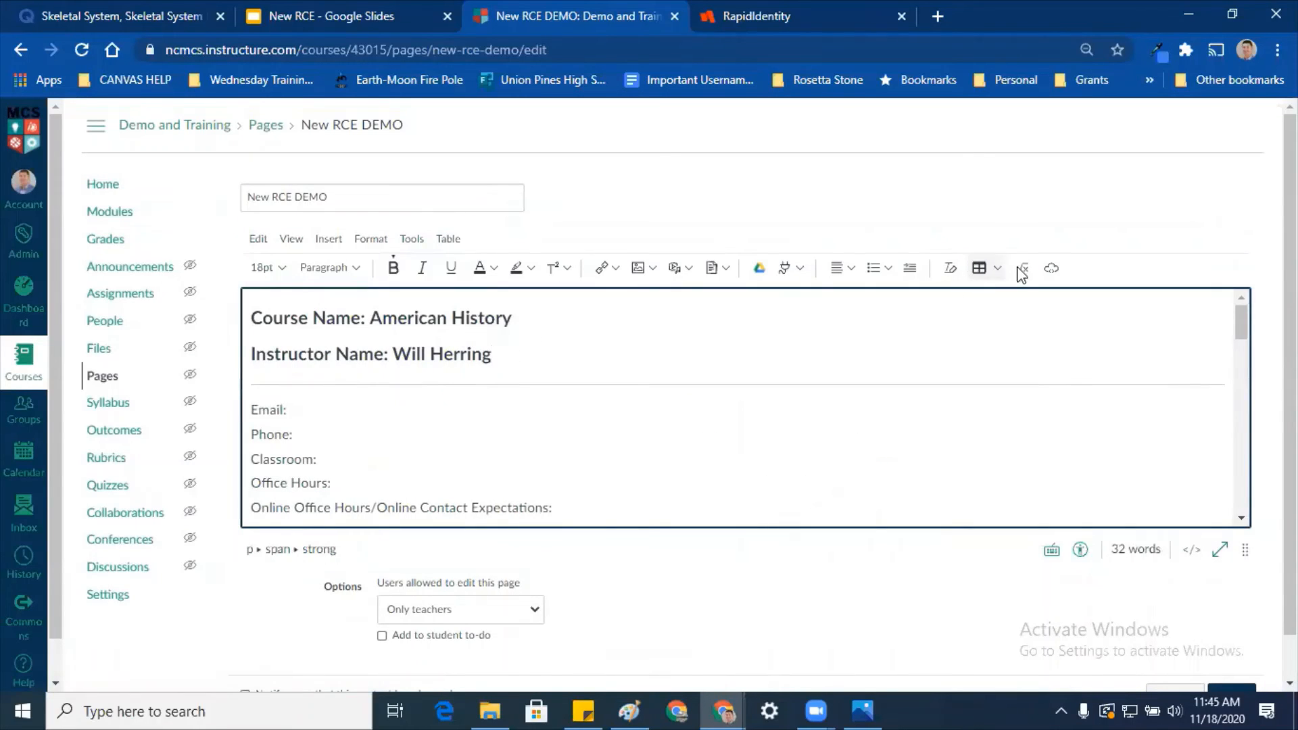
Step: Try pasting into the Embed dialog's empty Embed Code field, then close the dialog
{"action": "left_click", "coordinate": [1050, 269]}
{"action": "left_click", "coordinate": [559, 415]}
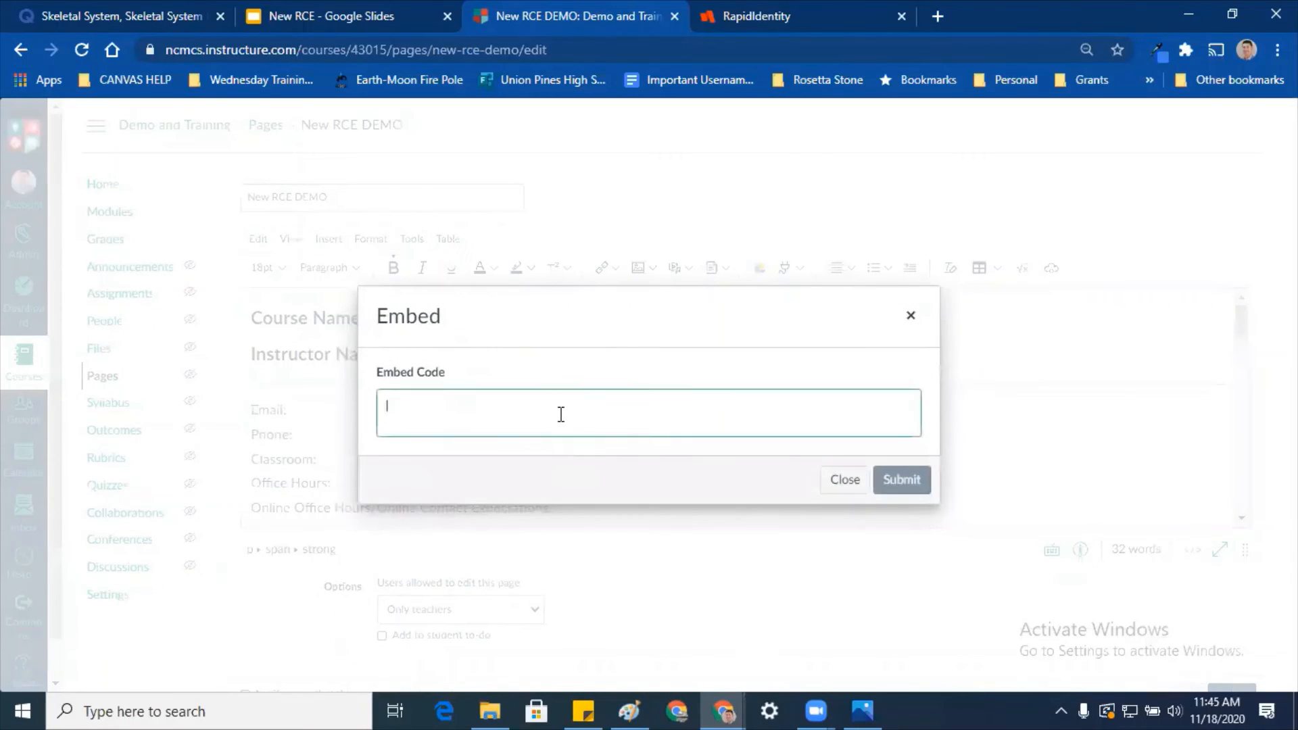
{"action": "right_click", "coordinate": [560, 414]}
{"action": "left_click", "coordinate": [622, 270]}
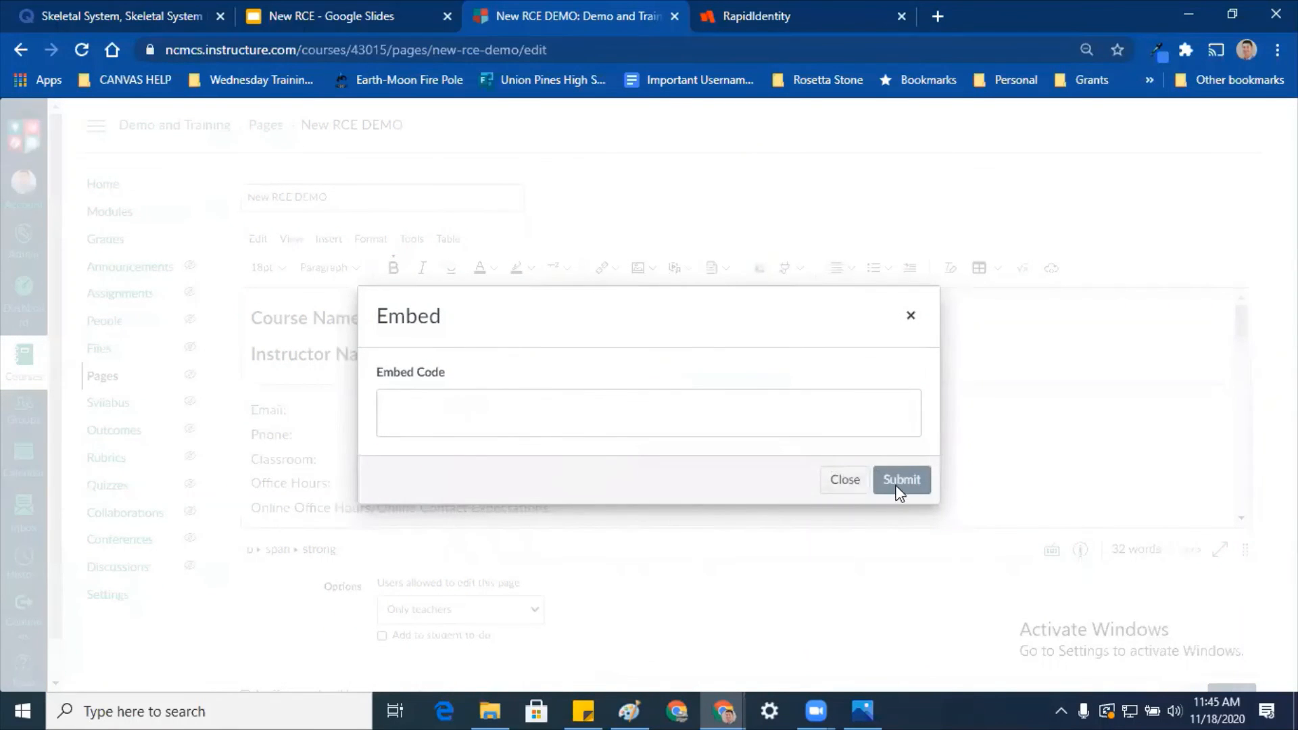
{"action": "left_click", "coordinate": [781, 416]}
{"action": "right_click", "coordinate": [782, 413]}
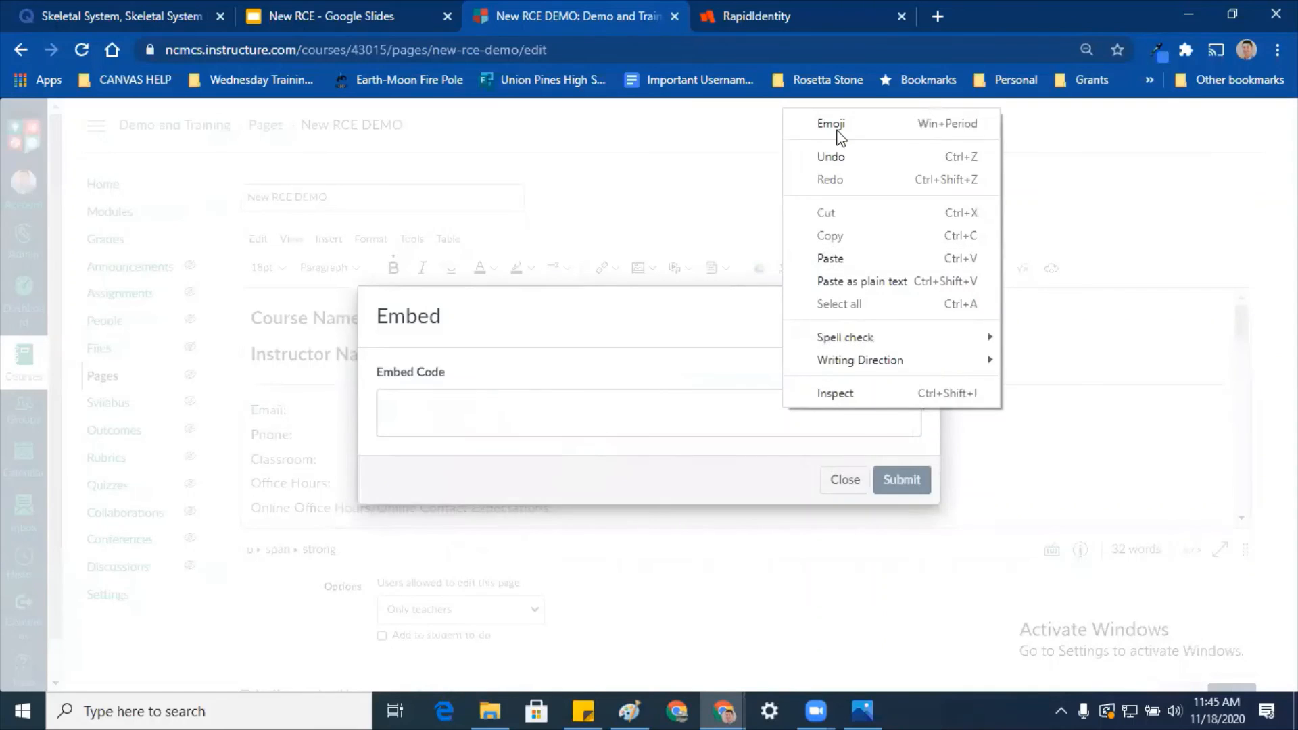
{"action": "left_click", "coordinate": [829, 260]}
{"action": "left_click", "coordinate": [609, 398]}
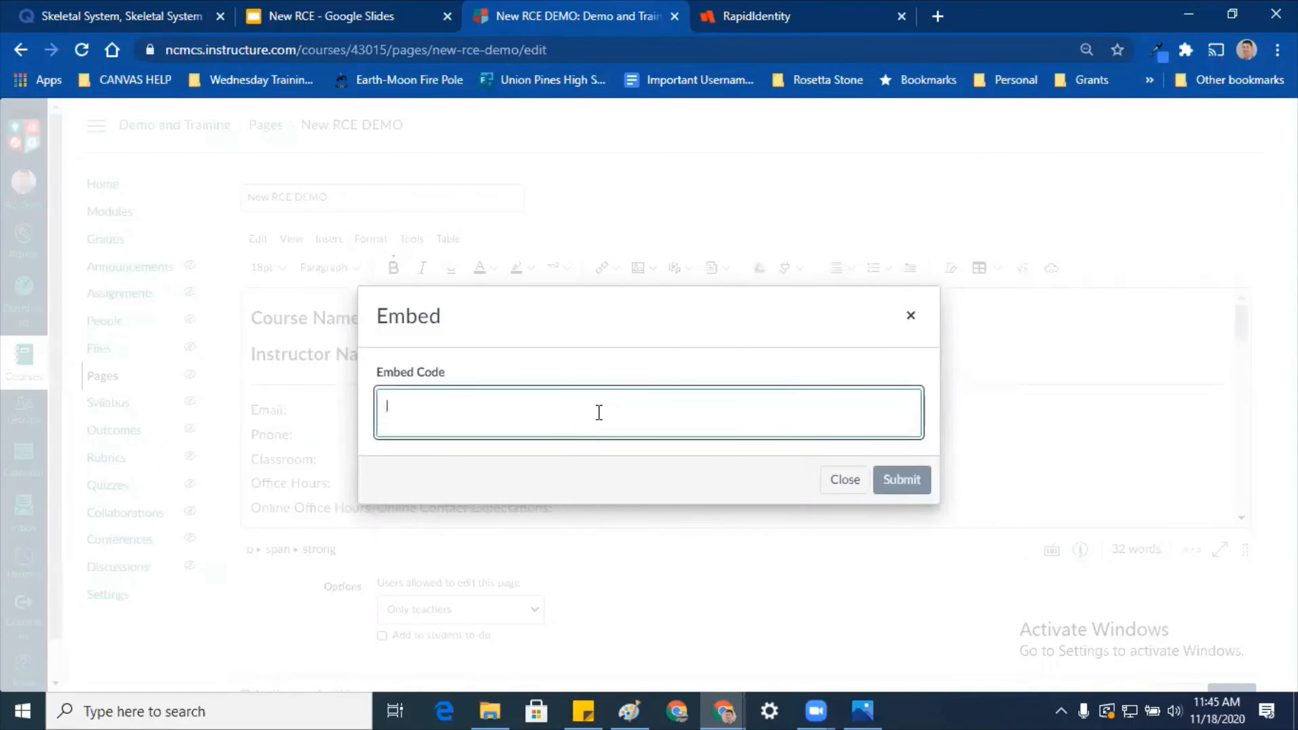
{"action": "left_click", "coordinate": [661, 412]}
{"action": "left_click", "coordinate": [838, 477]}
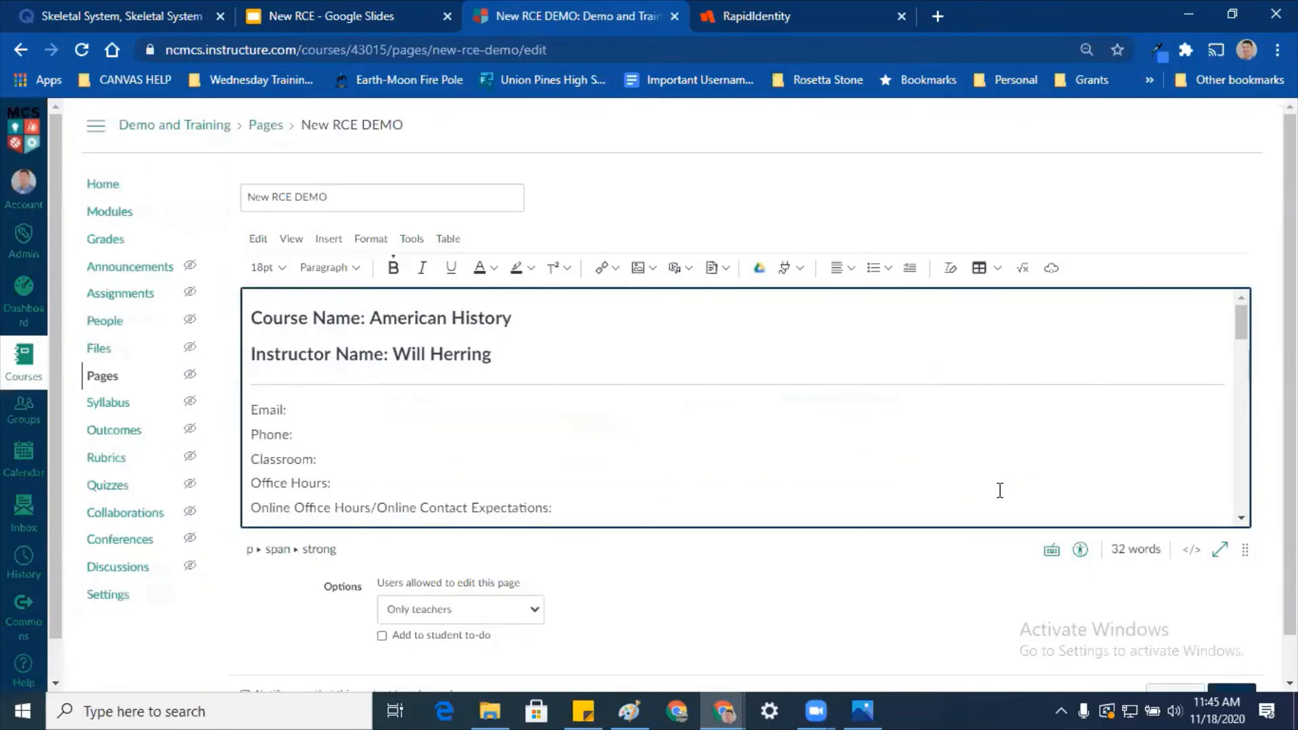
Step: Copy the Quizlet Match embed HTML again from the Quizlet tab
{"action": "left_click", "coordinate": [116, 27]}
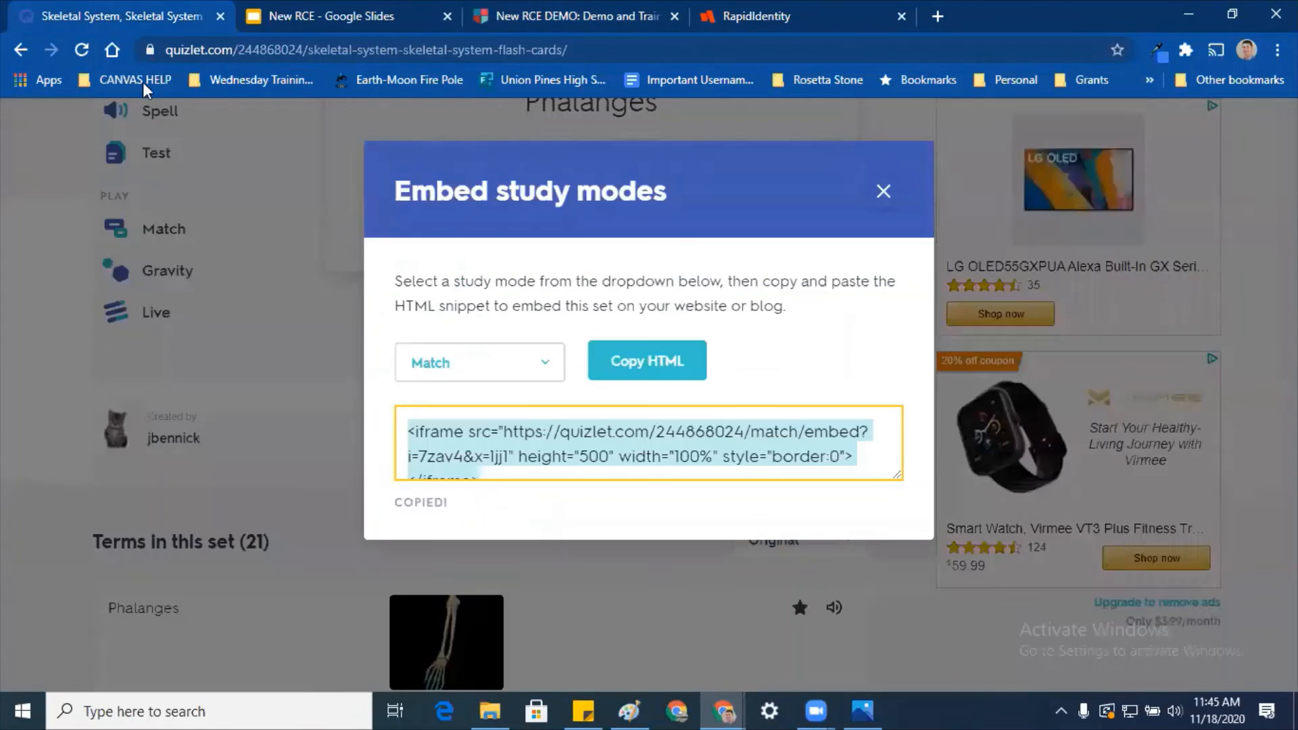
{"action": "right_click", "coordinate": [718, 451]}
{"action": "left_click", "coordinate": [764, 466]}
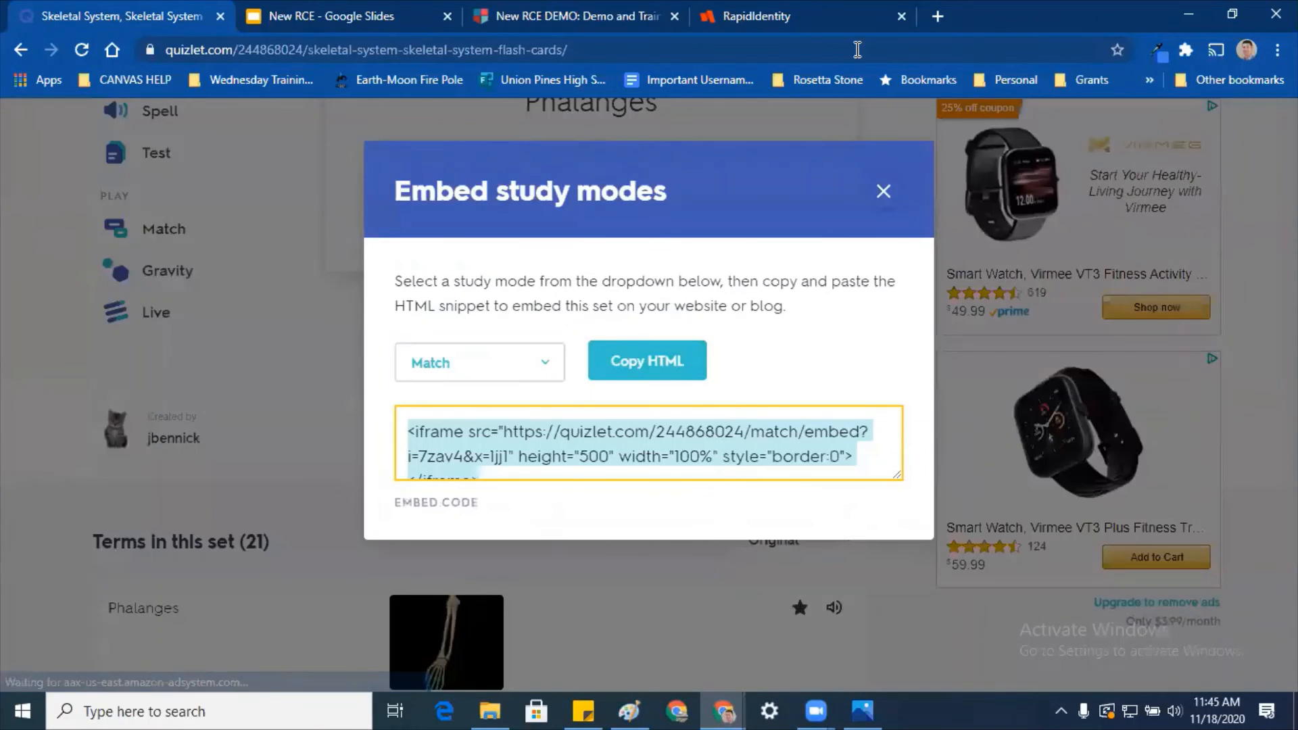
{"action": "left_click", "coordinate": [527, 16]}
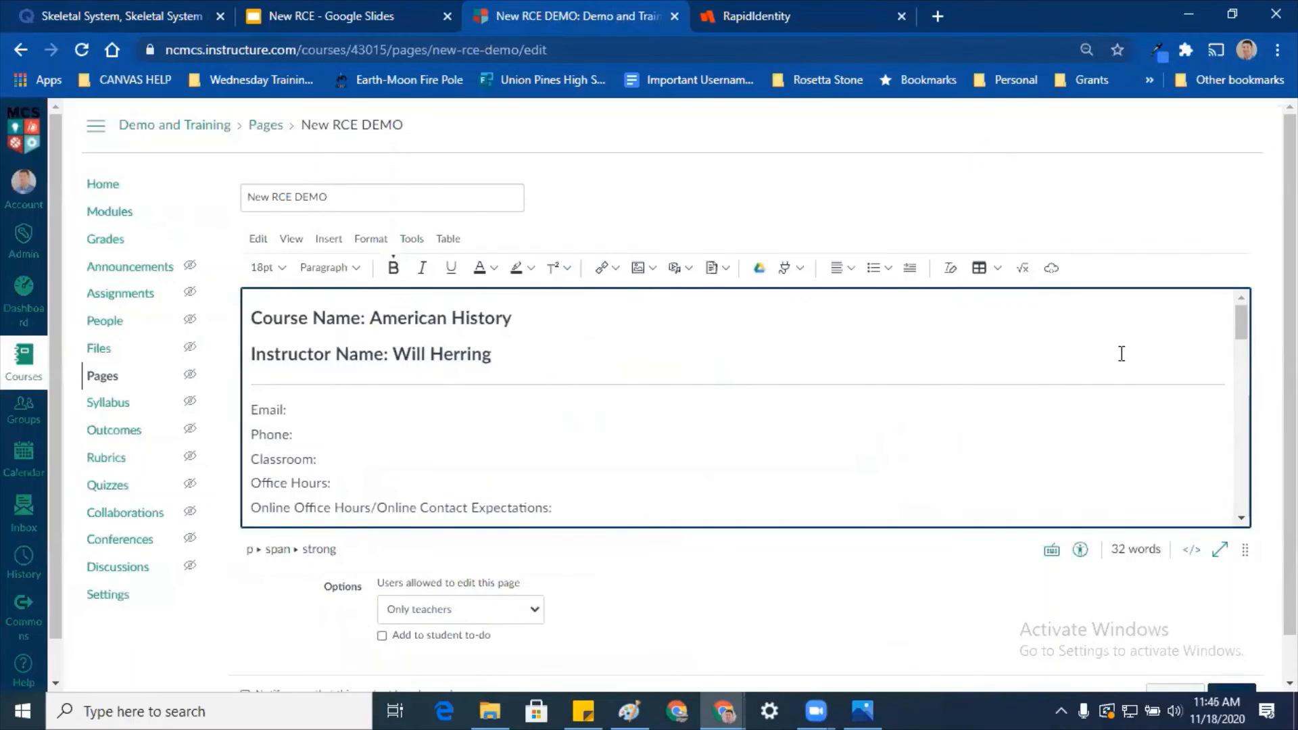
Step: Paste the Match embed code into Embed Code and submit it below the Instructor Name line
{"action": "left_click", "coordinate": [1051, 268]}
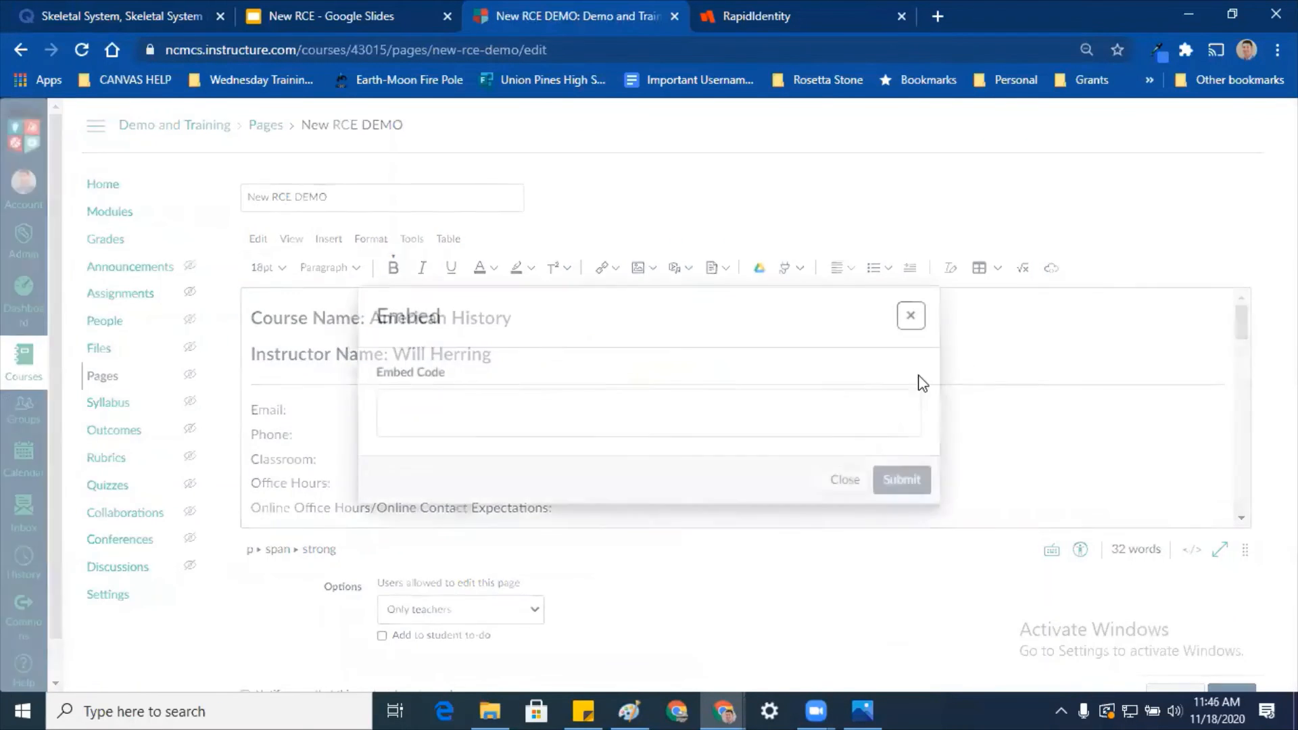
{"action": "left_click", "coordinate": [667, 423]}
{"action": "key", "text": "ctrl+v"}
{"action": "left_click", "coordinate": [923, 482]}
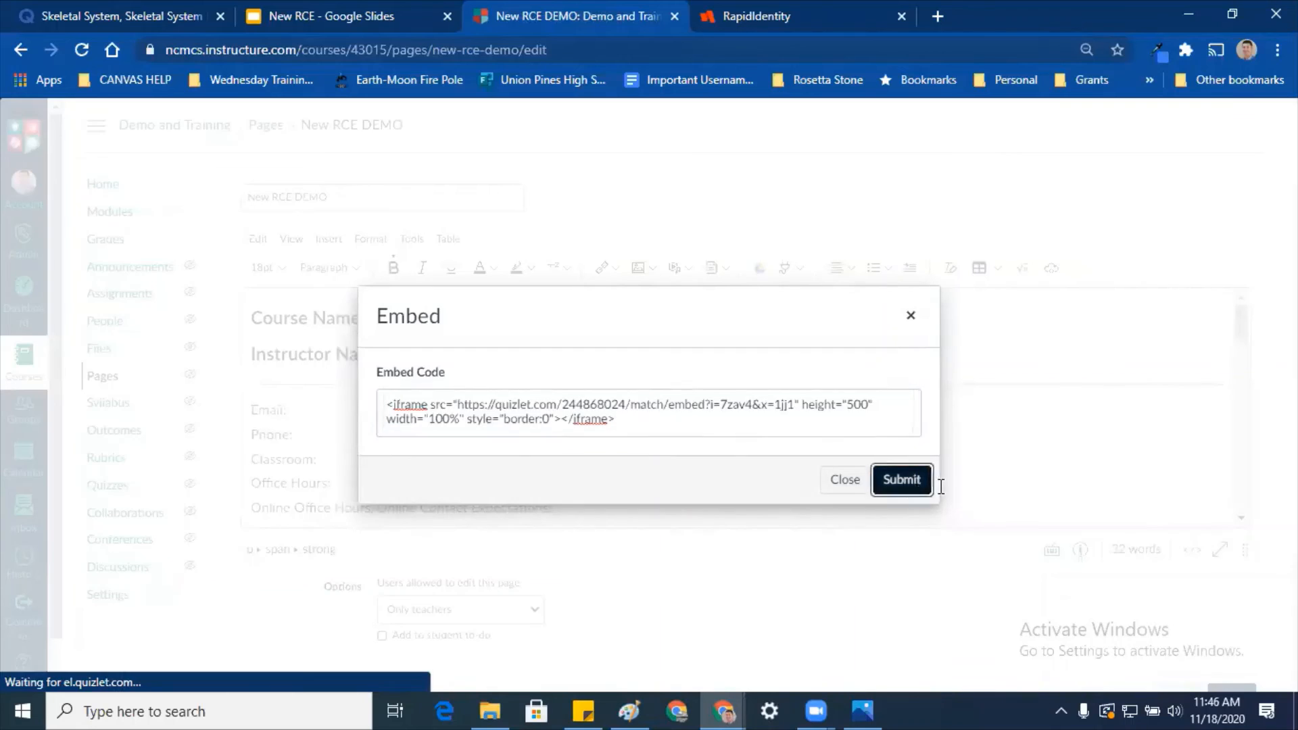
{"action": "scroll", "coordinate": [1023, 507], "scroll_direction": "up", "scroll_amount": 4}
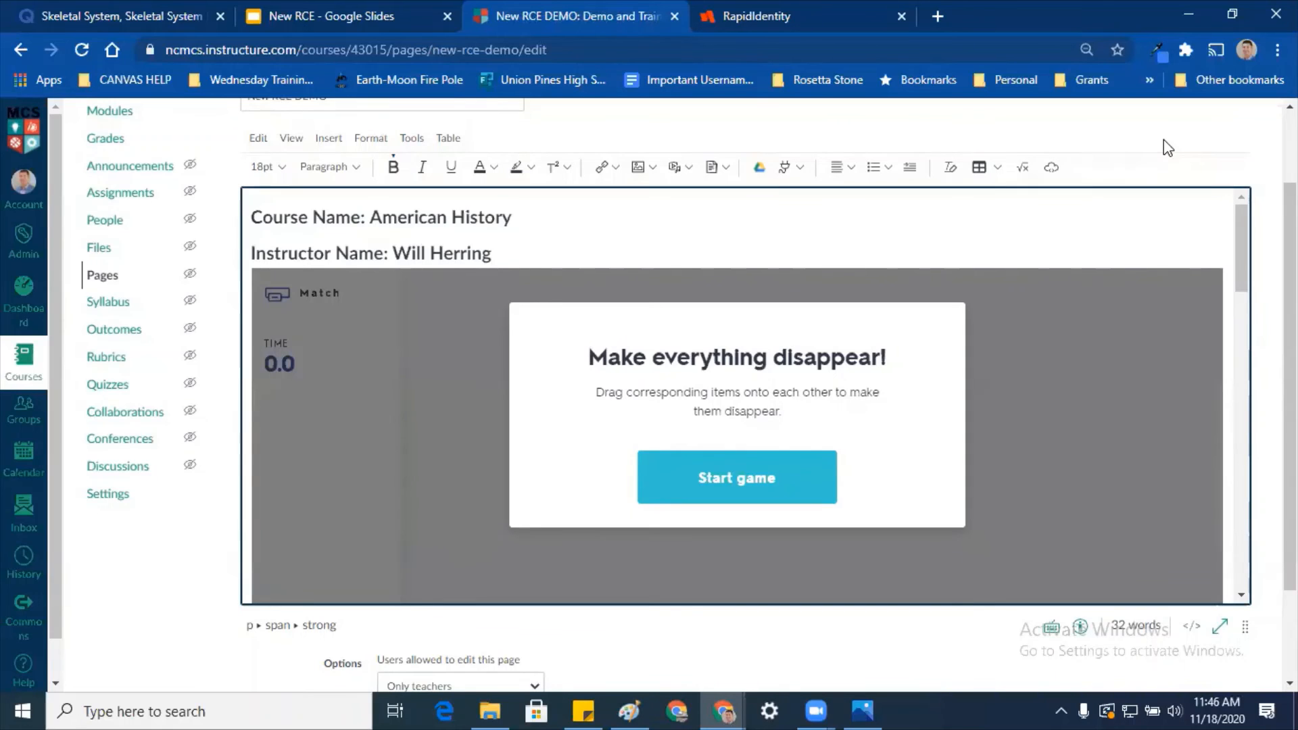
Step: Scroll to the bottom of the editor and save the New RCE DEMO page
{"action": "scroll", "coordinate": [122, 534], "scroll_direction": "up", "scroll_amount": 2}
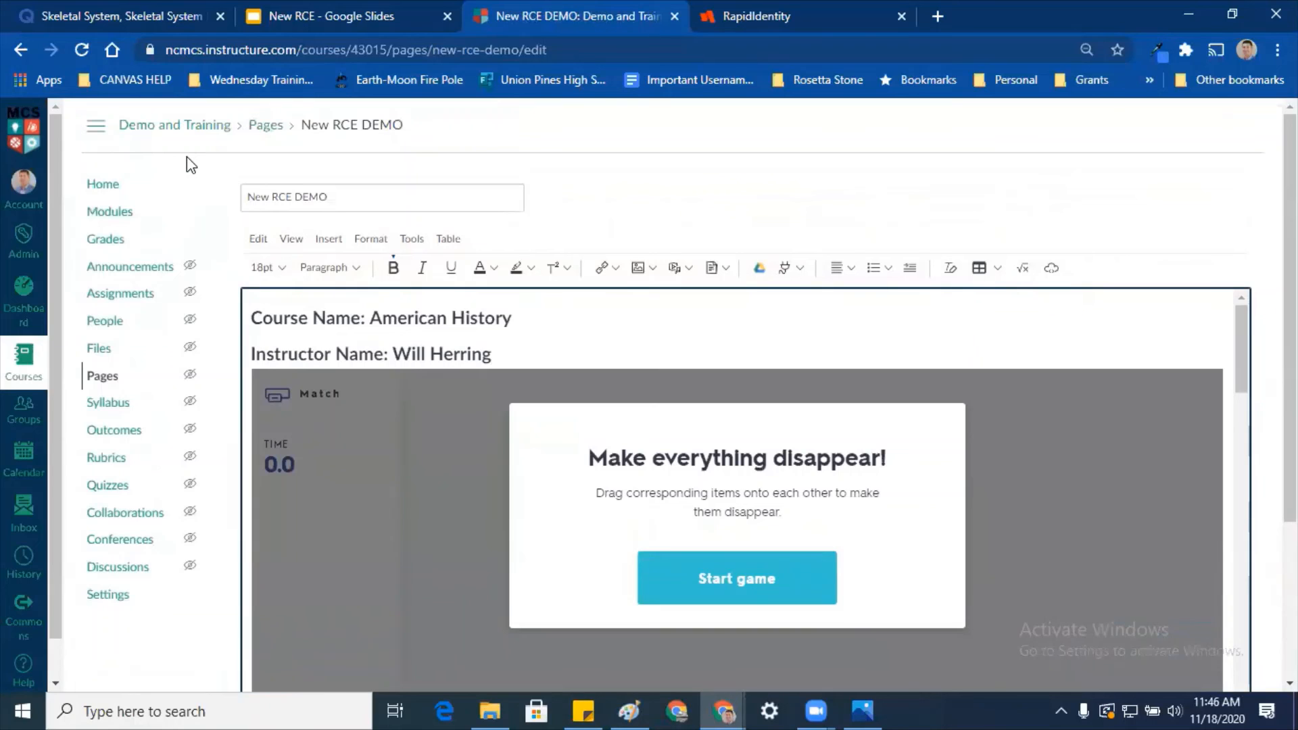
{"action": "scroll", "coordinate": [1245, 602], "scroll_direction": "down", "scroll_amount": 3}
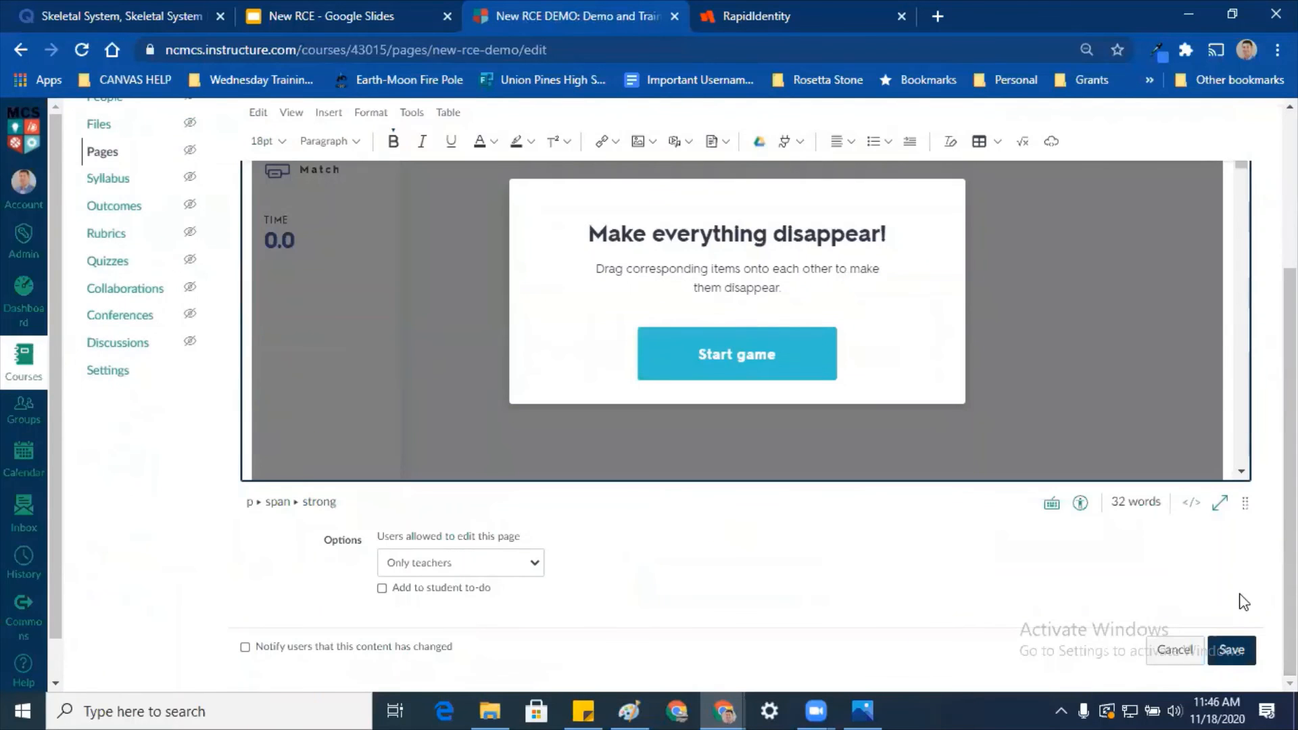
{"action": "left_click", "coordinate": [1231, 650]}
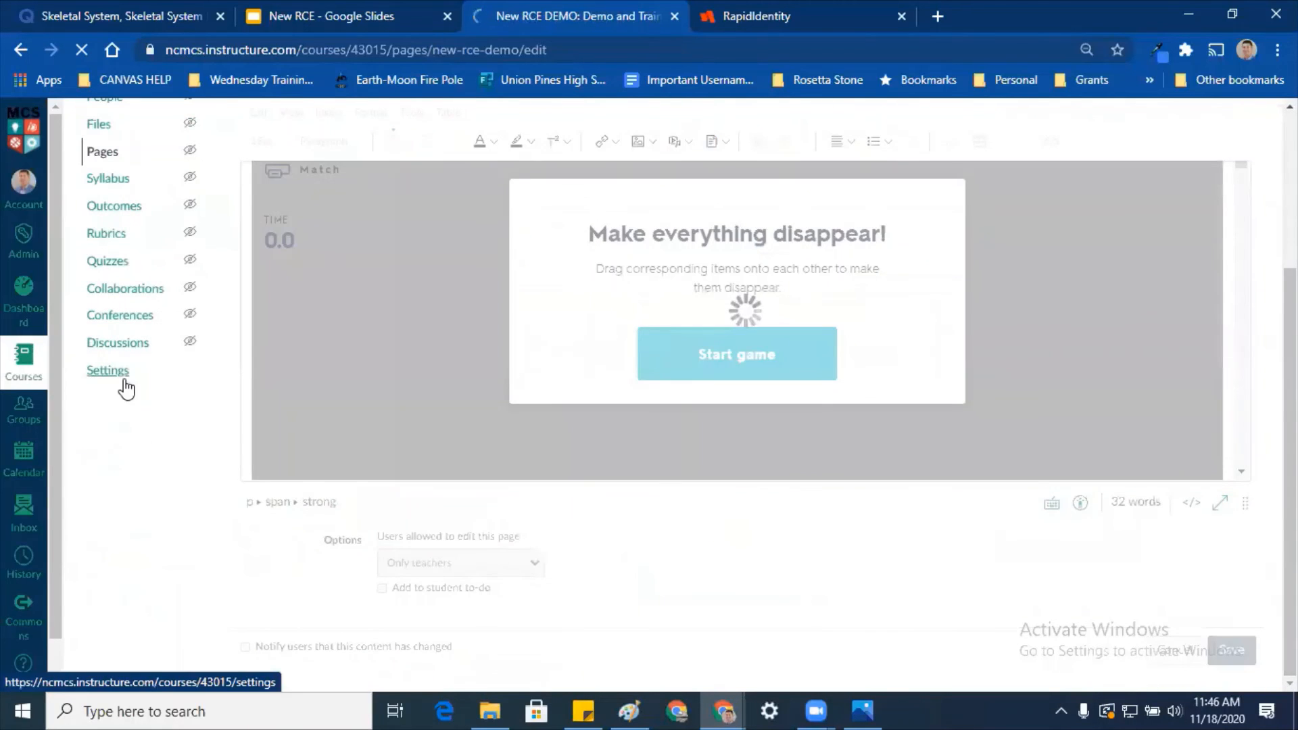
Step: Go to the Moore County Schools account's Settings page
{"action": "left_click", "coordinate": [23, 251]}
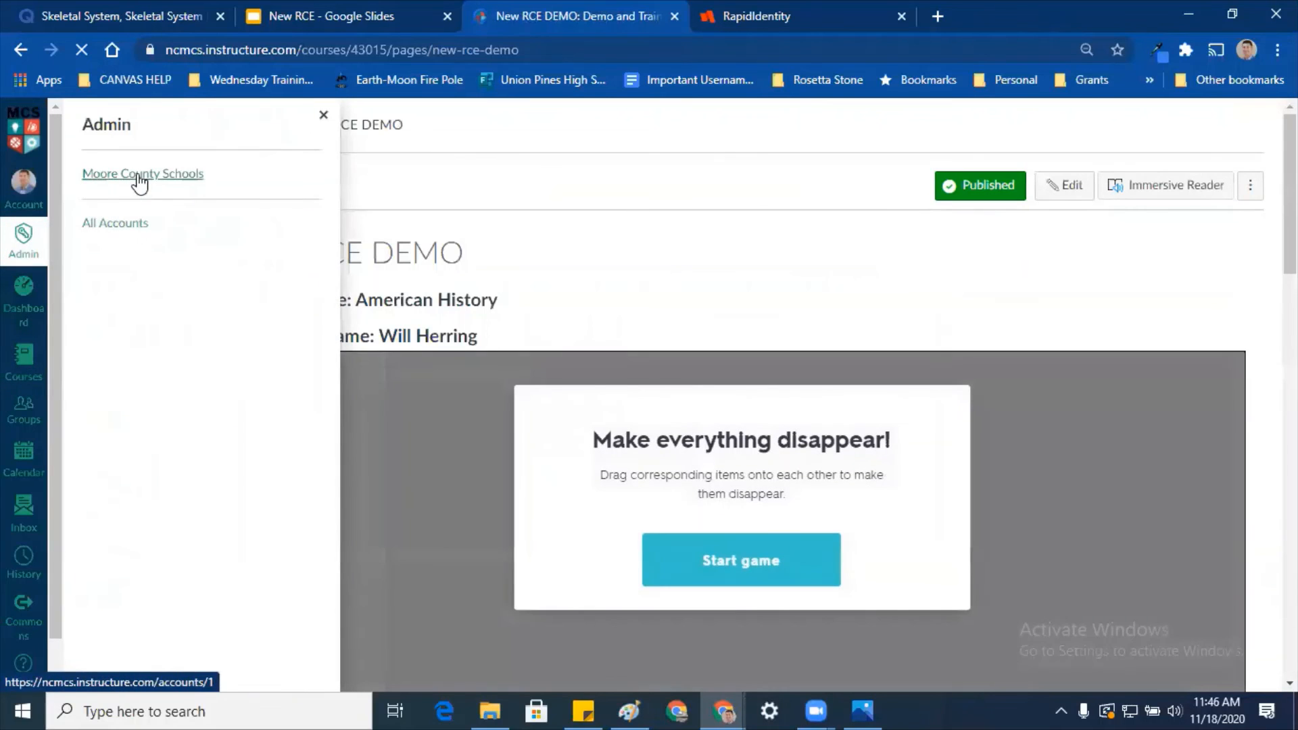
{"action": "left_click", "coordinate": [105, 175]}
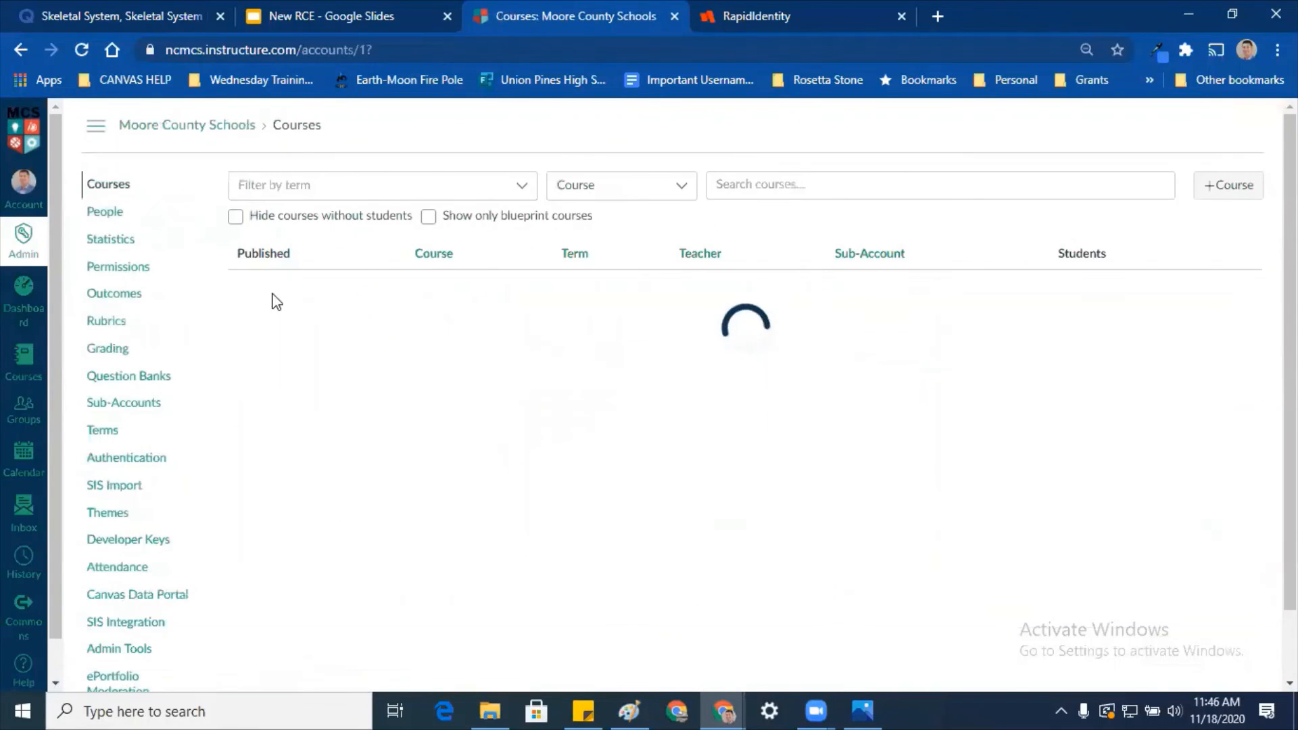
{"action": "scroll", "coordinate": [325, 541], "scroll_direction": "down", "scroll_amount": 3}
{"action": "left_click", "coordinate": [109, 558]}
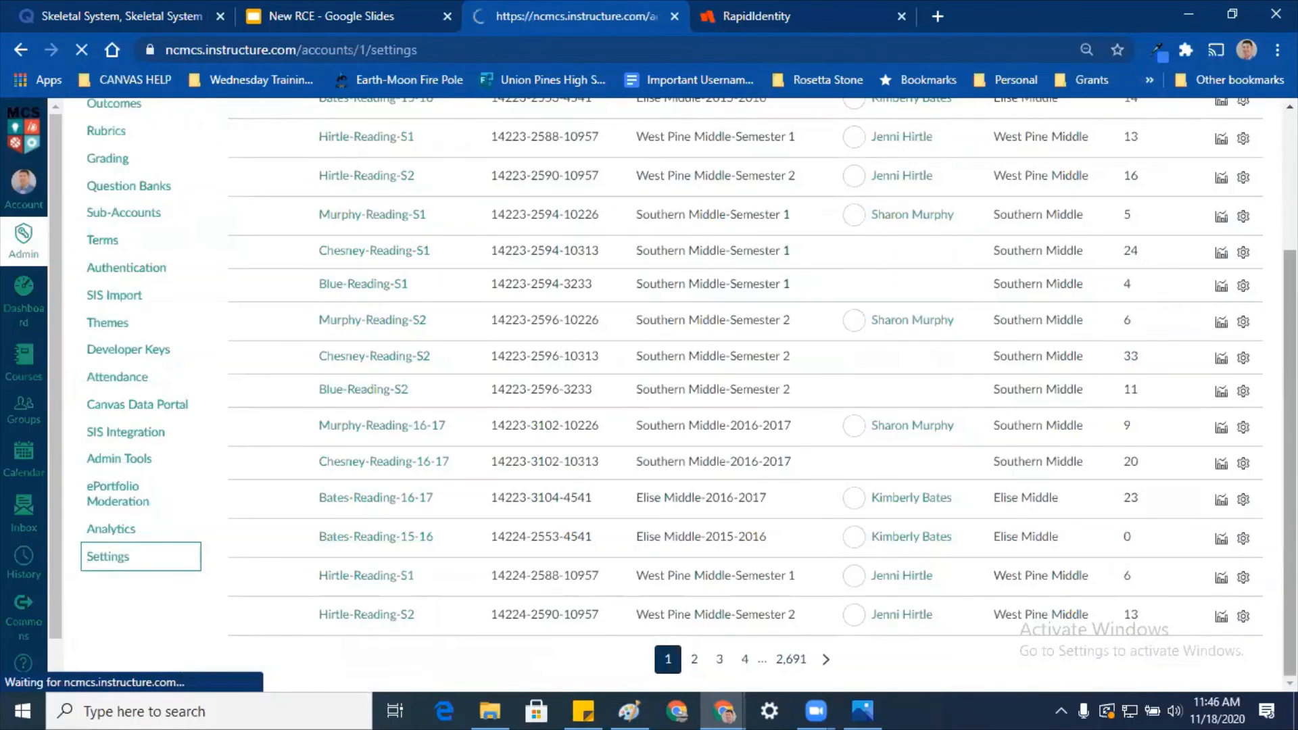
Step: Open the Apps tab, view the app configurations and scroll through the list
{"action": "left_click", "coordinate": [689, 191]}
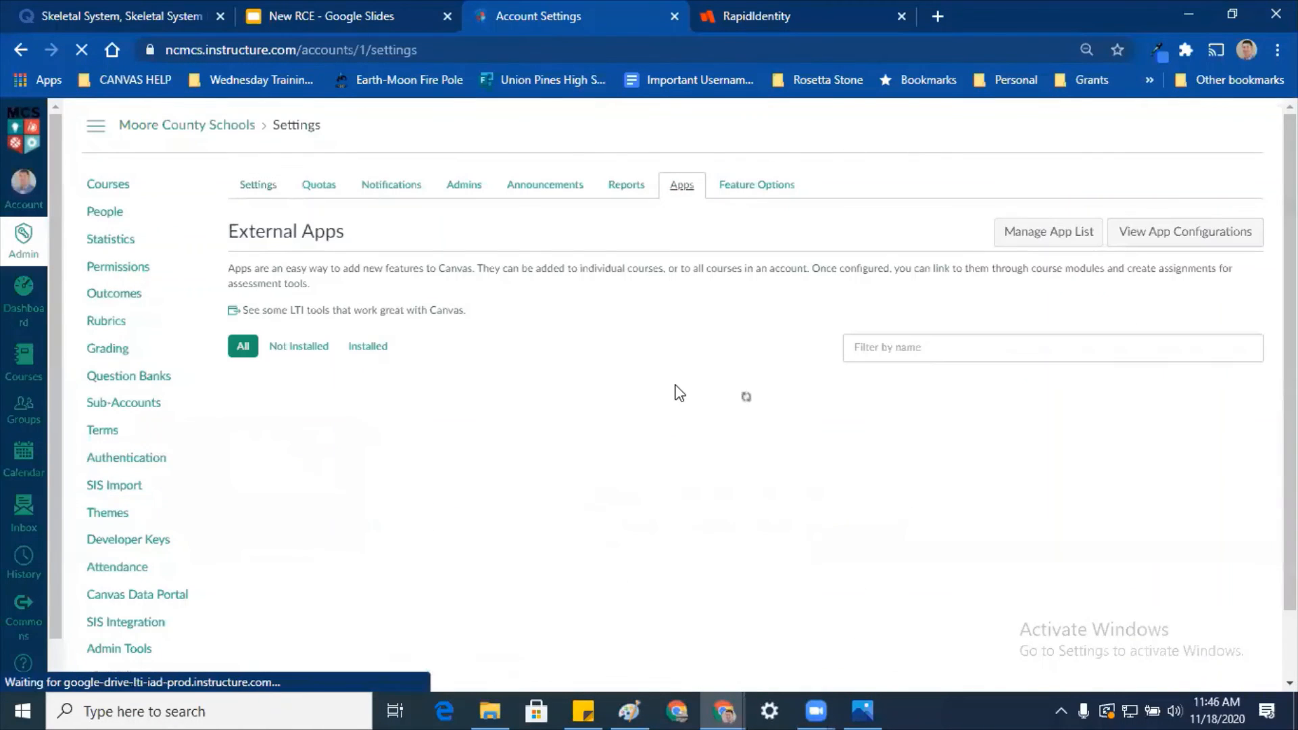
{"action": "left_click", "coordinate": [1192, 234]}
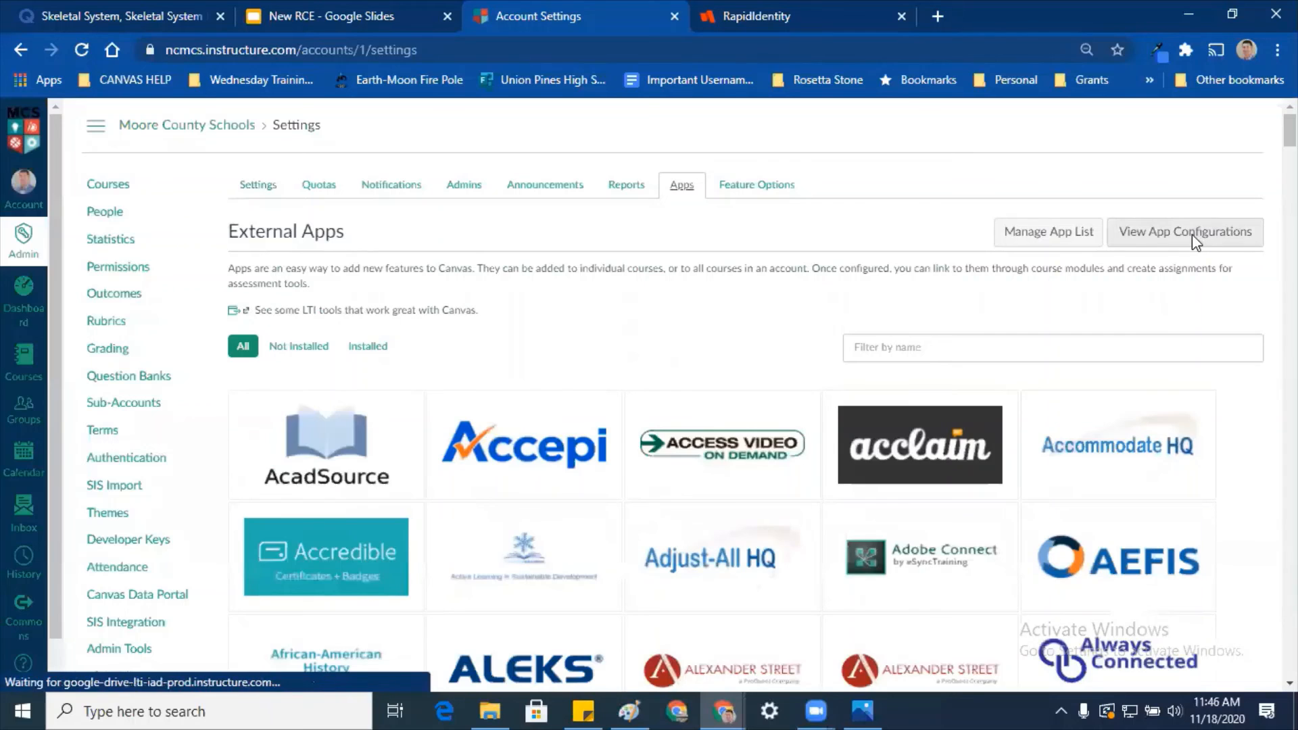
{"action": "scroll", "coordinate": [490, 405], "scroll_direction": "down", "scroll_amount": 2}
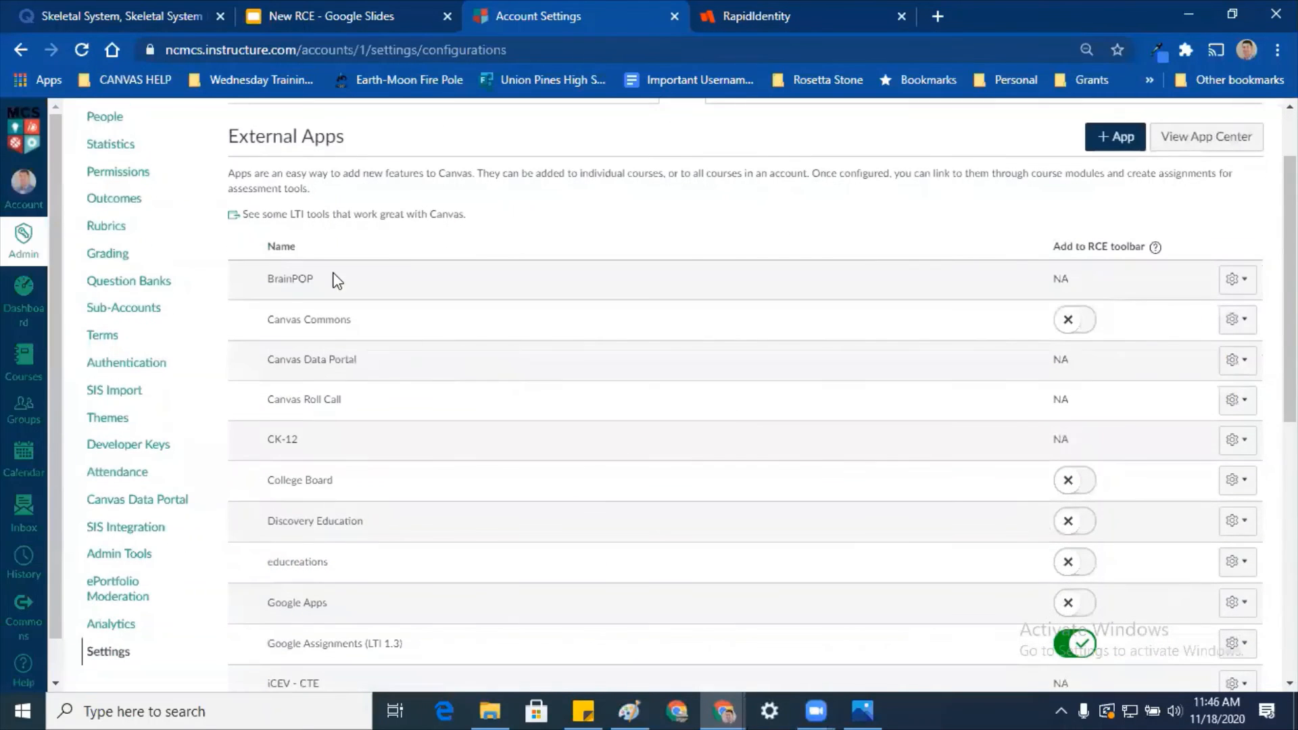
{"action": "scroll", "coordinate": [419, 347], "scroll_direction": "down", "scroll_amount": 3}
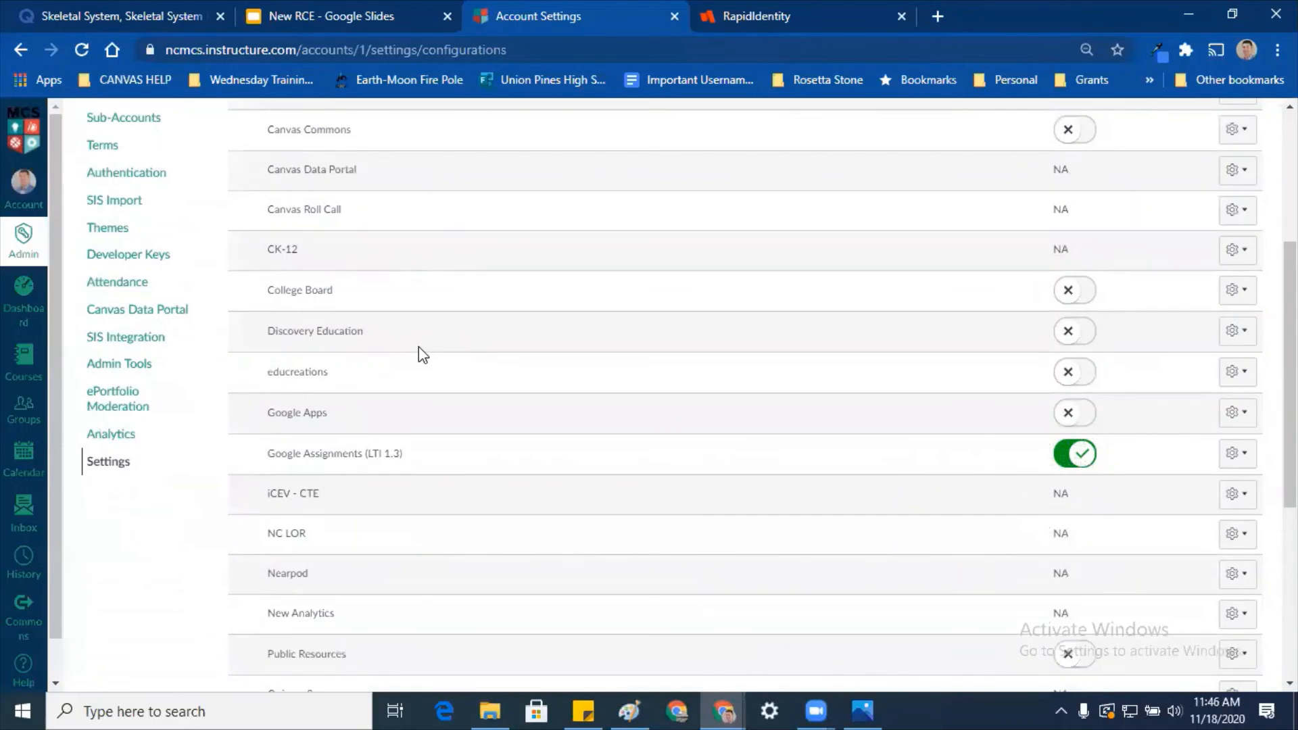
{"action": "scroll", "coordinate": [422, 353], "scroll_direction": "down", "scroll_amount": 2}
{"action": "scroll", "coordinate": [423, 355], "scroll_direction": "down", "scroll_amount": 2}
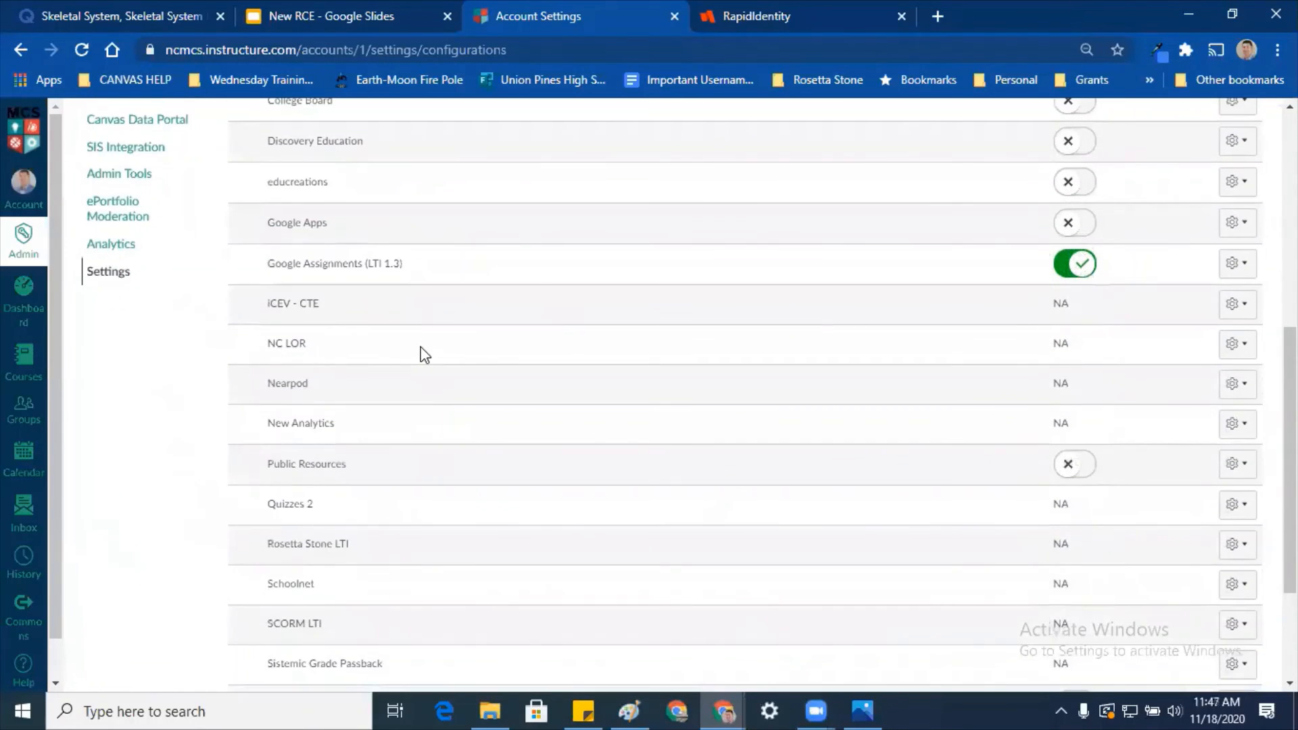
{"action": "left_click", "coordinate": [1238, 383]}
{"action": "left_click", "coordinate": [1228, 426]}
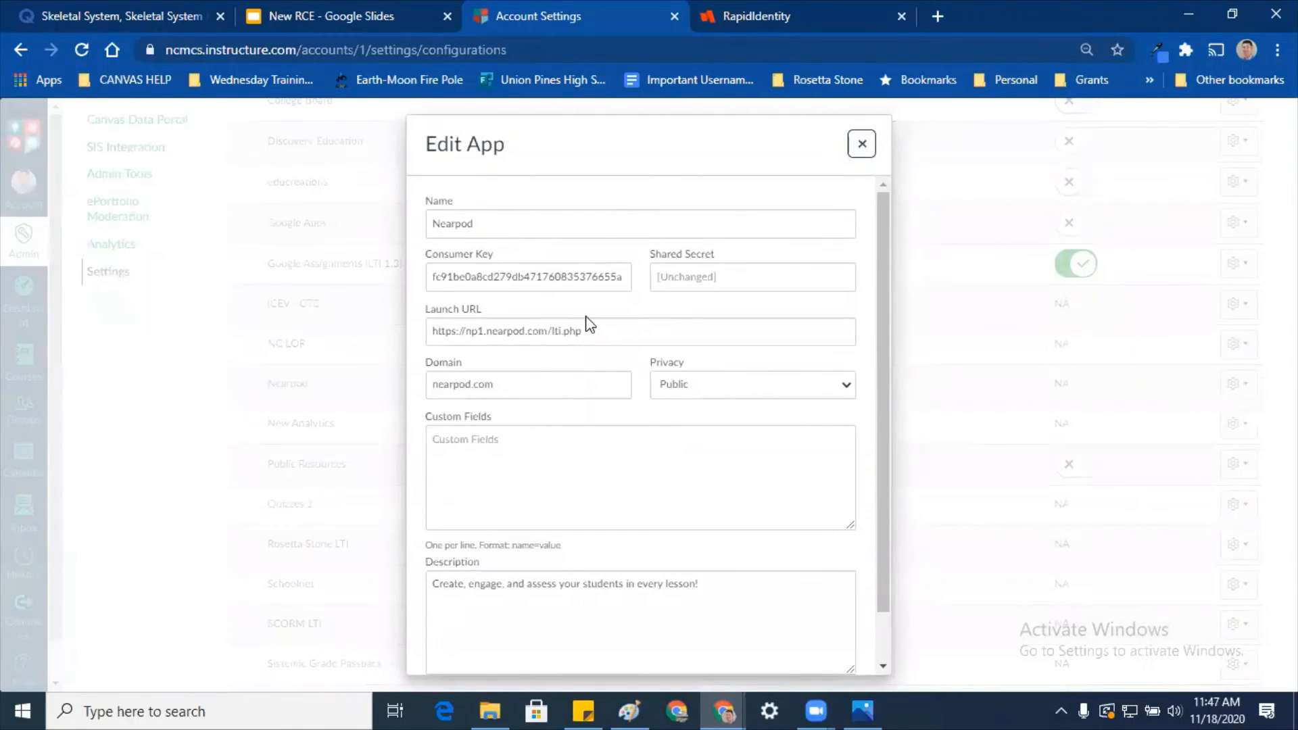
{"action": "left_click", "coordinate": [862, 144]}
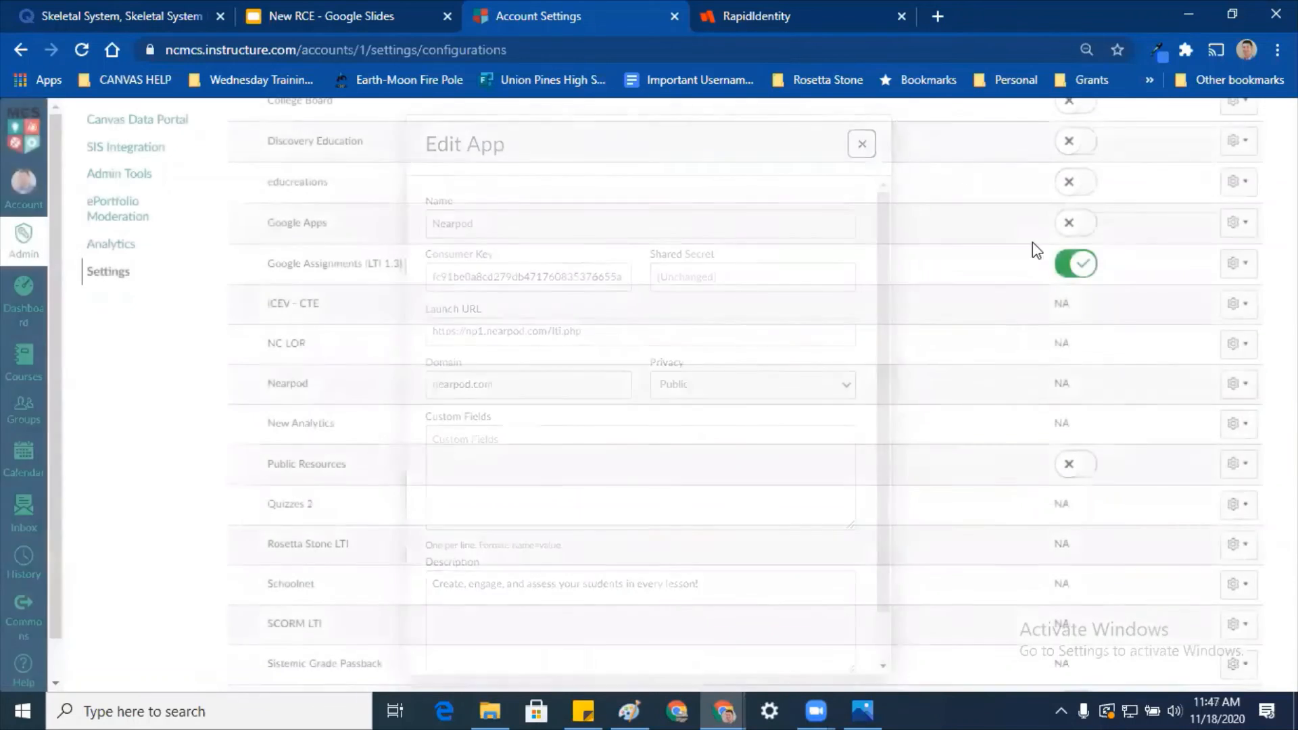
{"action": "left_click", "coordinate": [1065, 384]}
{"action": "left_click", "coordinate": [1241, 387]}
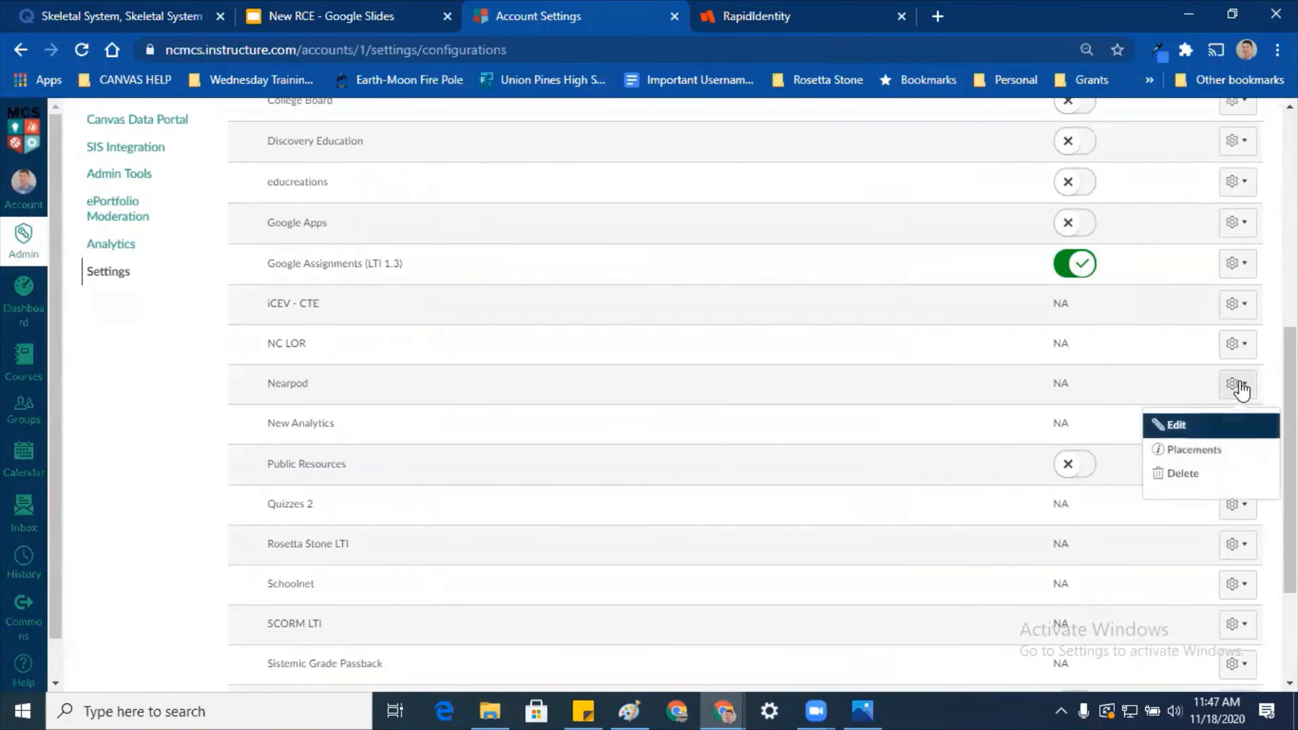
{"action": "left_click", "coordinate": [1221, 450]}
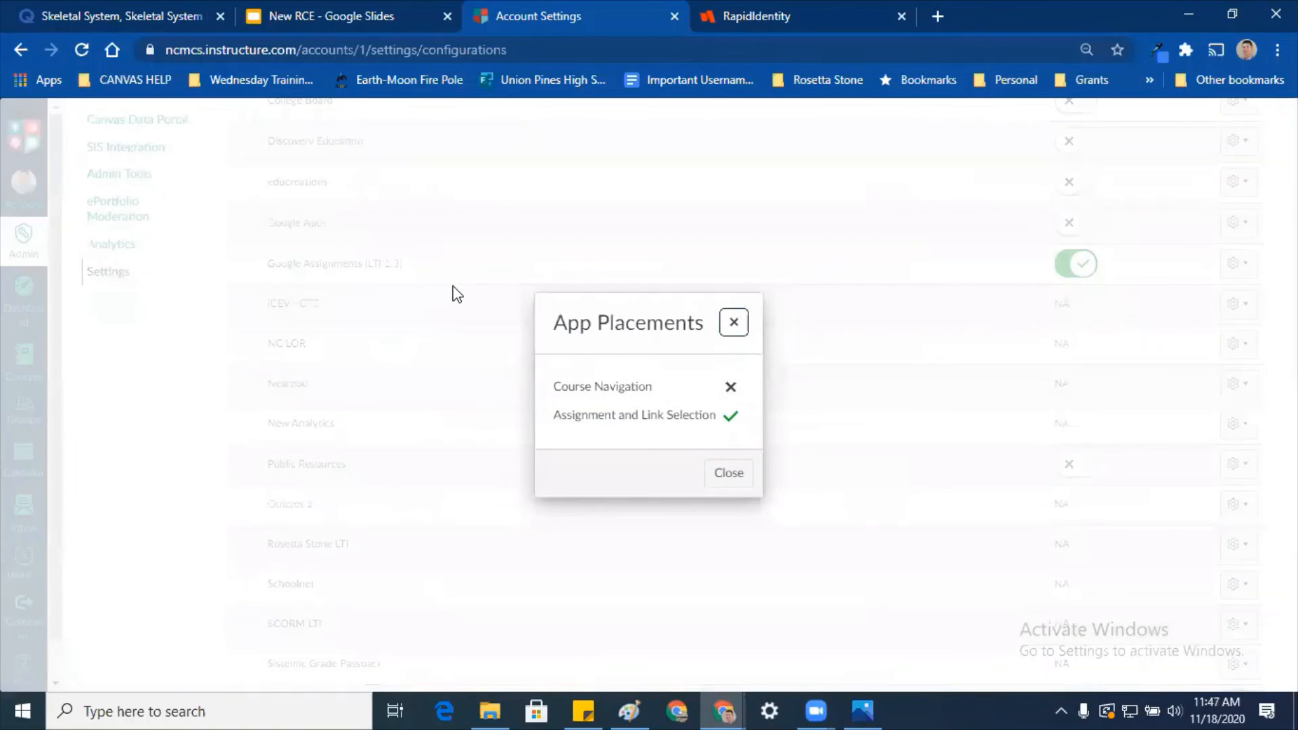
{"action": "left_click_drag", "start_coordinate": [715, 415], "coordinate": [599, 415]}
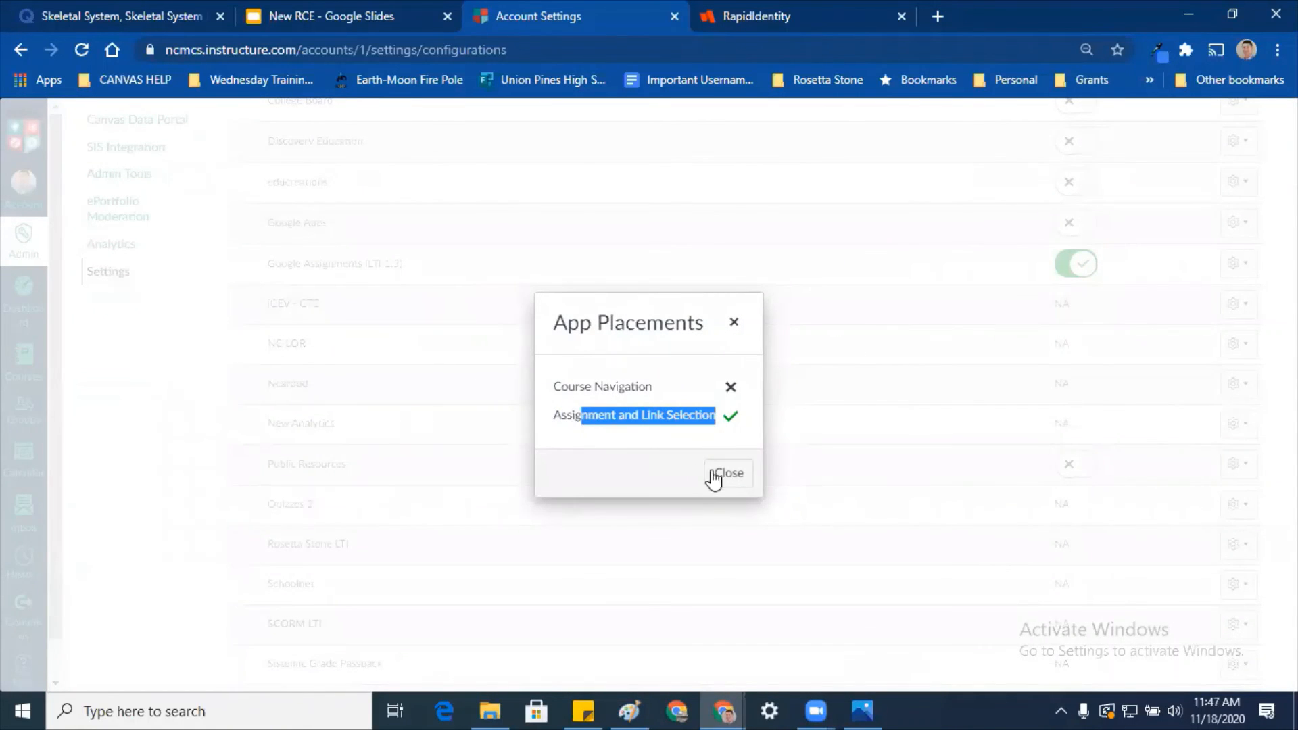
{"action": "left_click", "coordinate": [932, 473]}
{"action": "key", "text": "Escape"}
{"action": "scroll", "coordinate": [748, 394], "scroll_direction": "down", "scroll_amount": 3}
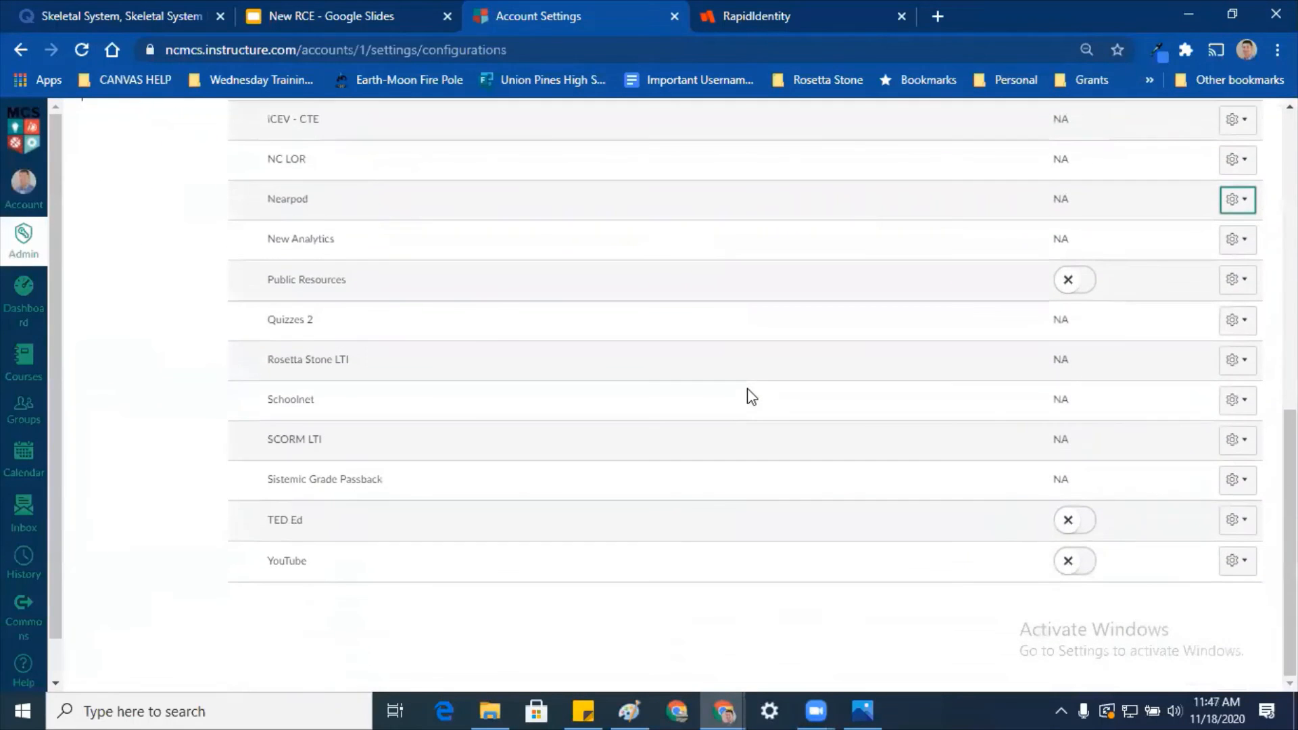
{"action": "scroll", "coordinate": [746, 388], "scroll_direction": "up", "scroll_amount": 7}
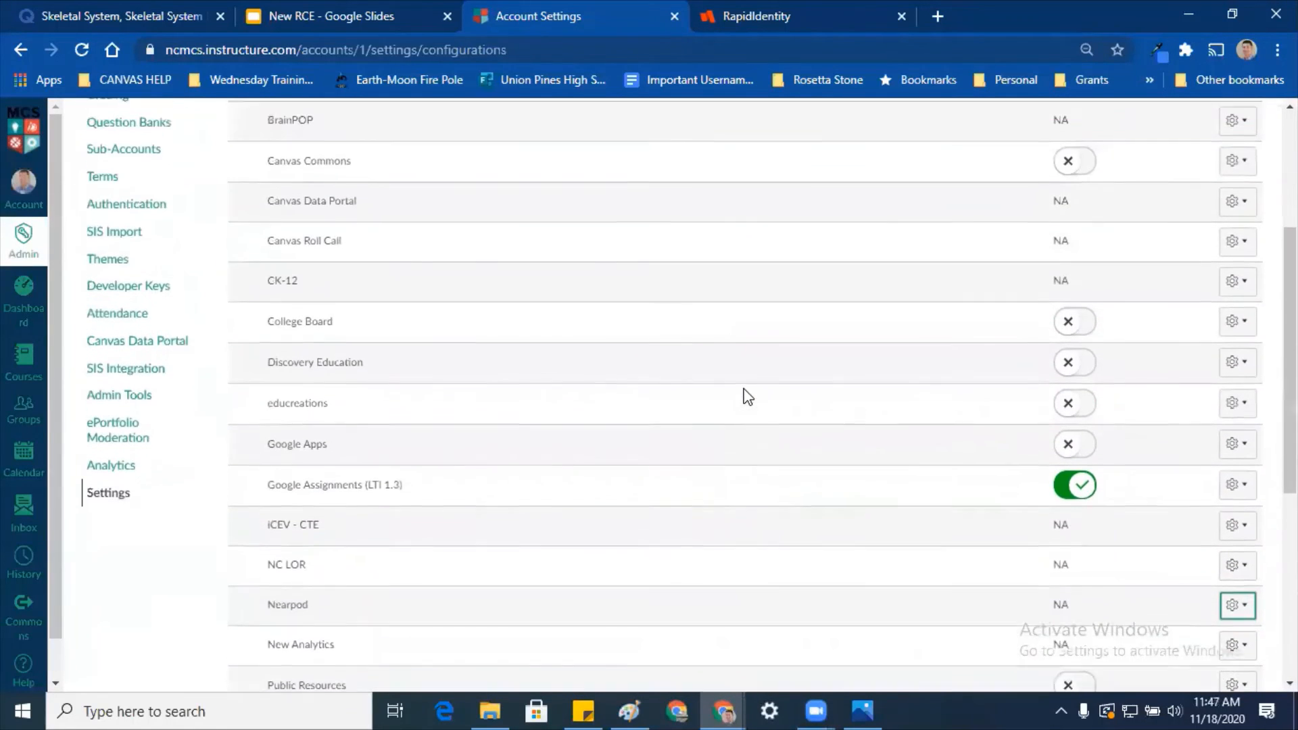
{"action": "scroll", "coordinate": [746, 397], "scroll_direction": "up", "scroll_amount": 3}
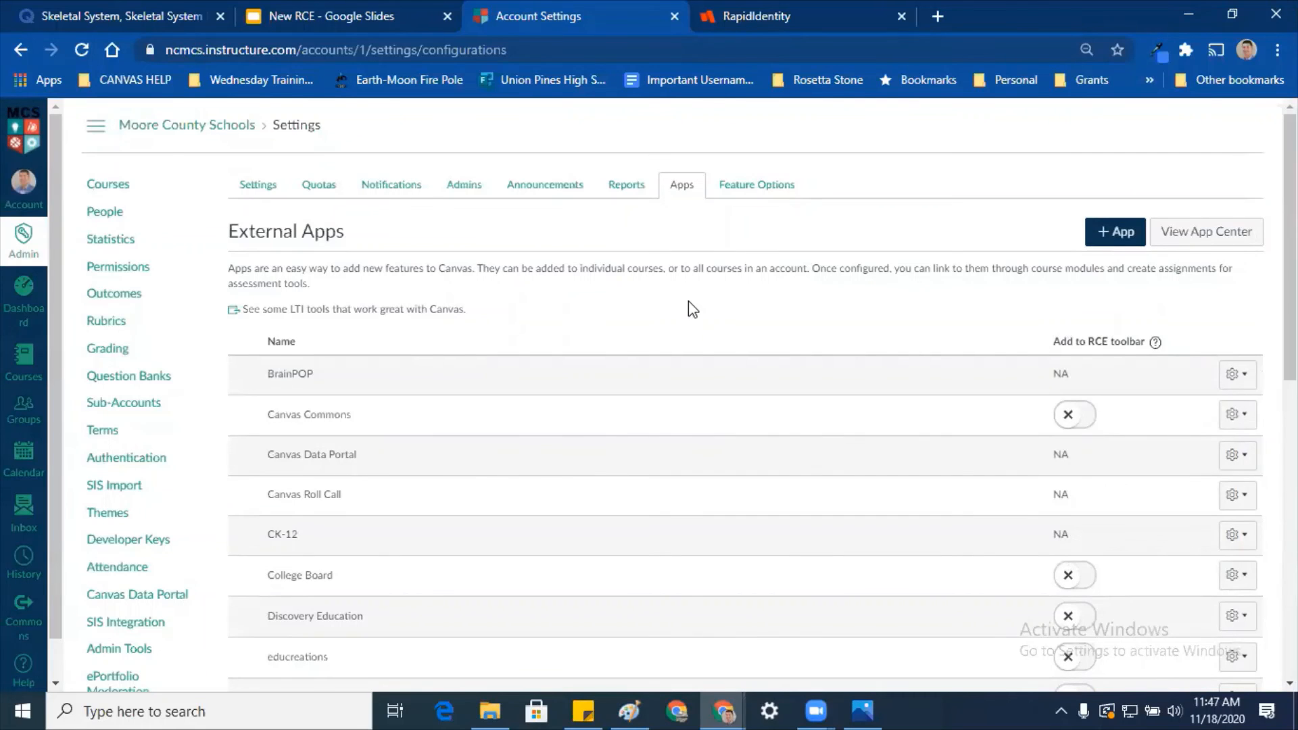
Step: Search Google for 'ixl canvas integration' in a new tab
{"action": "left_click", "coordinate": [937, 15]}
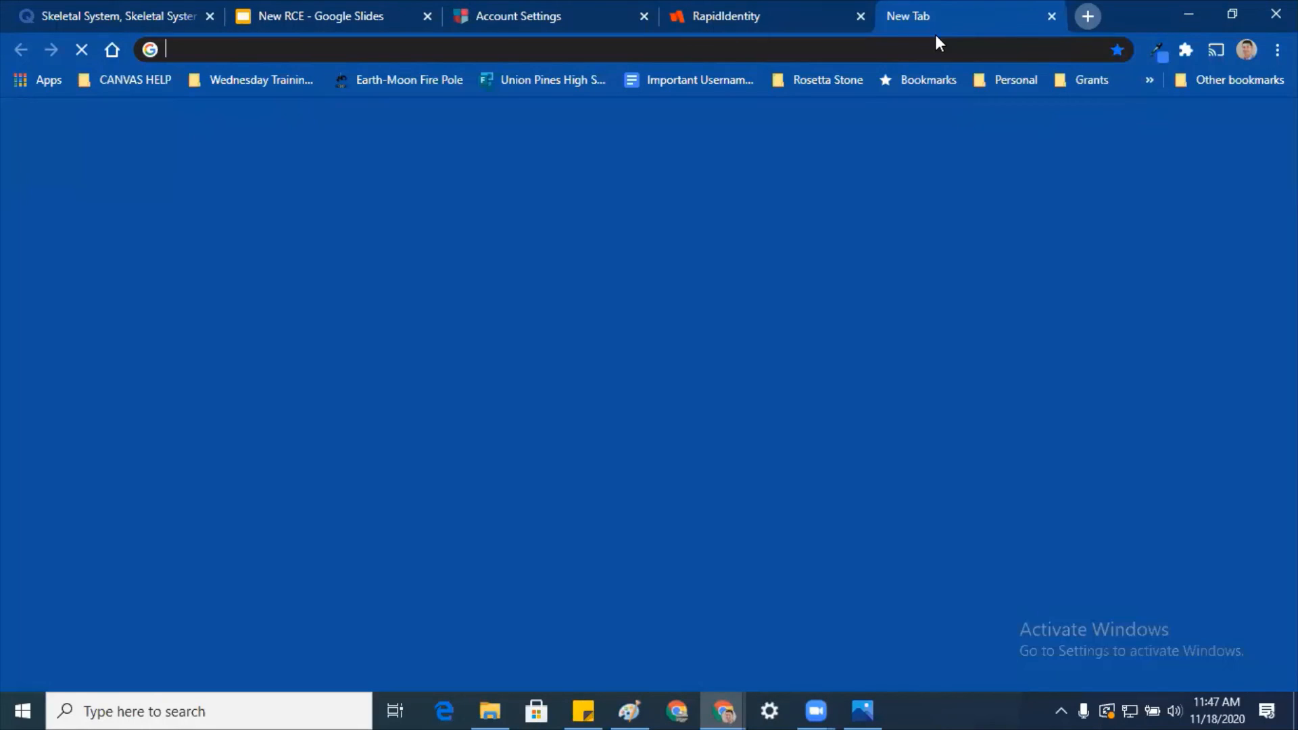
{"action": "type", "text": "i"}
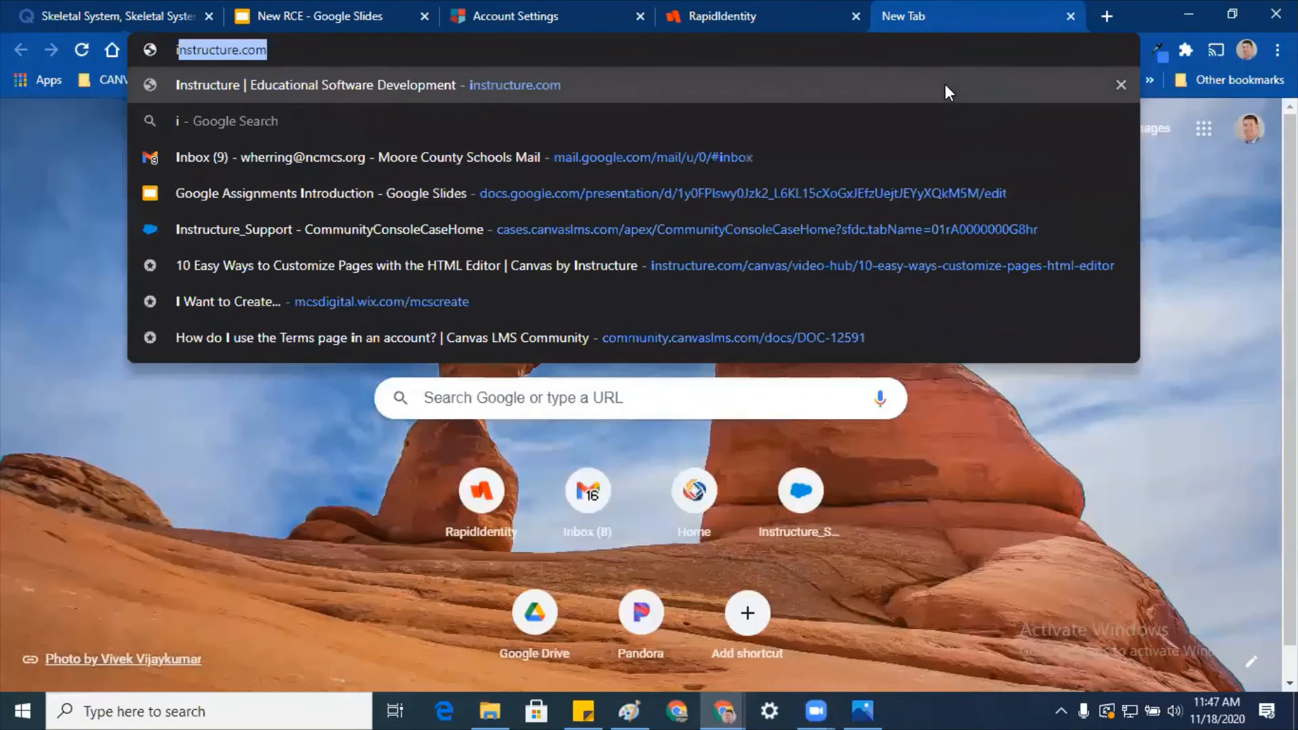
{"action": "type", "text": "xl canvas integrat"}
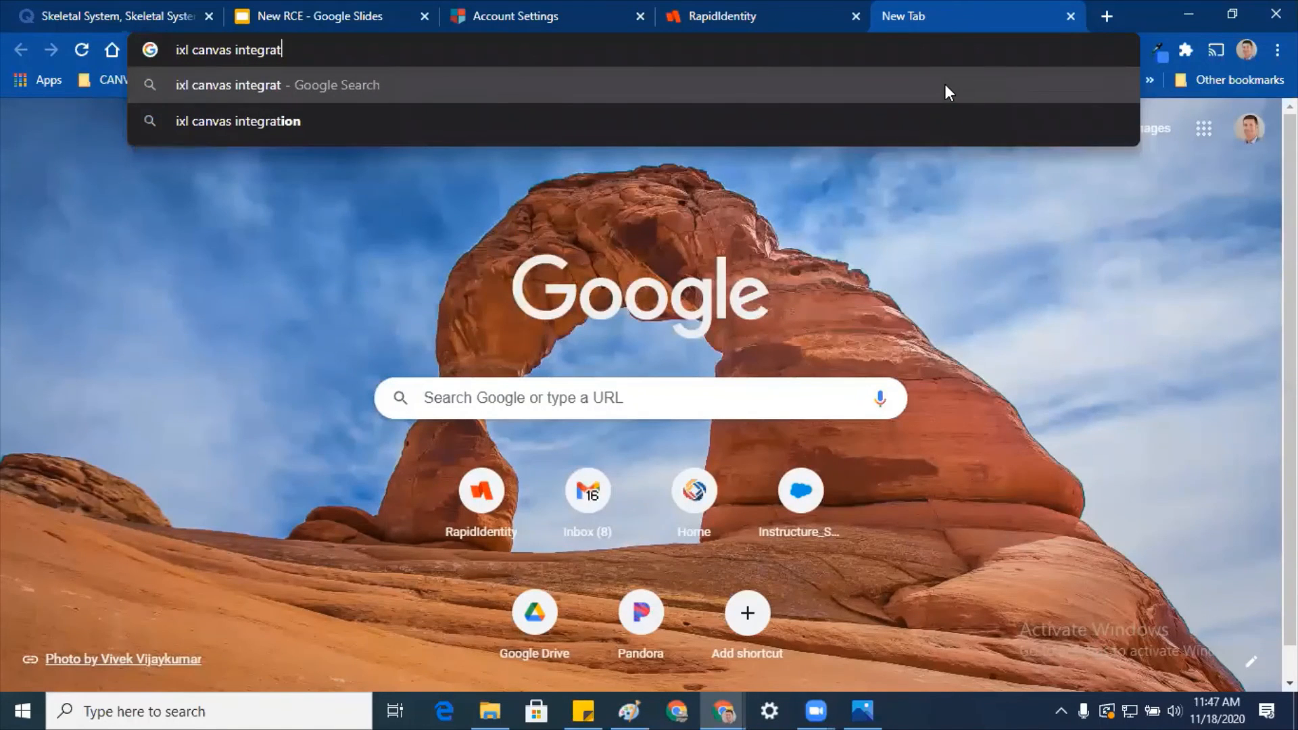
{"action": "type", "text": "ion"}
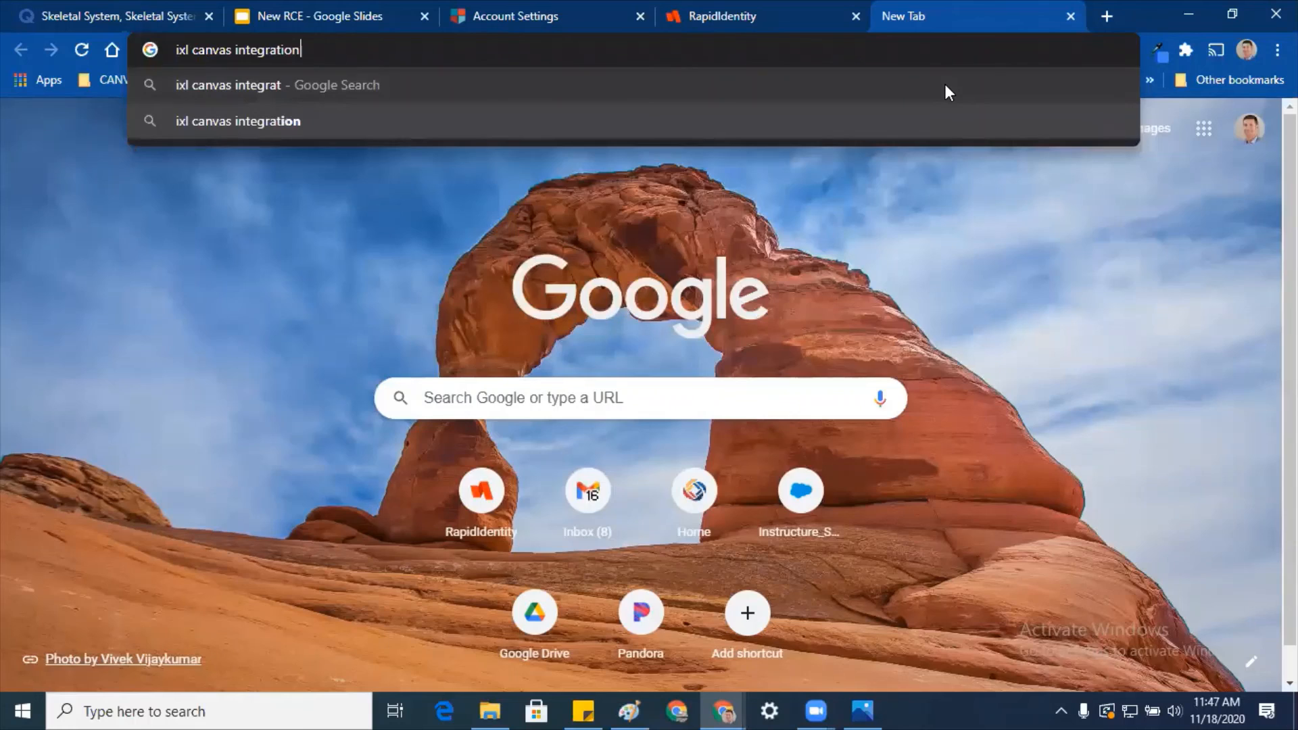
{"action": "key", "text": "Return"}
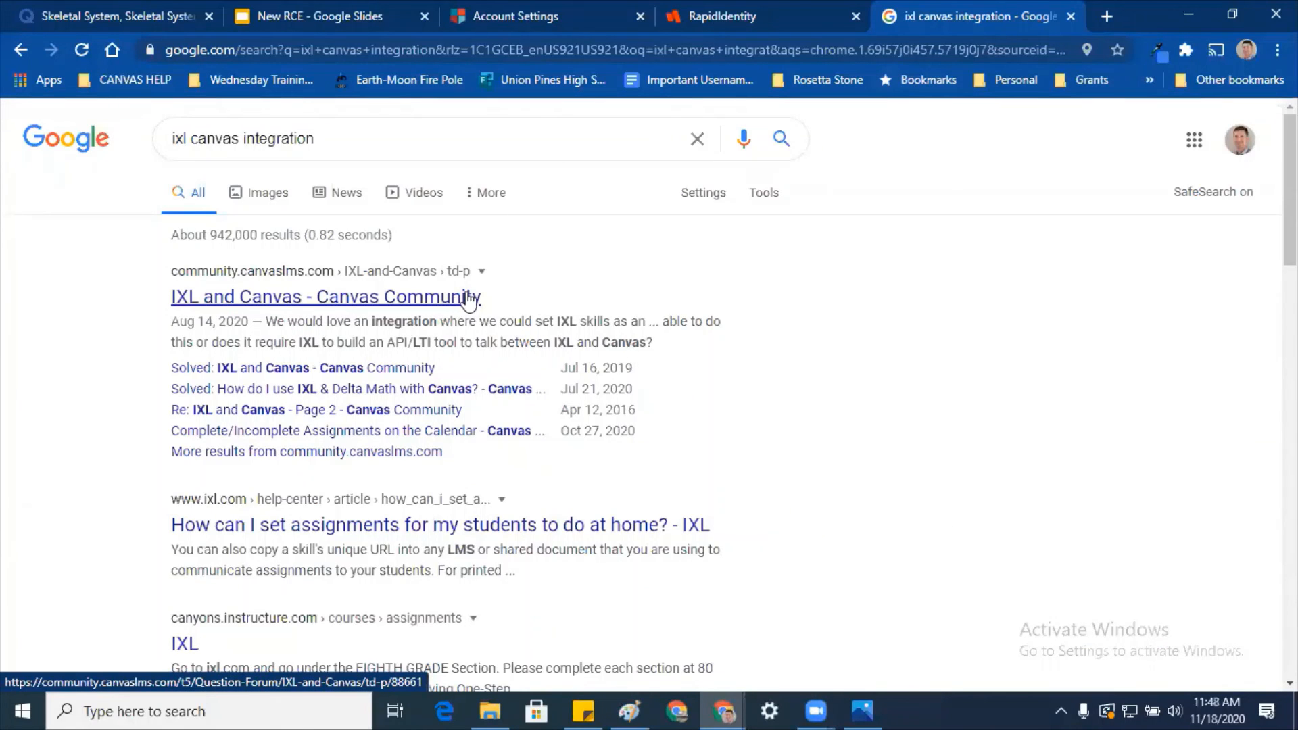
{"action": "left_click", "coordinate": [467, 298]}
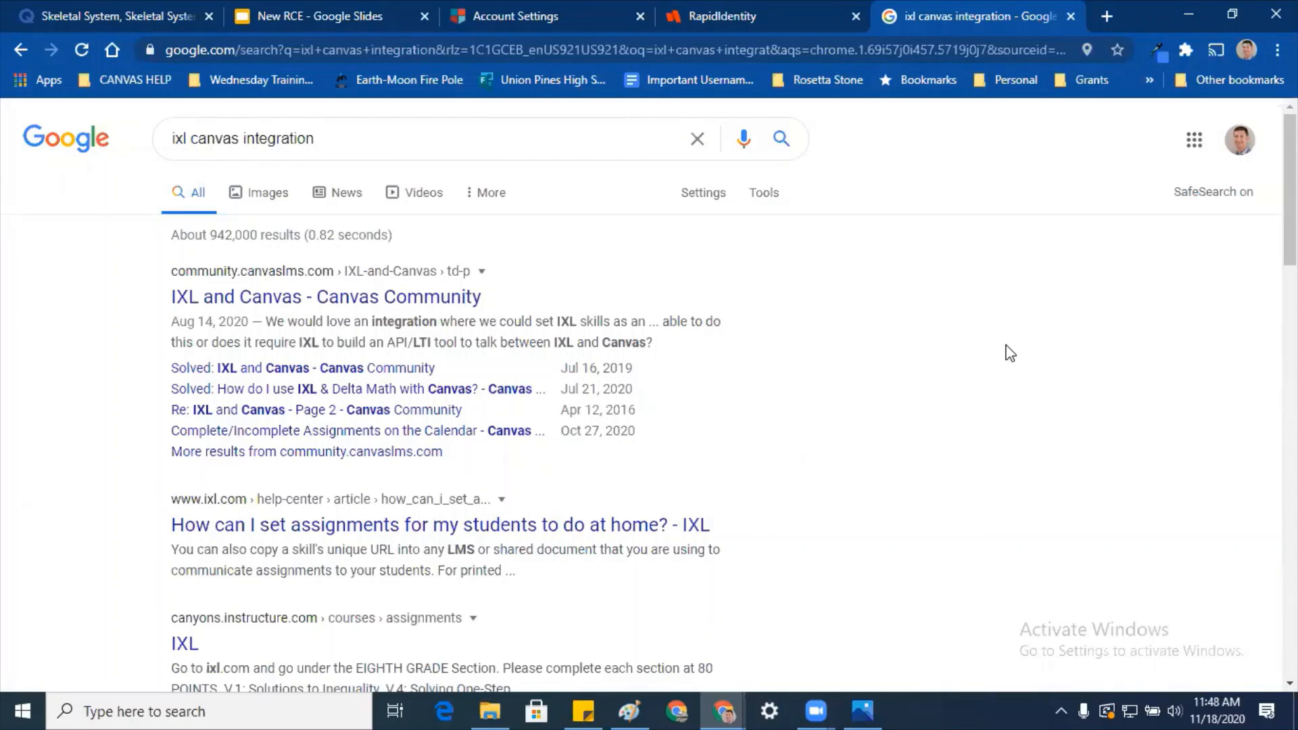
Step: Return to the RapidIdentity NCEdCloud applications portal, closing the search tab
{"action": "left_click", "coordinate": [787, 26]}
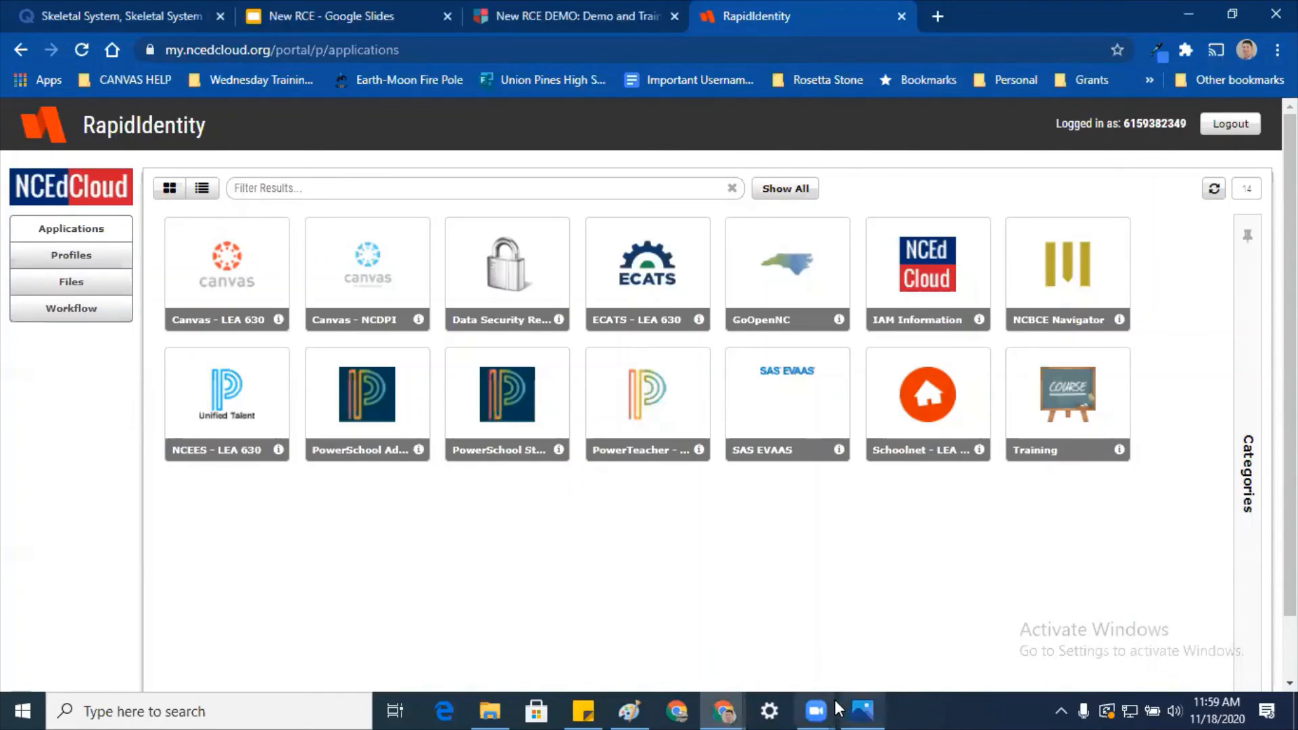
{"action": "mouse_move", "coordinate": [822, 709]}
{"action": "left_click", "coordinate": [887, 663]}
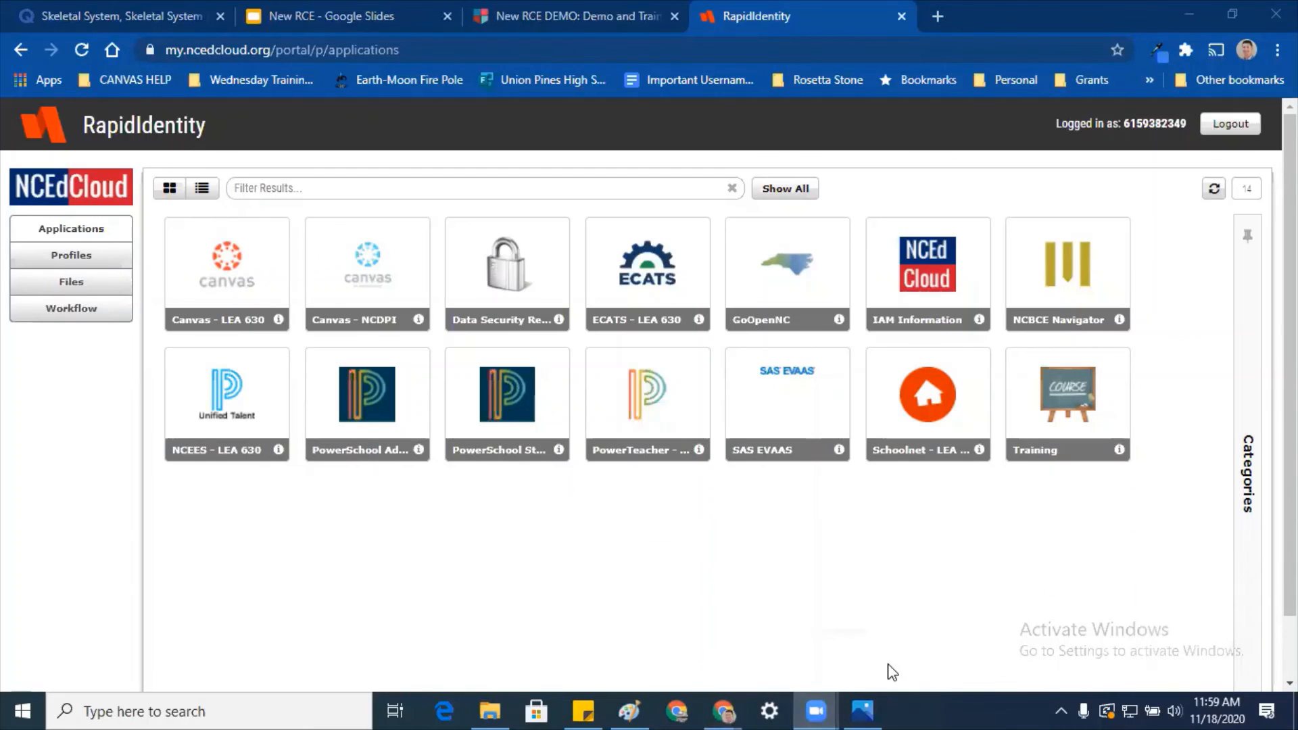
{"action": "mouse_move", "coordinate": [816, 710]}
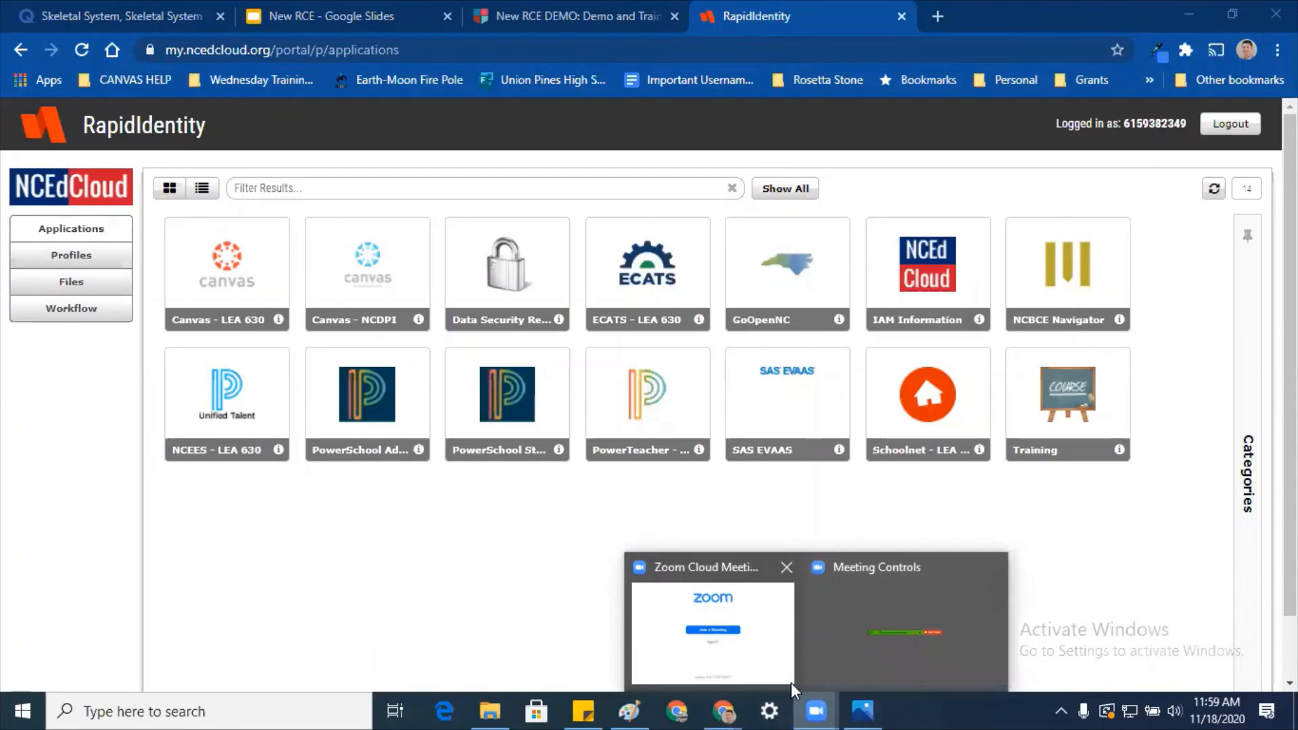